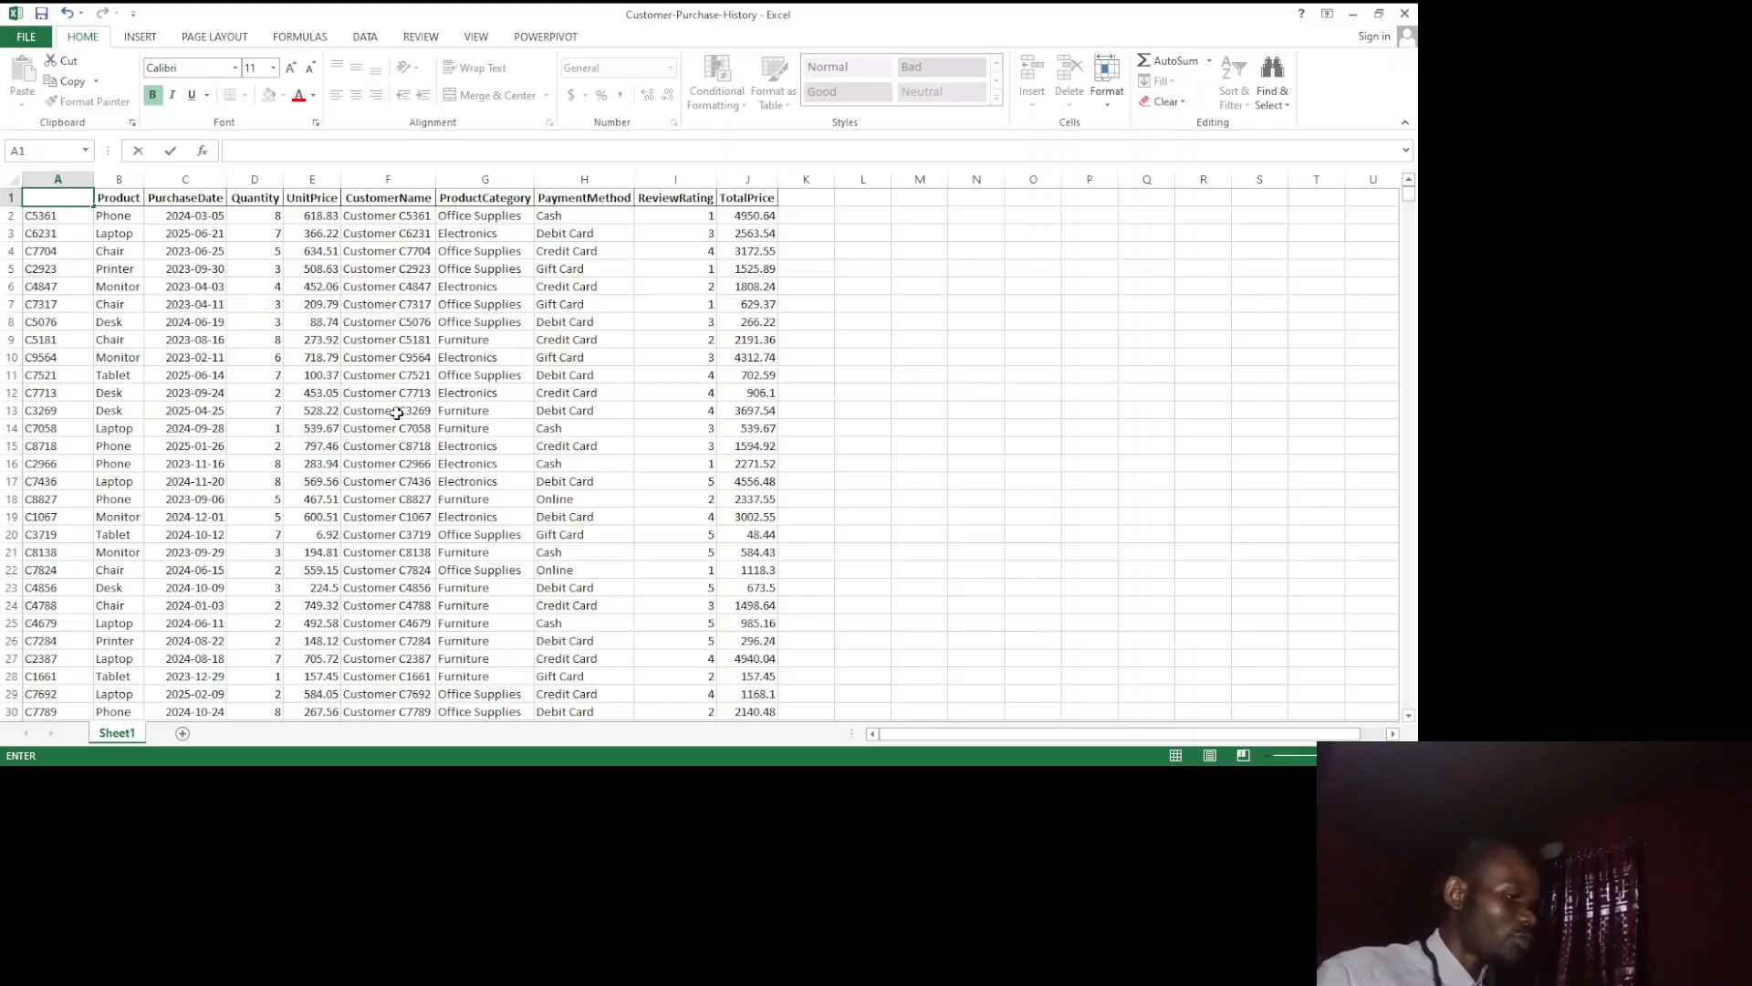
Step: Undo the clearing of cell A1 to restore the CustomerID header
key(ctrl+z)
click(288, 360)
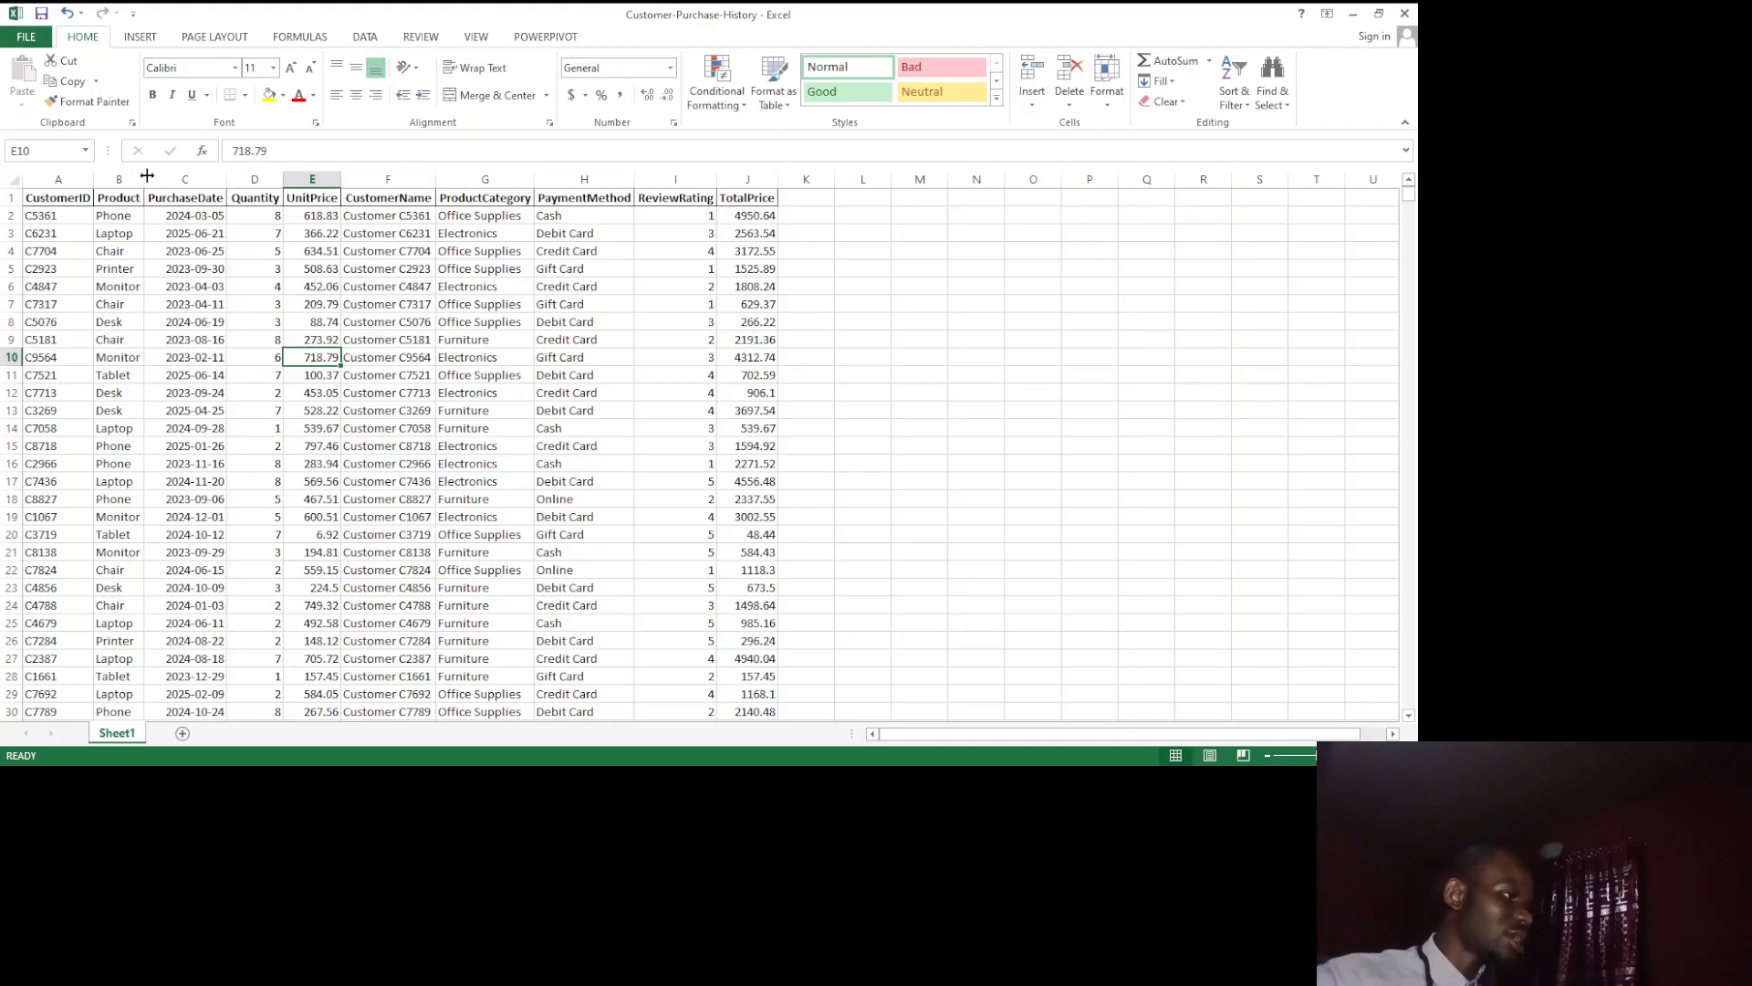
Step: Underline the Laptop entry in cell B3 and remove the underline again
click(116, 237)
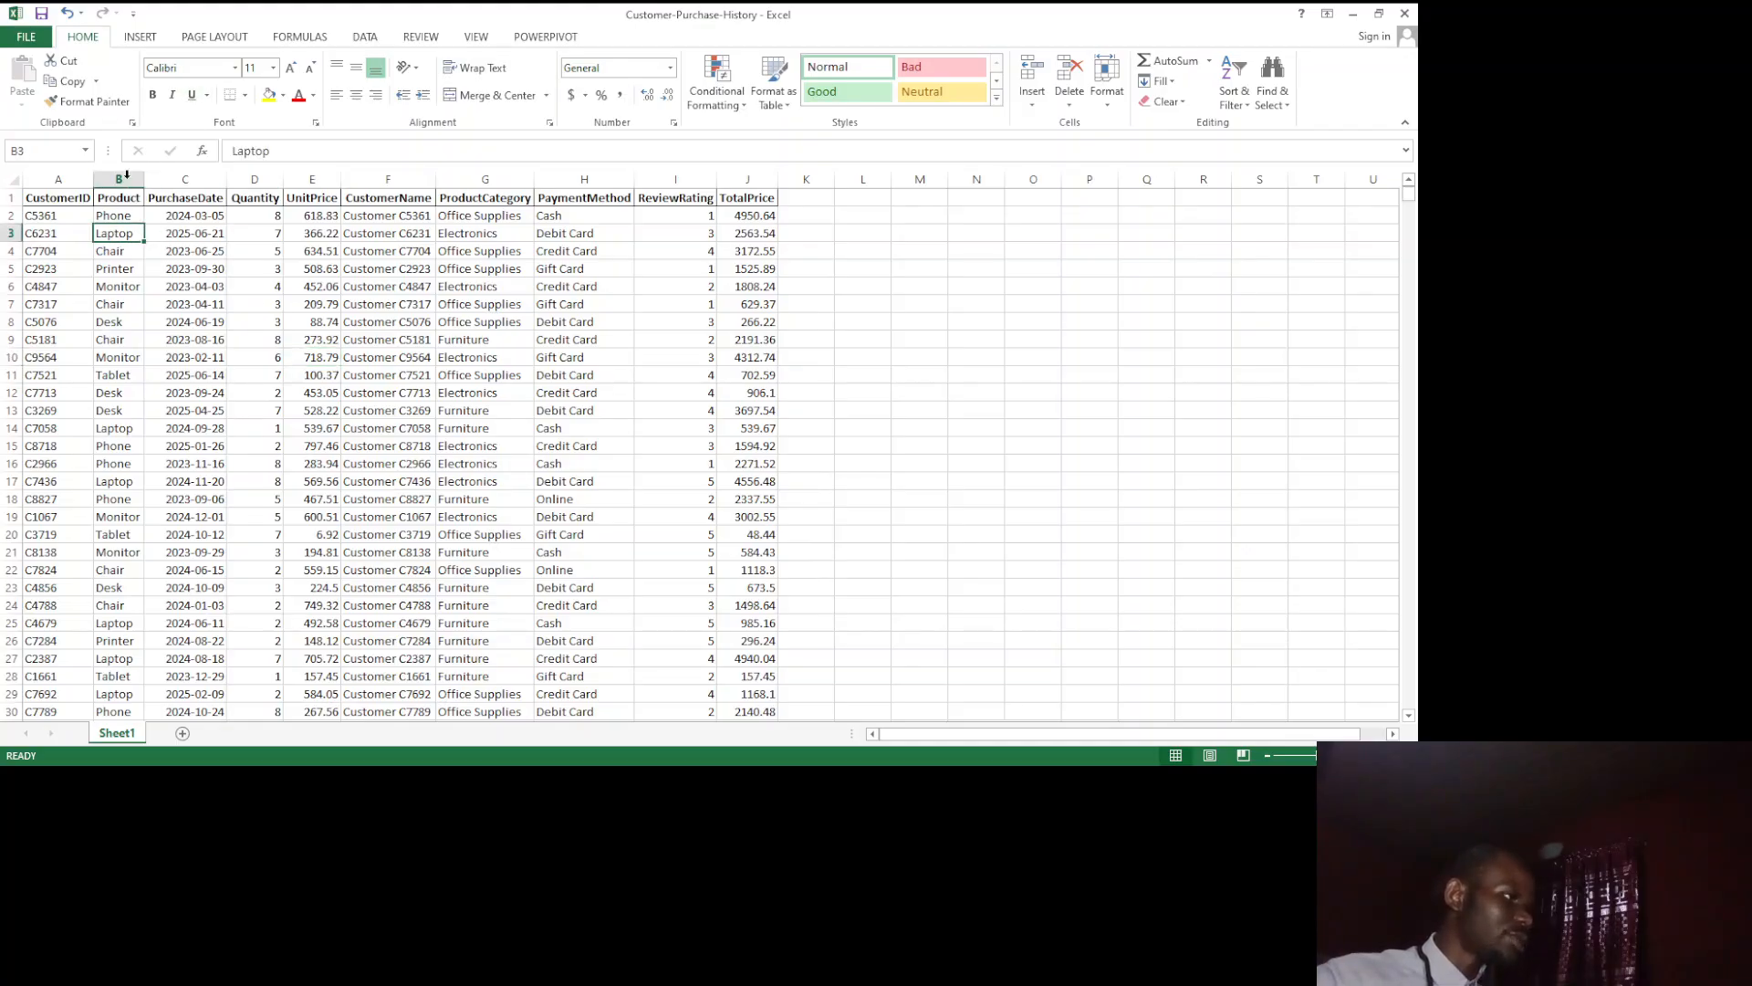
click(190, 94)
click(200, 259)
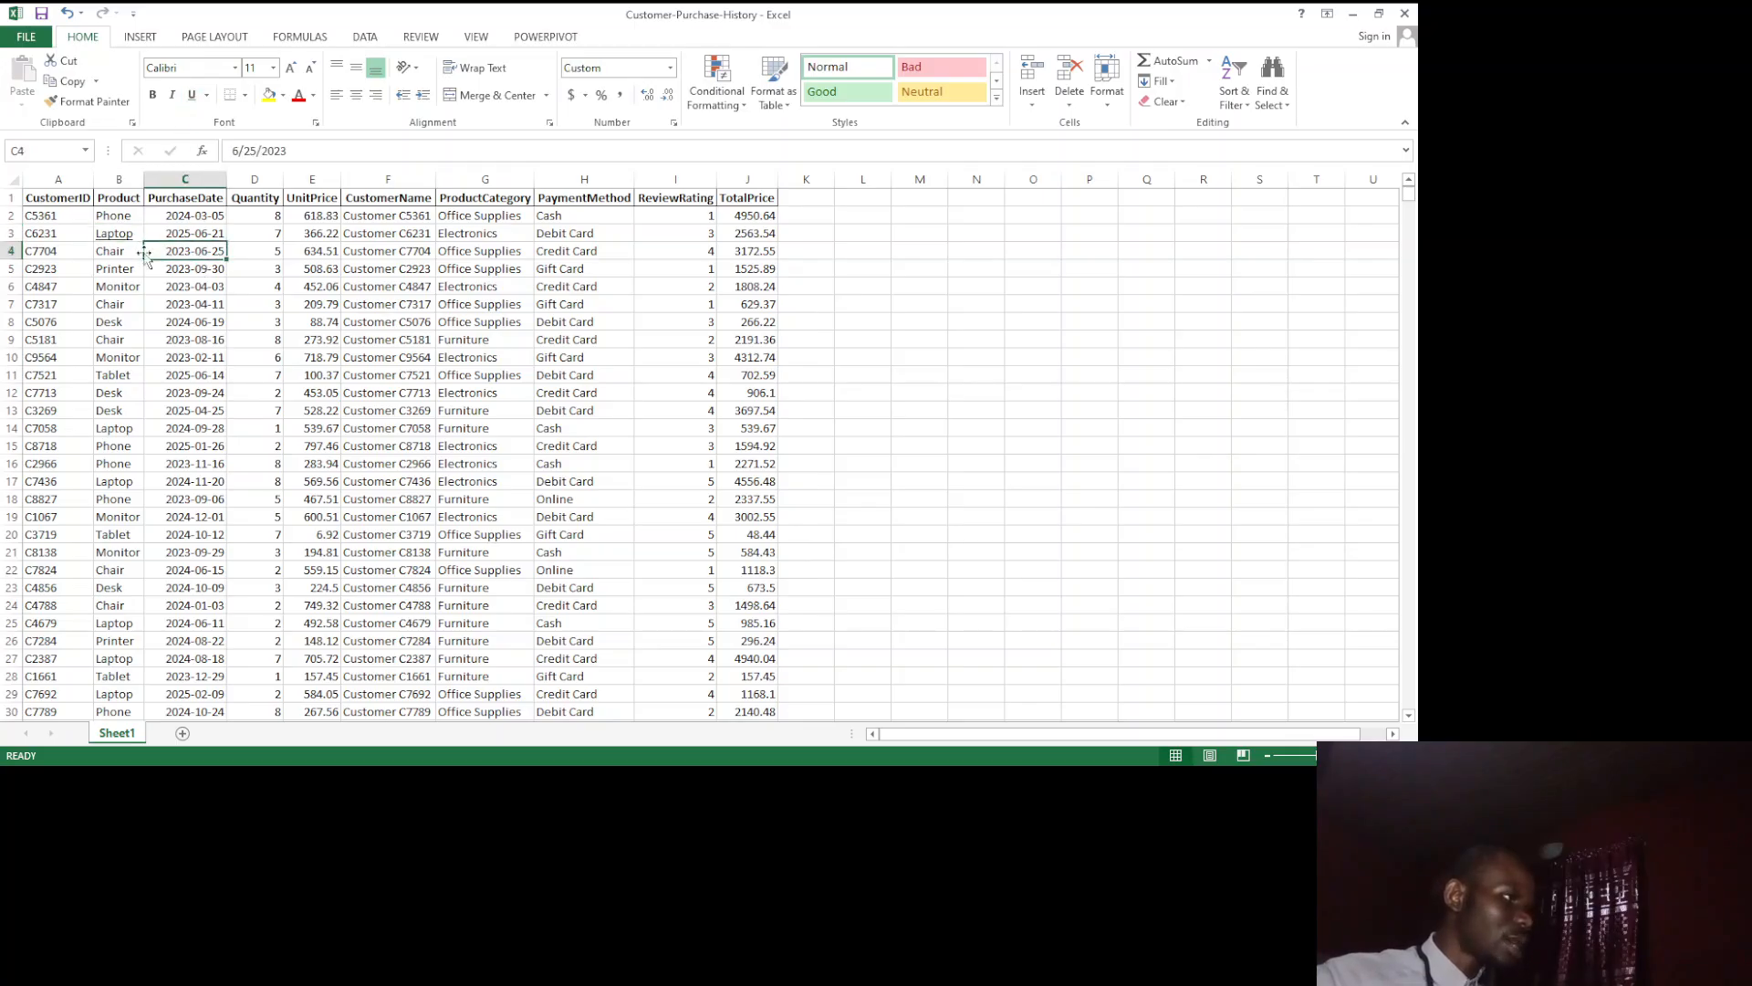
click(112, 235)
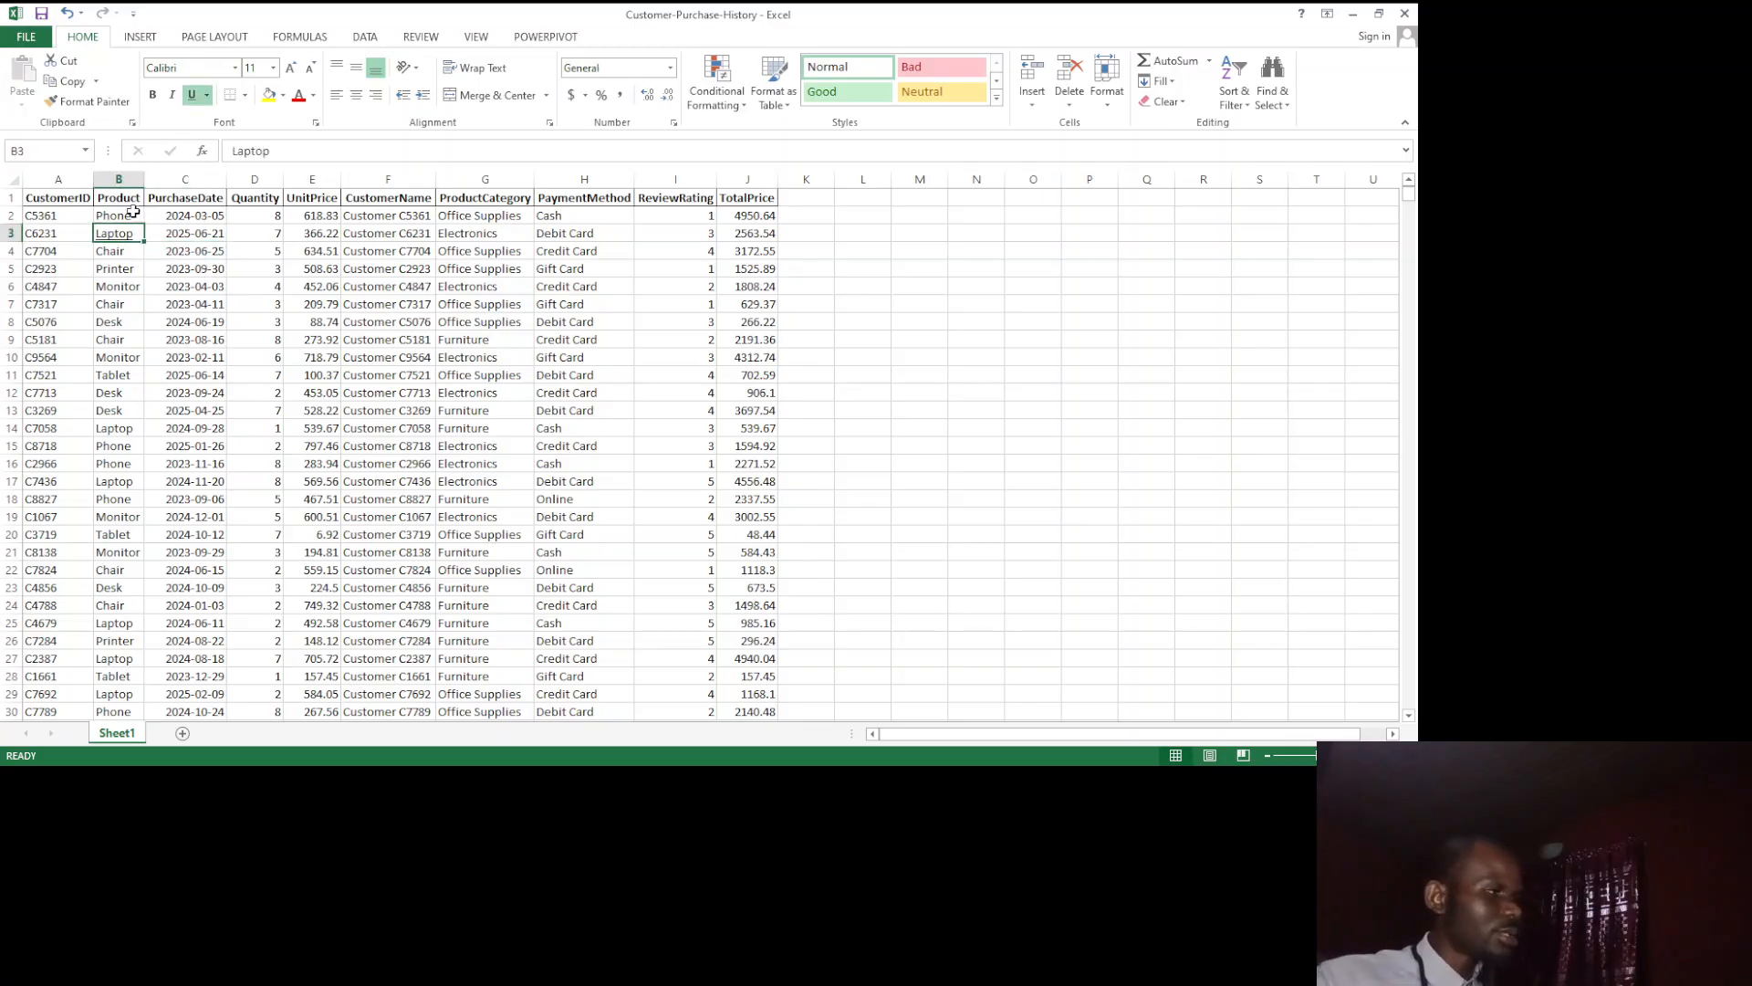
click(193, 95)
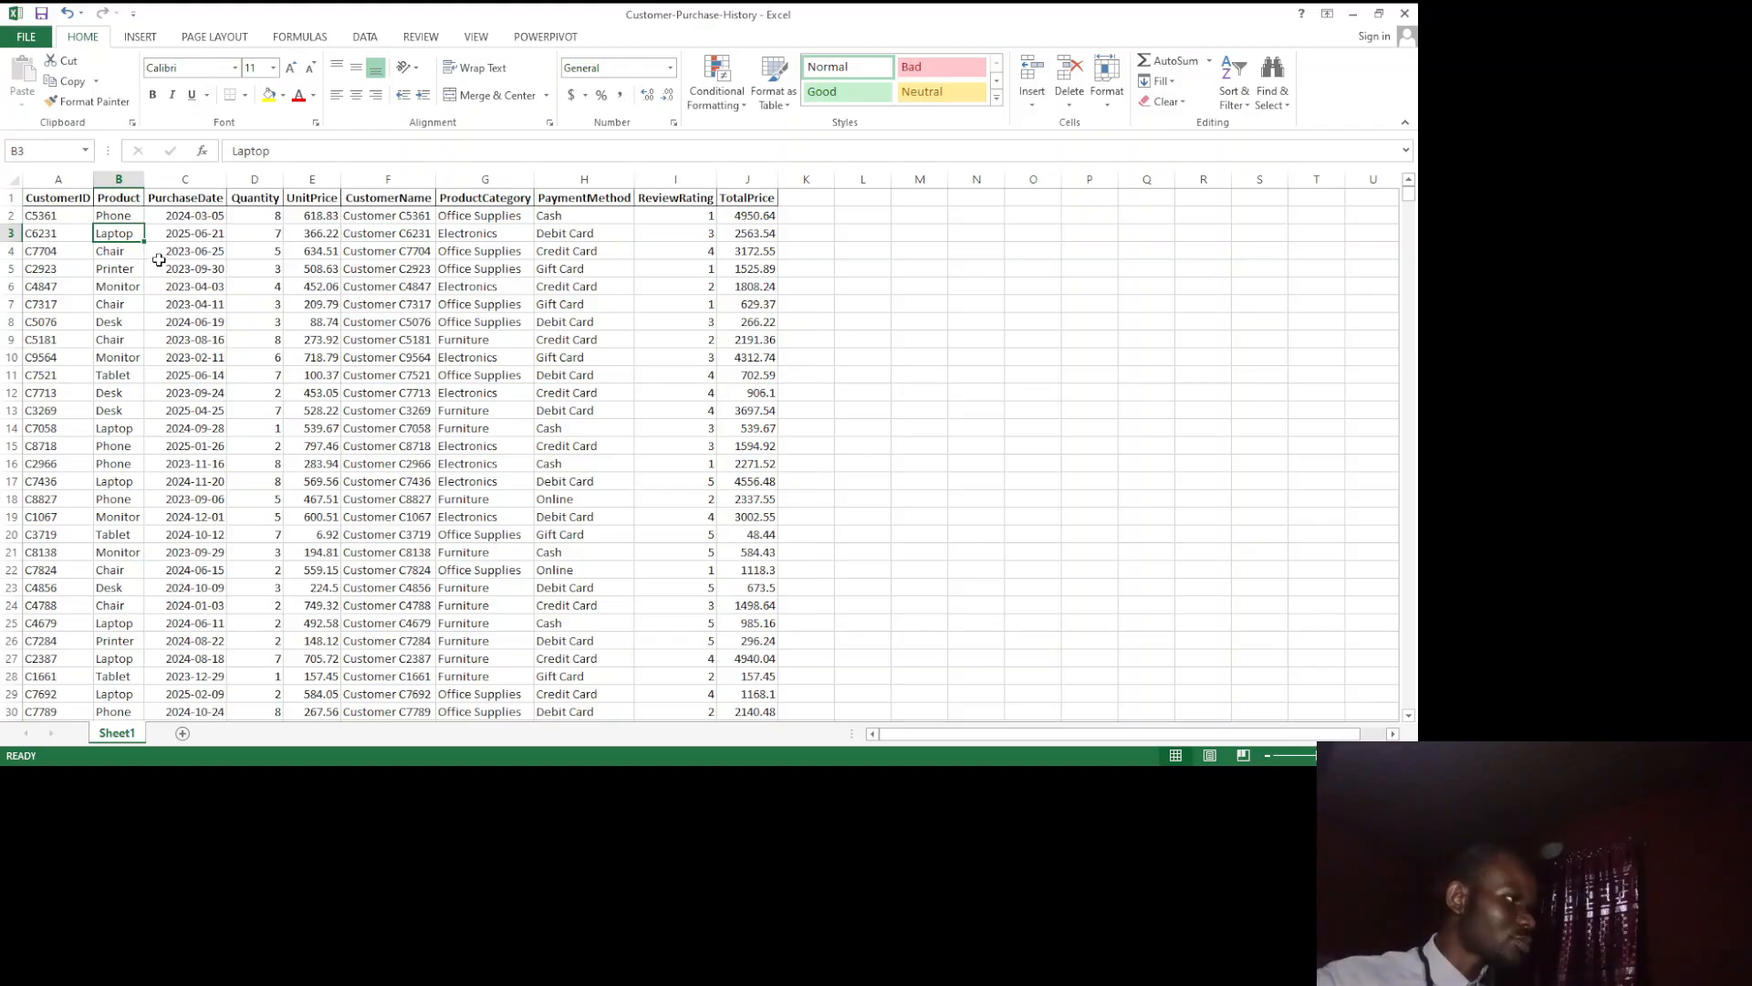
Step: Try bold, italic and the two combined on the Laptop entry in cell B3, and clear both styles again
click(153, 97)
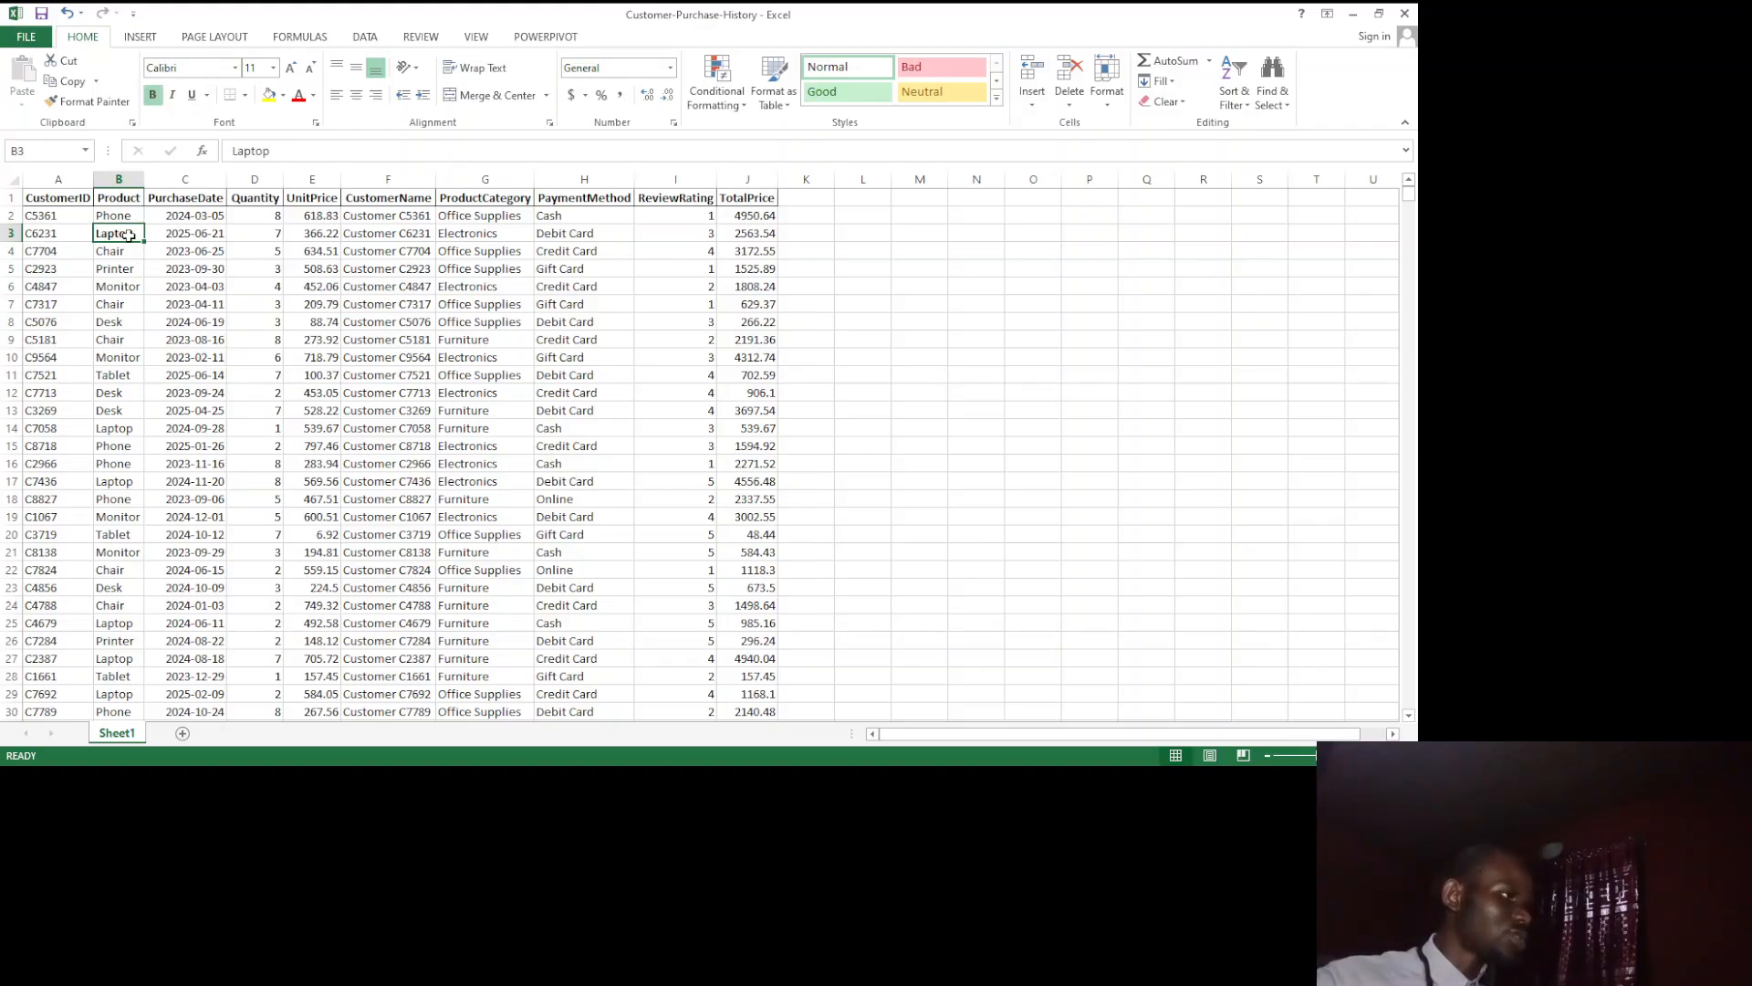
click(153, 97)
click(171, 96)
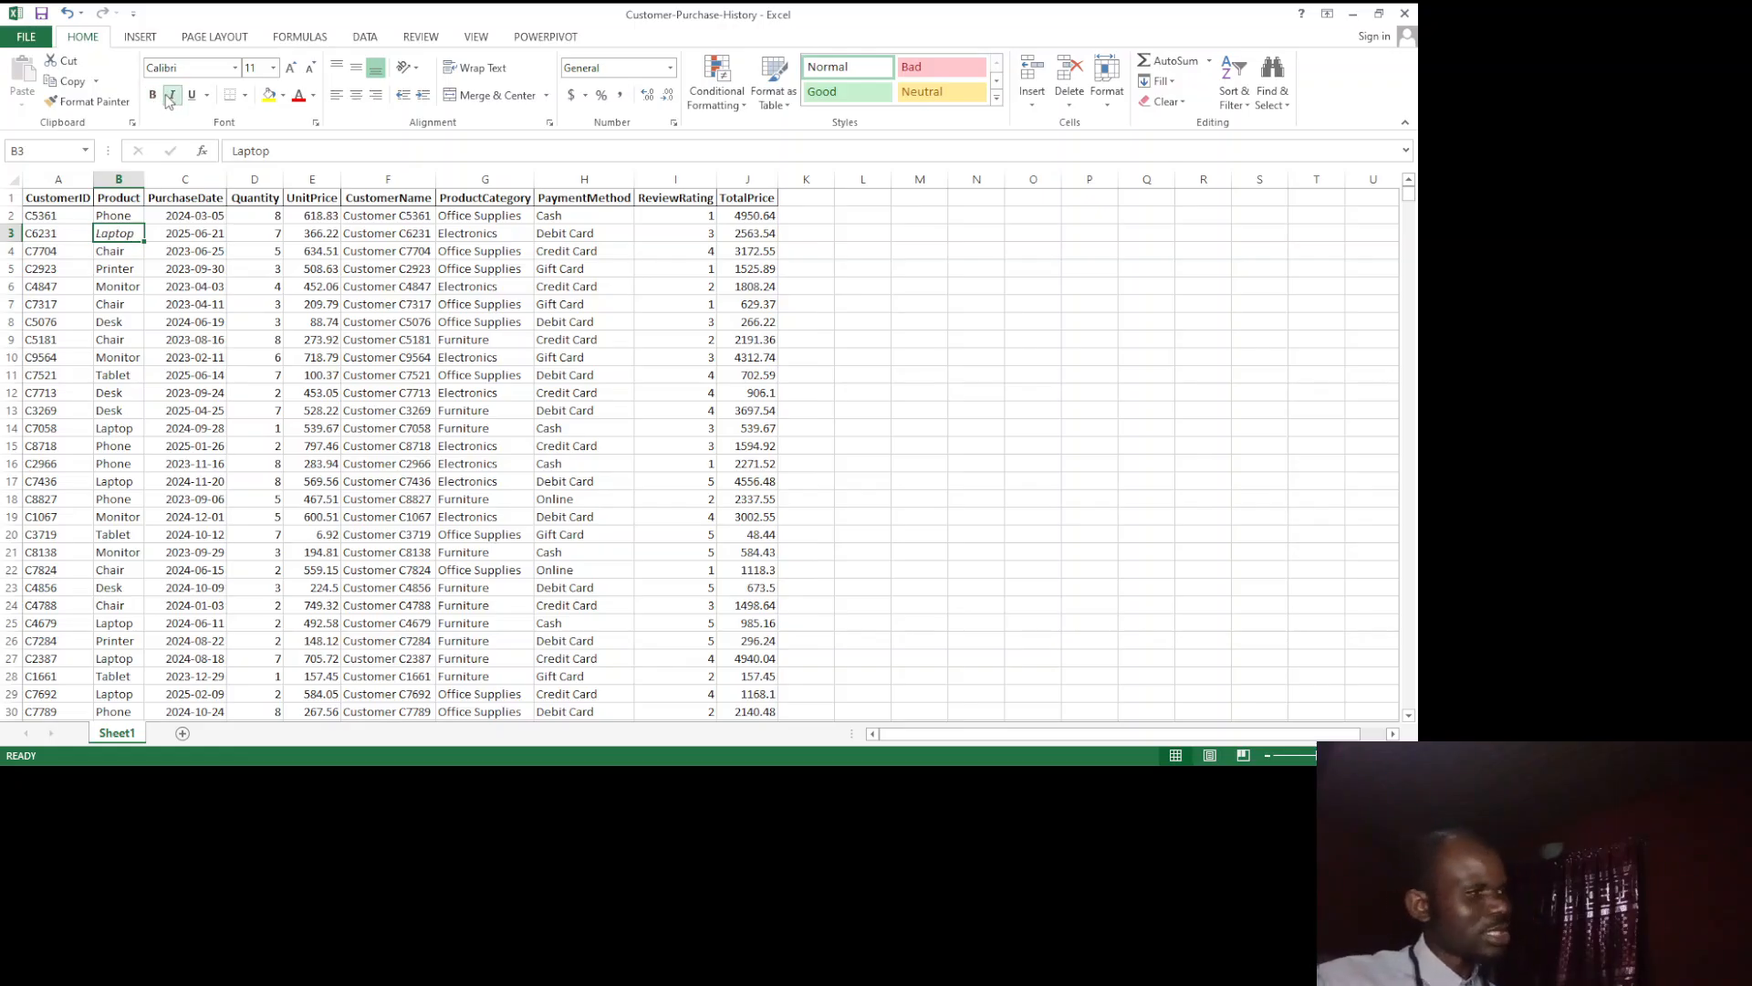
click(157, 95)
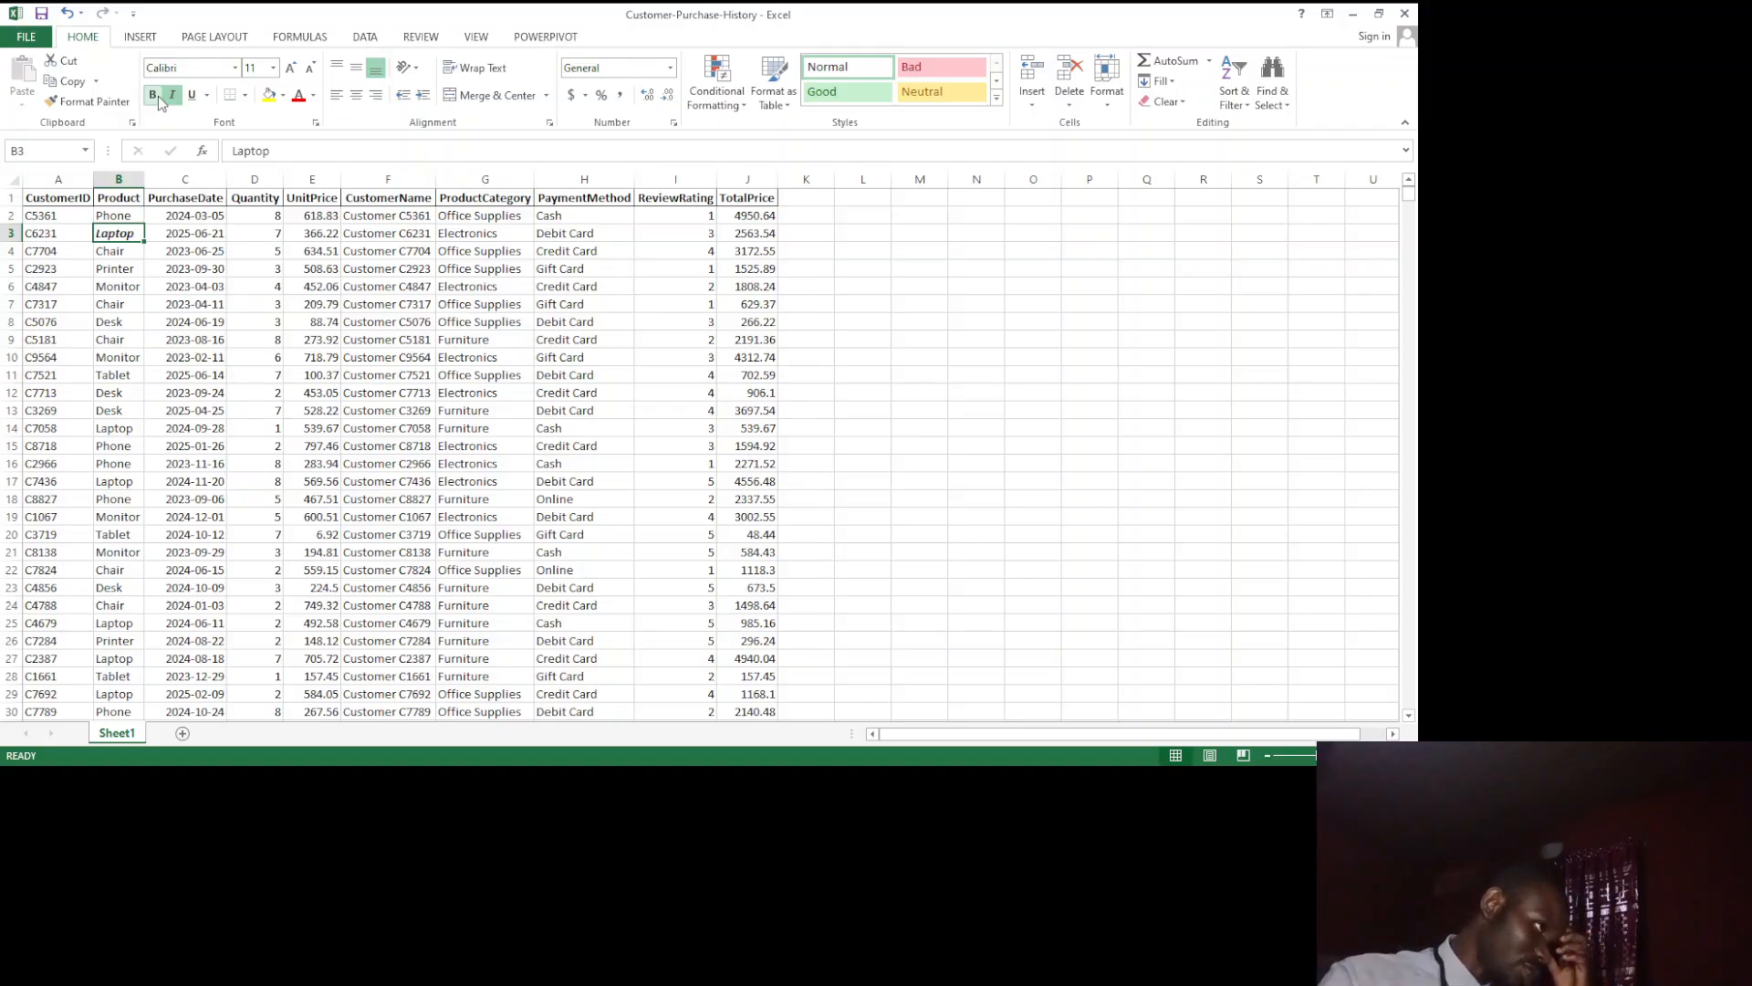
click(153, 97)
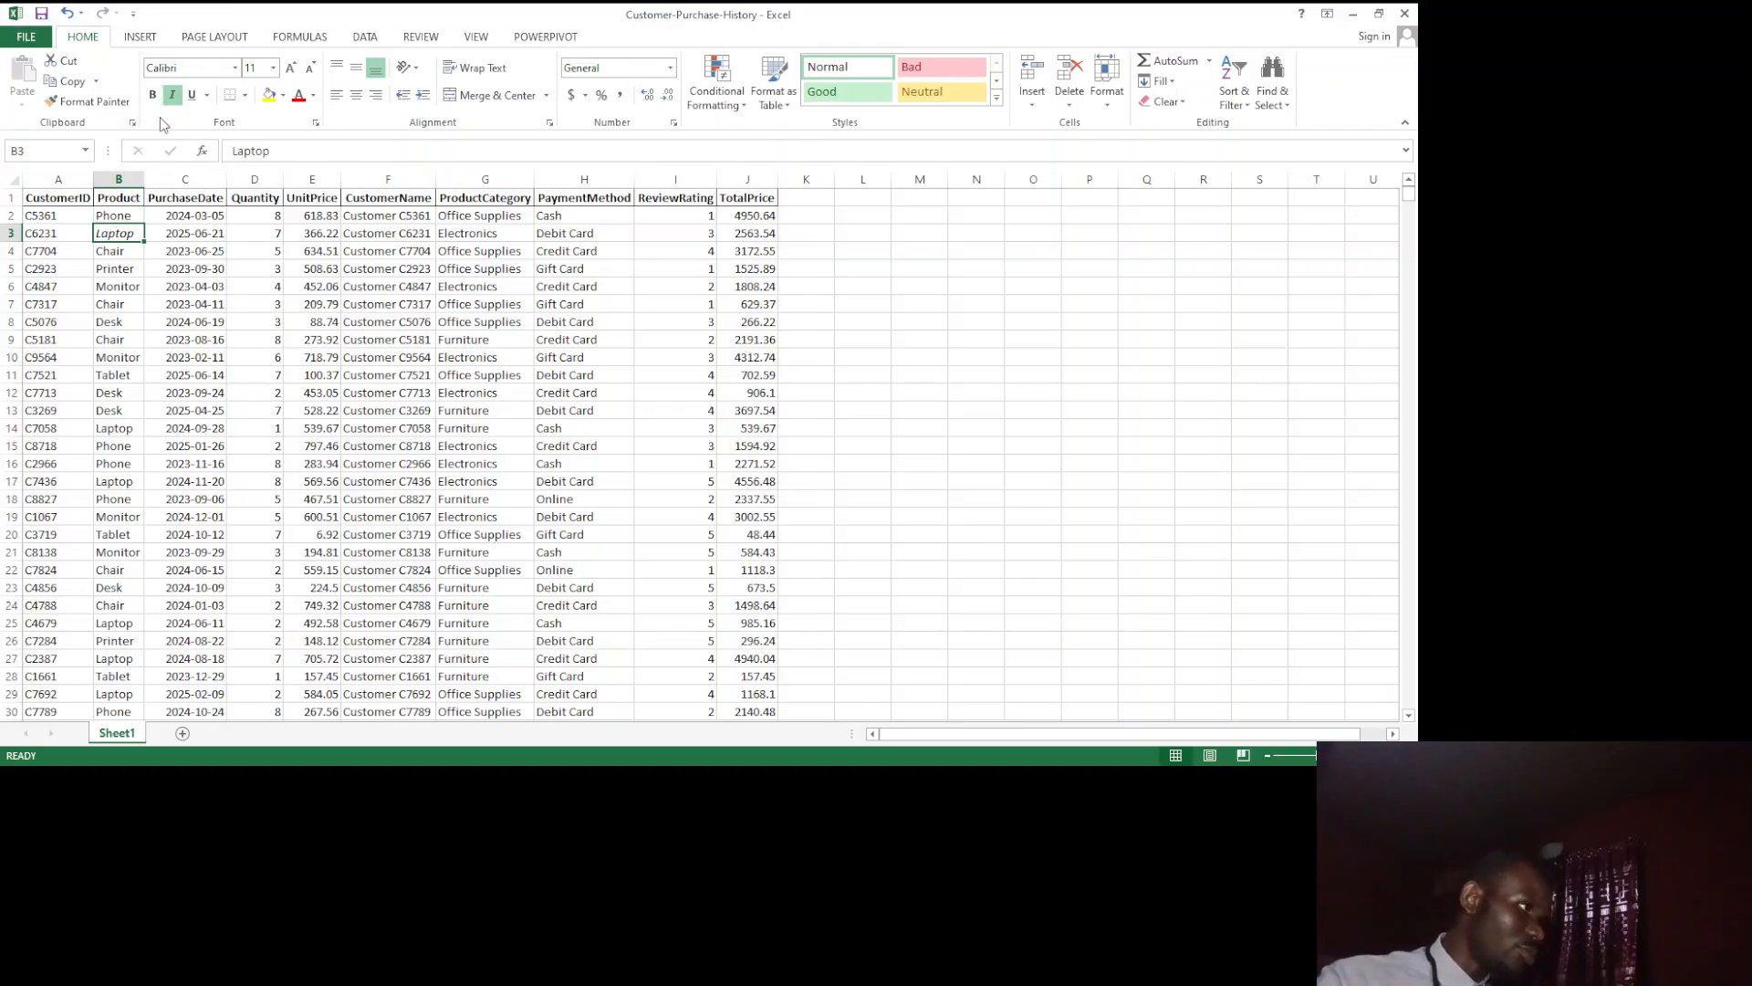
click(170, 97)
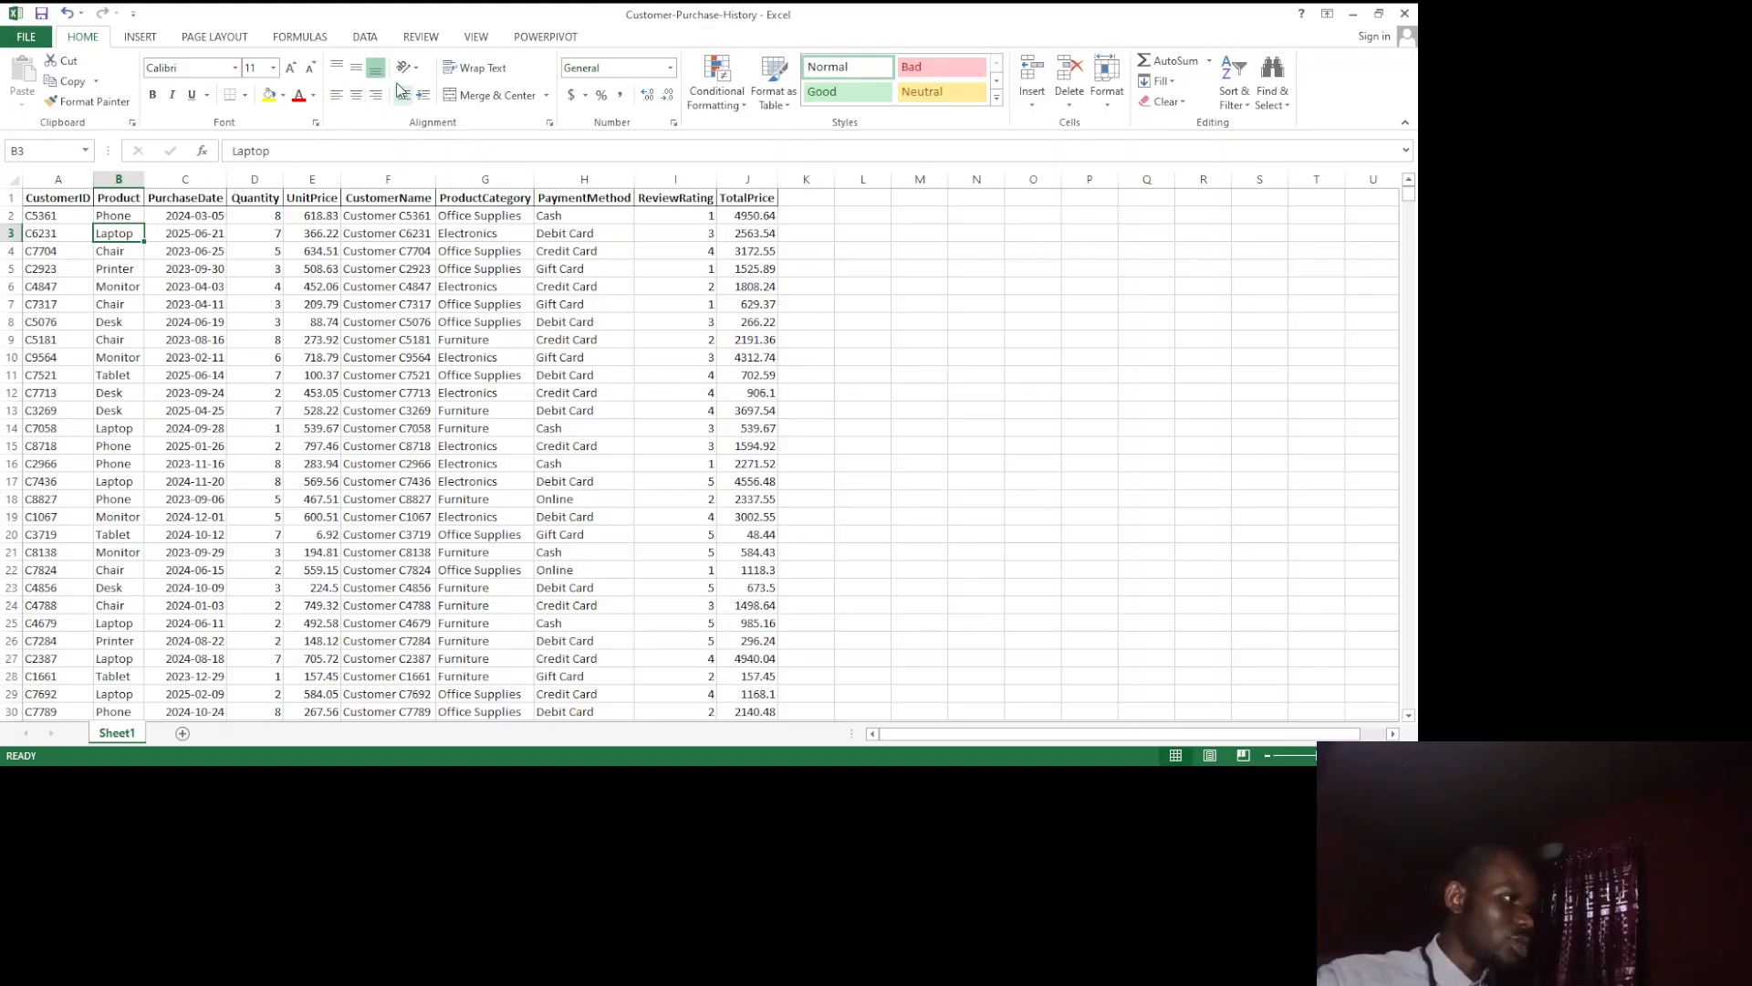
Step: Angle the Product header in cell B1 clockwise and undo the rotation
click(122, 181)
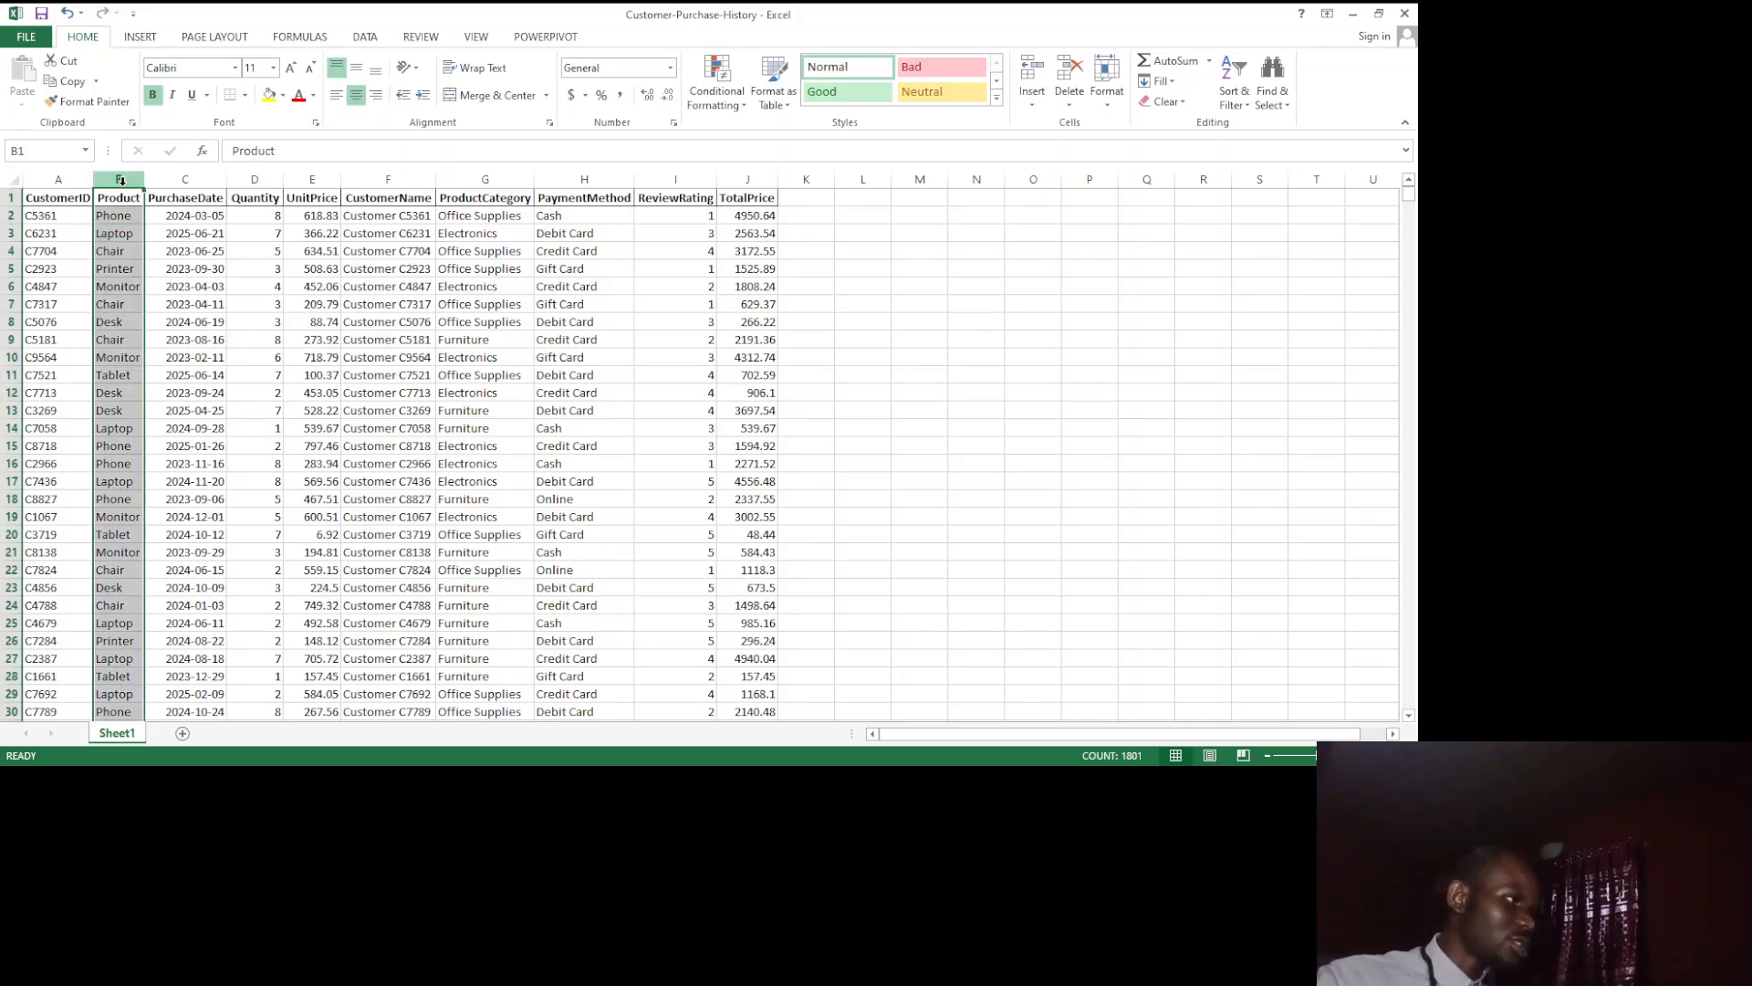
click(118, 197)
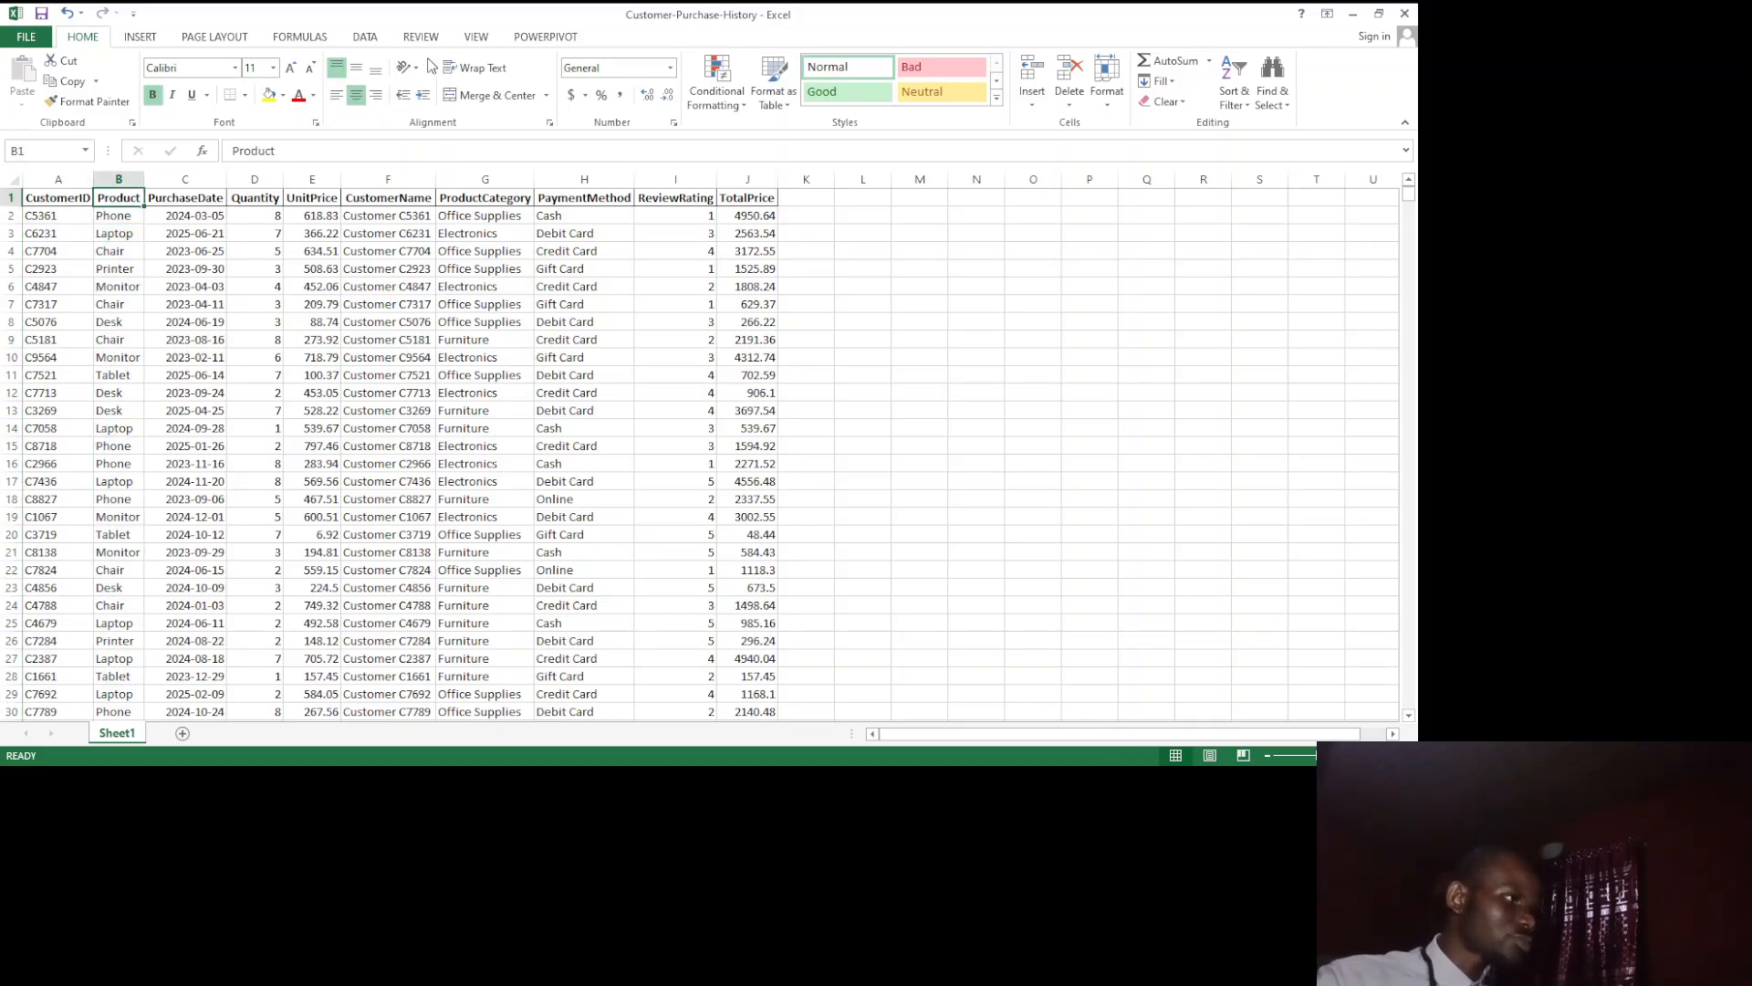
click(432, 111)
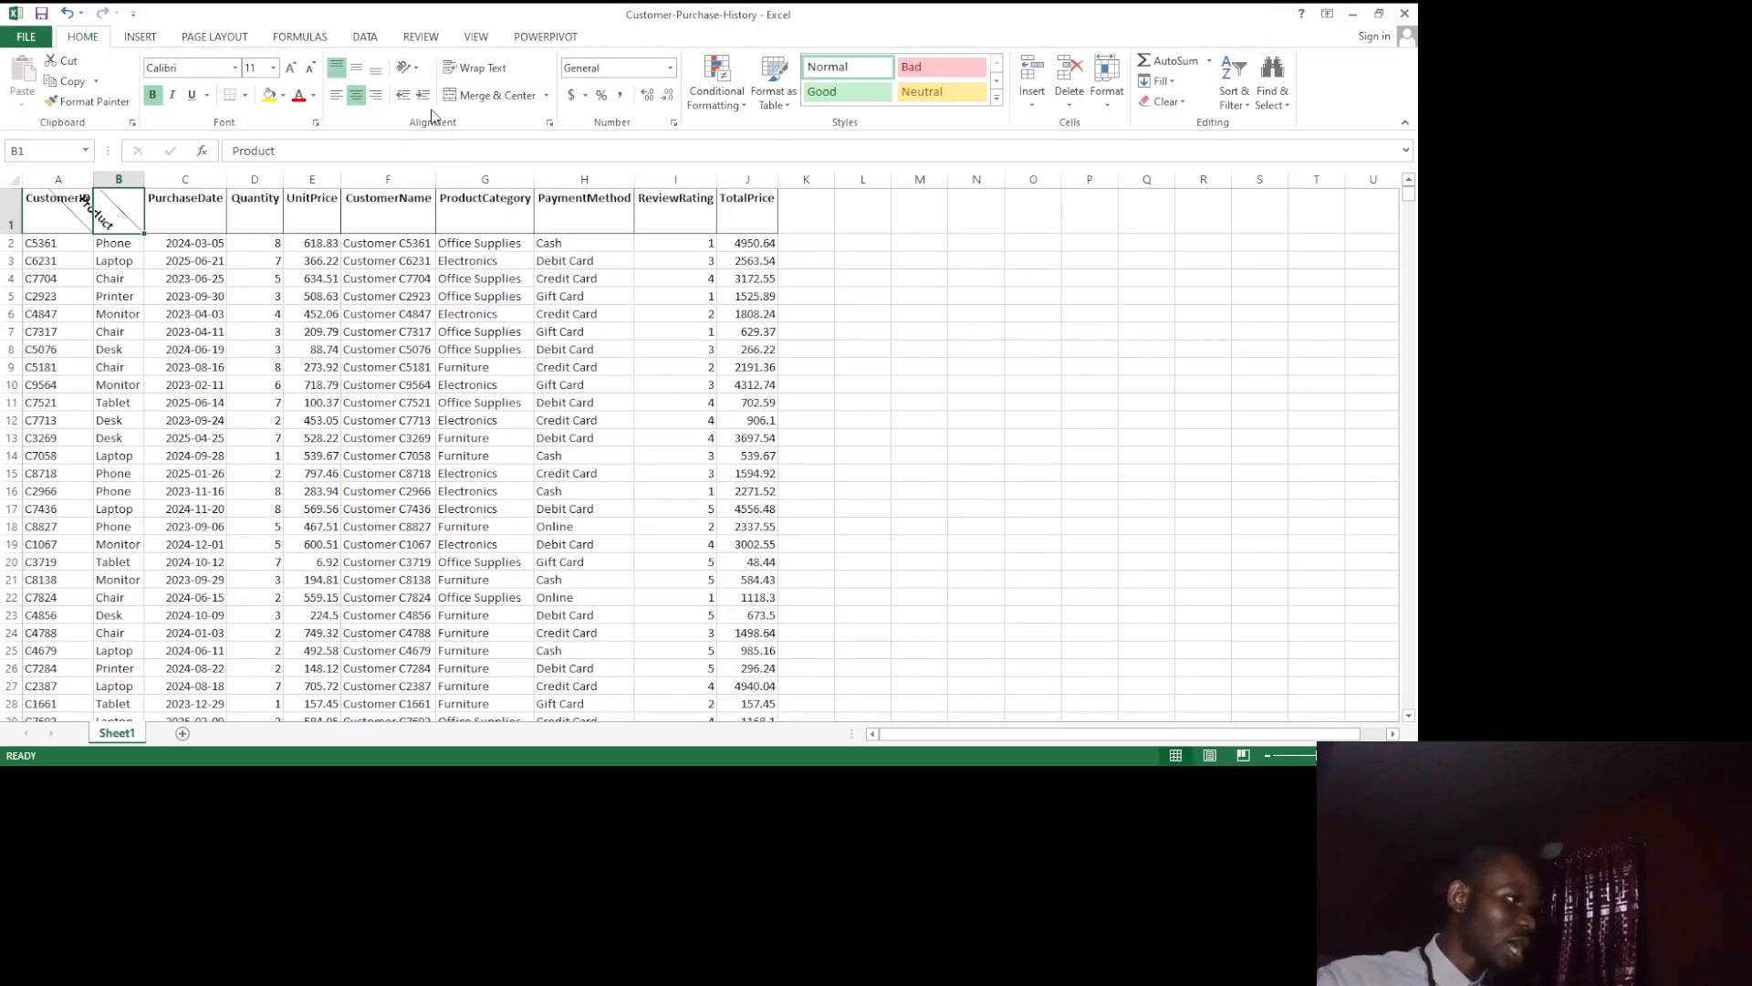
key(ctrl+z)
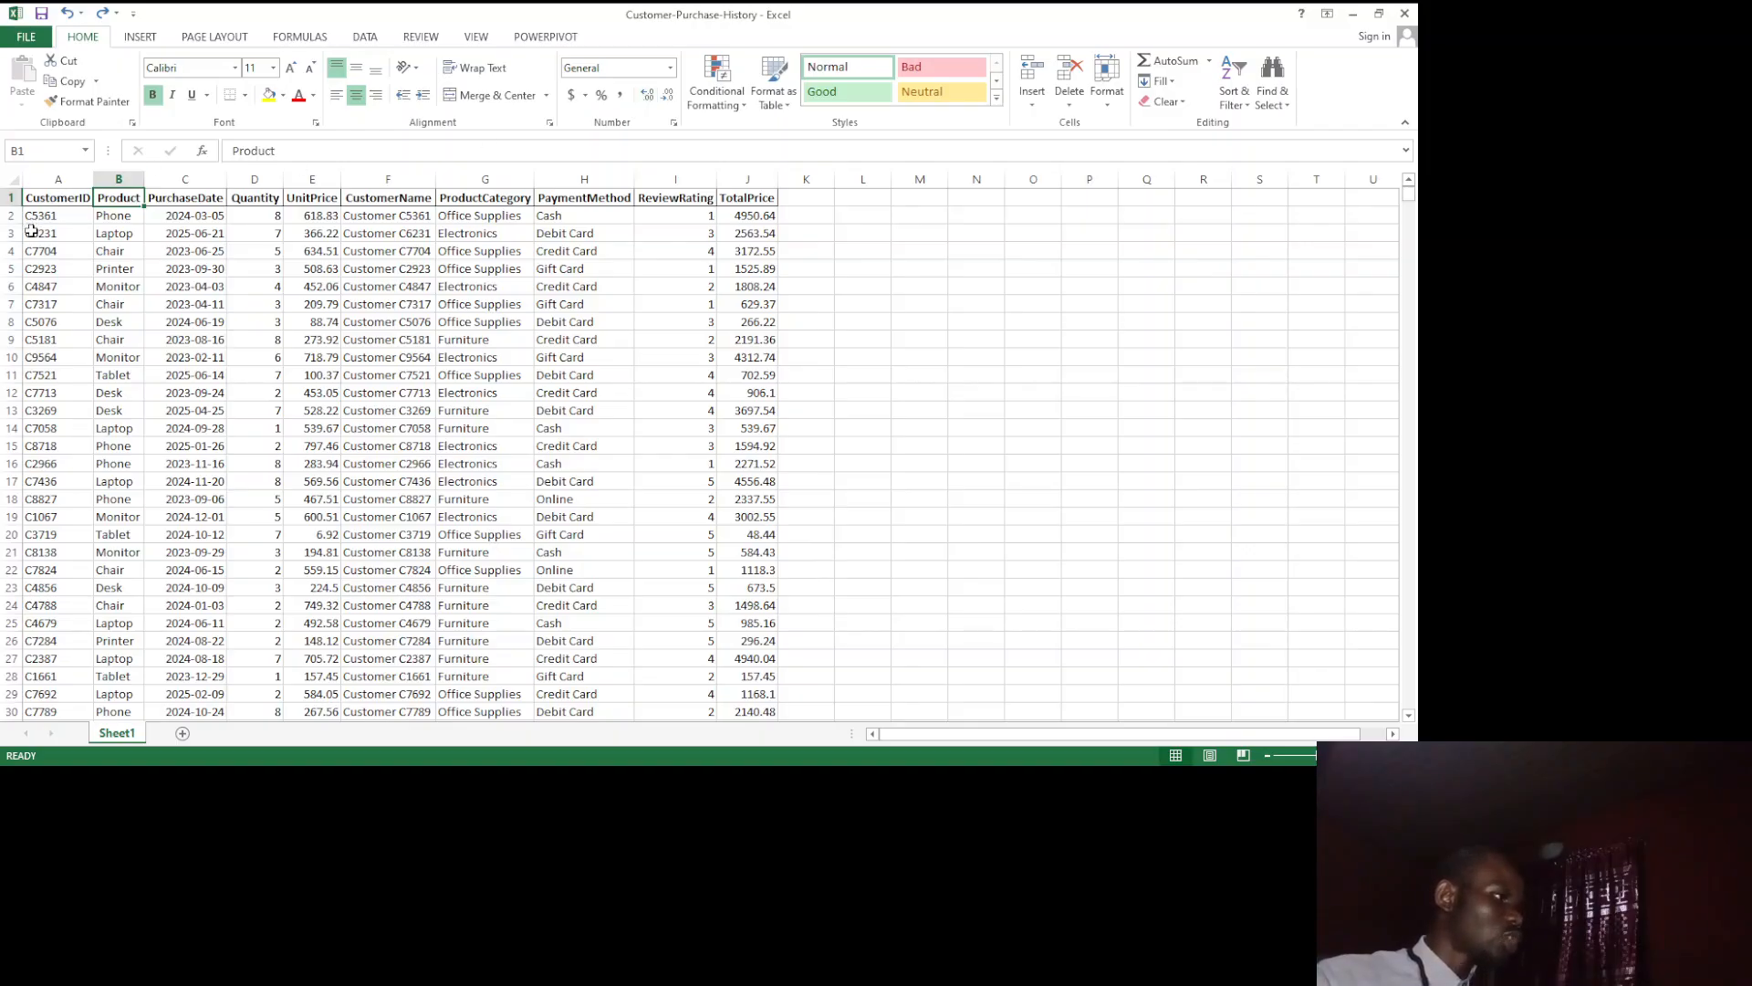
Step: Set the number format of the whole CustomerID column to Text
click(58, 179)
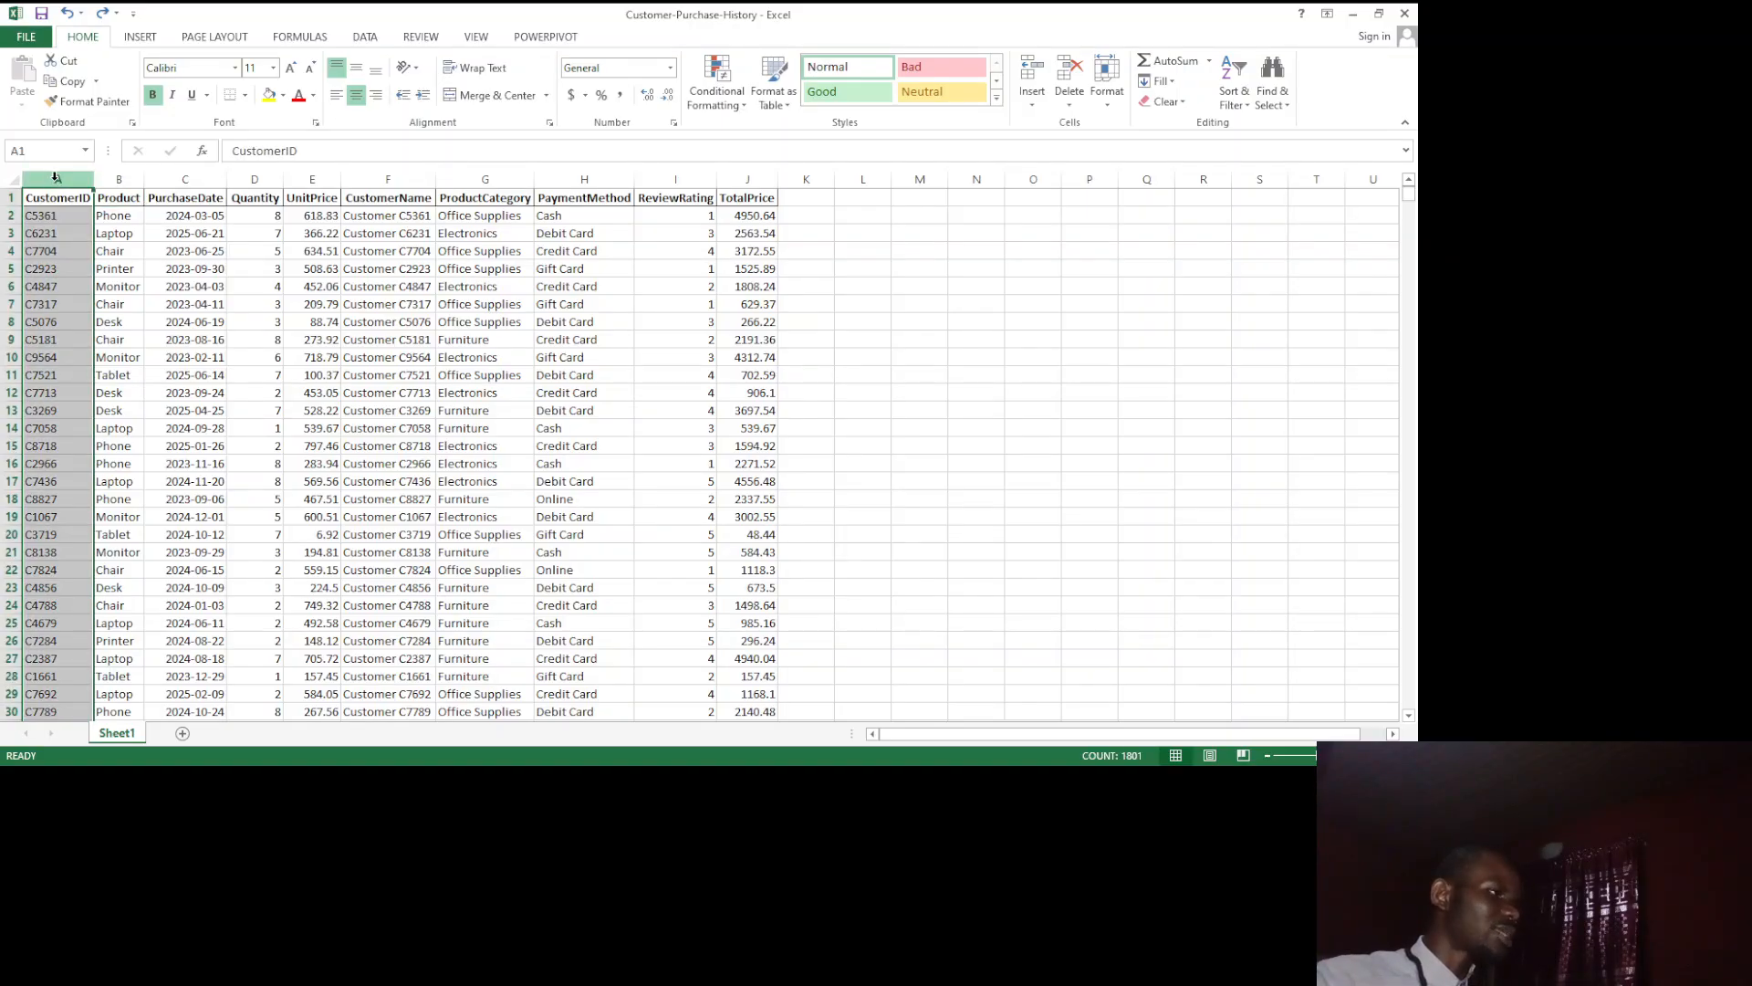
click(671, 68)
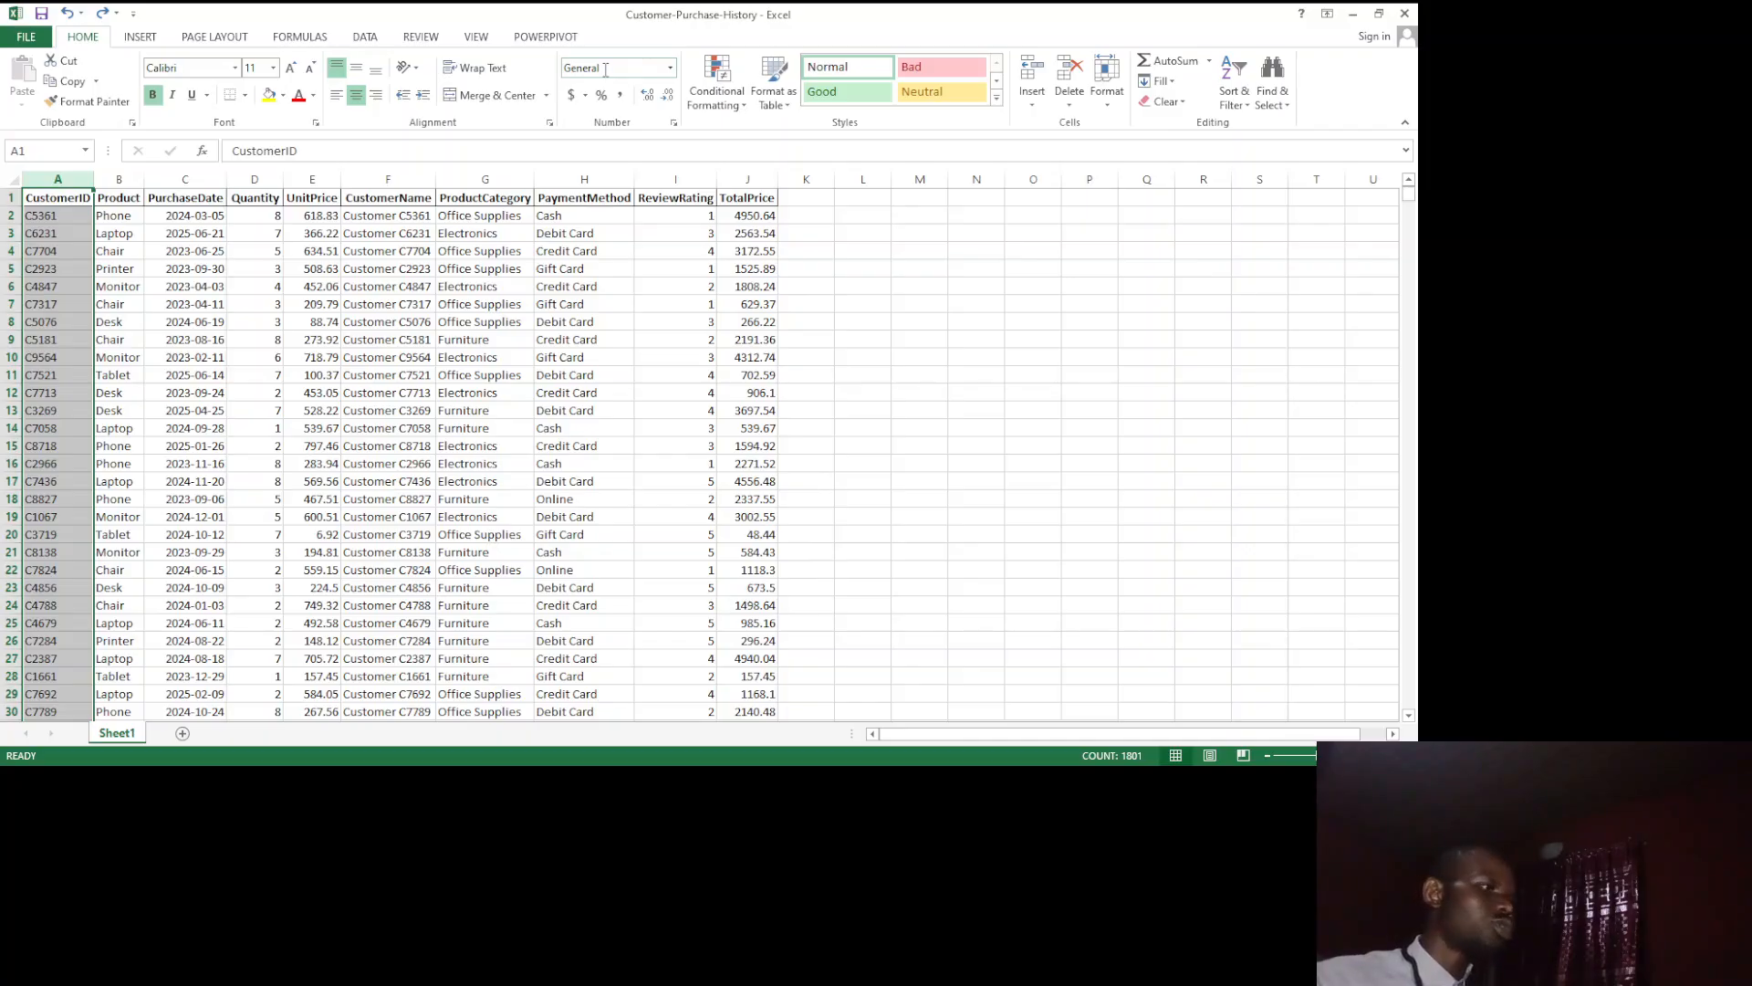
click(671, 69)
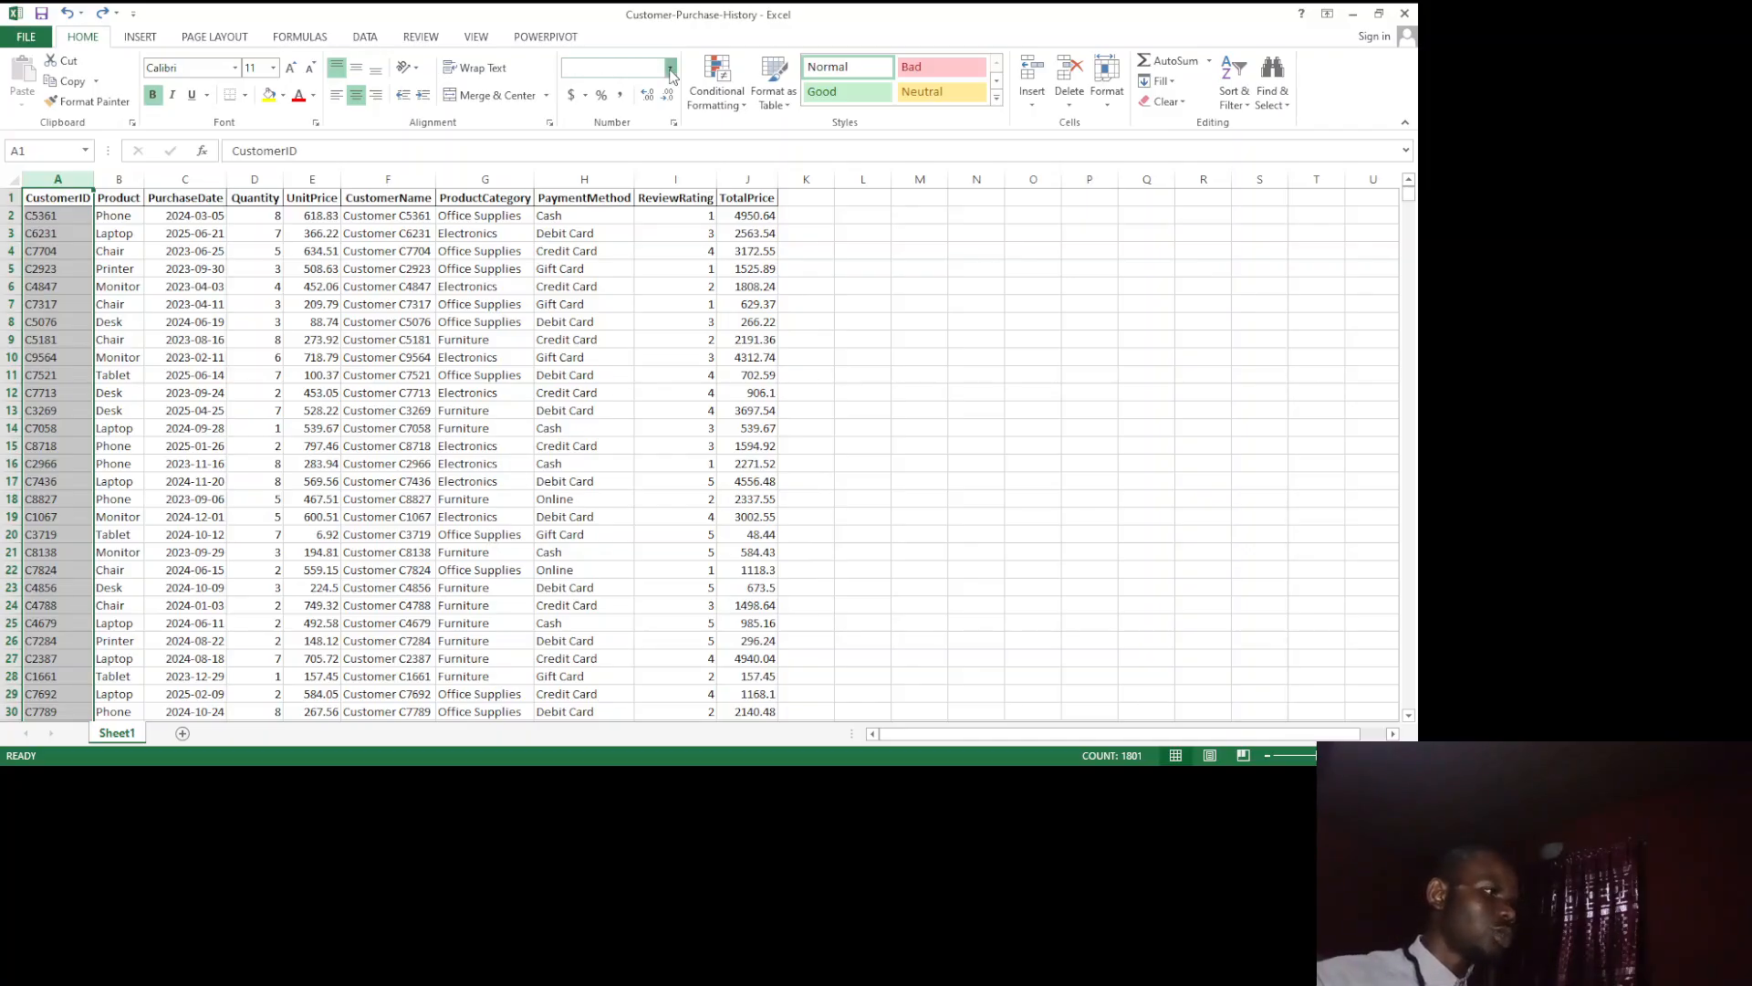
click(622, 493)
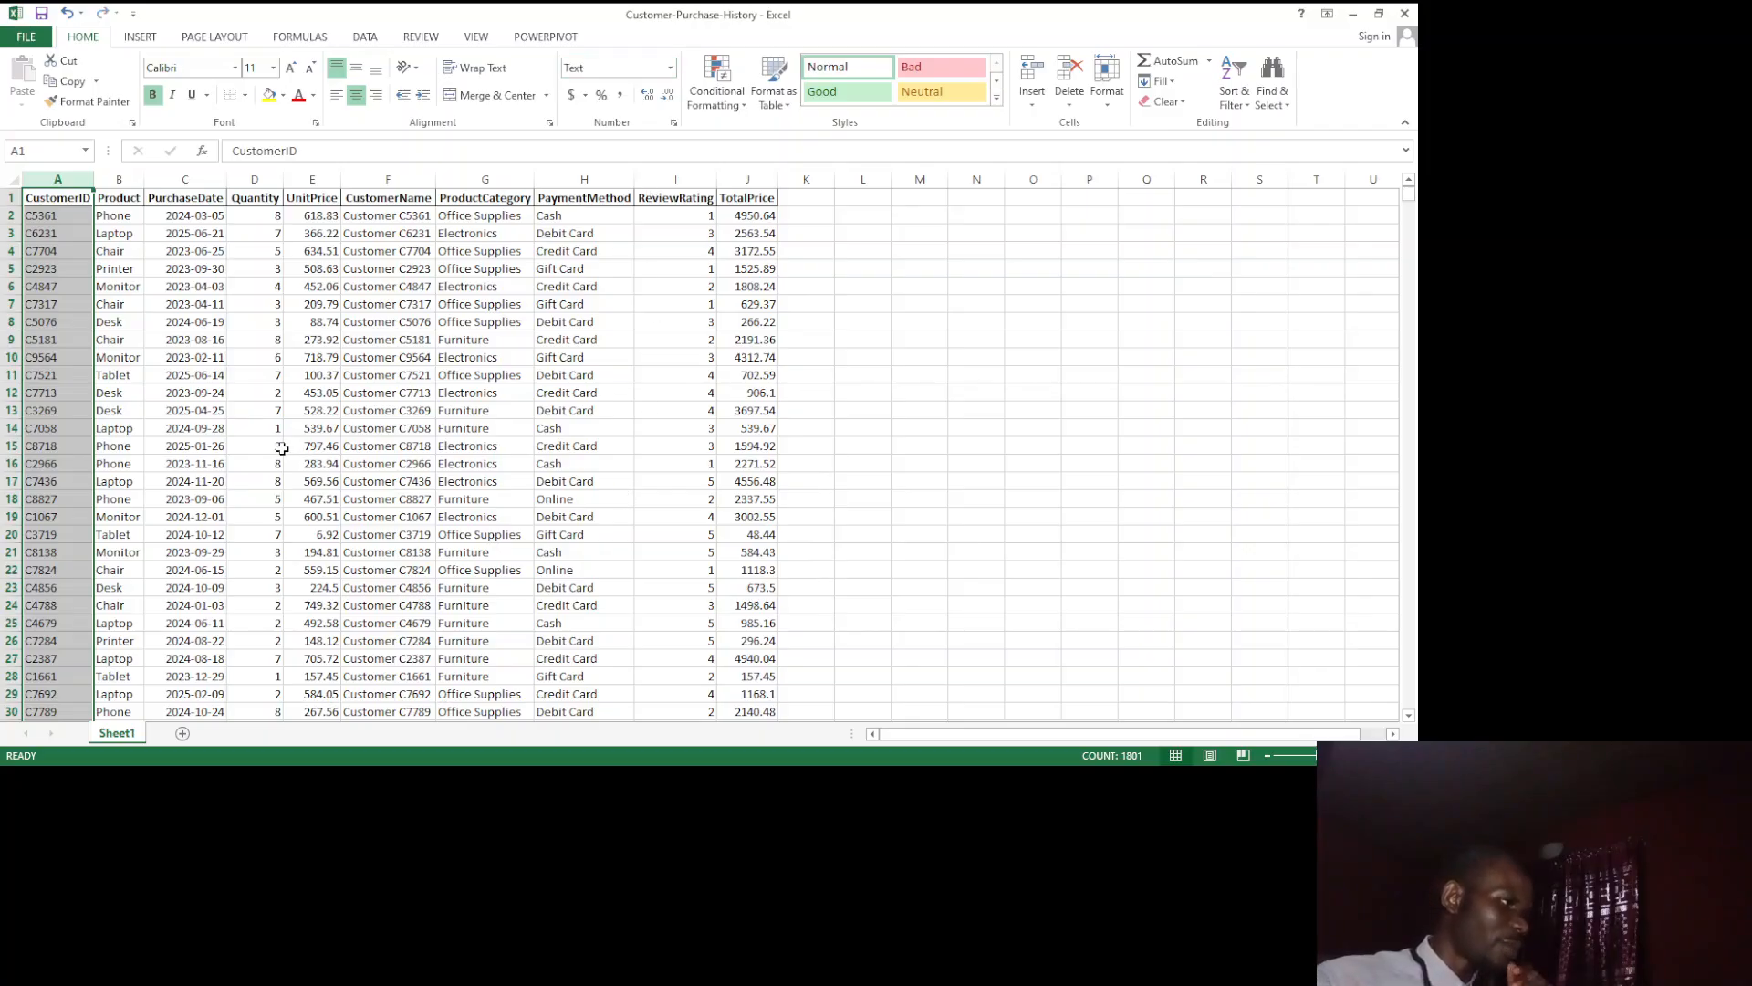
click(195, 358)
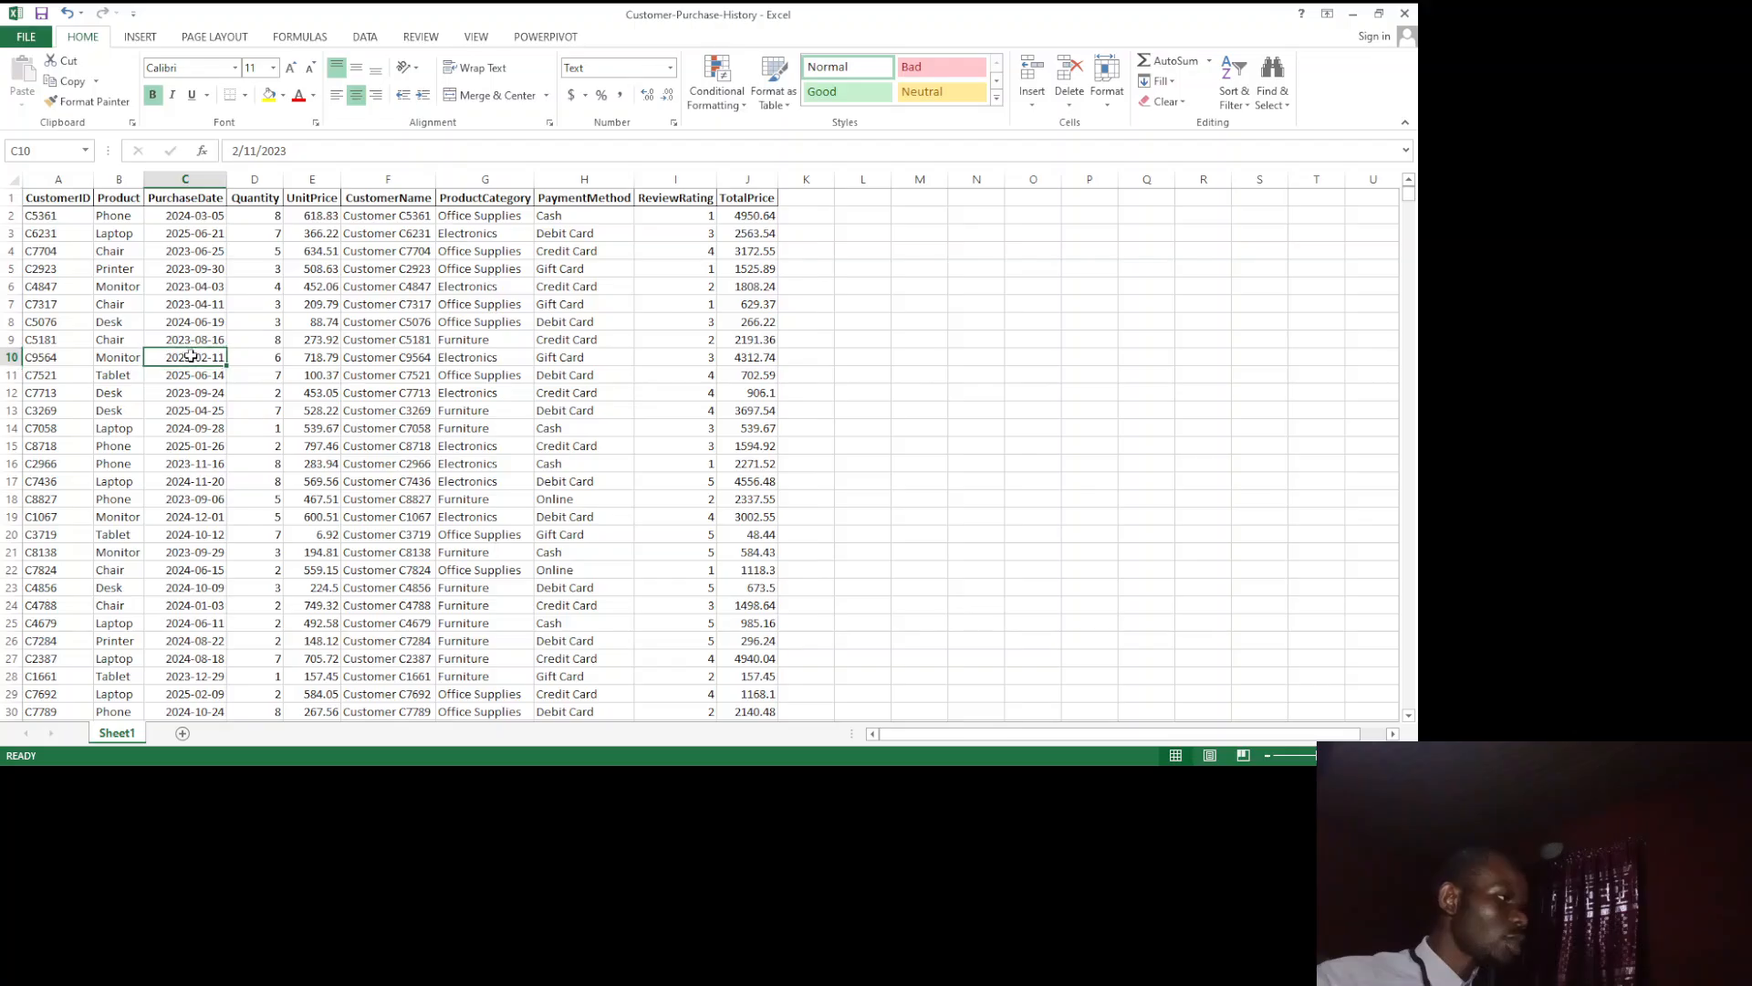
Step: Set the number format of the whole Product column to Text
click(120, 176)
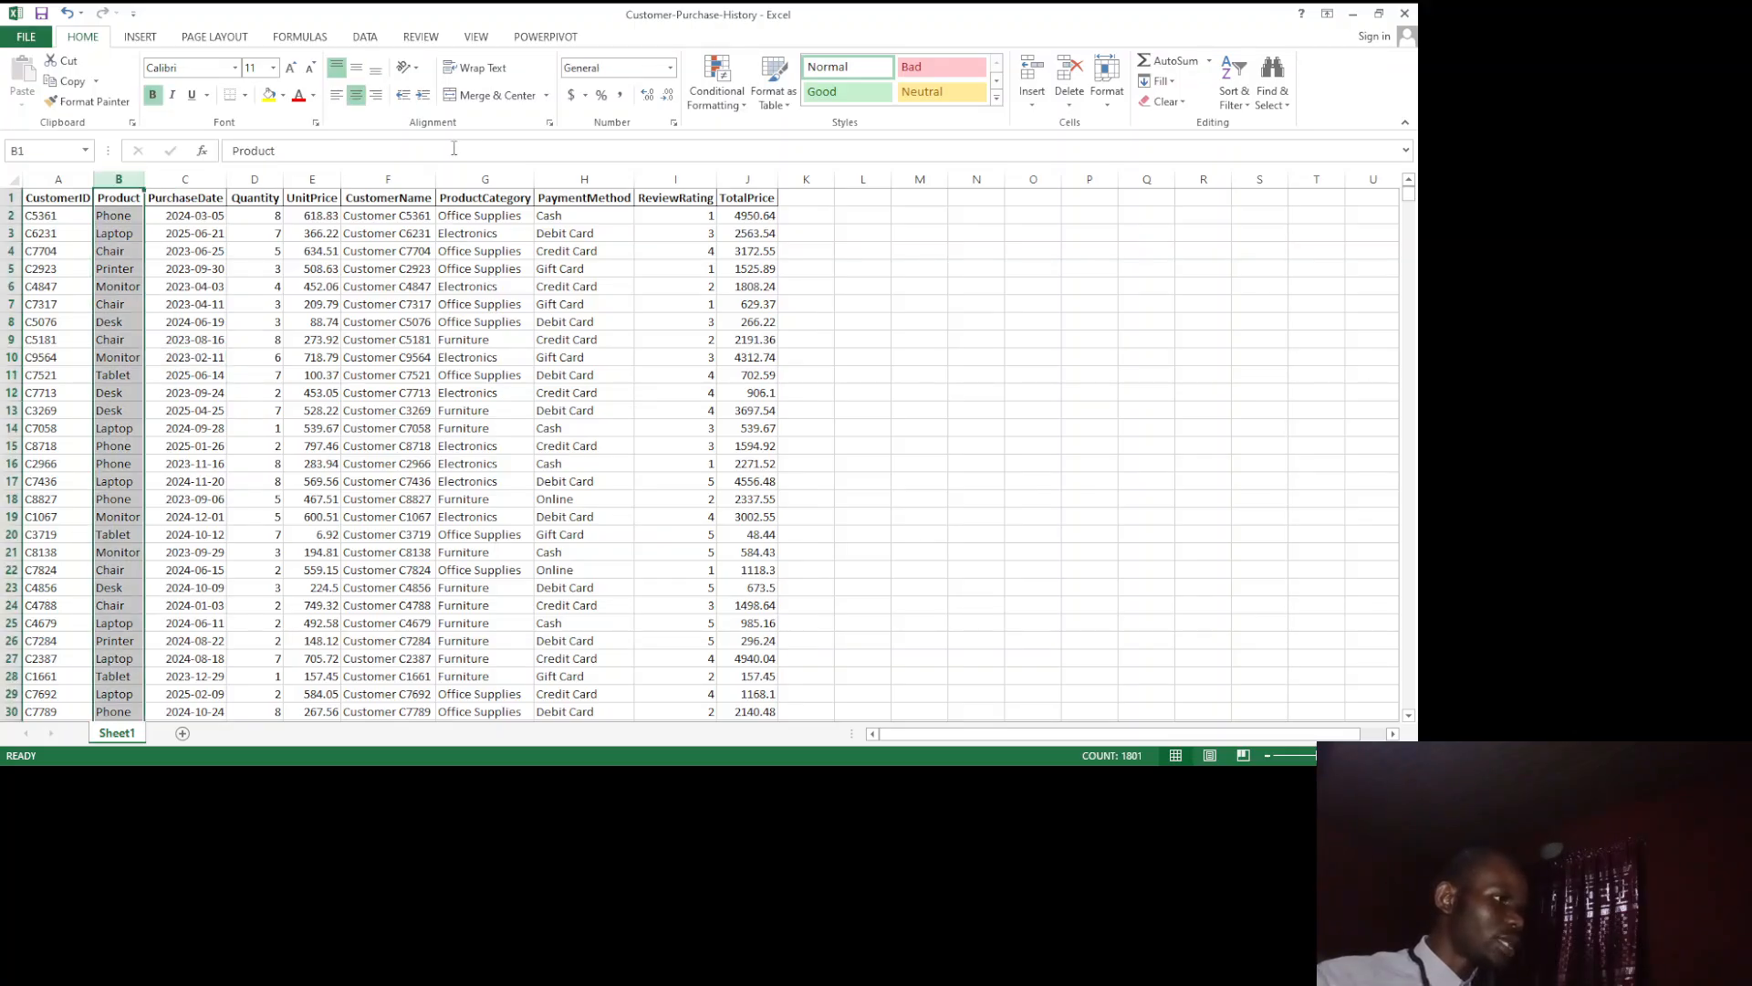
click(656, 73)
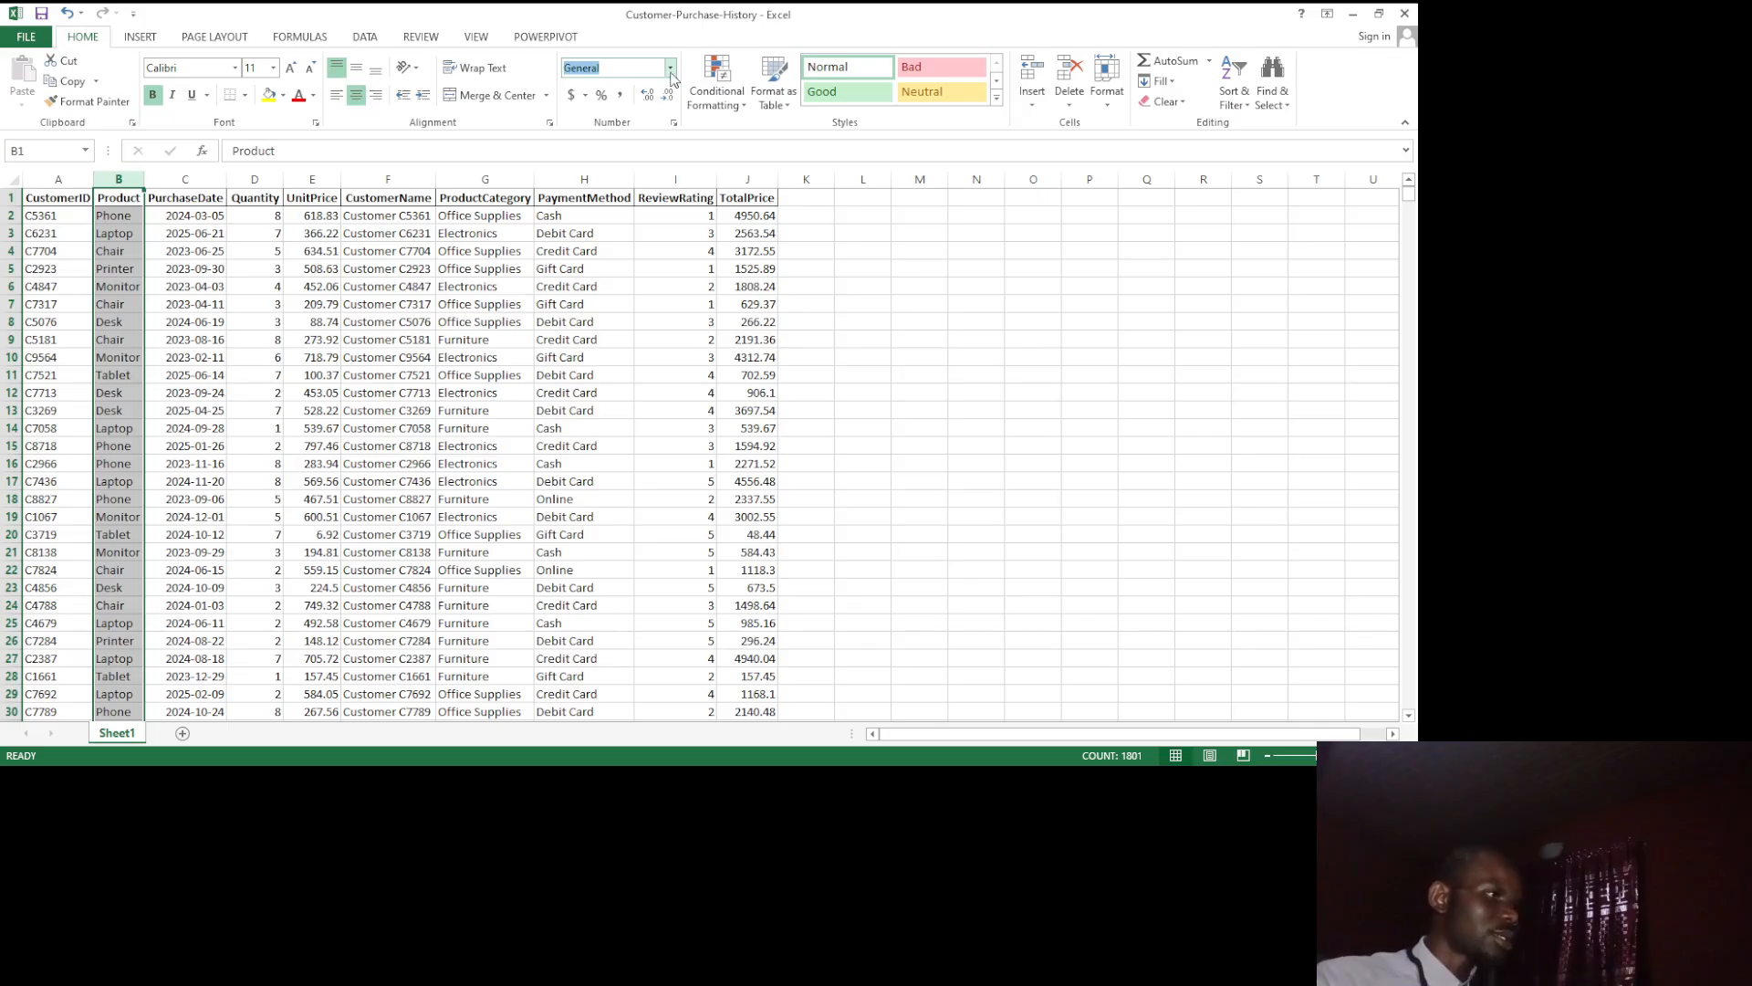
key(BackSpace)
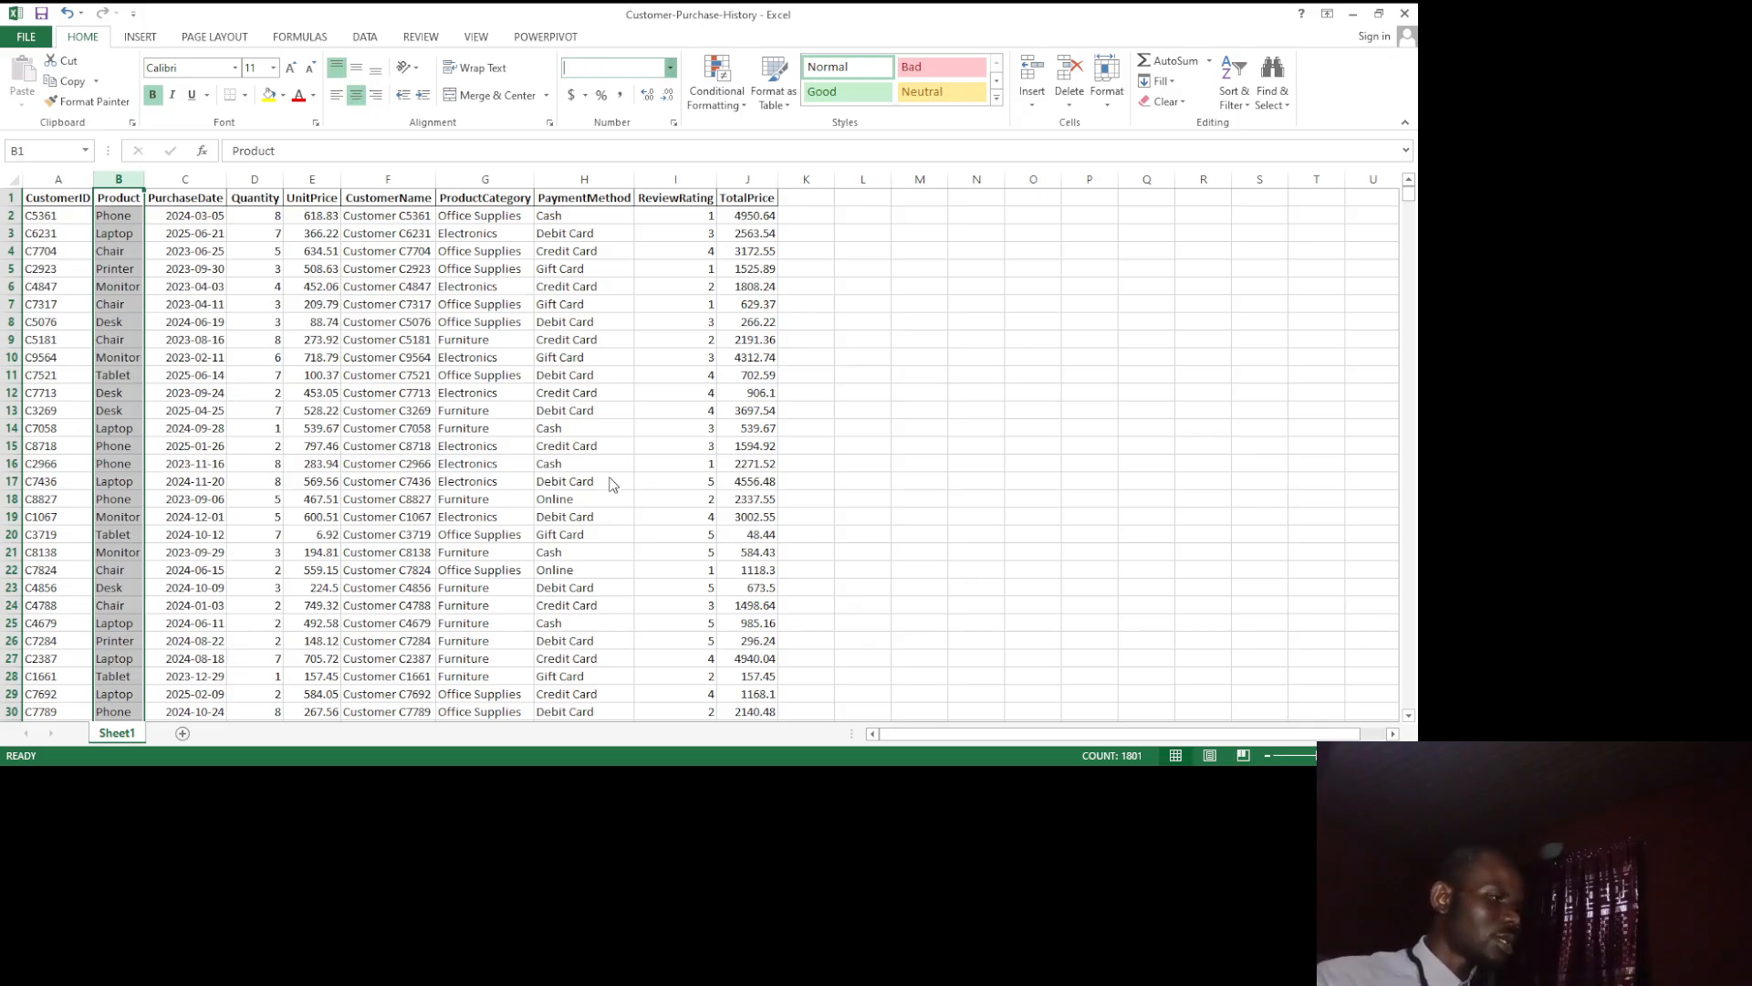
text(Text)
key(Return)
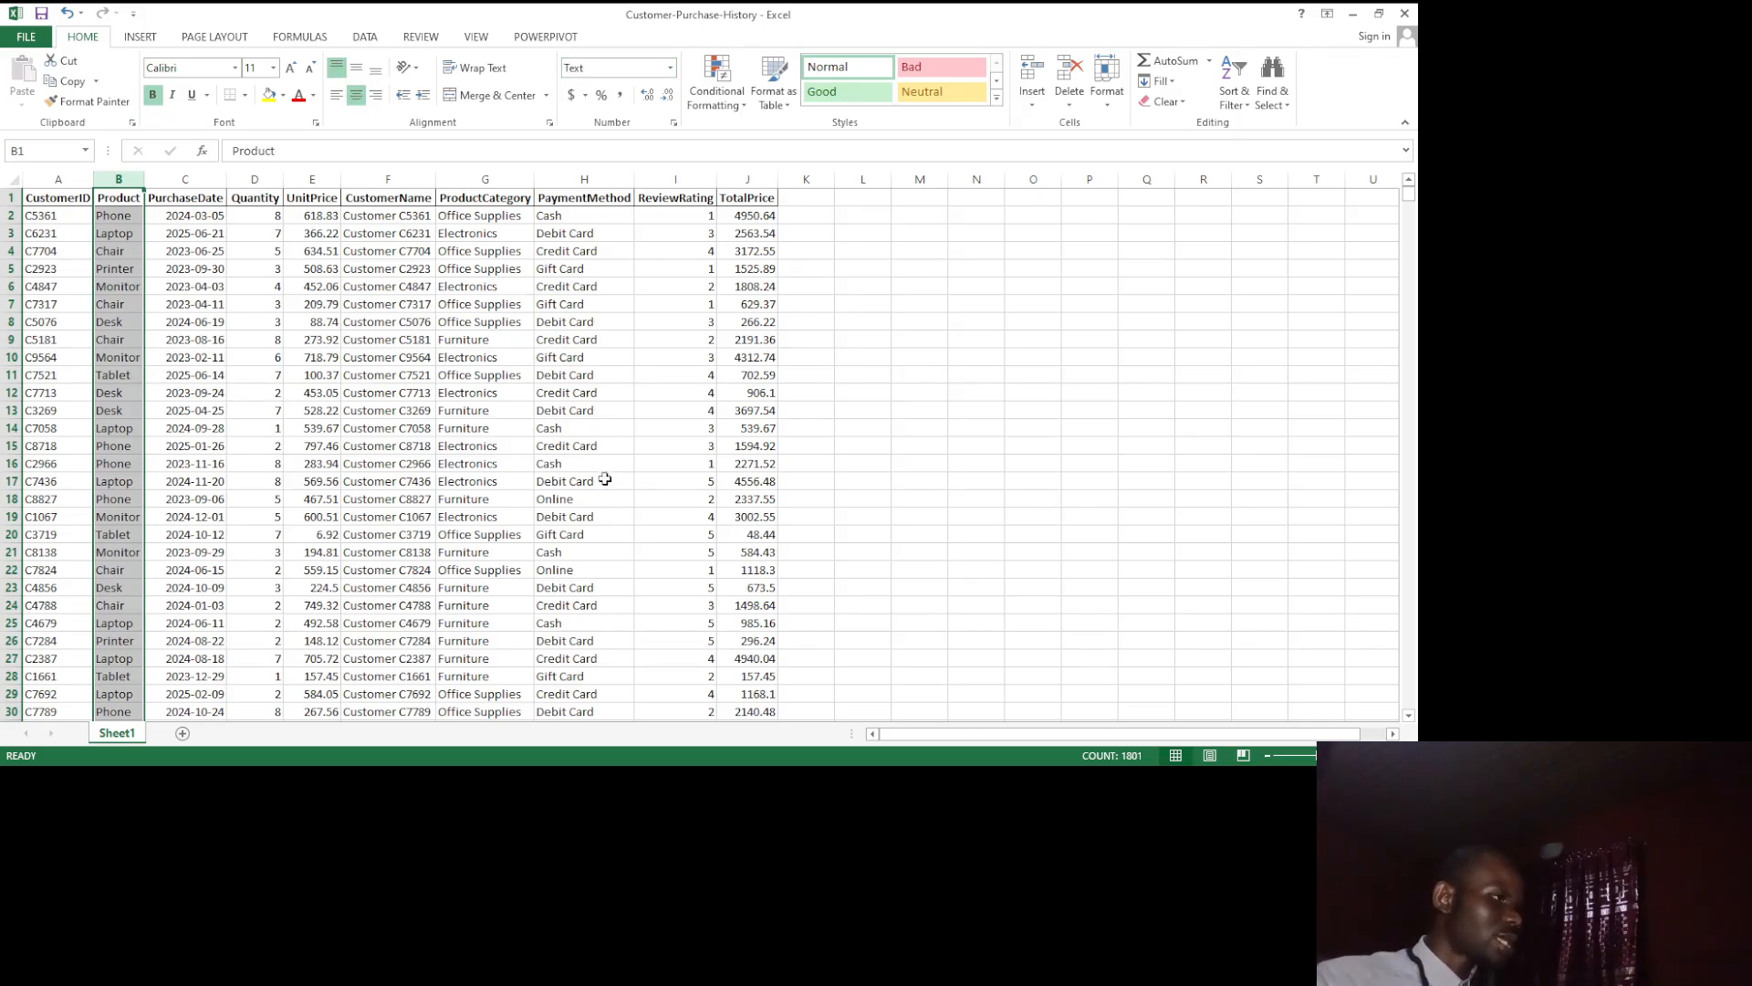
Step: Apply the Long Date format to the whole PurchaseDate column and change it to Short Date
click(196, 217)
key(Down)
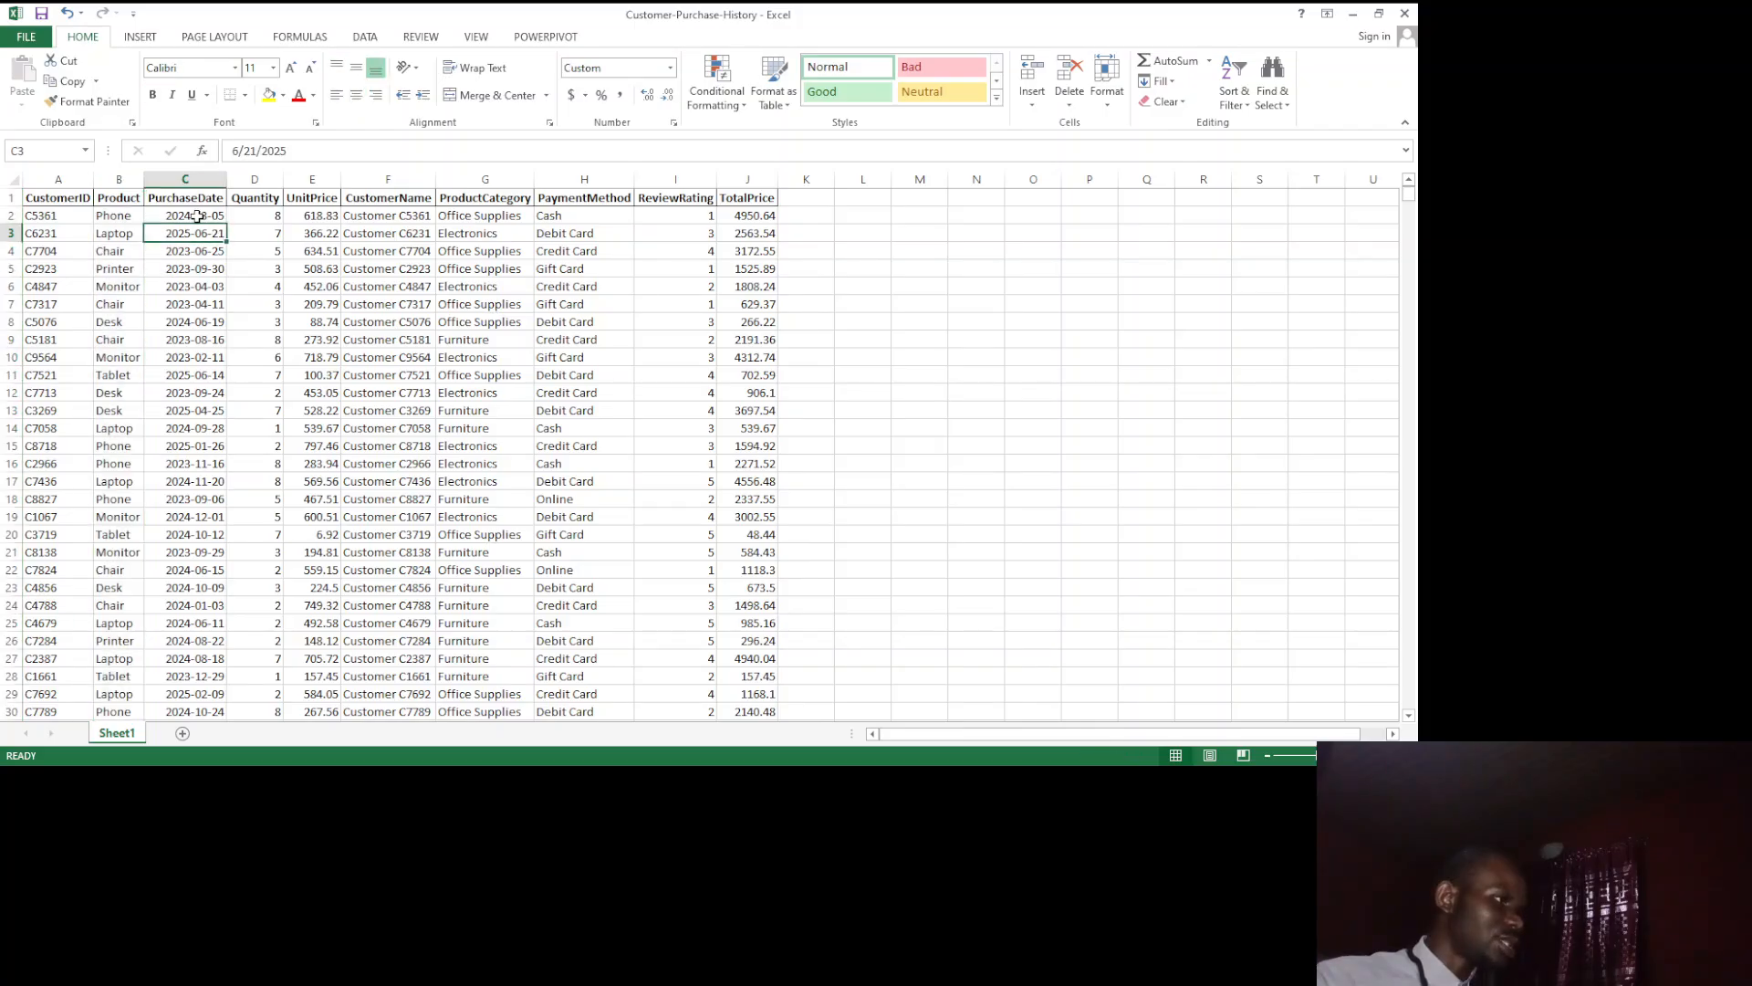
click(186, 179)
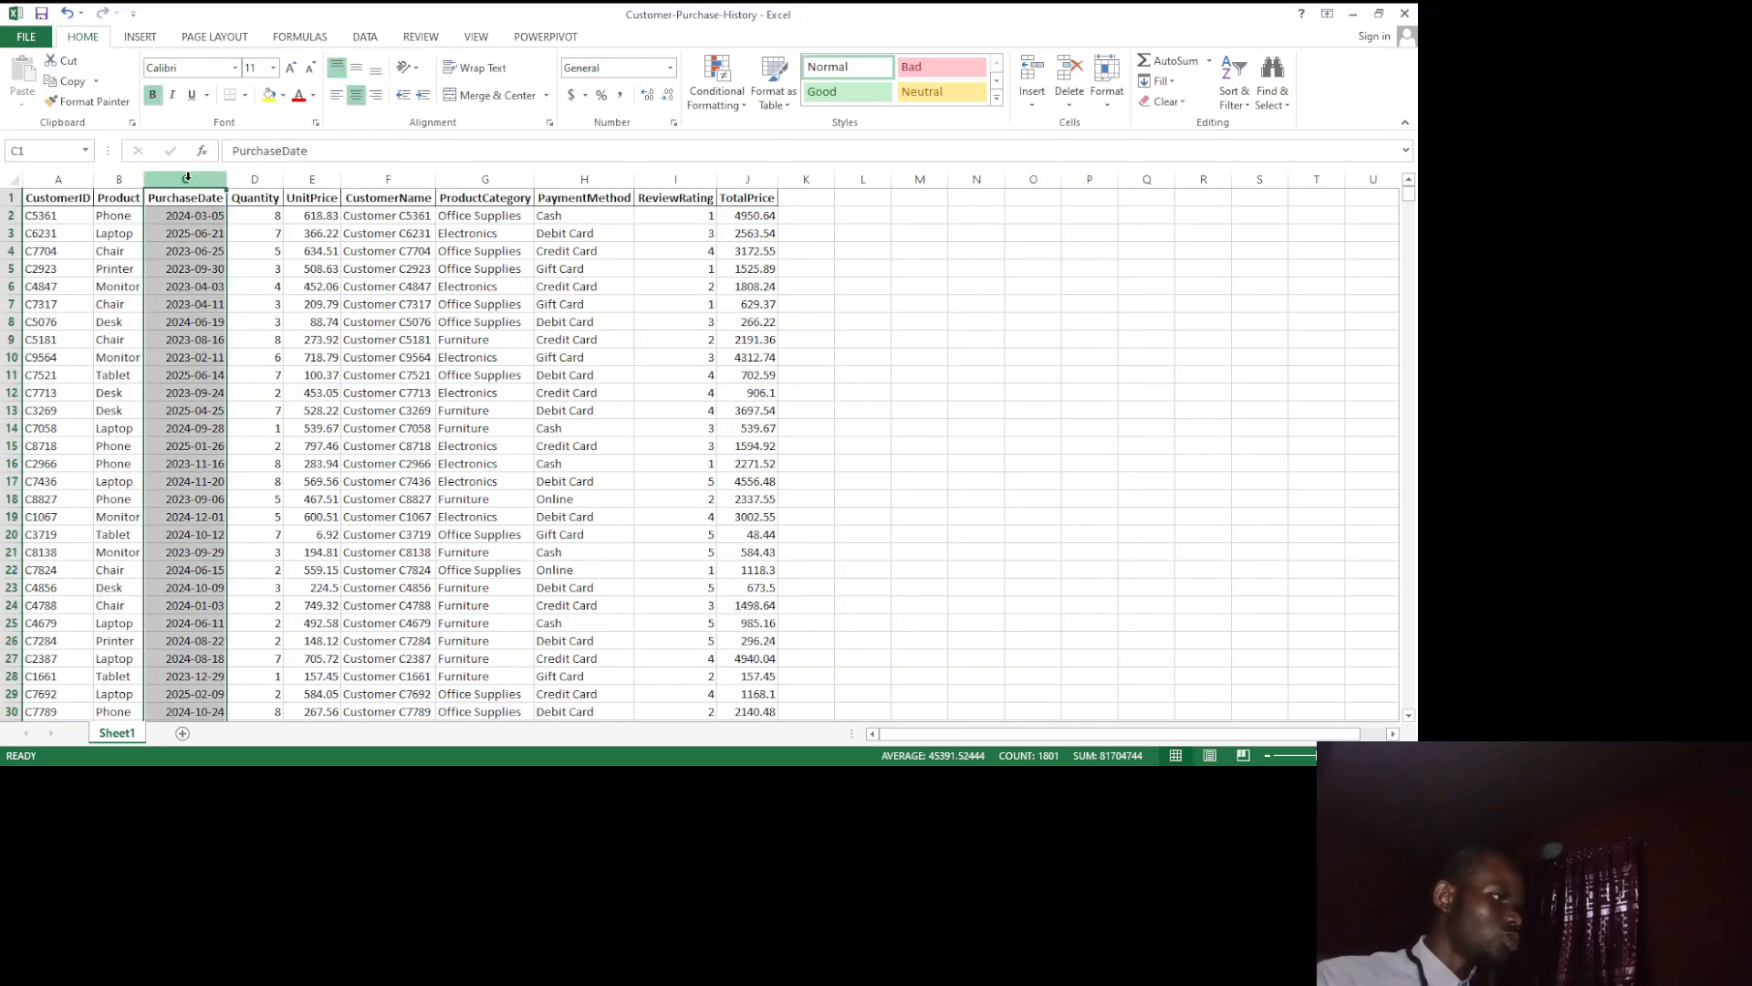
click(660, 67)
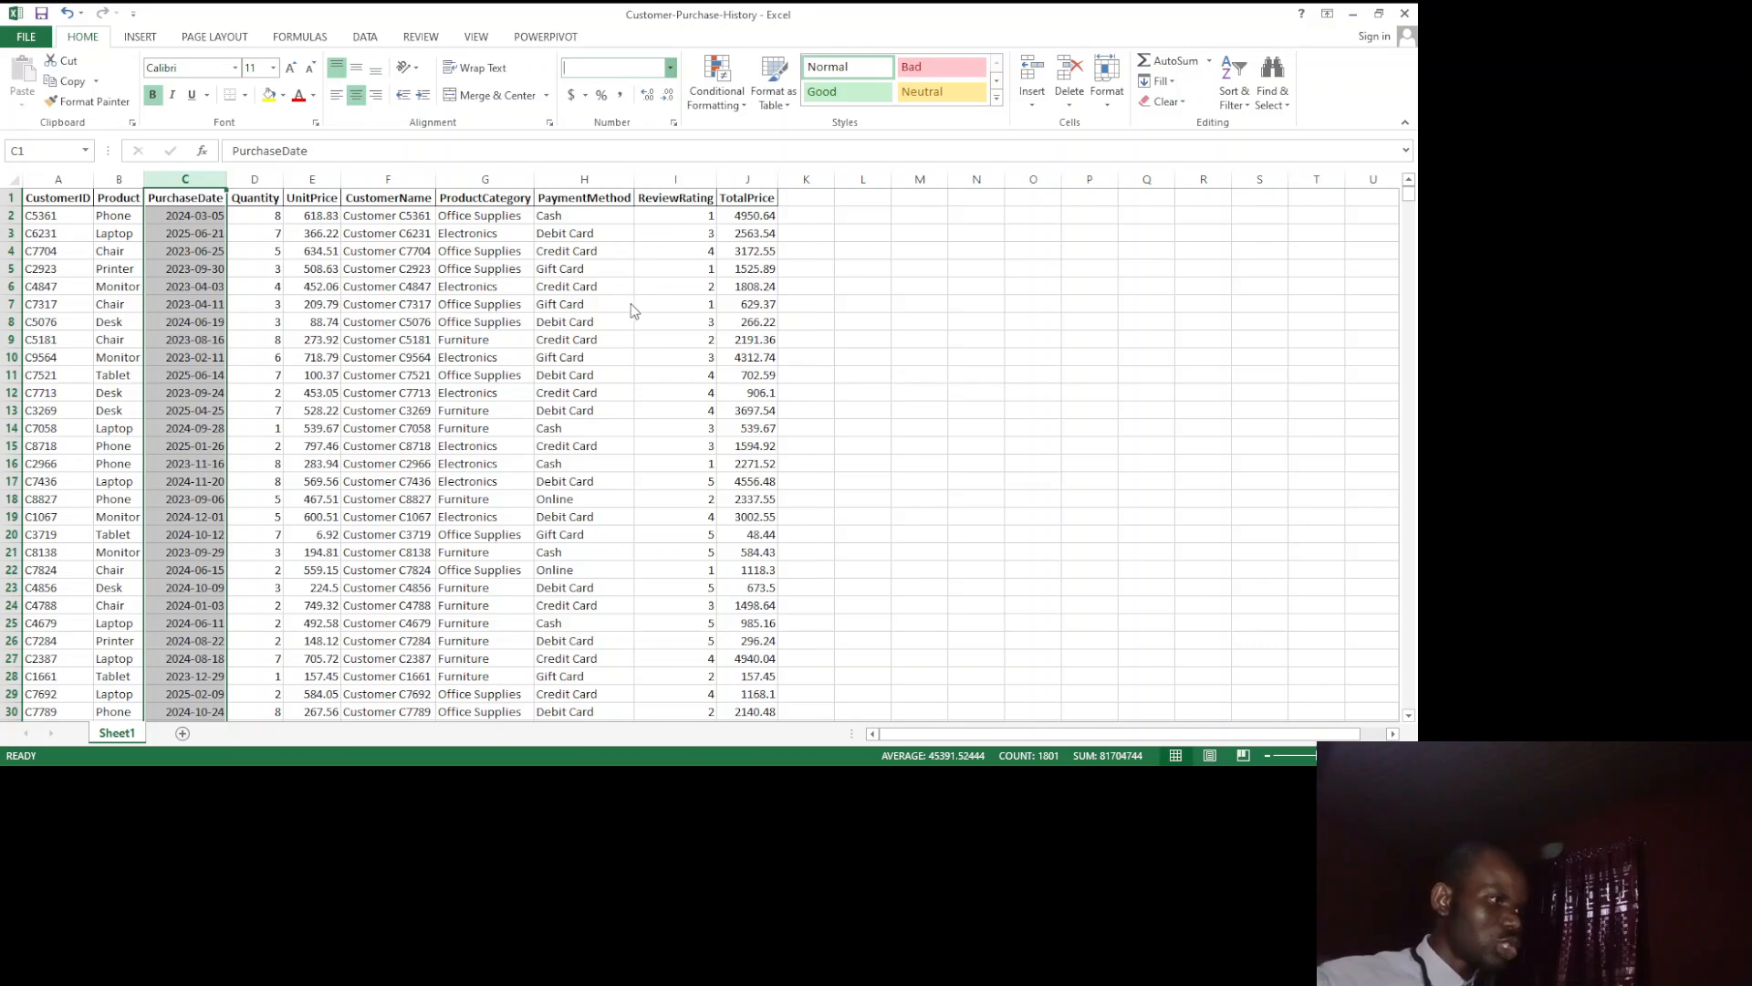
click(630, 304)
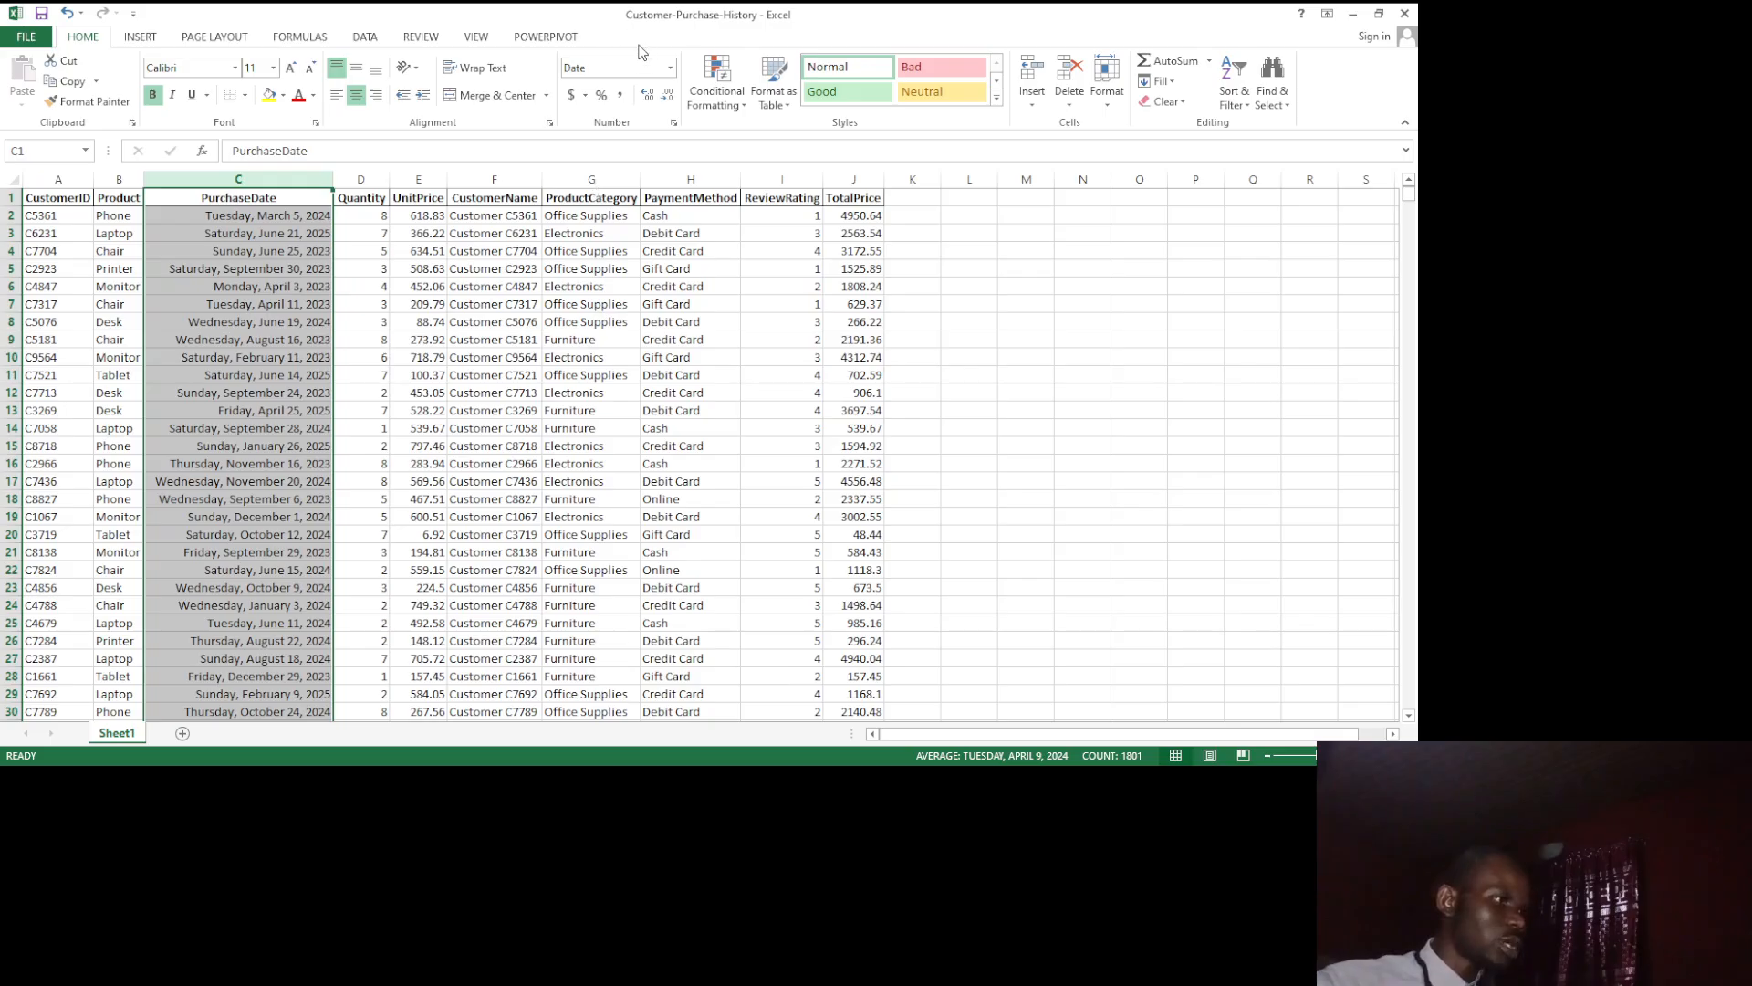
click(671, 72)
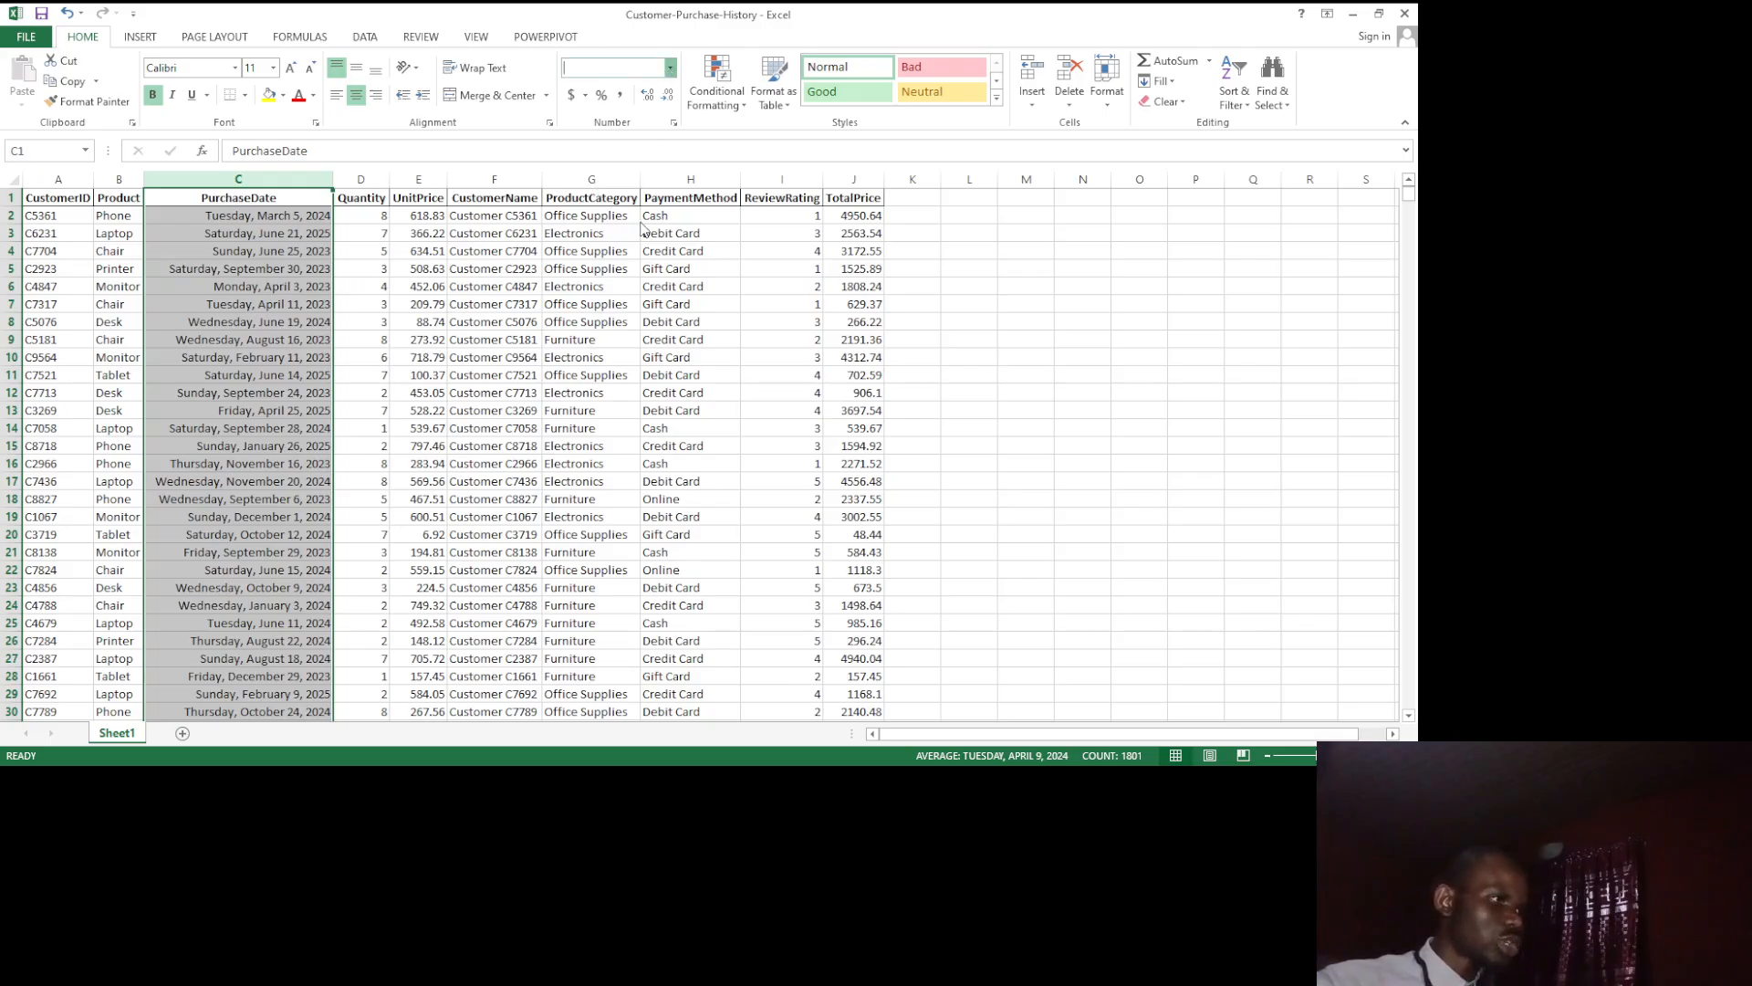
click(628, 259)
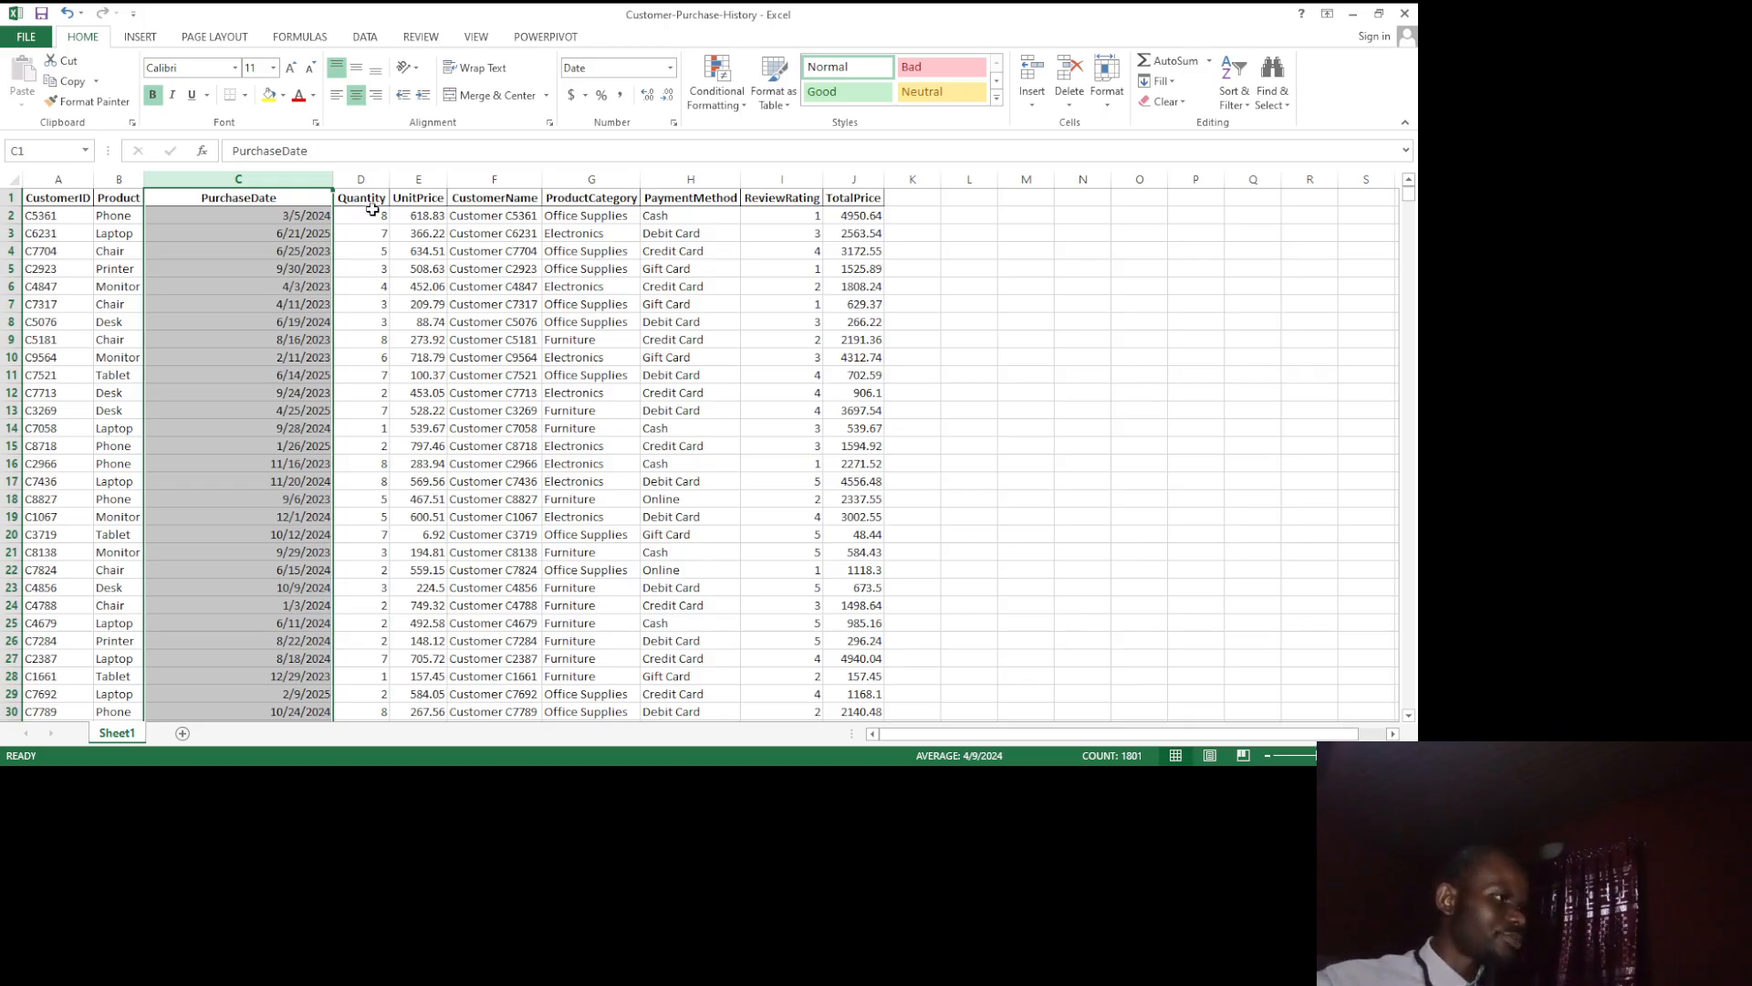
Step: Set the format of the whole Quantity column to Number
click(372, 179)
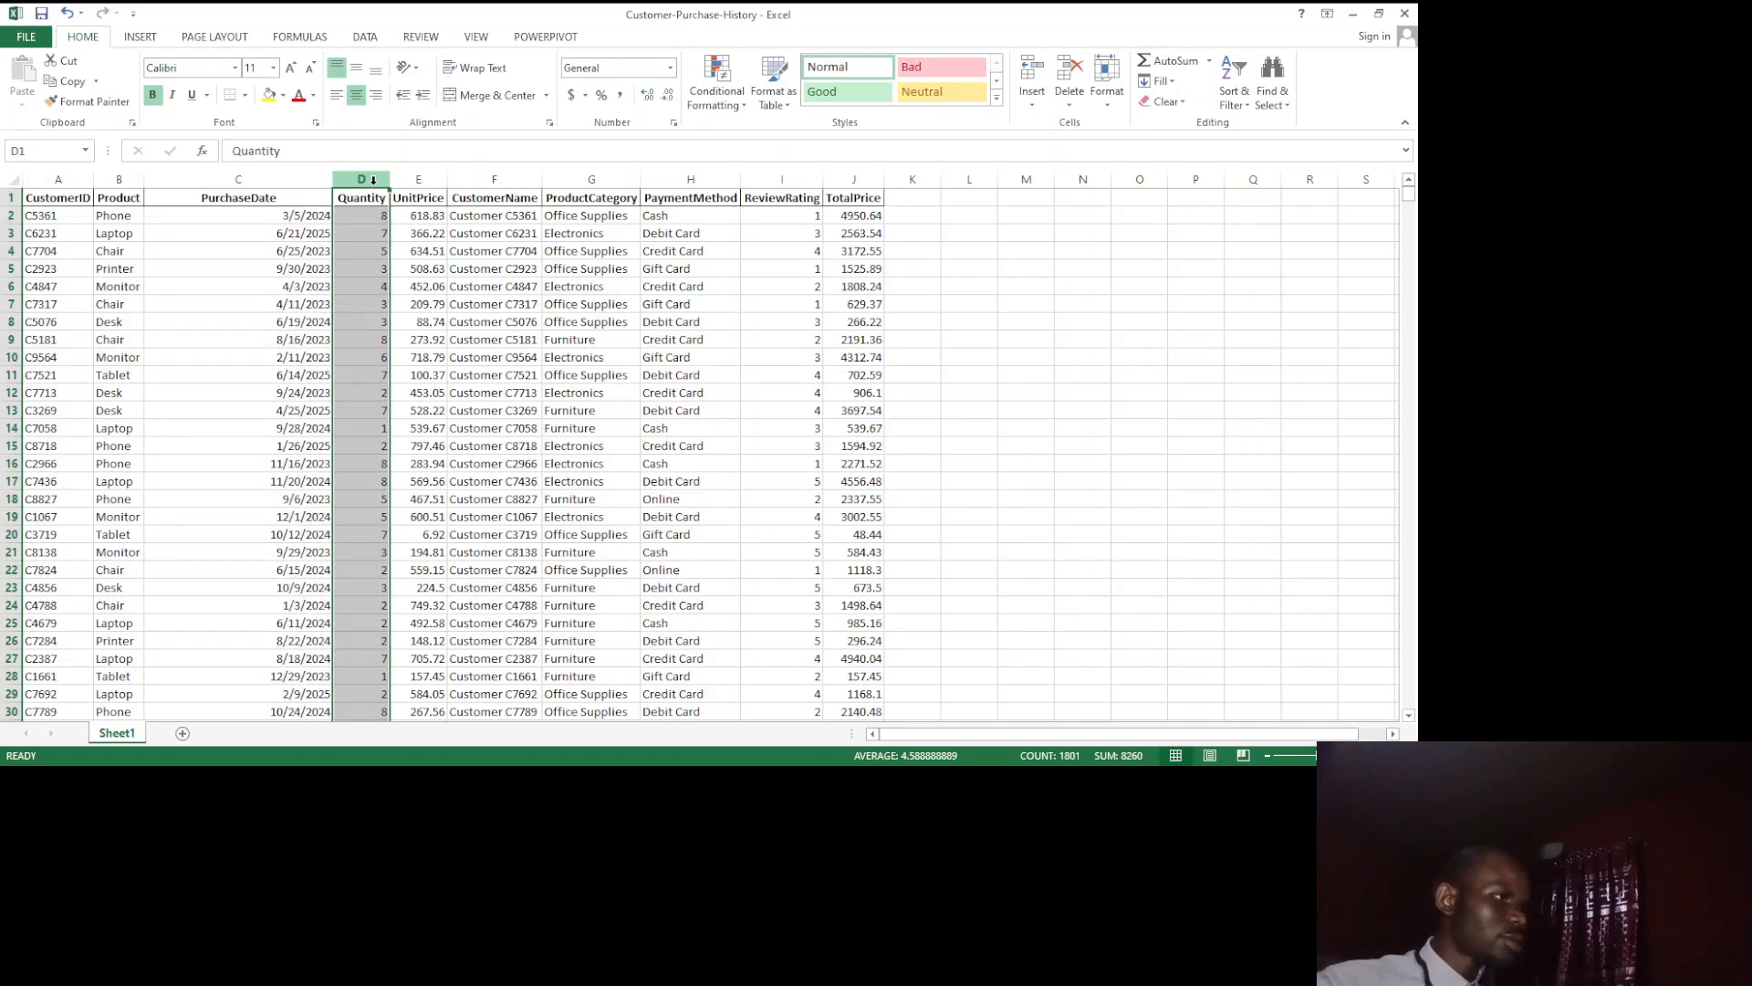
ctrl+click(419, 180)
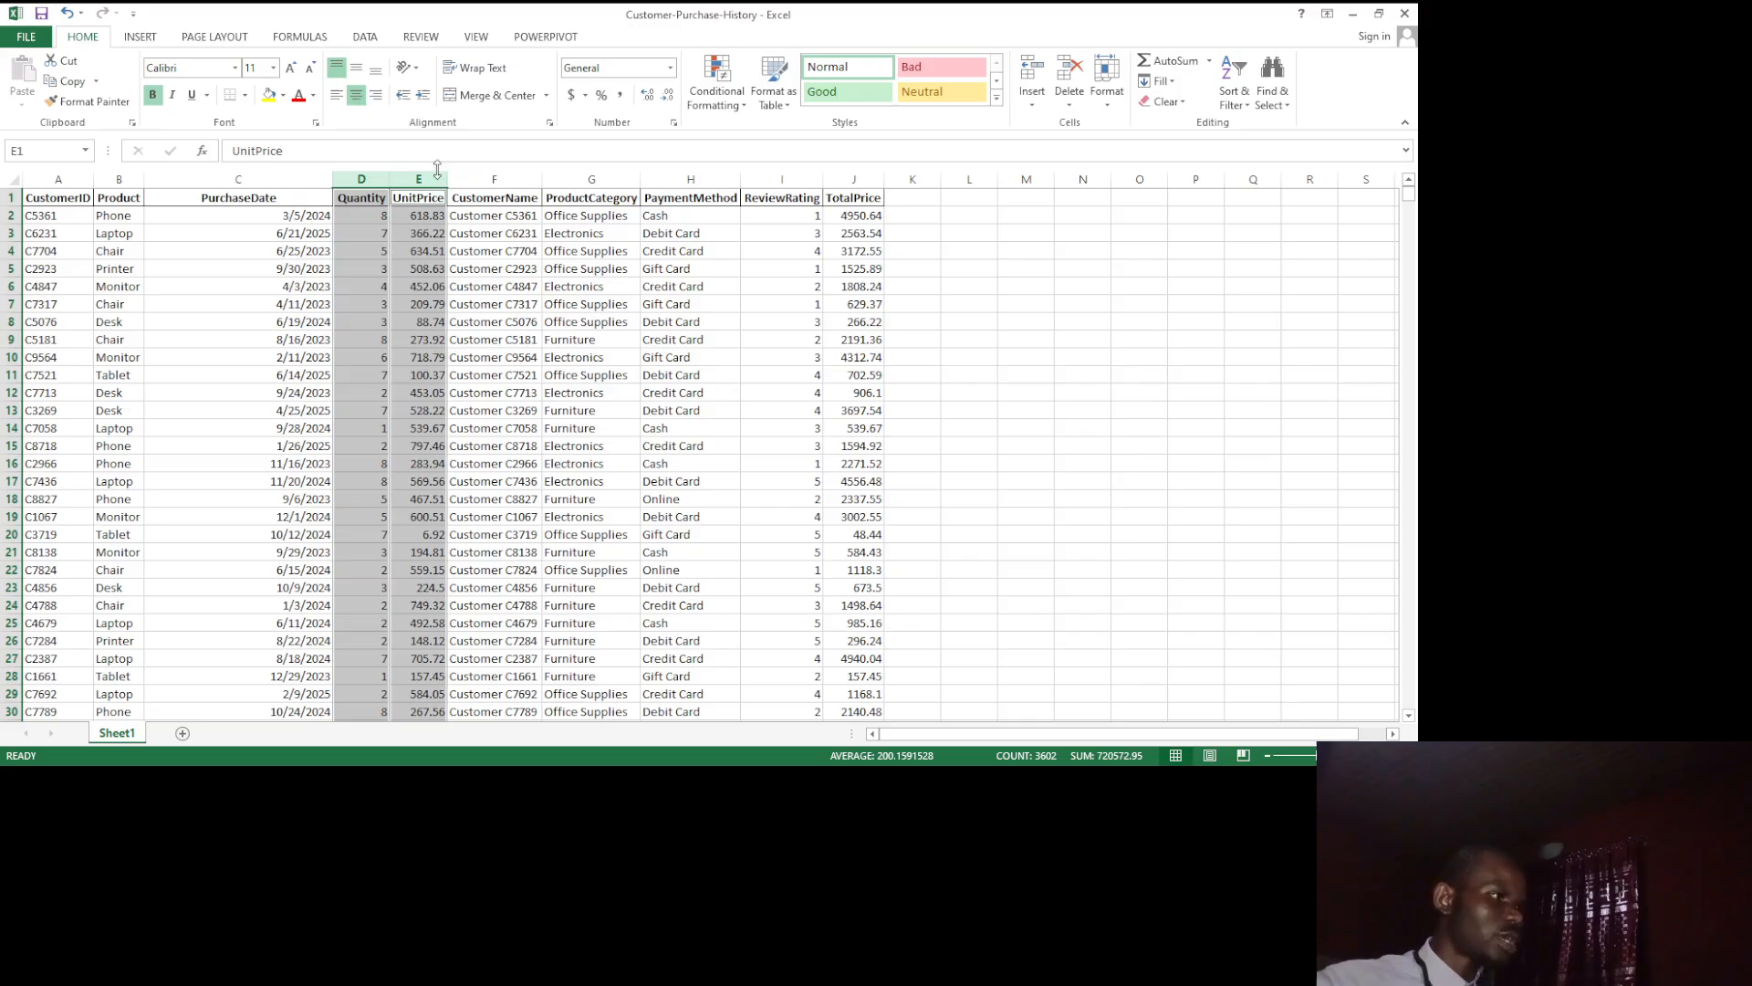
click(373, 177)
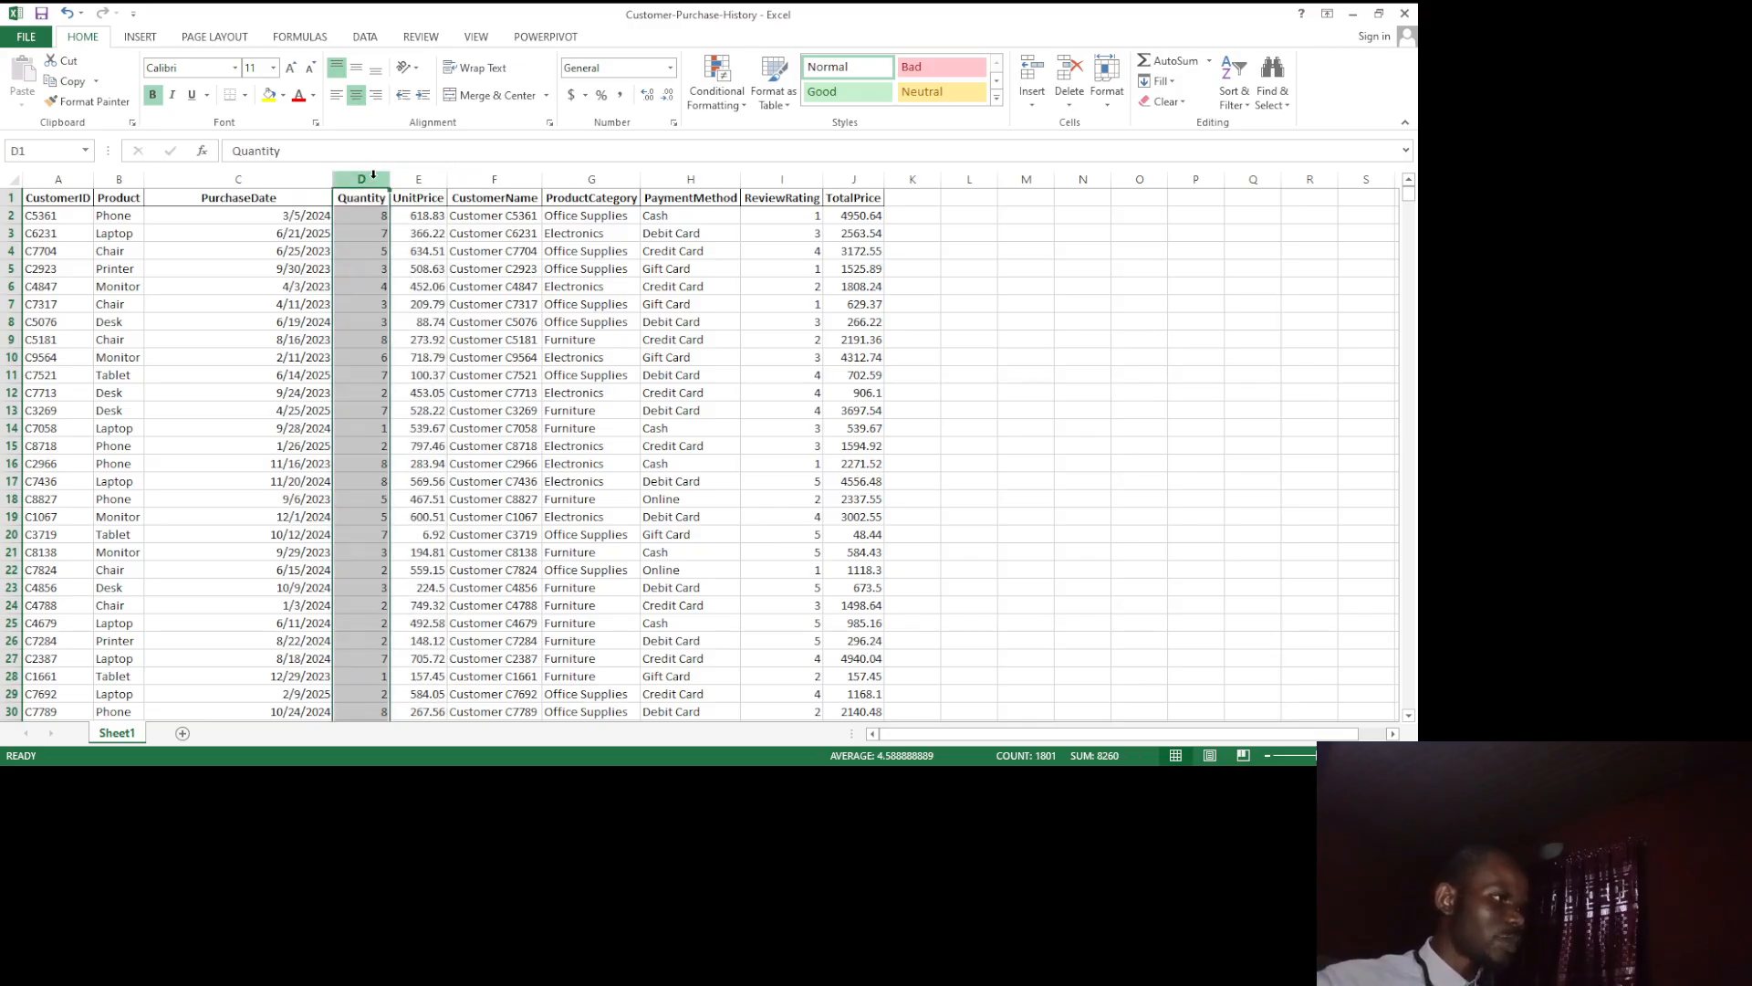
click(668, 72)
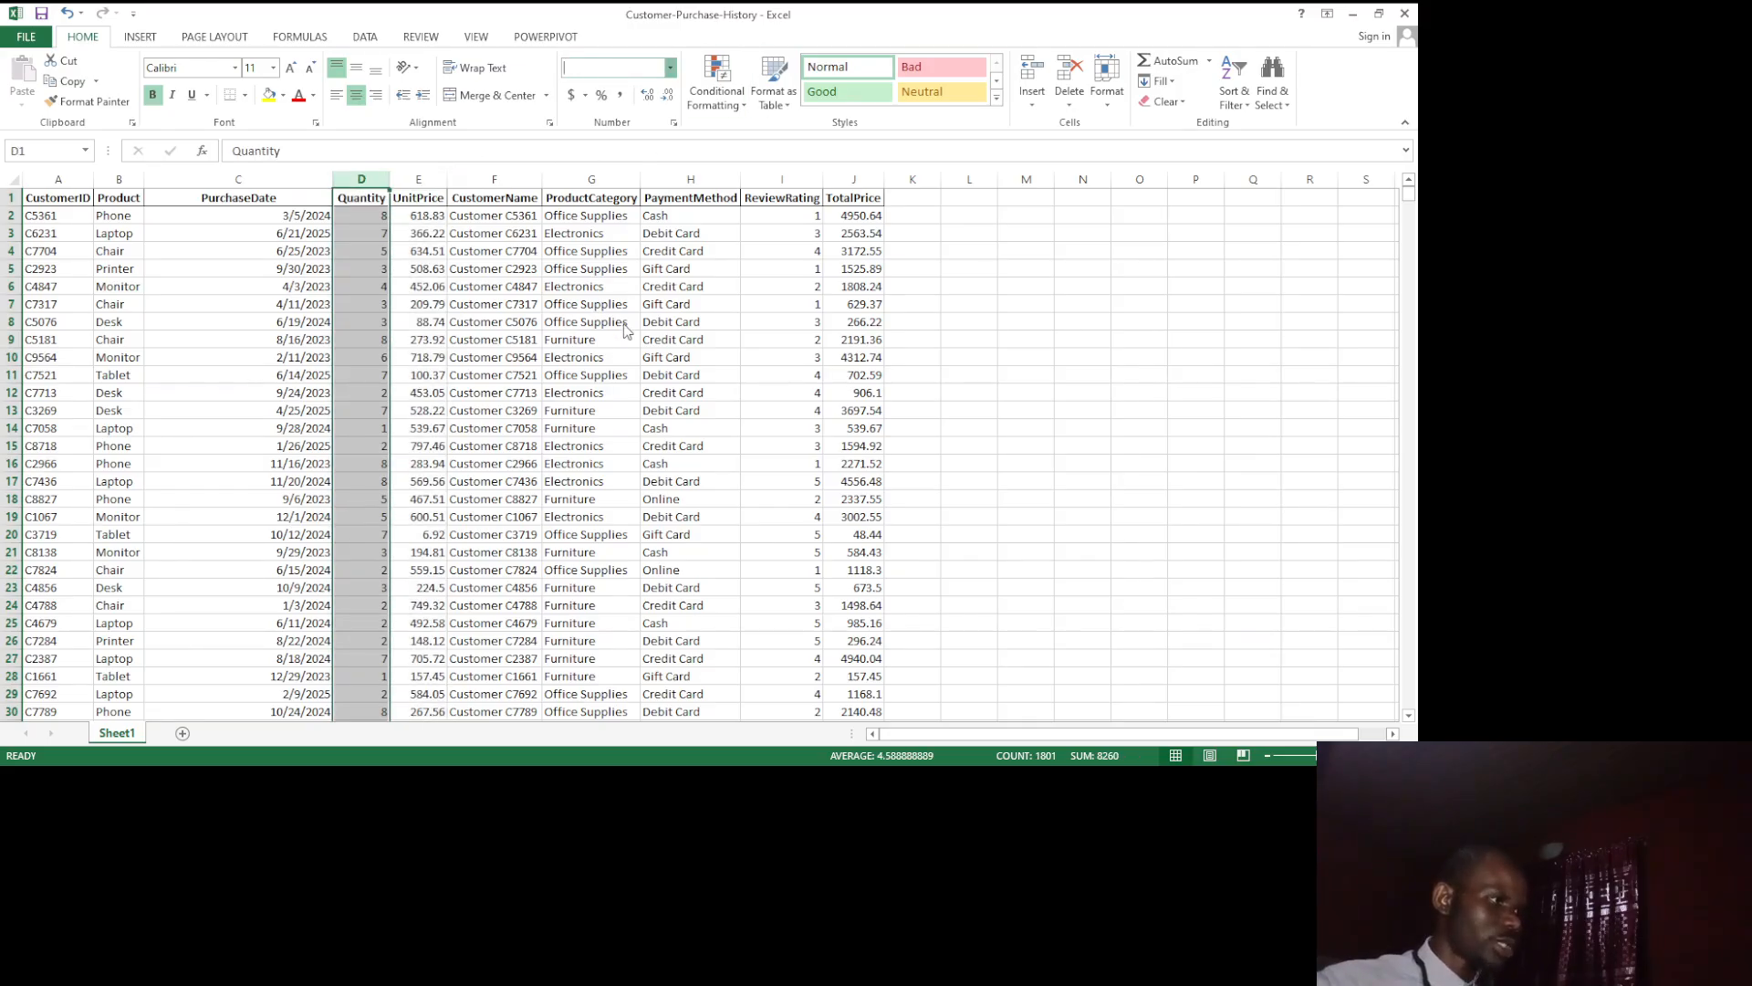
click(626, 147)
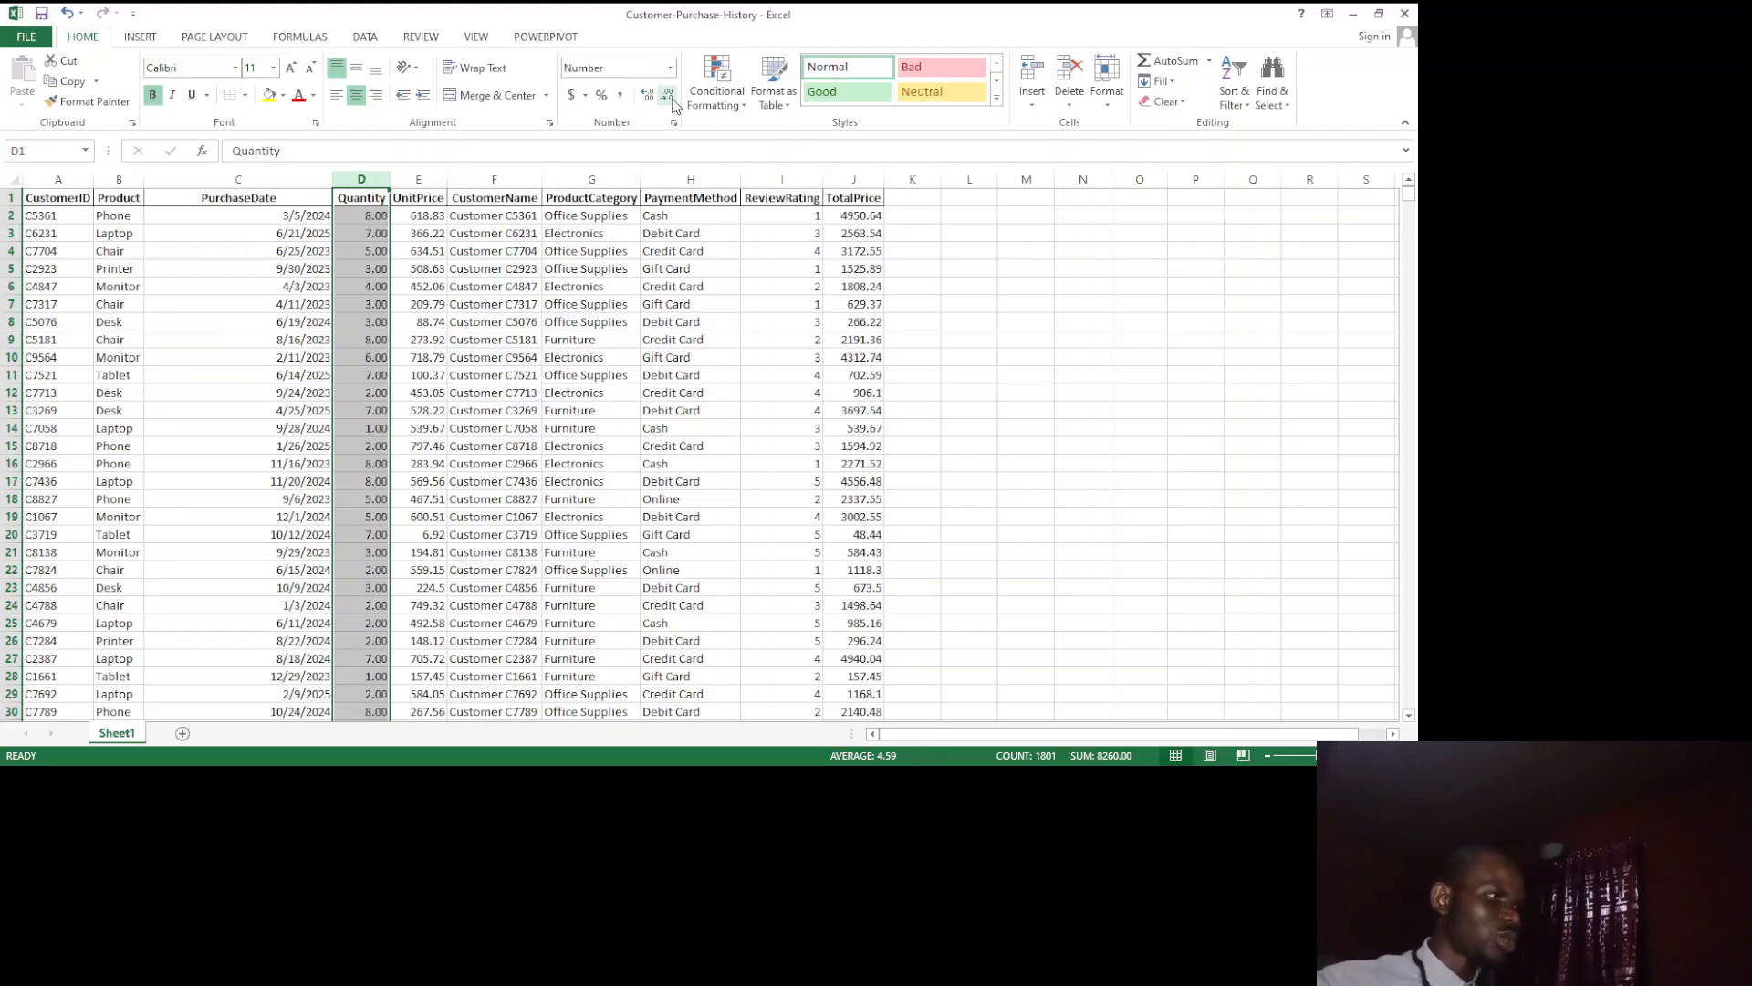
Step: Reduce the Quantity column to zero decimal places
click(669, 95)
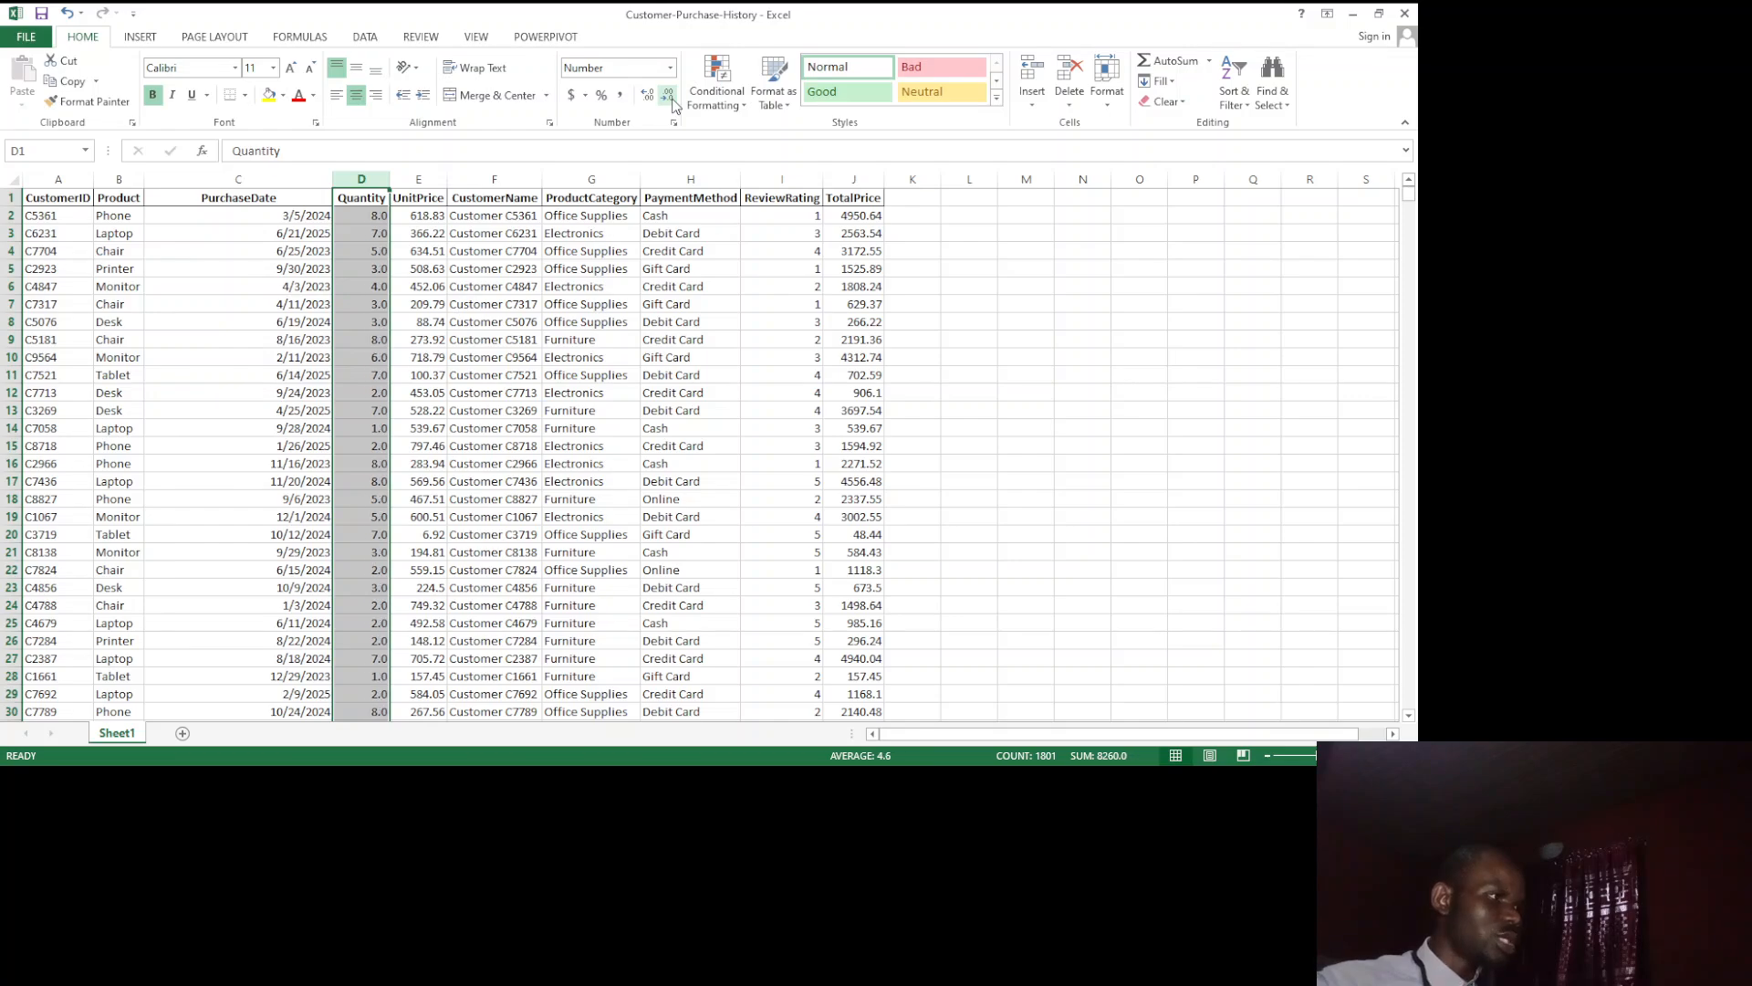
click(672, 100)
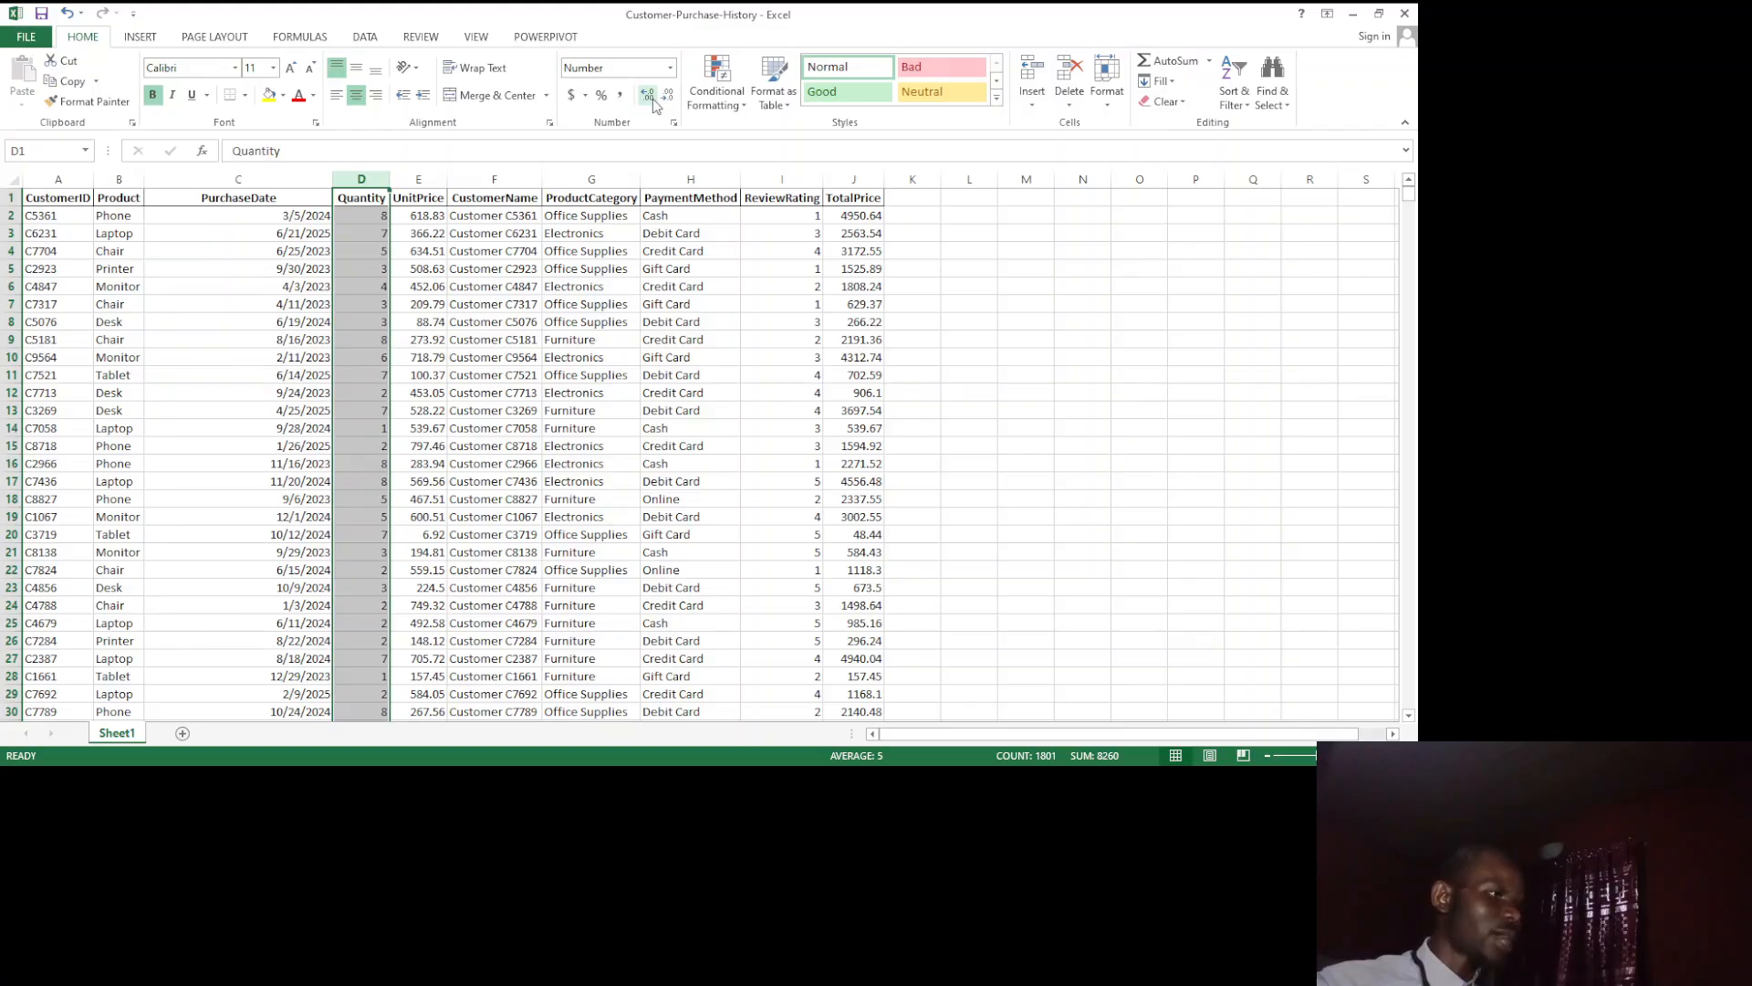
Step: Increase the Quantity column to three decimal places and bring it back to whole numbers
click(648, 96)
click(651, 99)
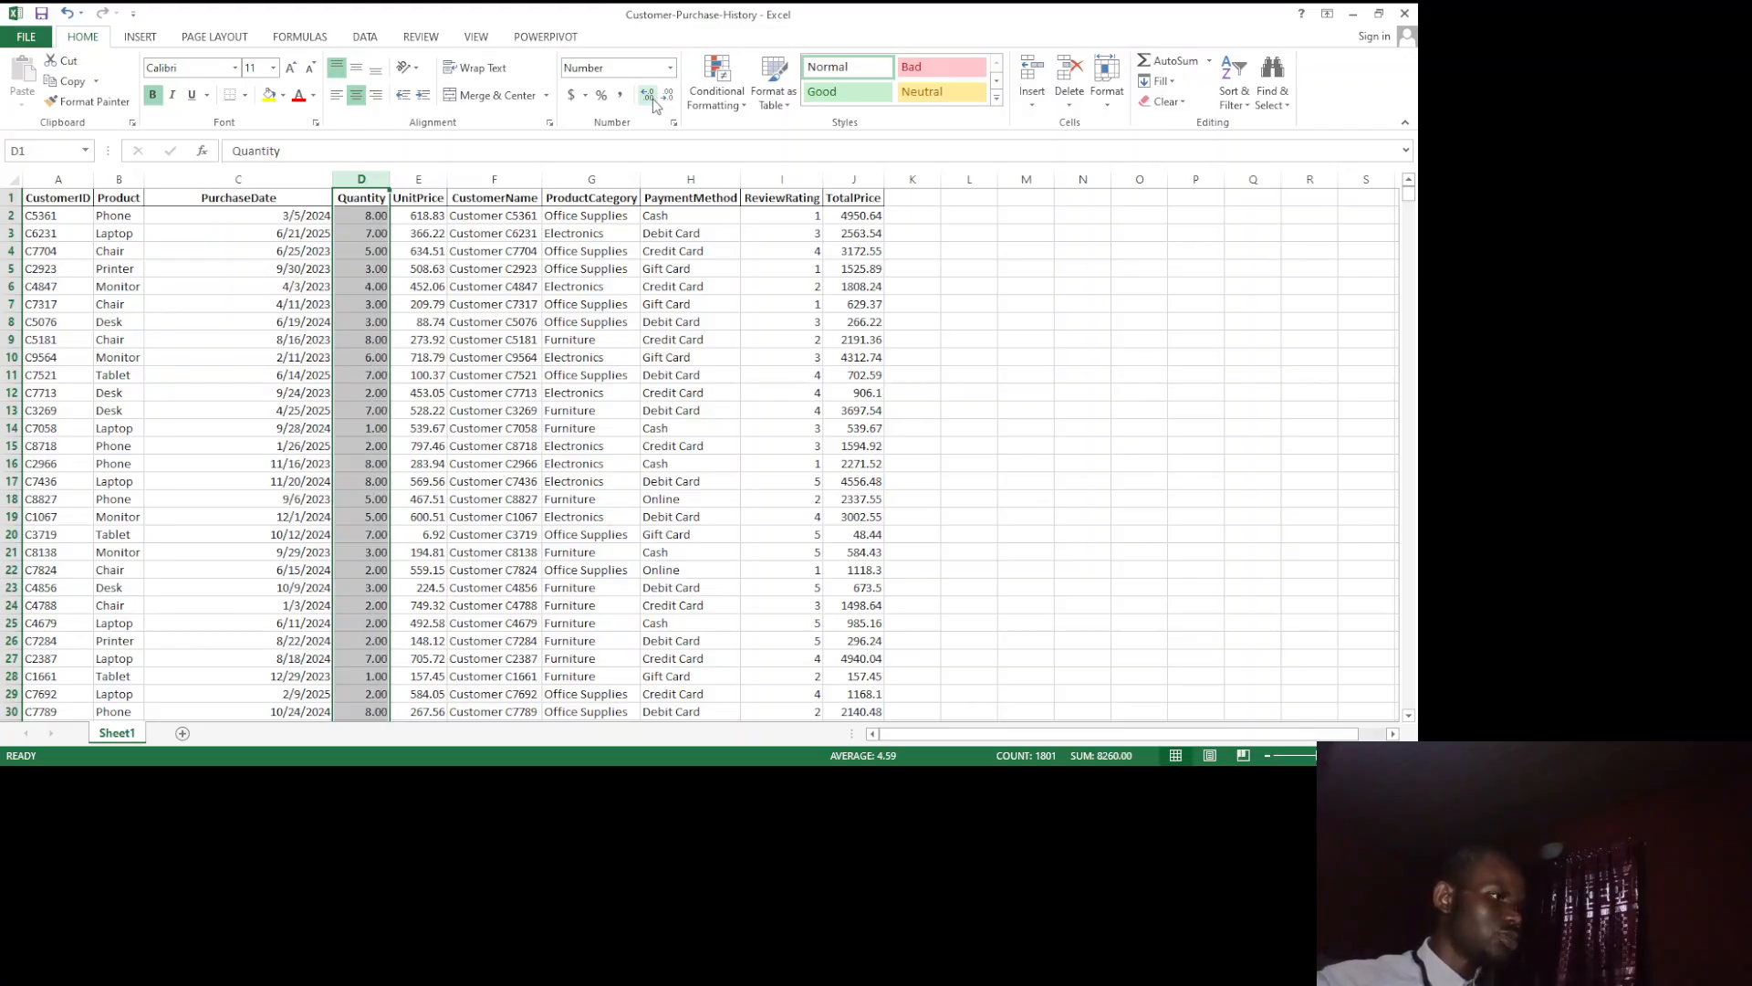
click(651, 99)
click(667, 97)
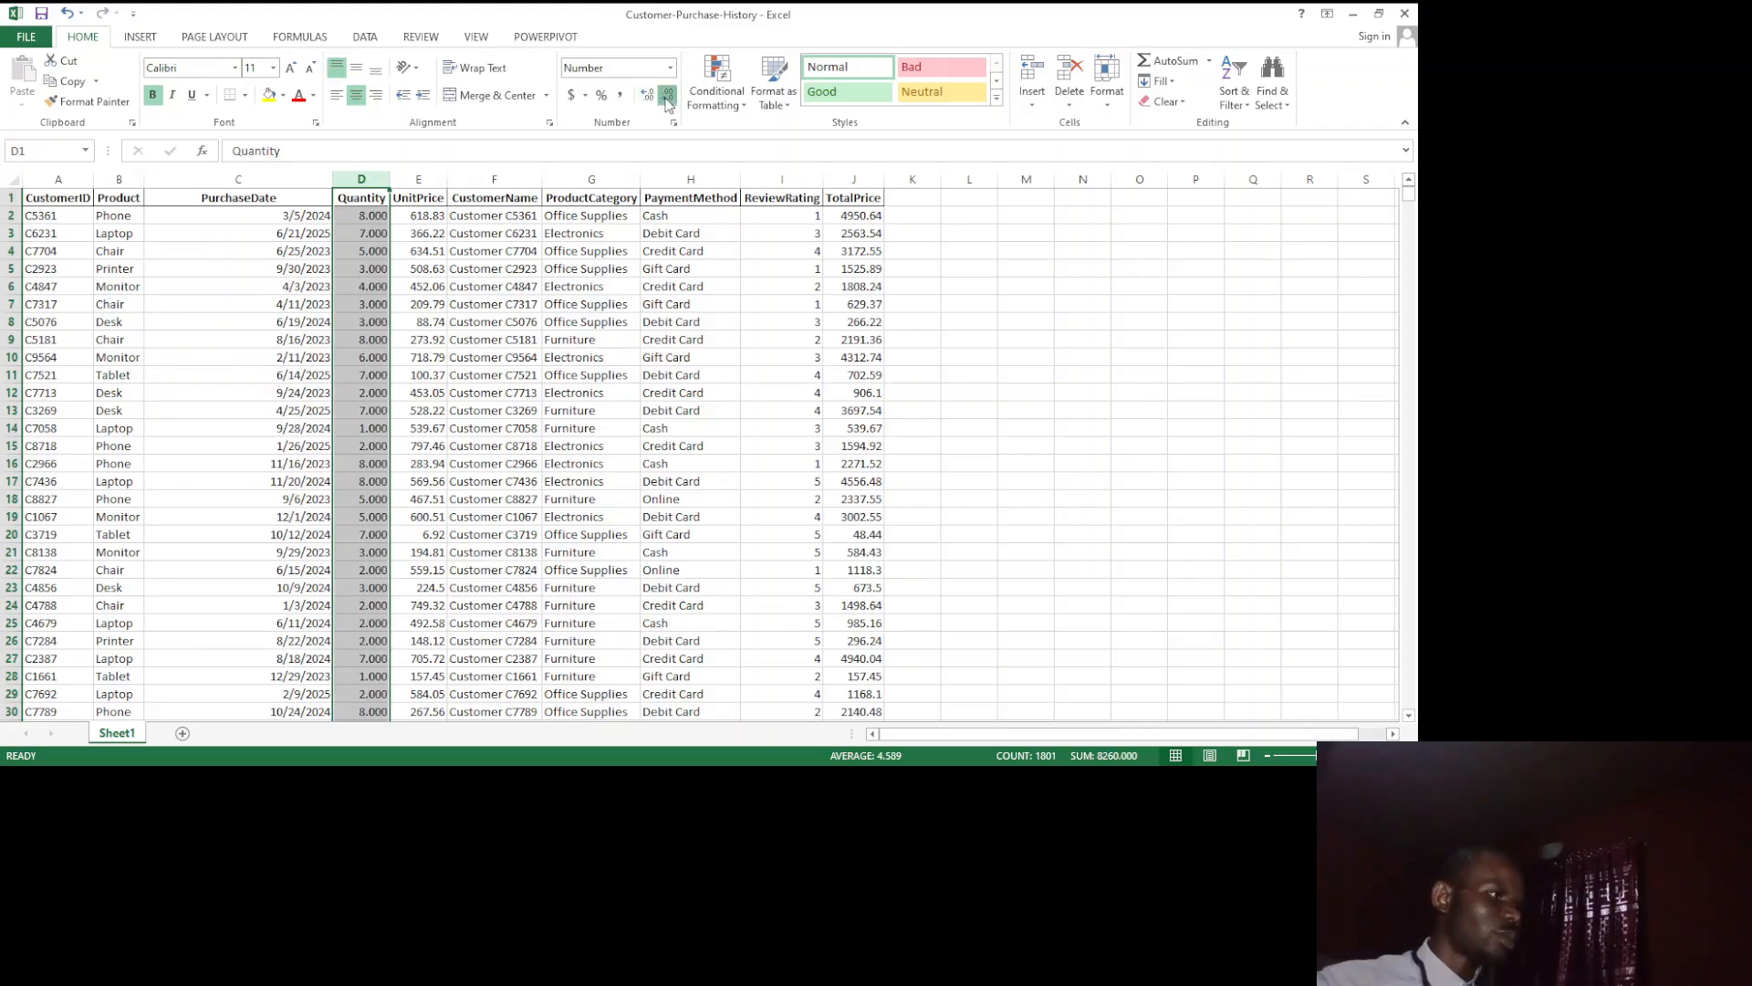
click(667, 96)
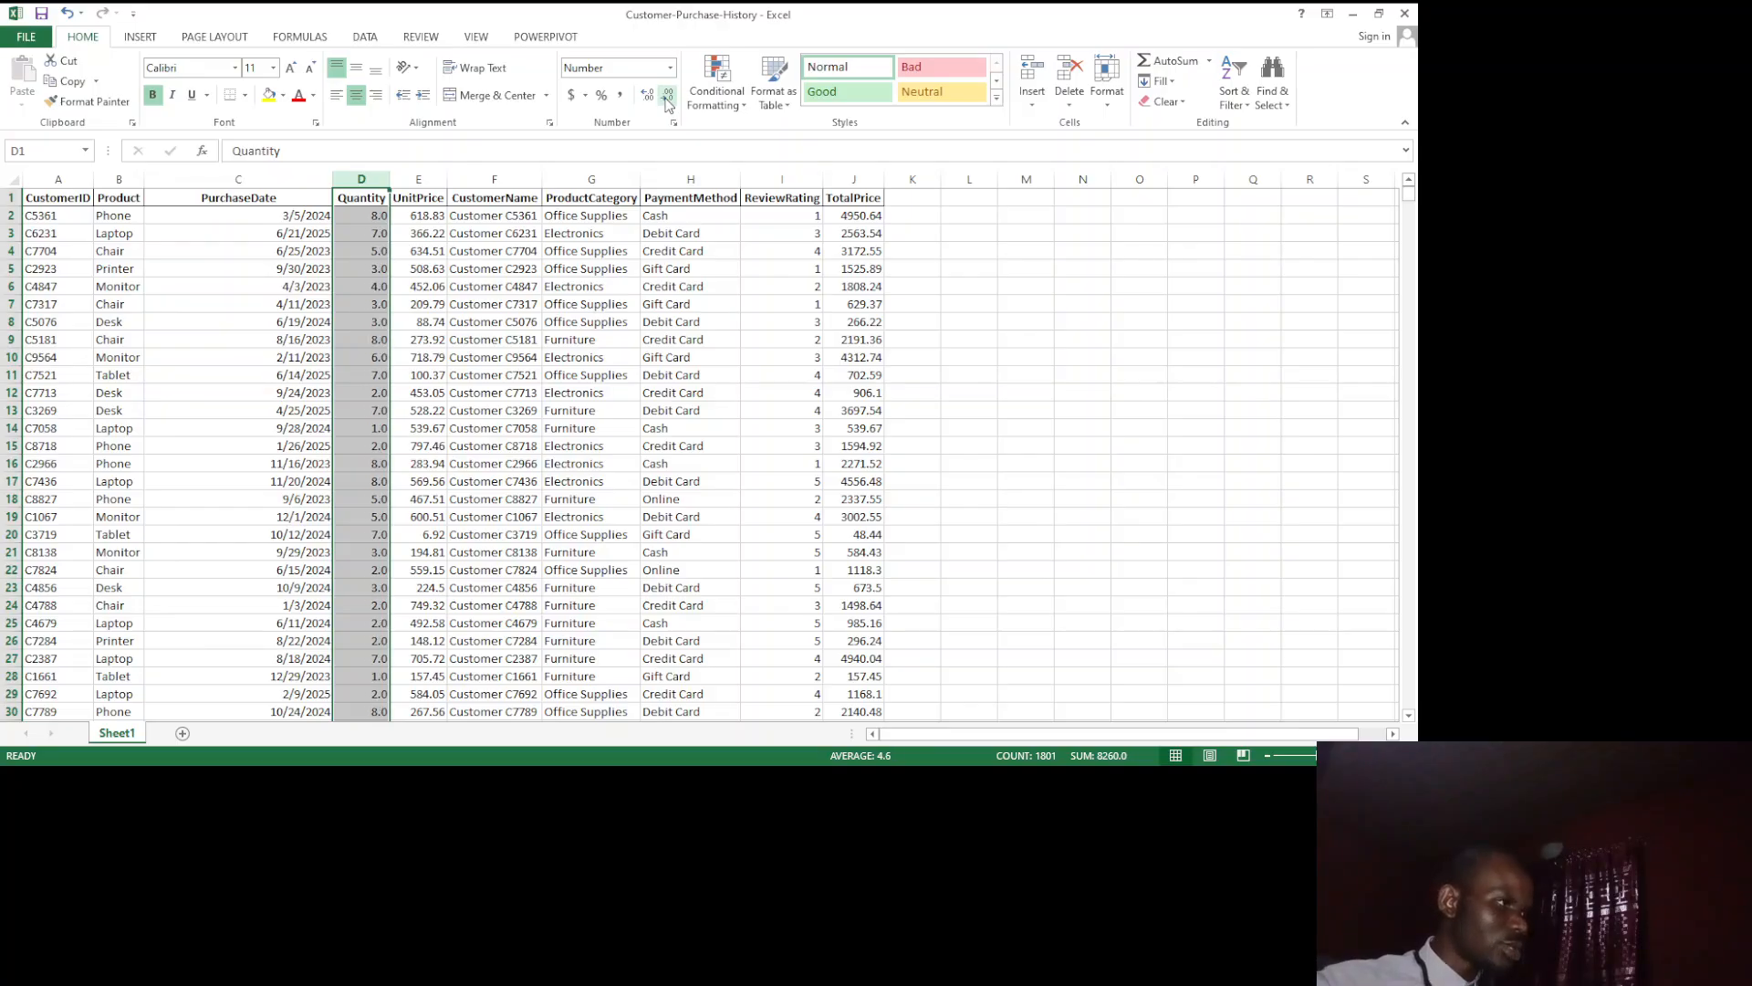
click(667, 97)
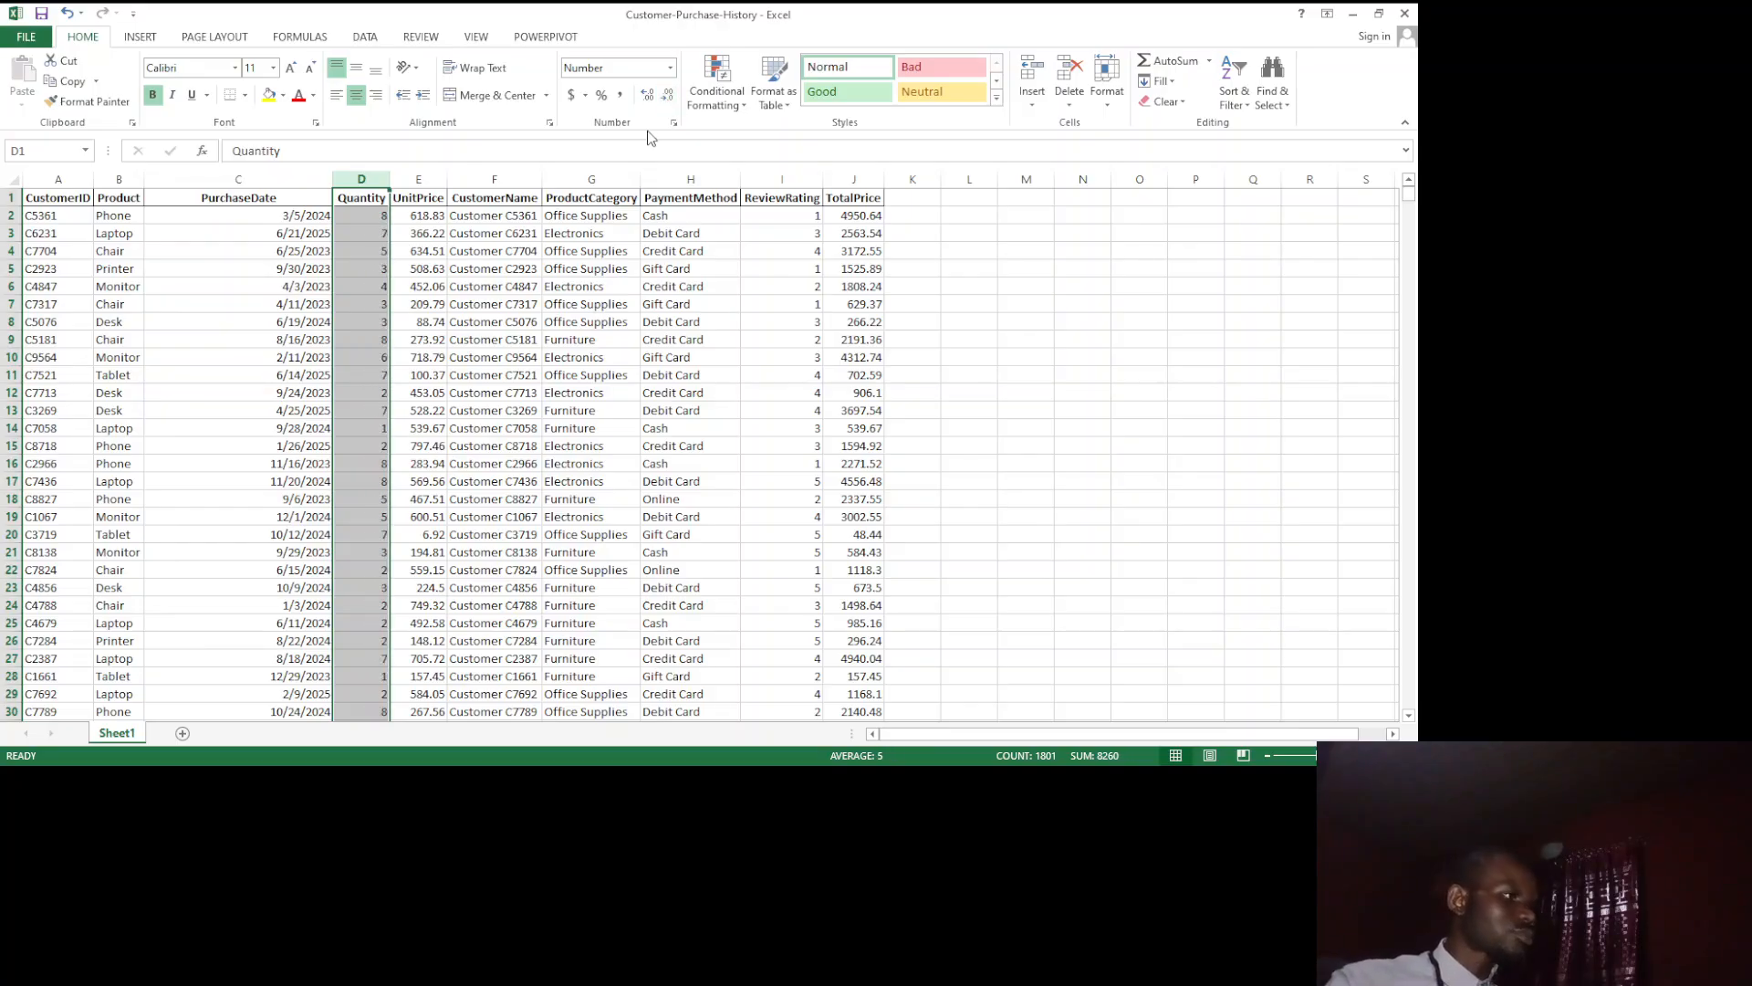
Step: Apply the Accounting format with the dollar sign to the whole UnitPrice column
click(417, 180)
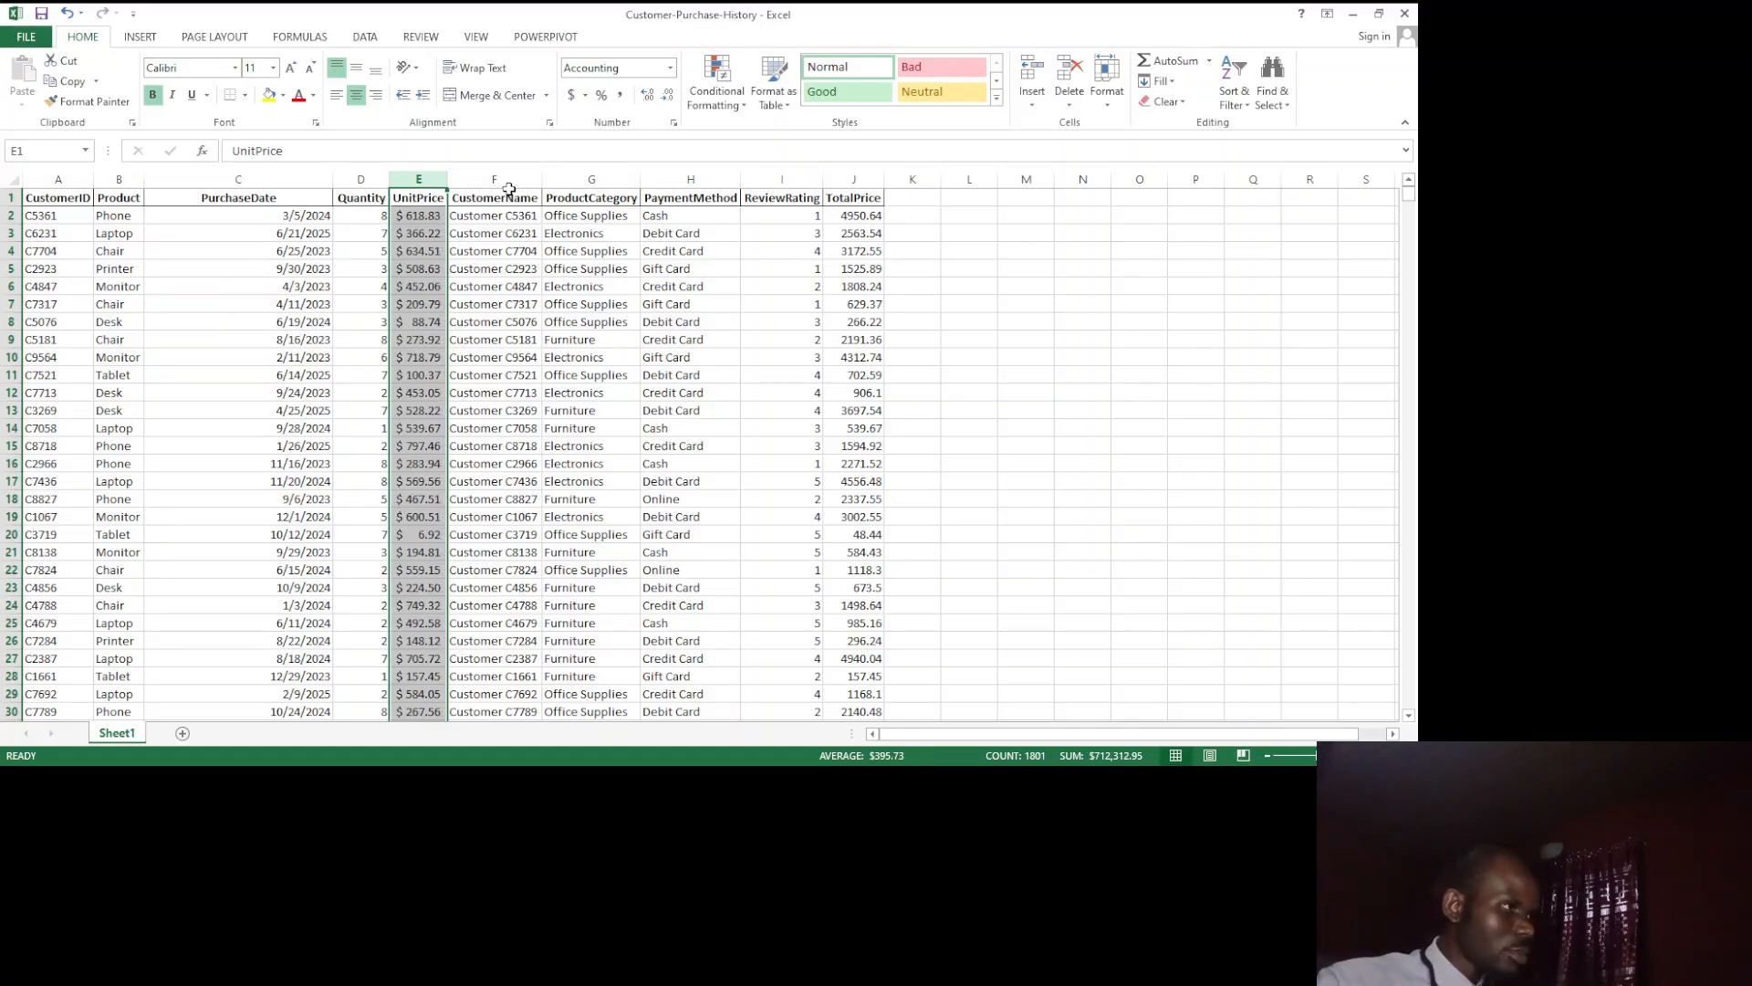
Step: Set the number format of the whole CustomerName, ProductCategory and PaymentMethod columns to Text together
click(504, 182)
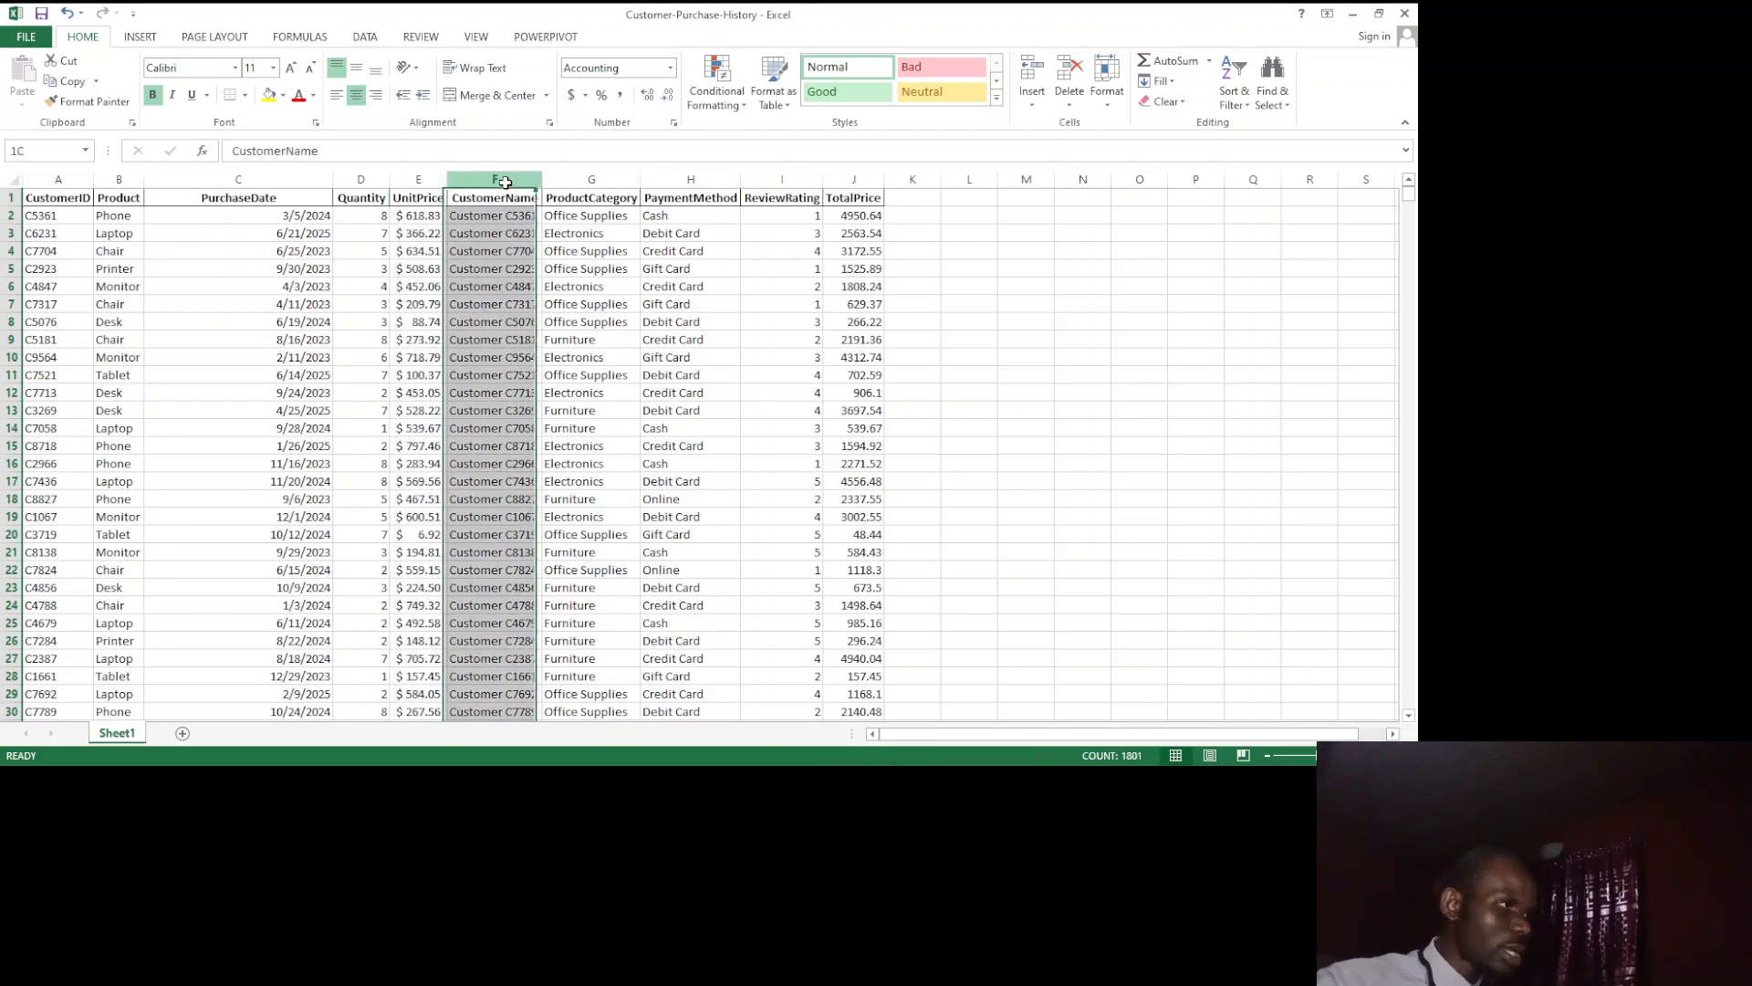
ctrl+click(585, 173)
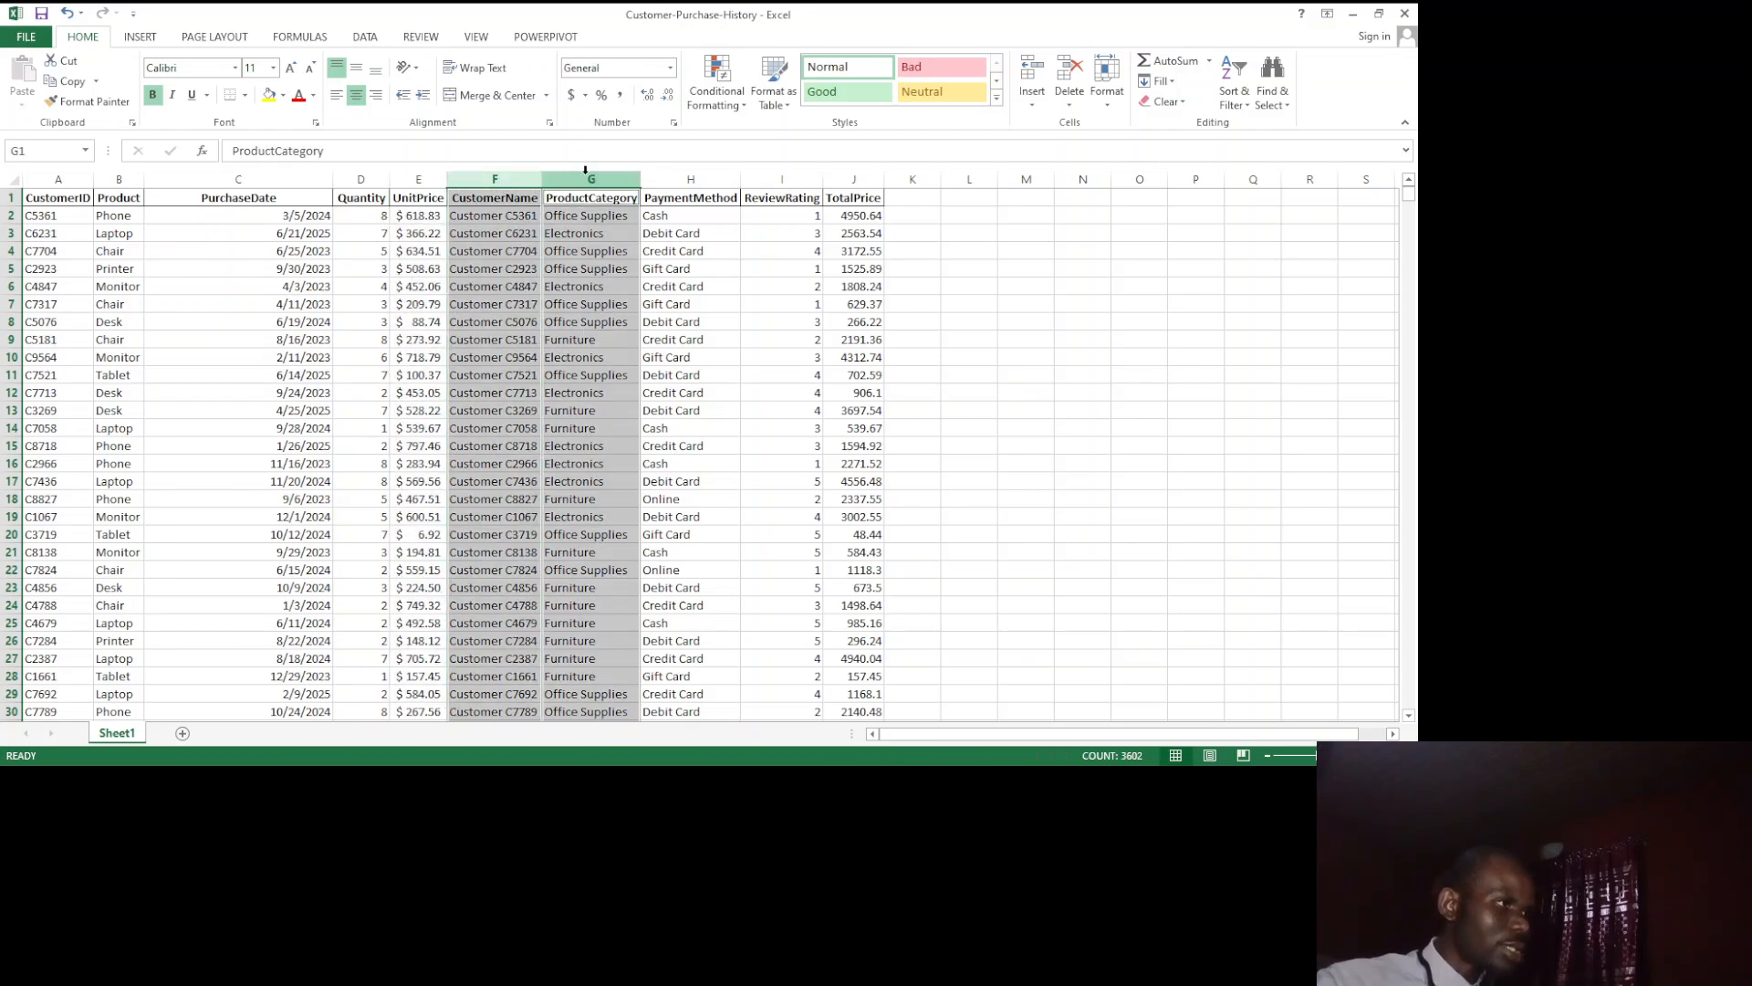
click(589, 248)
click(504, 178)
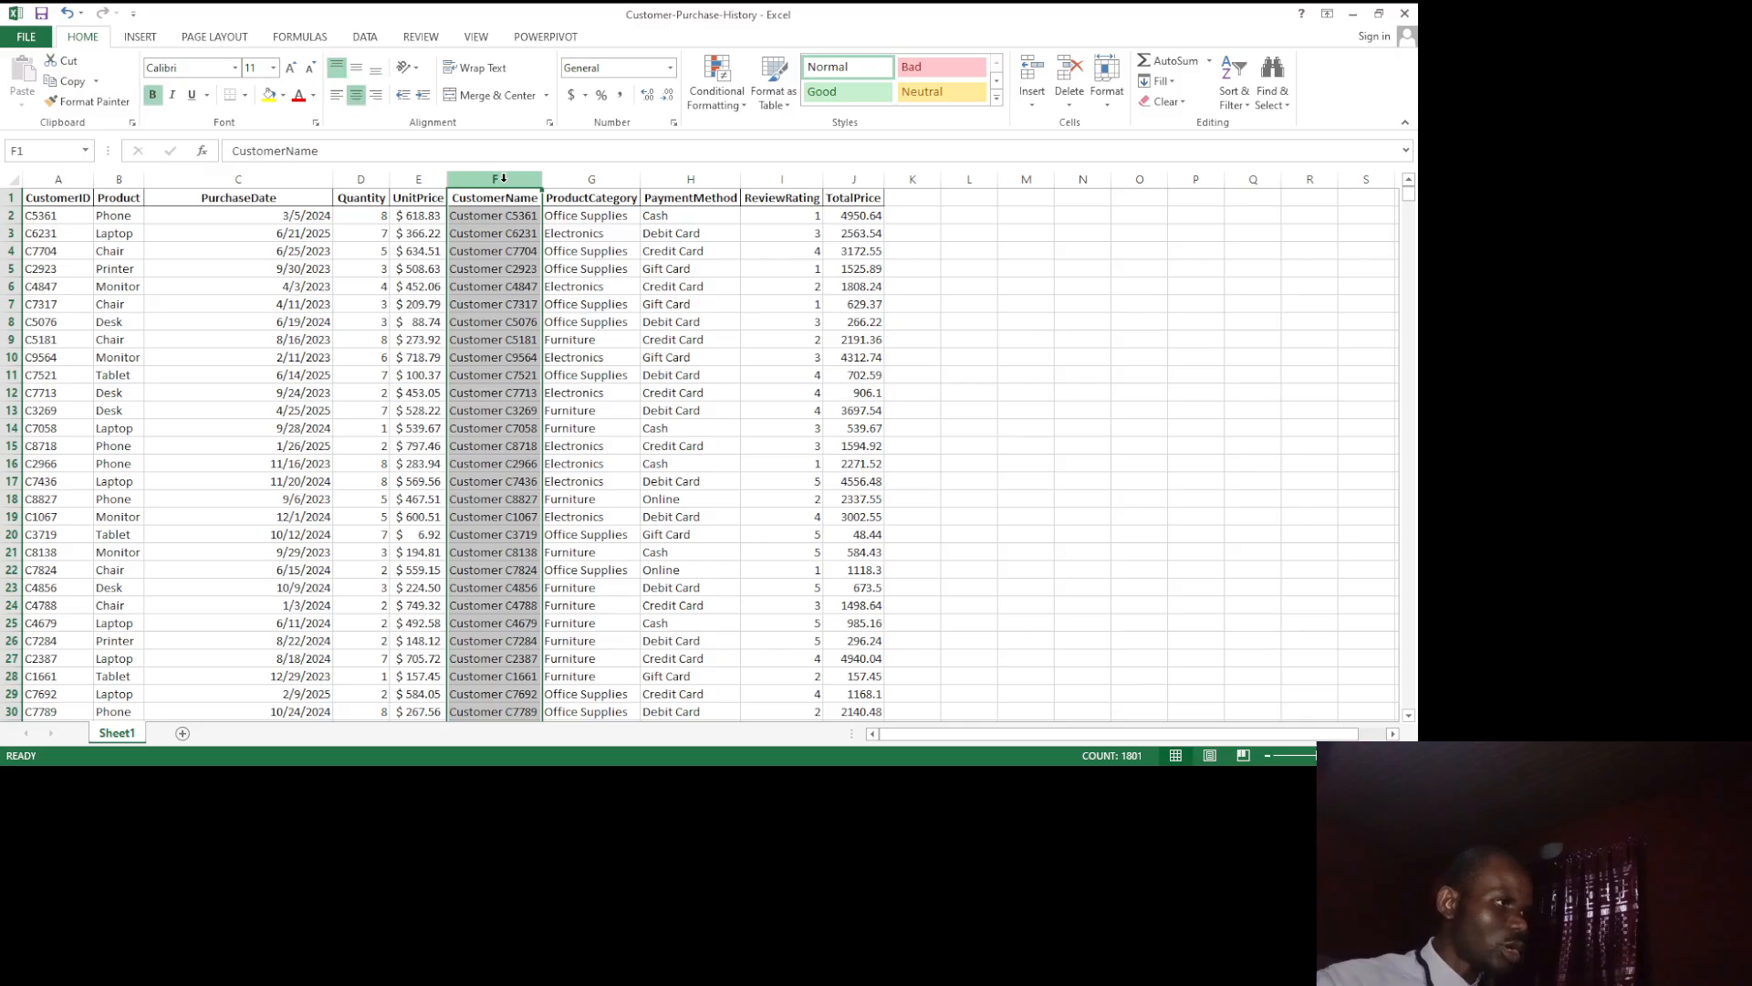
ctrl+click(585, 178)
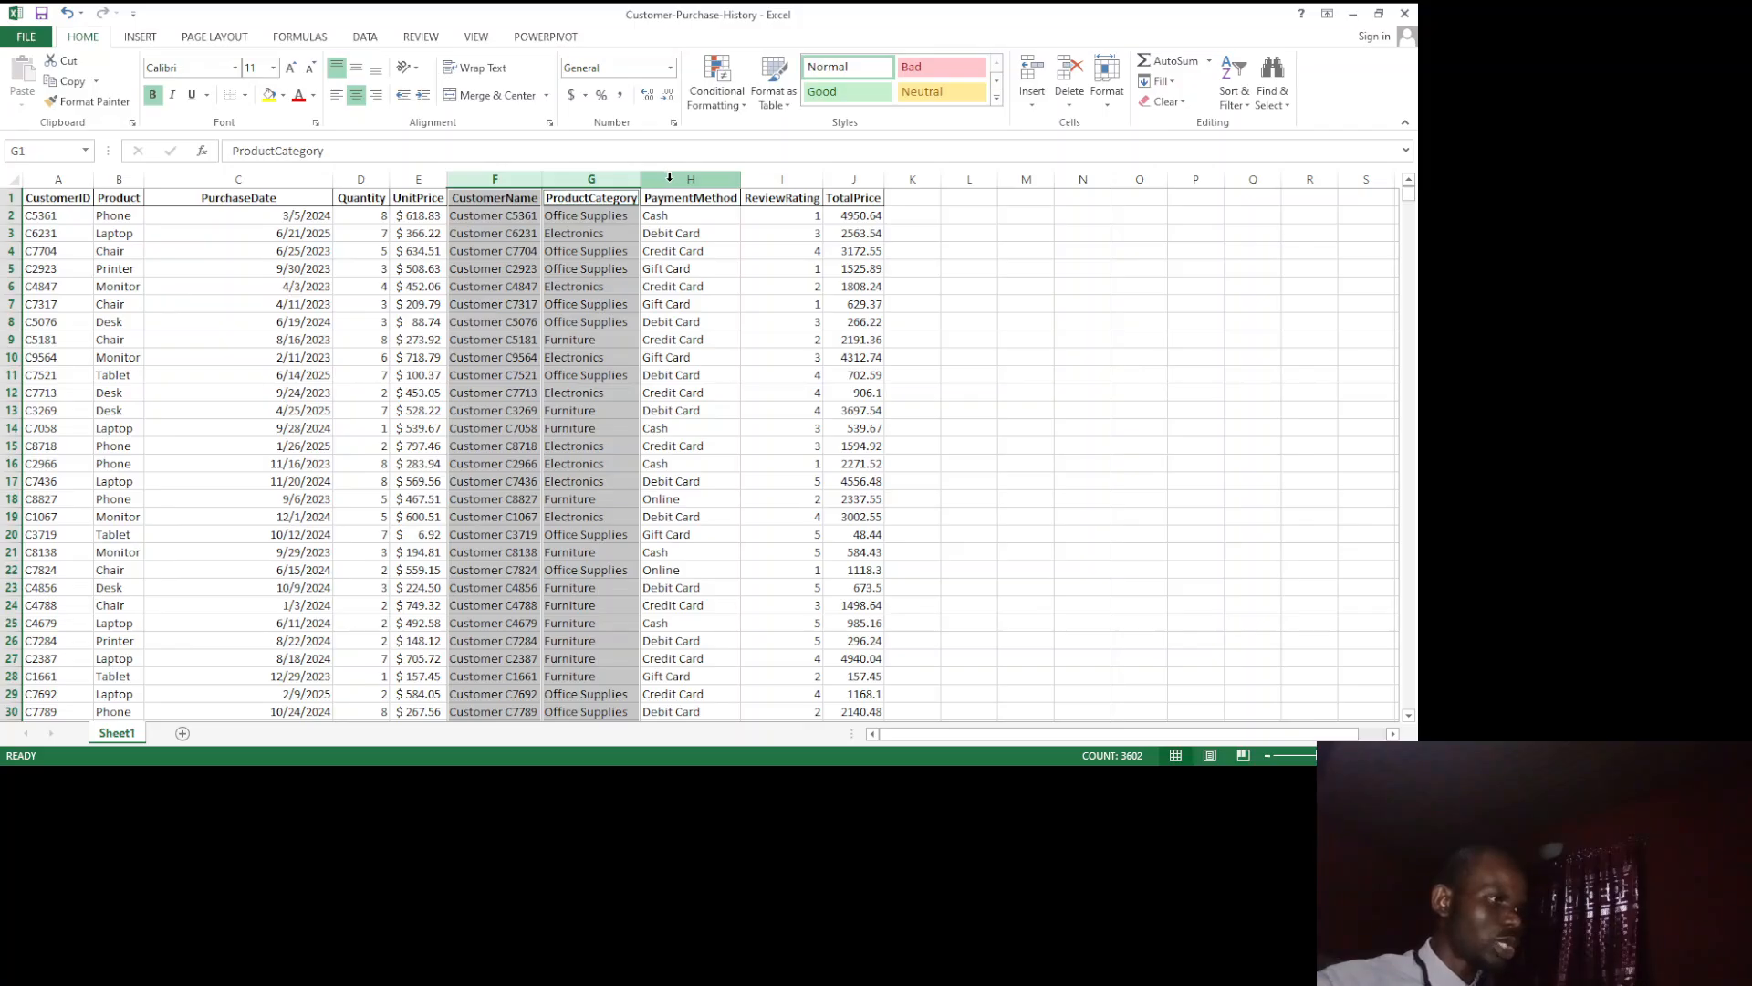
ctrl+click(670, 178)
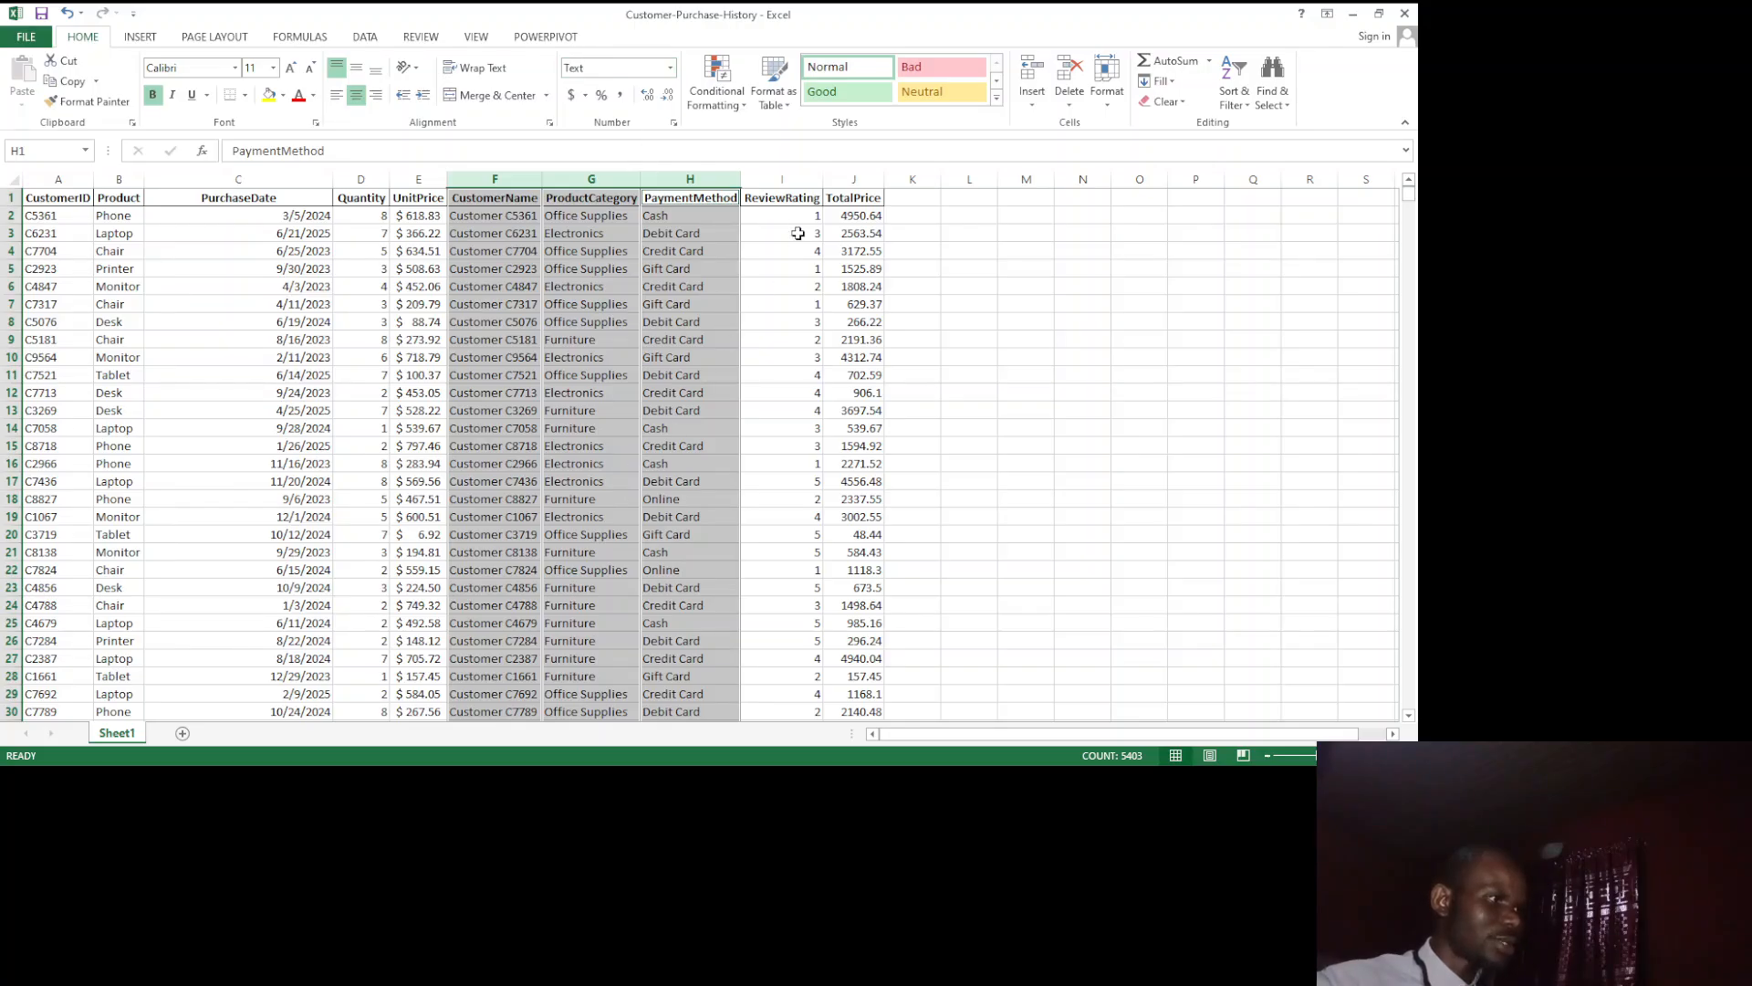
Step: Set the format of the whole ReviewRating column to Number with zero decimal places
click(796, 180)
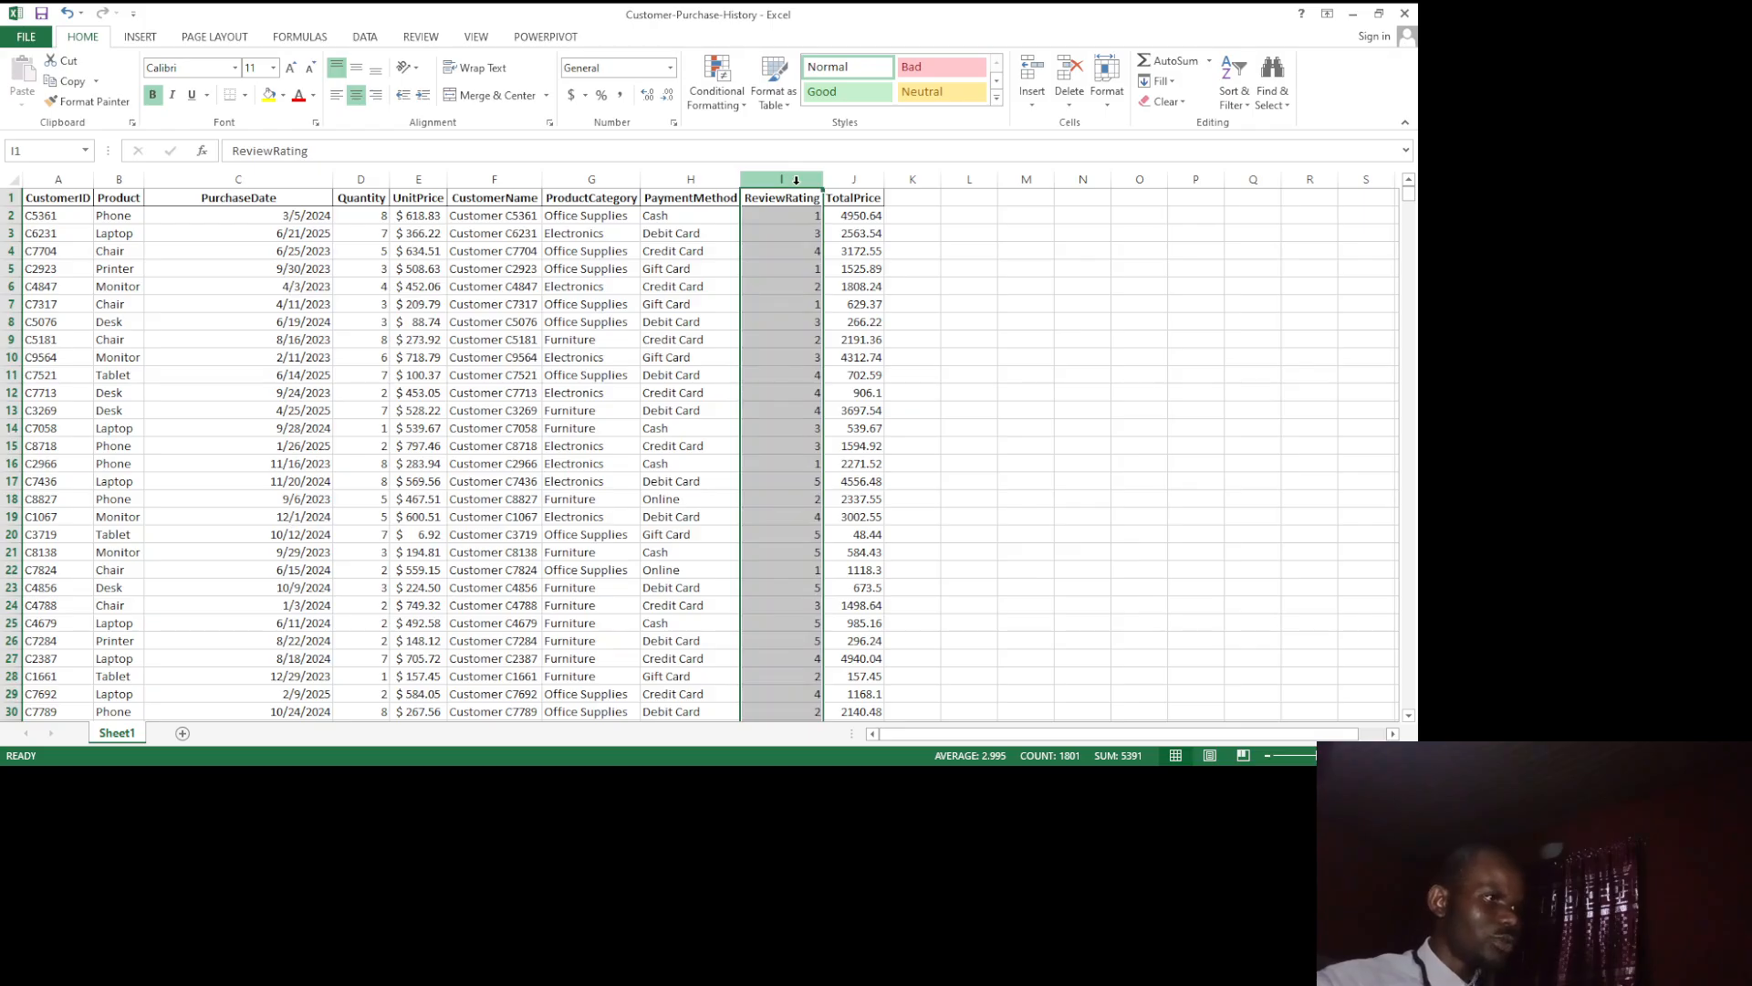
click(671, 69)
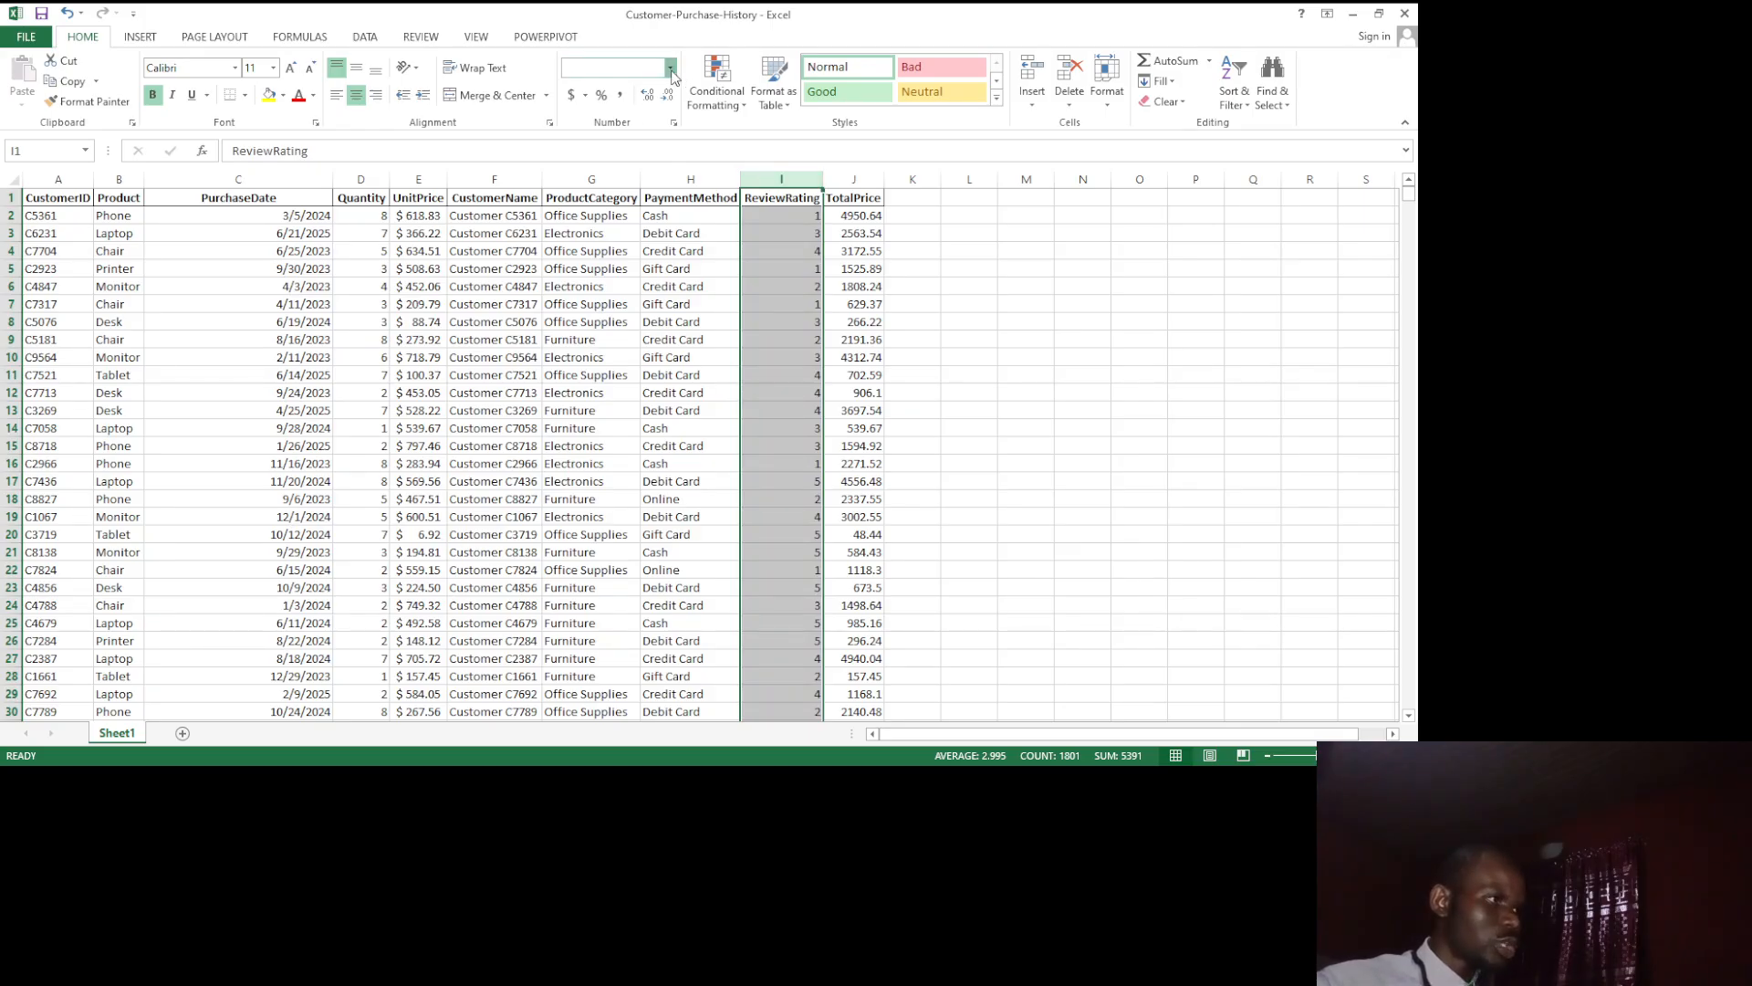
click(643, 148)
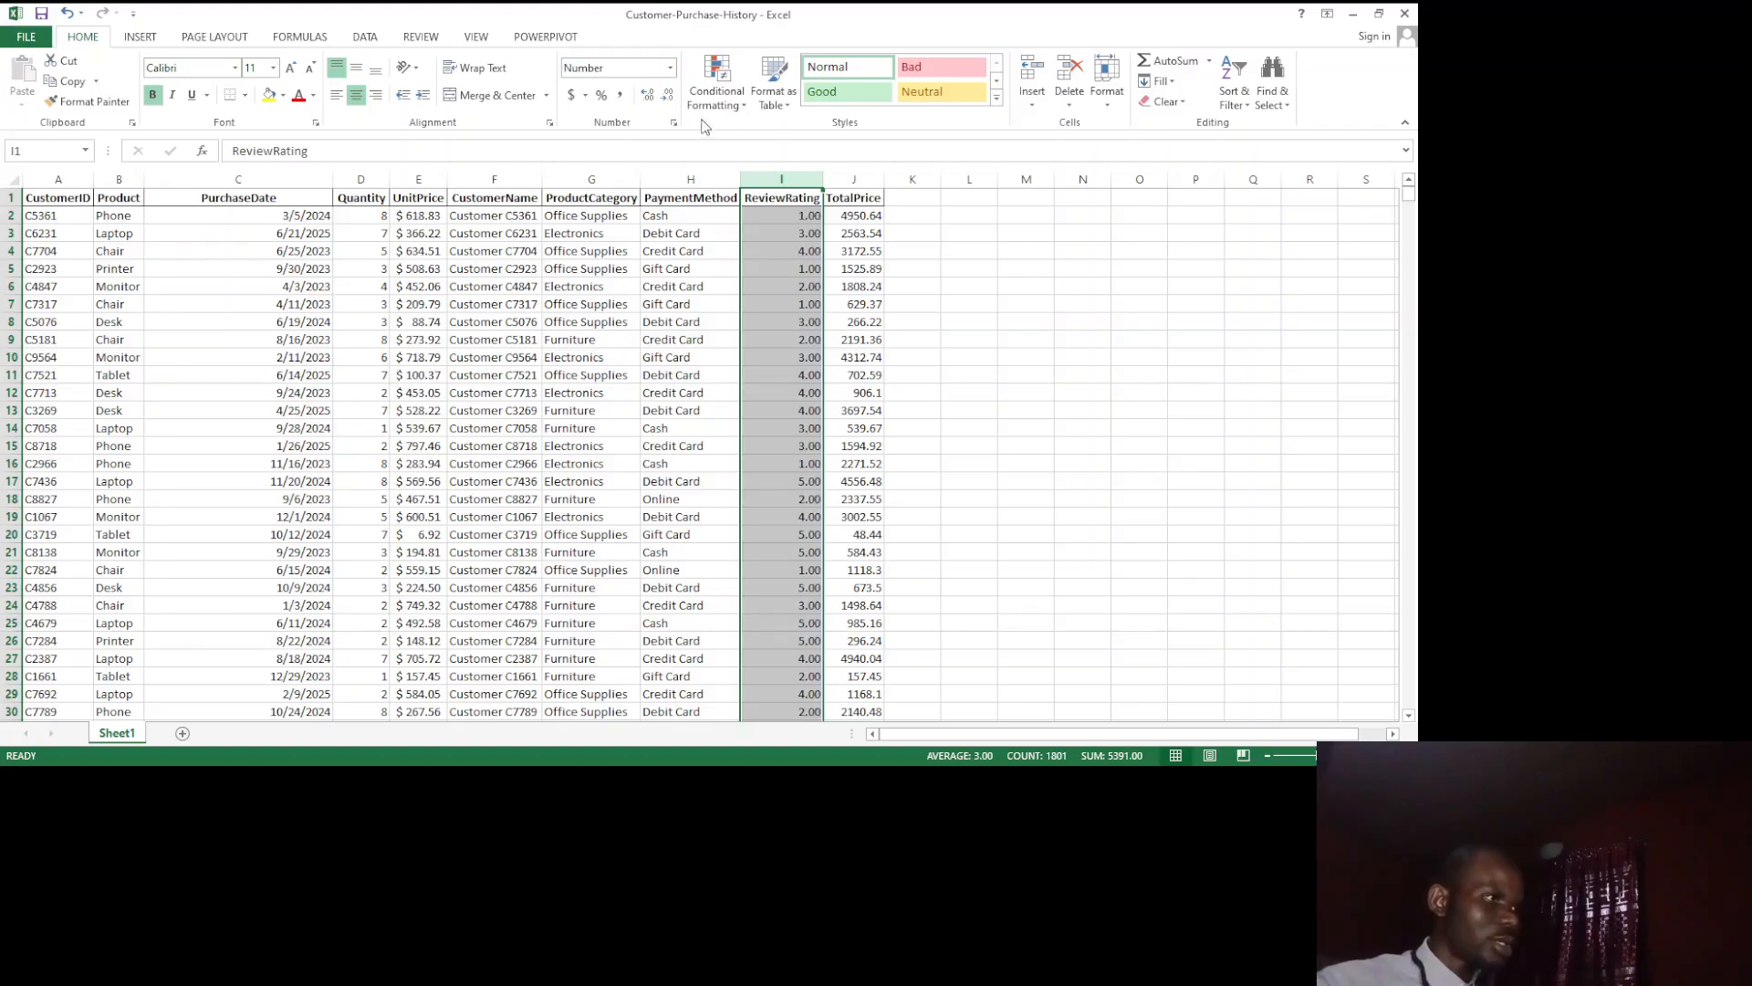
click(668, 95)
click(668, 95)
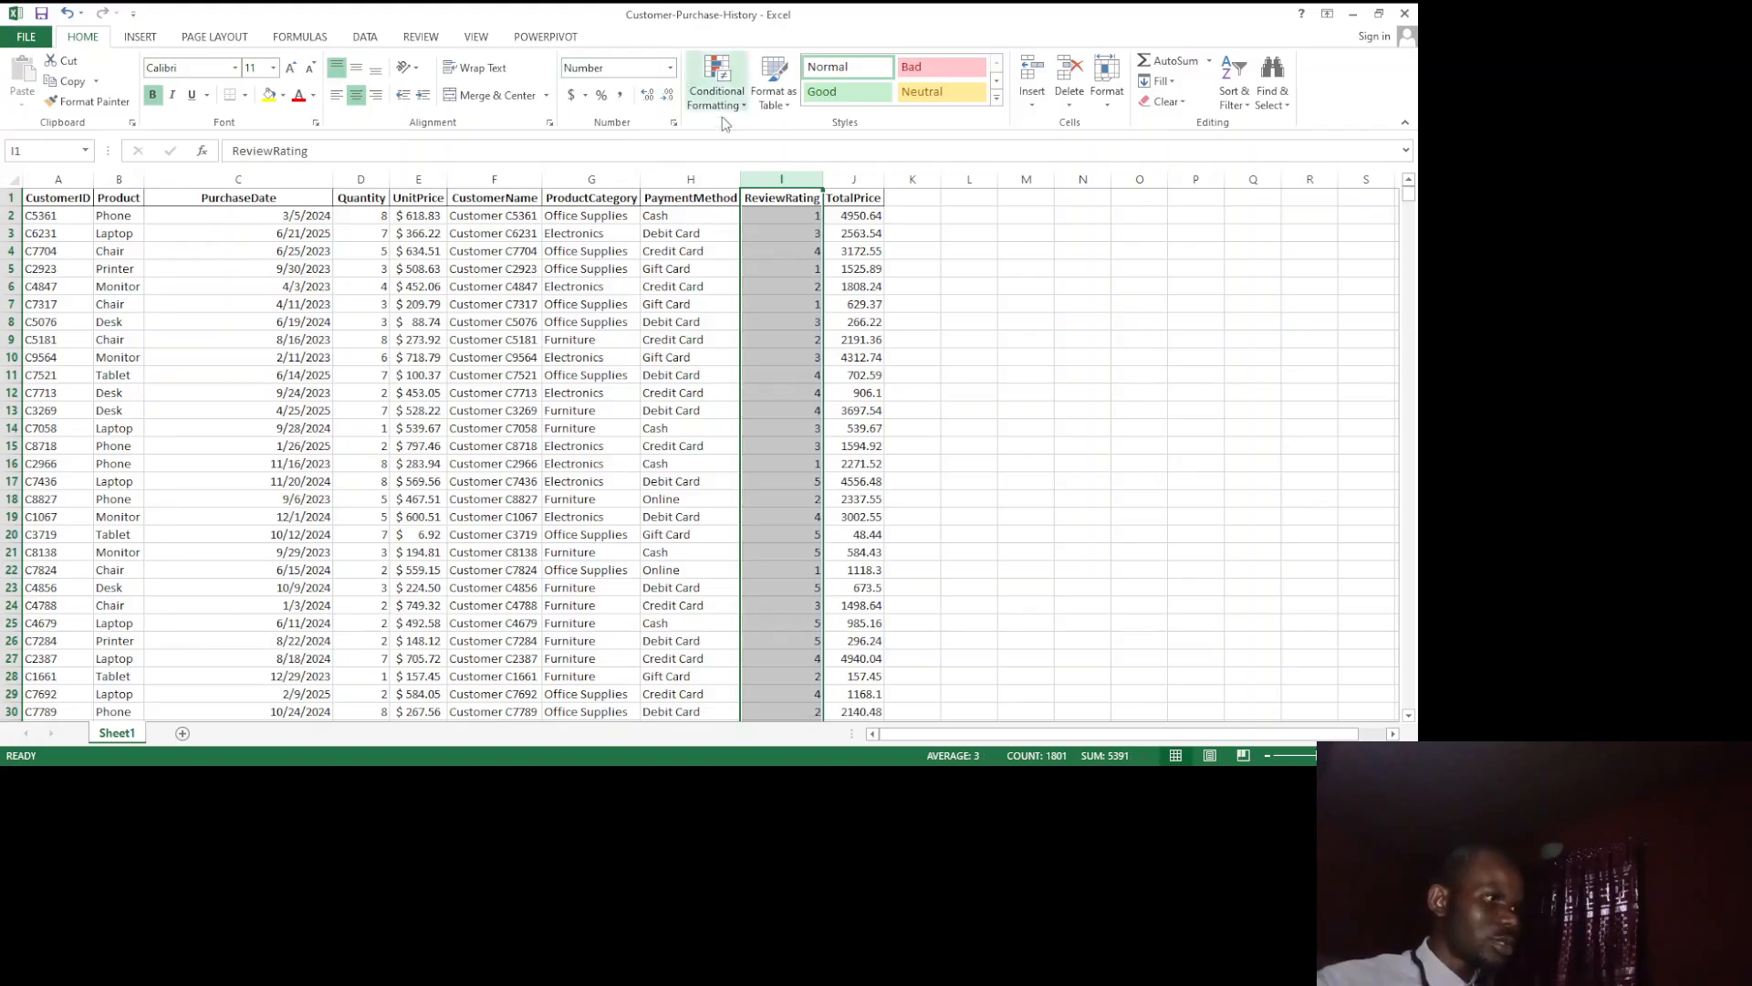
Step: Apply the Accounting format with the dollar sign to the whole TotalPrice column and deselect it
click(854, 185)
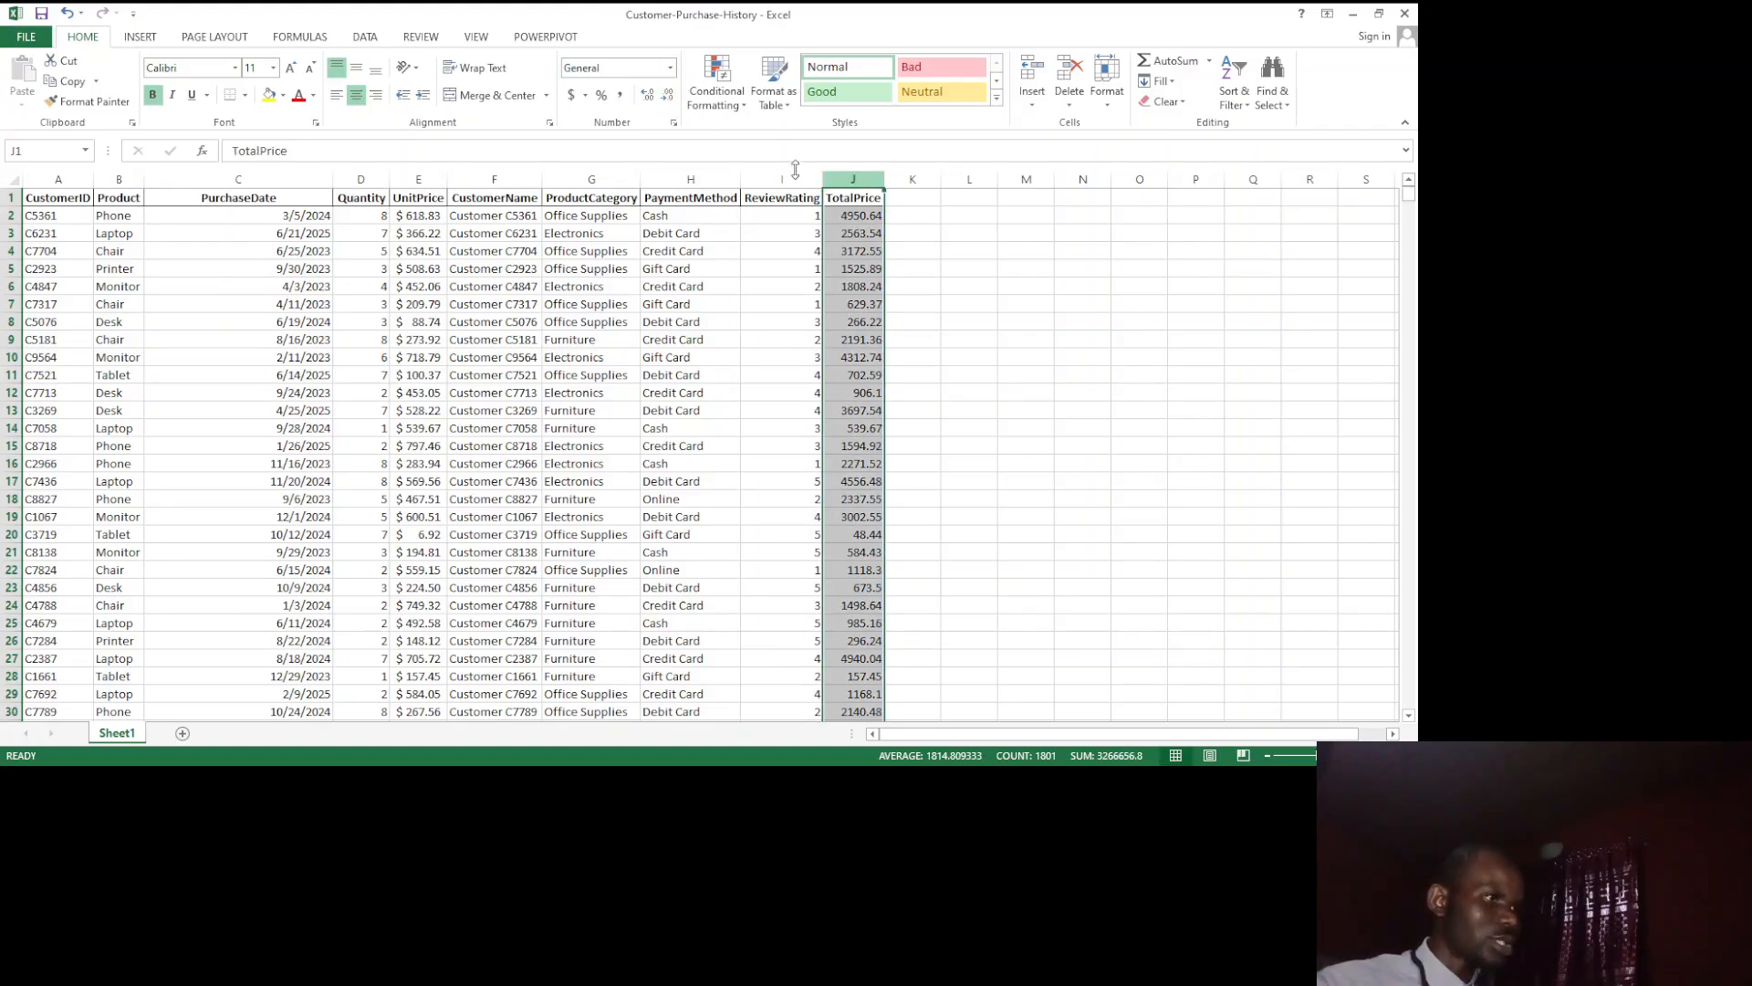
click(571, 95)
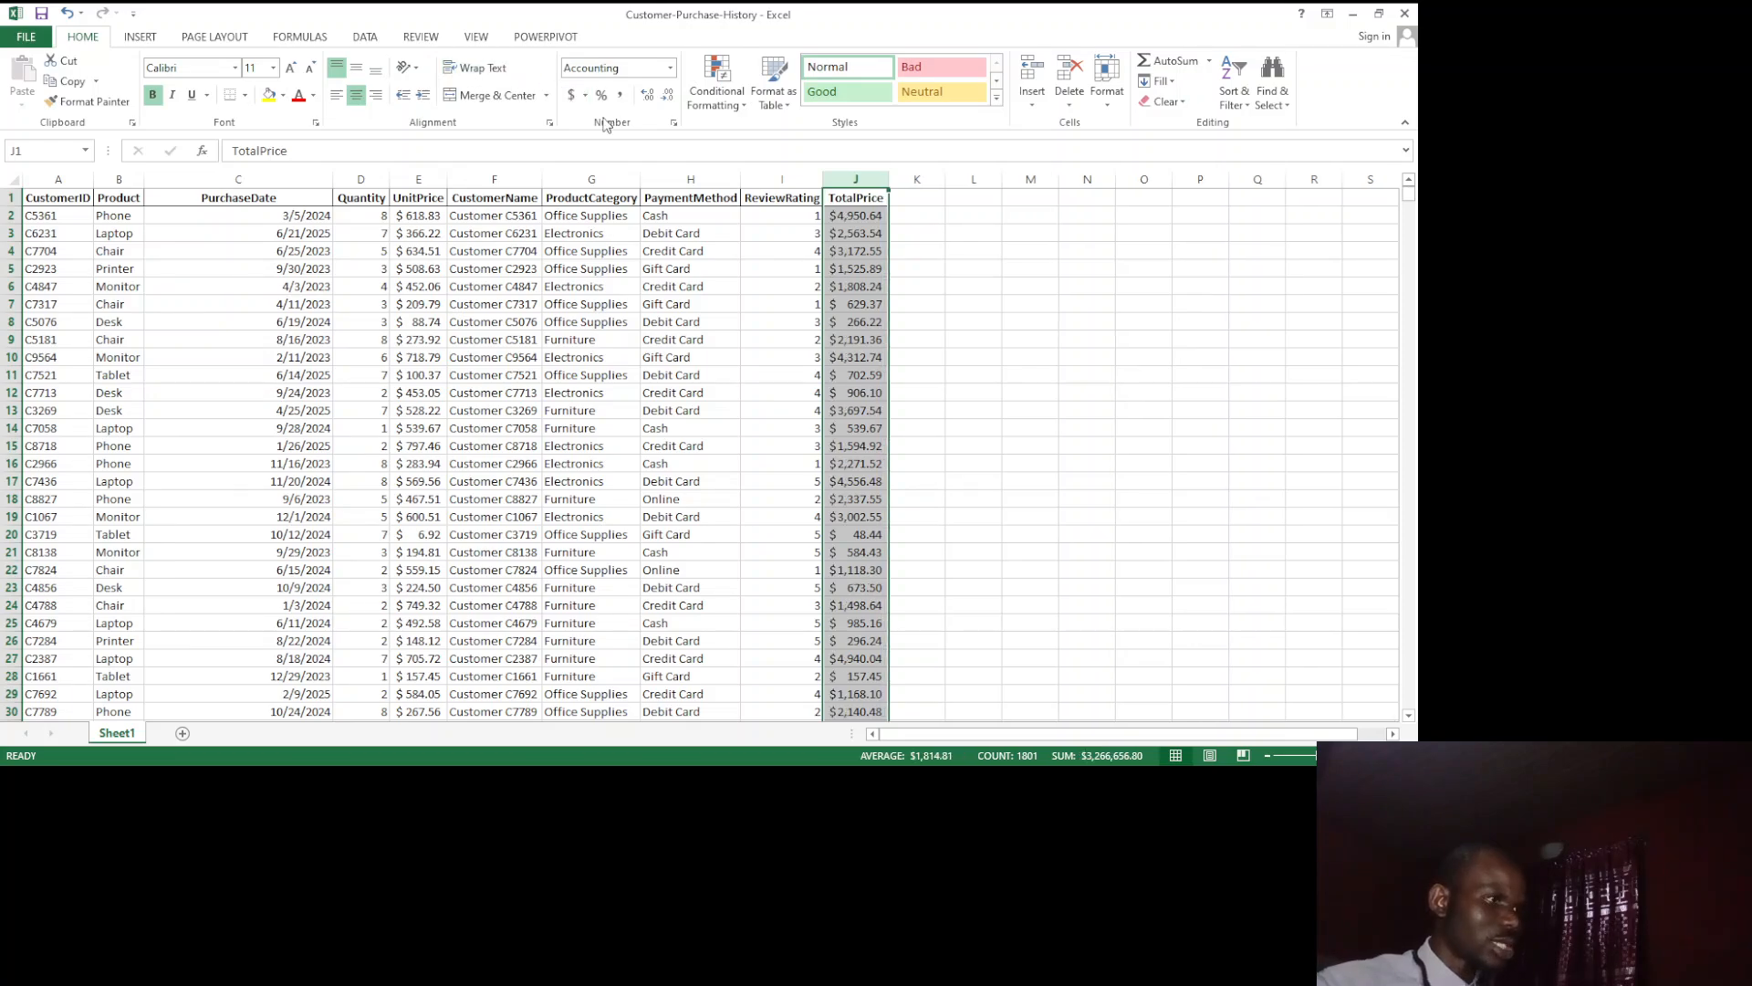
click(956, 571)
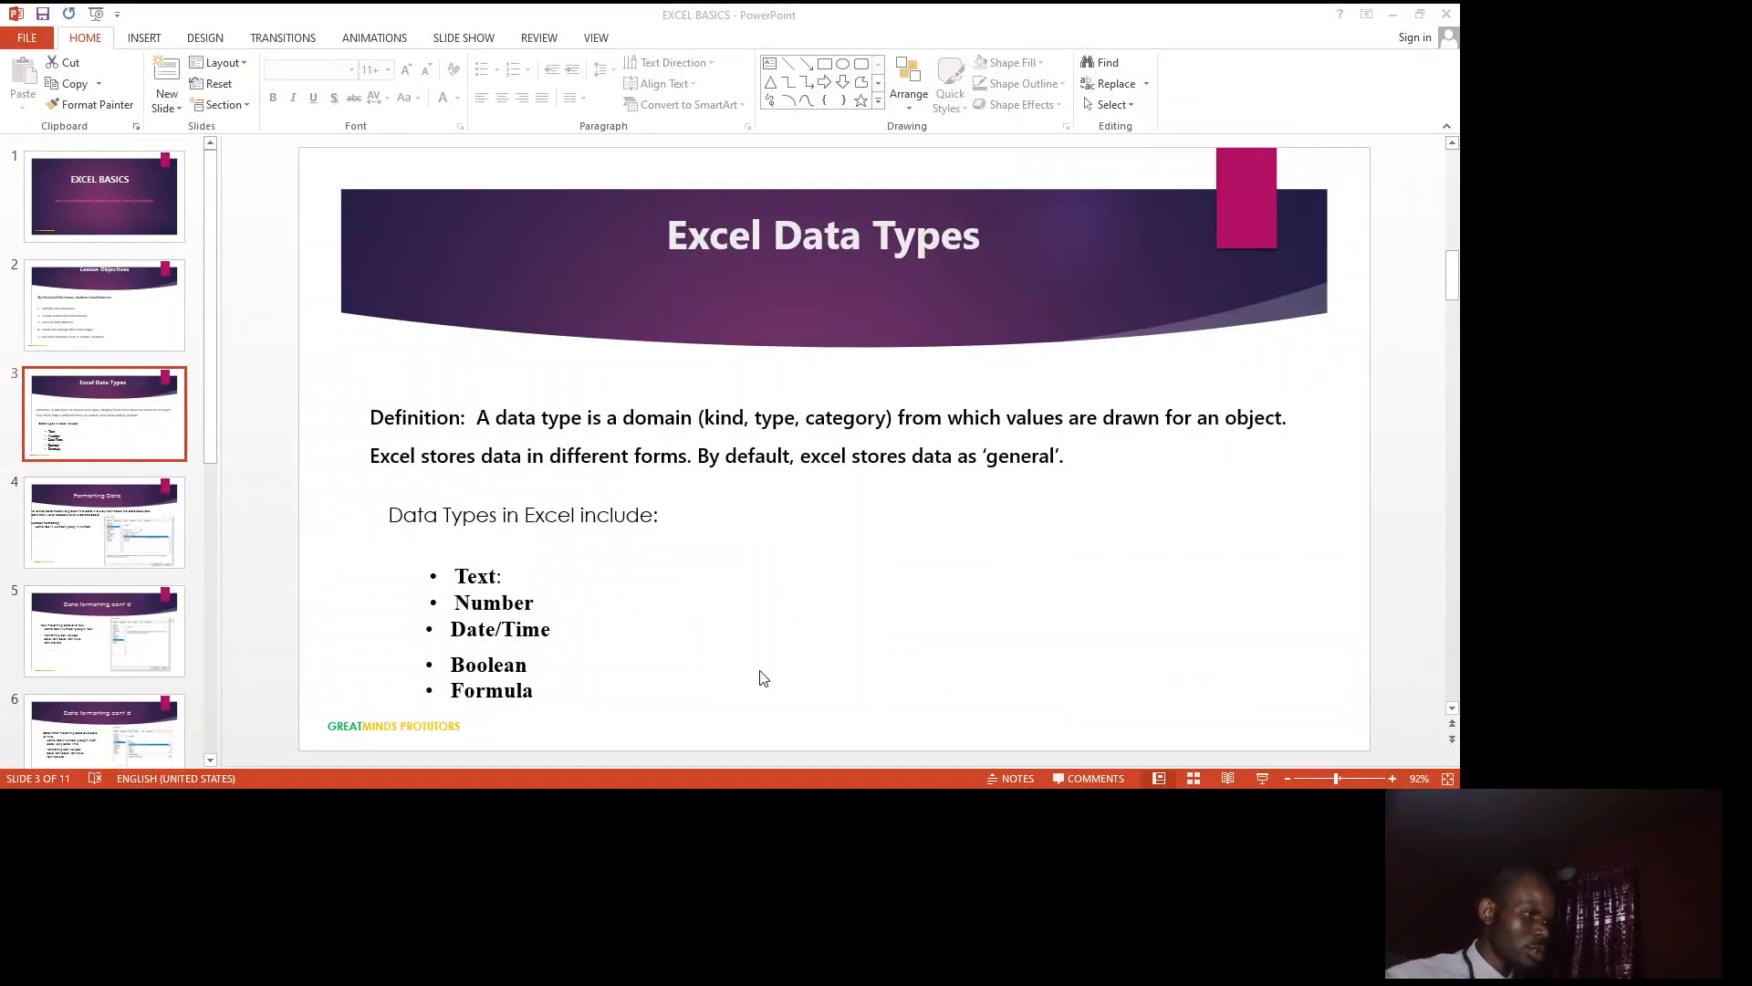
Step: Switch to the EXCEL BASICS presentation in PowerPoint and review the data formatting slides up to the Excel Formula/Functions slide
scroll(768, 630, down, 1)
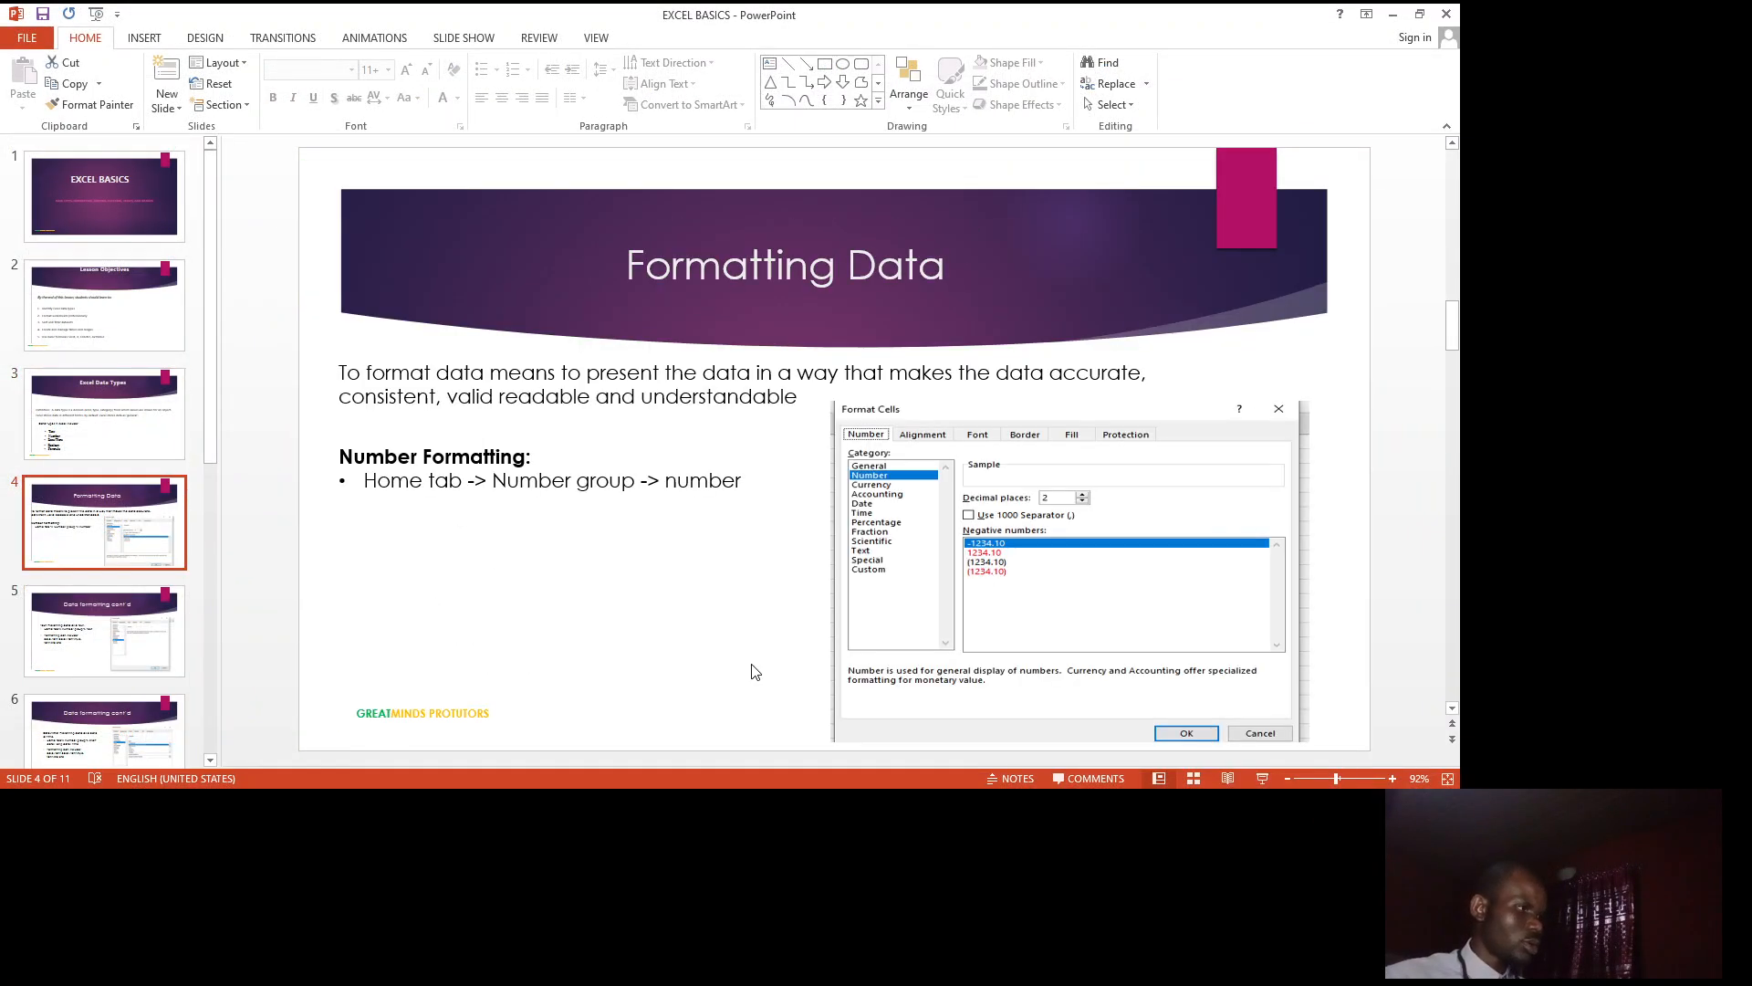
scroll(703, 678, down, 1)
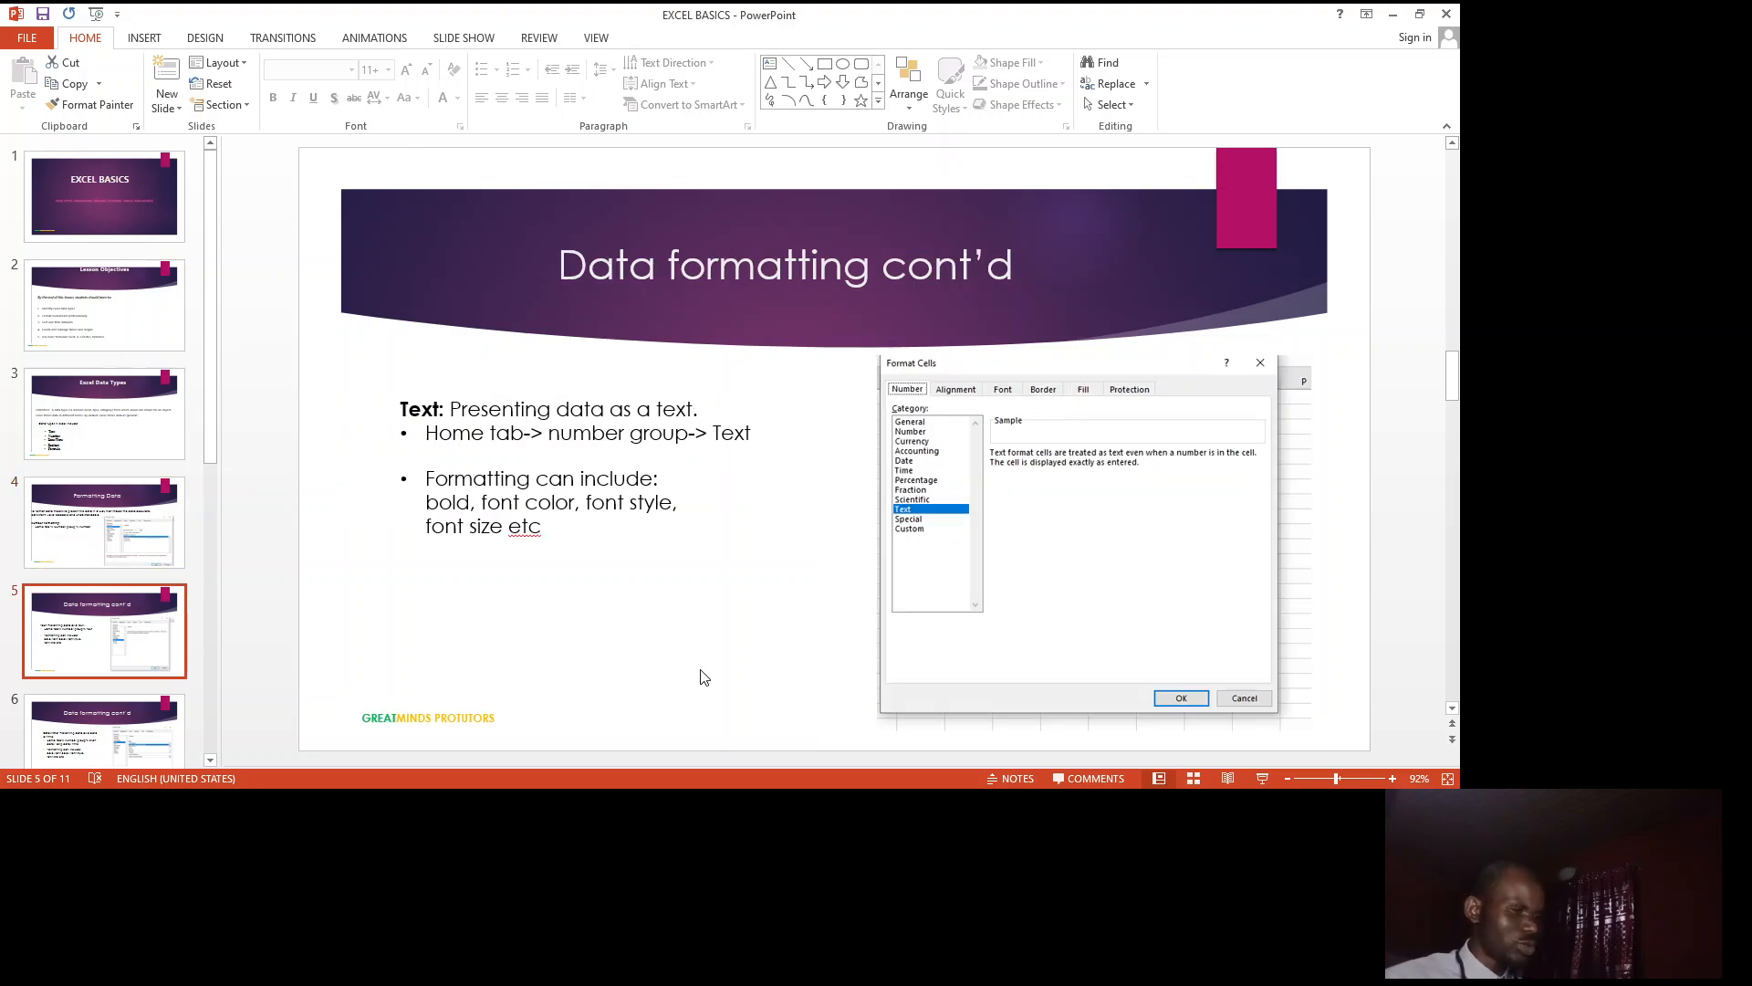
scroll(704, 677, down, 1)
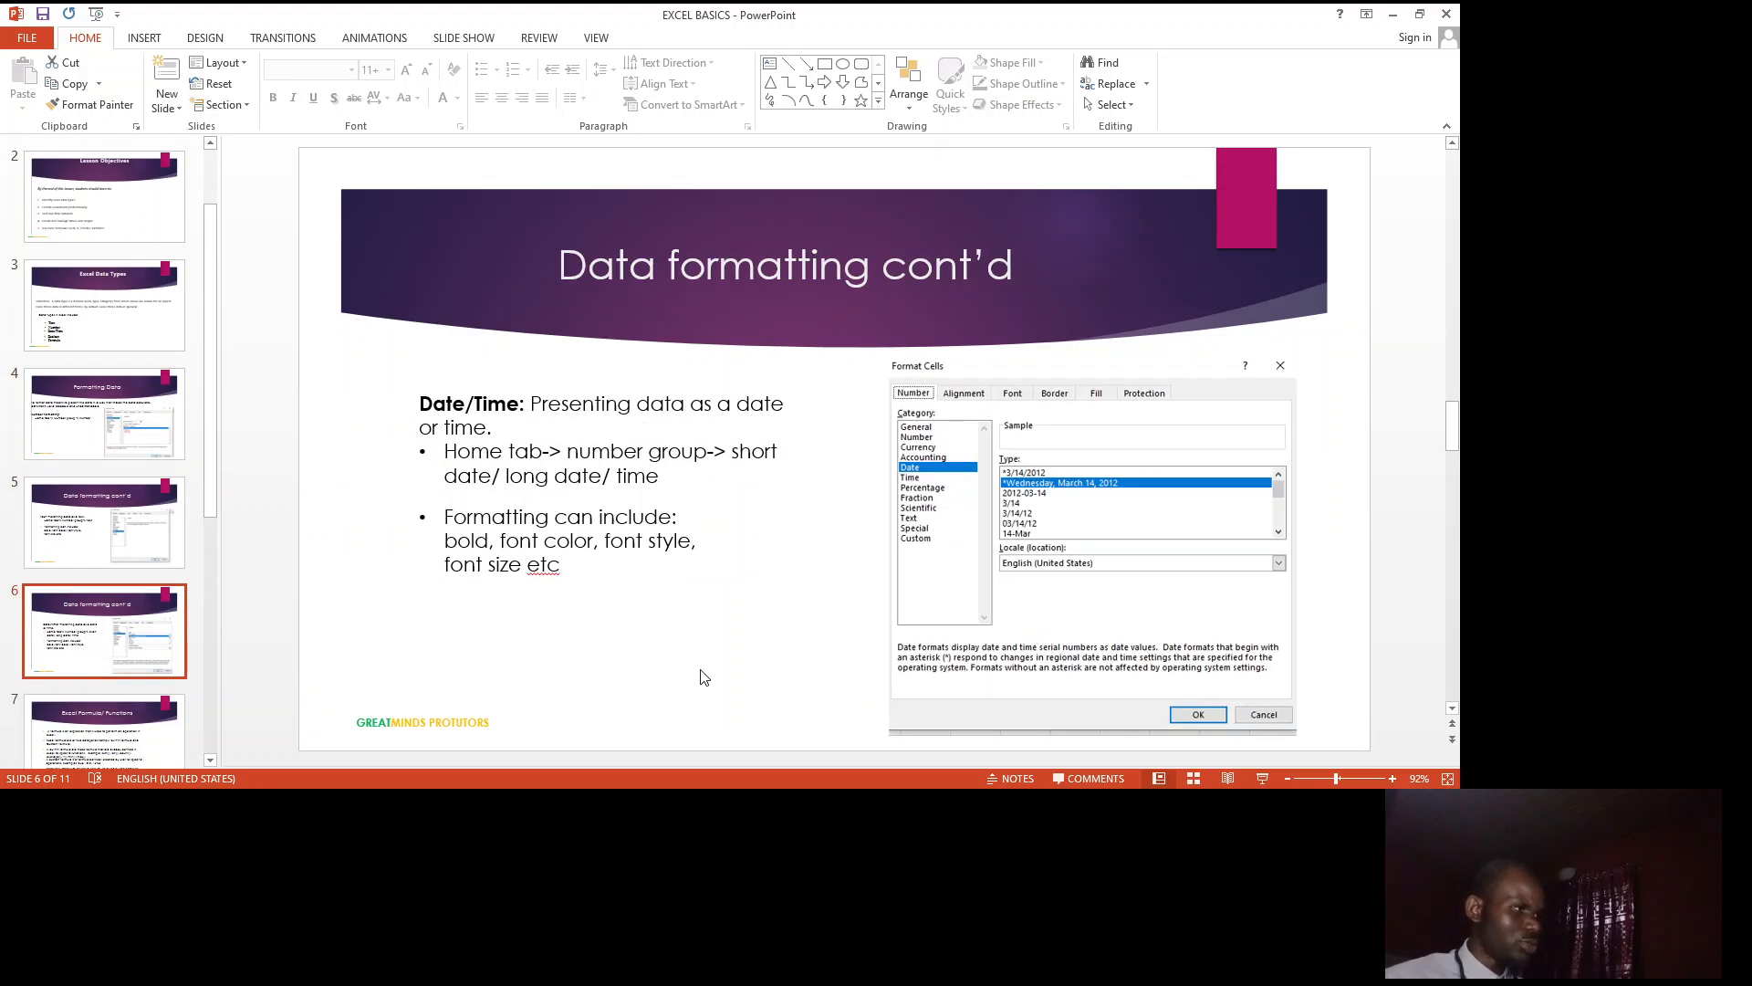
scroll(704, 678, down, 1)
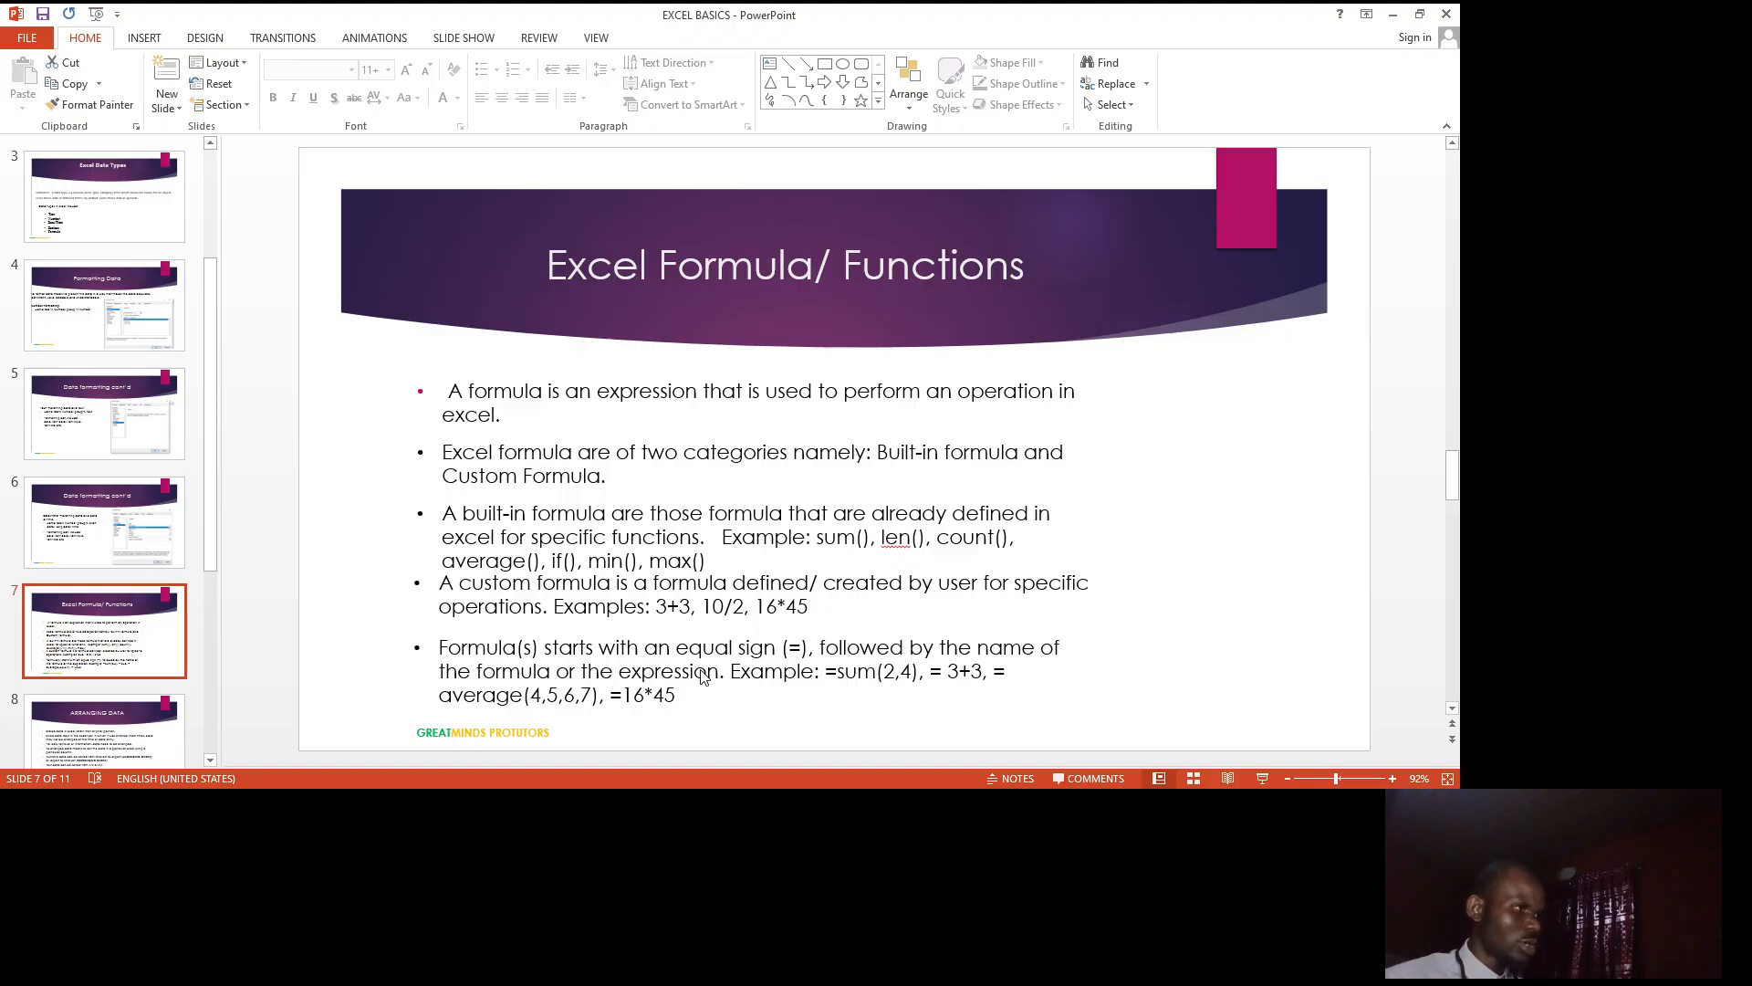
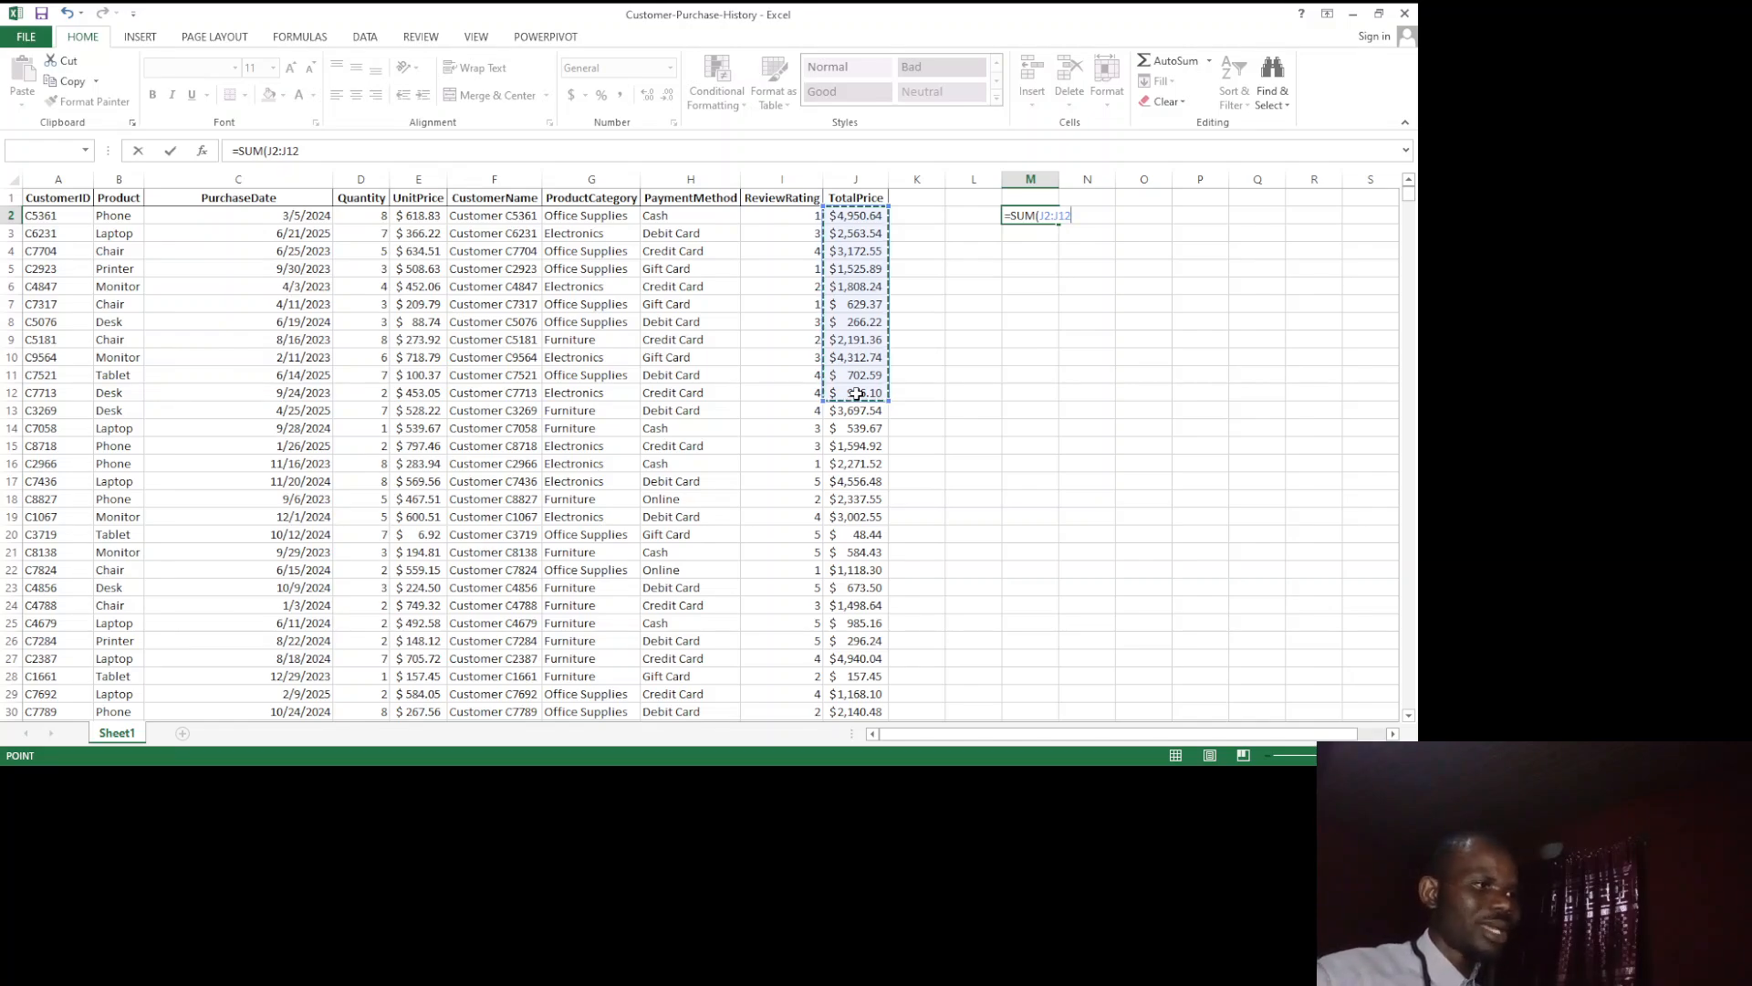
Step: Erase the unfinished SUM entry in cell M2, keeping only its equals sign
key(BackSpace)
key(BackSpace)
key(BackSpace)
key(BackSpace)
key(BackSpace)
key(BackSpace)
key(BackSpace)
key(BackSpace)
key(BackSpace)
key(BackSpace)
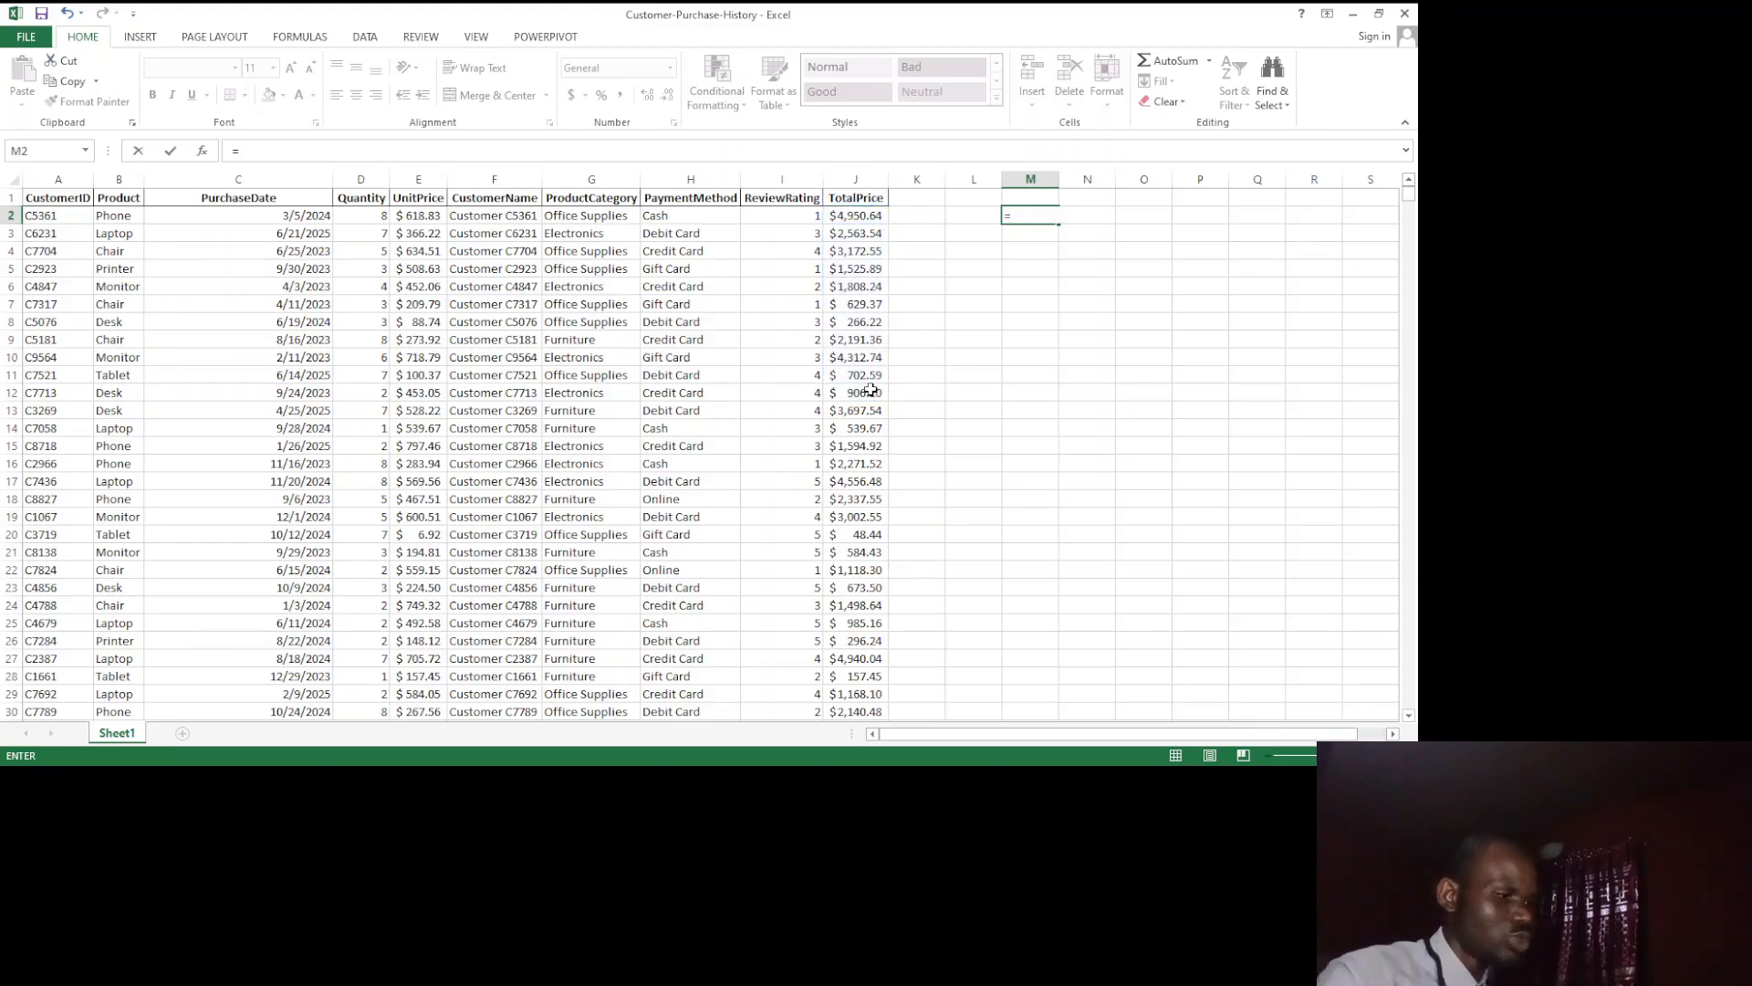
text(SUM)
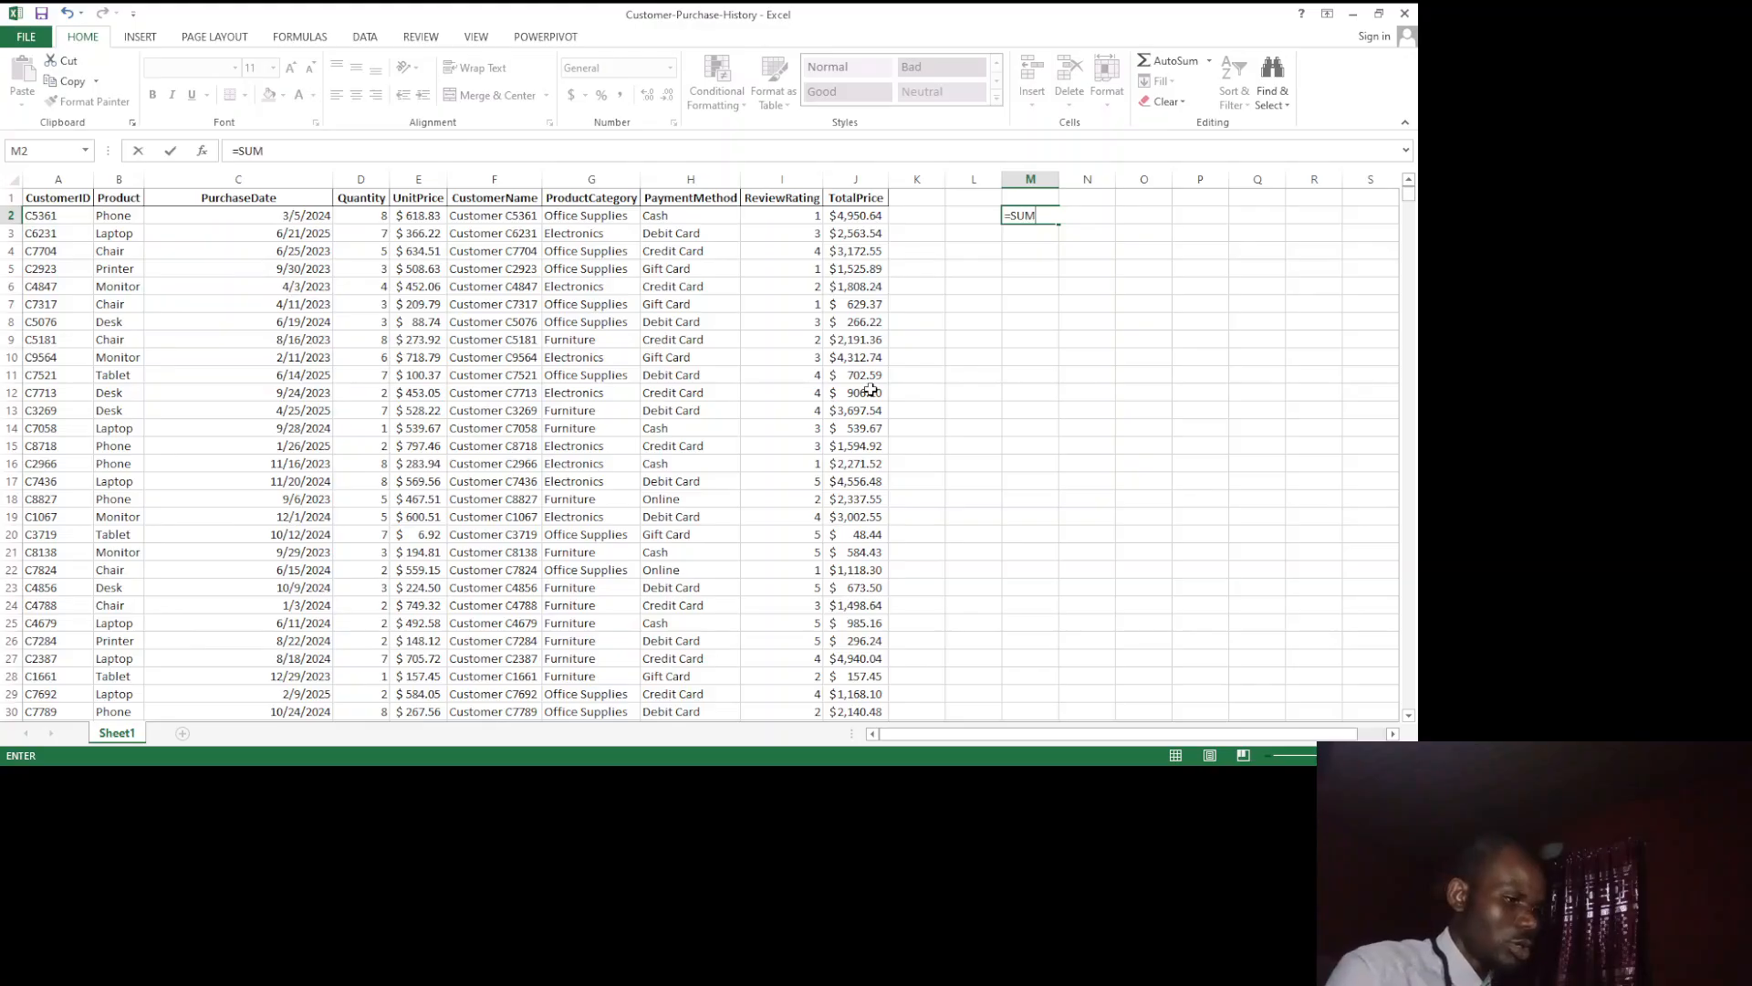
text(()
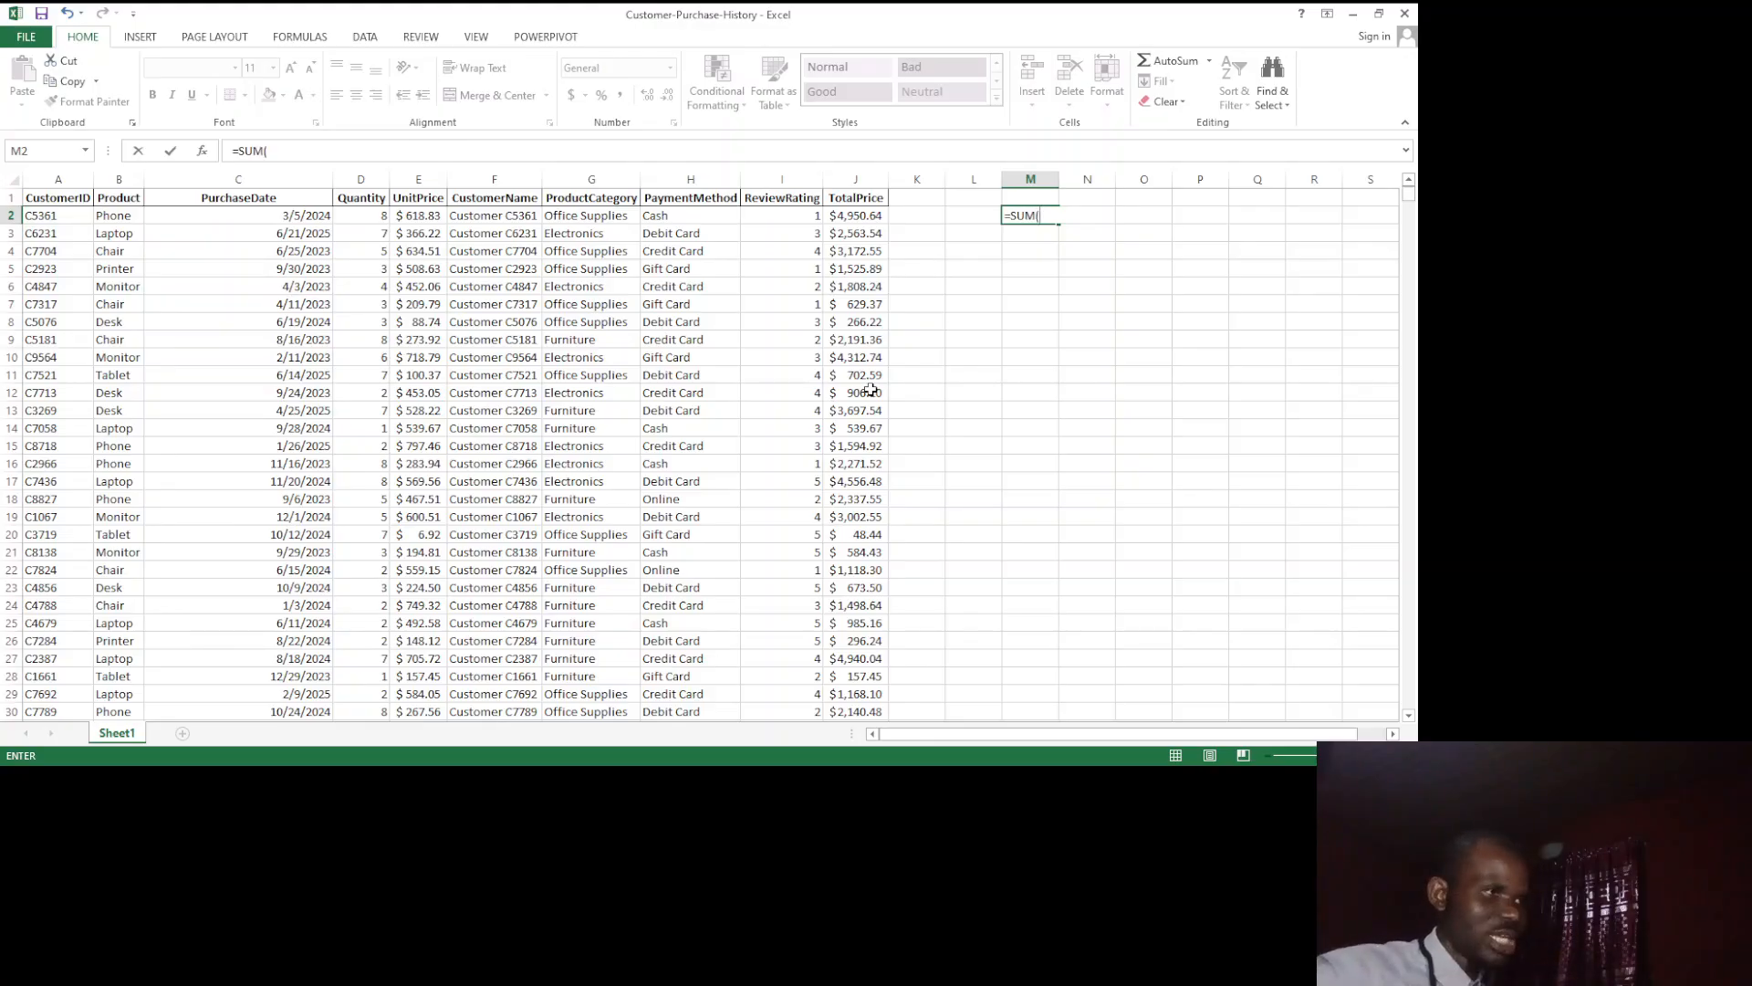
key(BackSpace)
key(BackSpace)
key(BackSpace)
key(BackSpace)
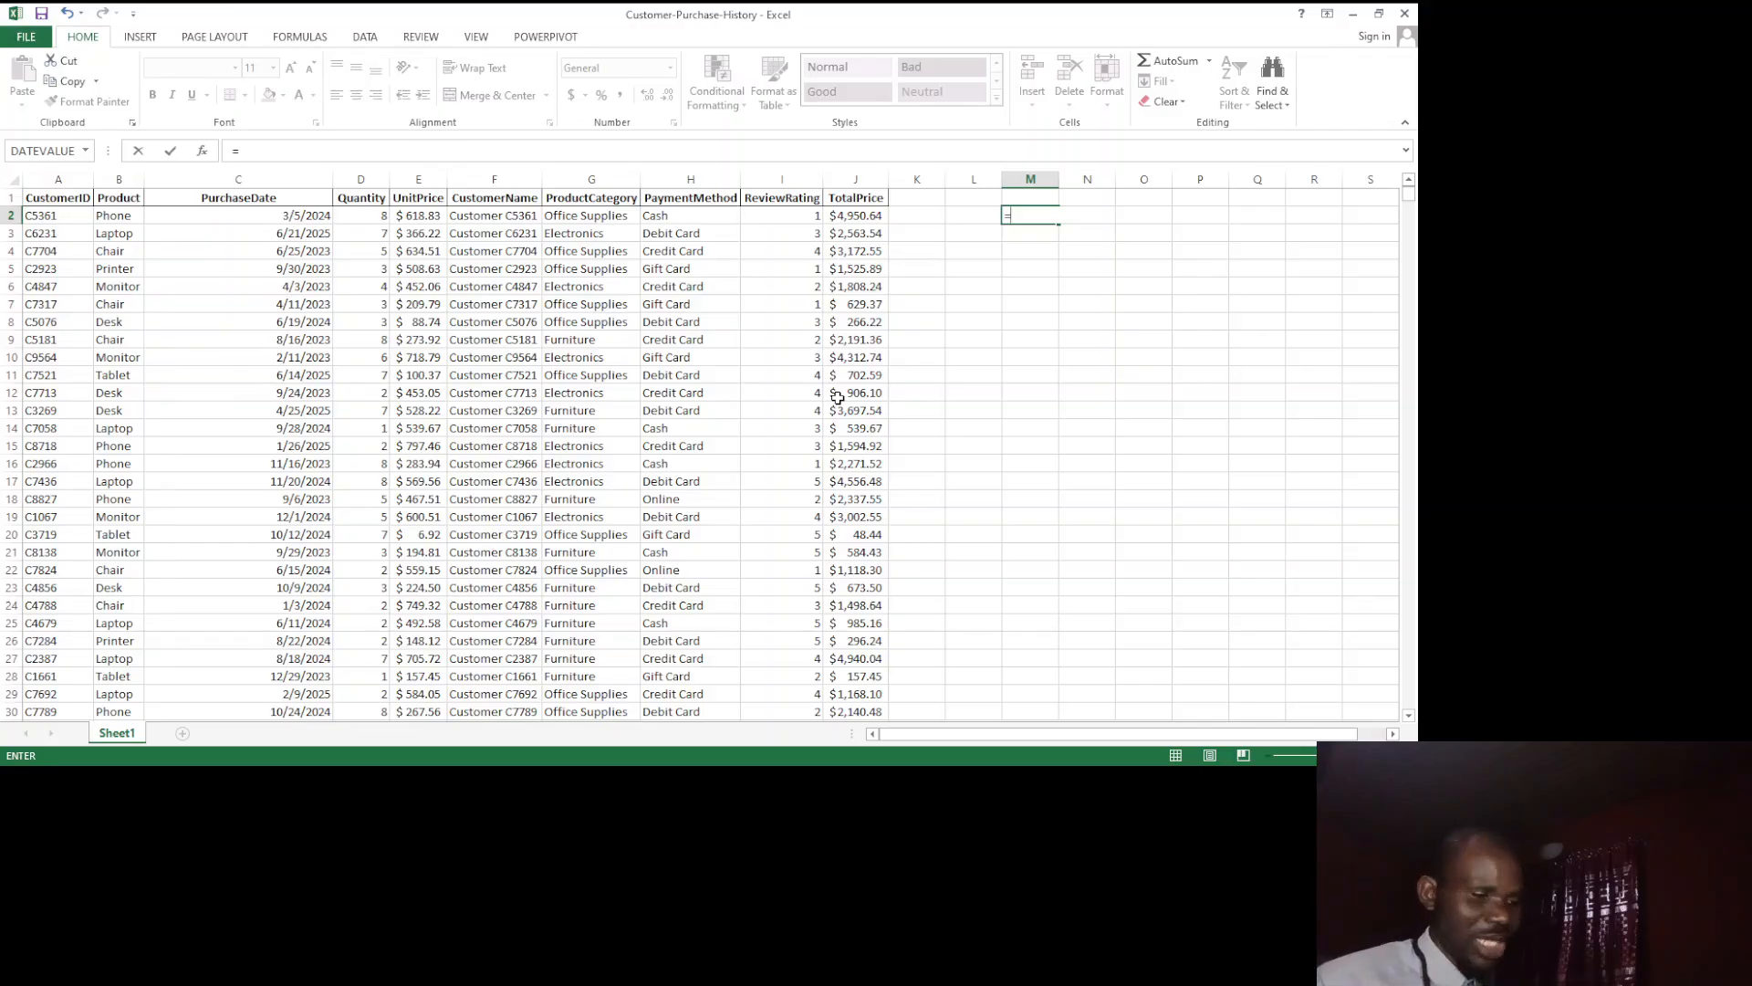
Step: Complete the formula in cell M2 as =SUM(J2:J10) to total the first nine TotalPrice values, and reselect the cell
text(SUM)
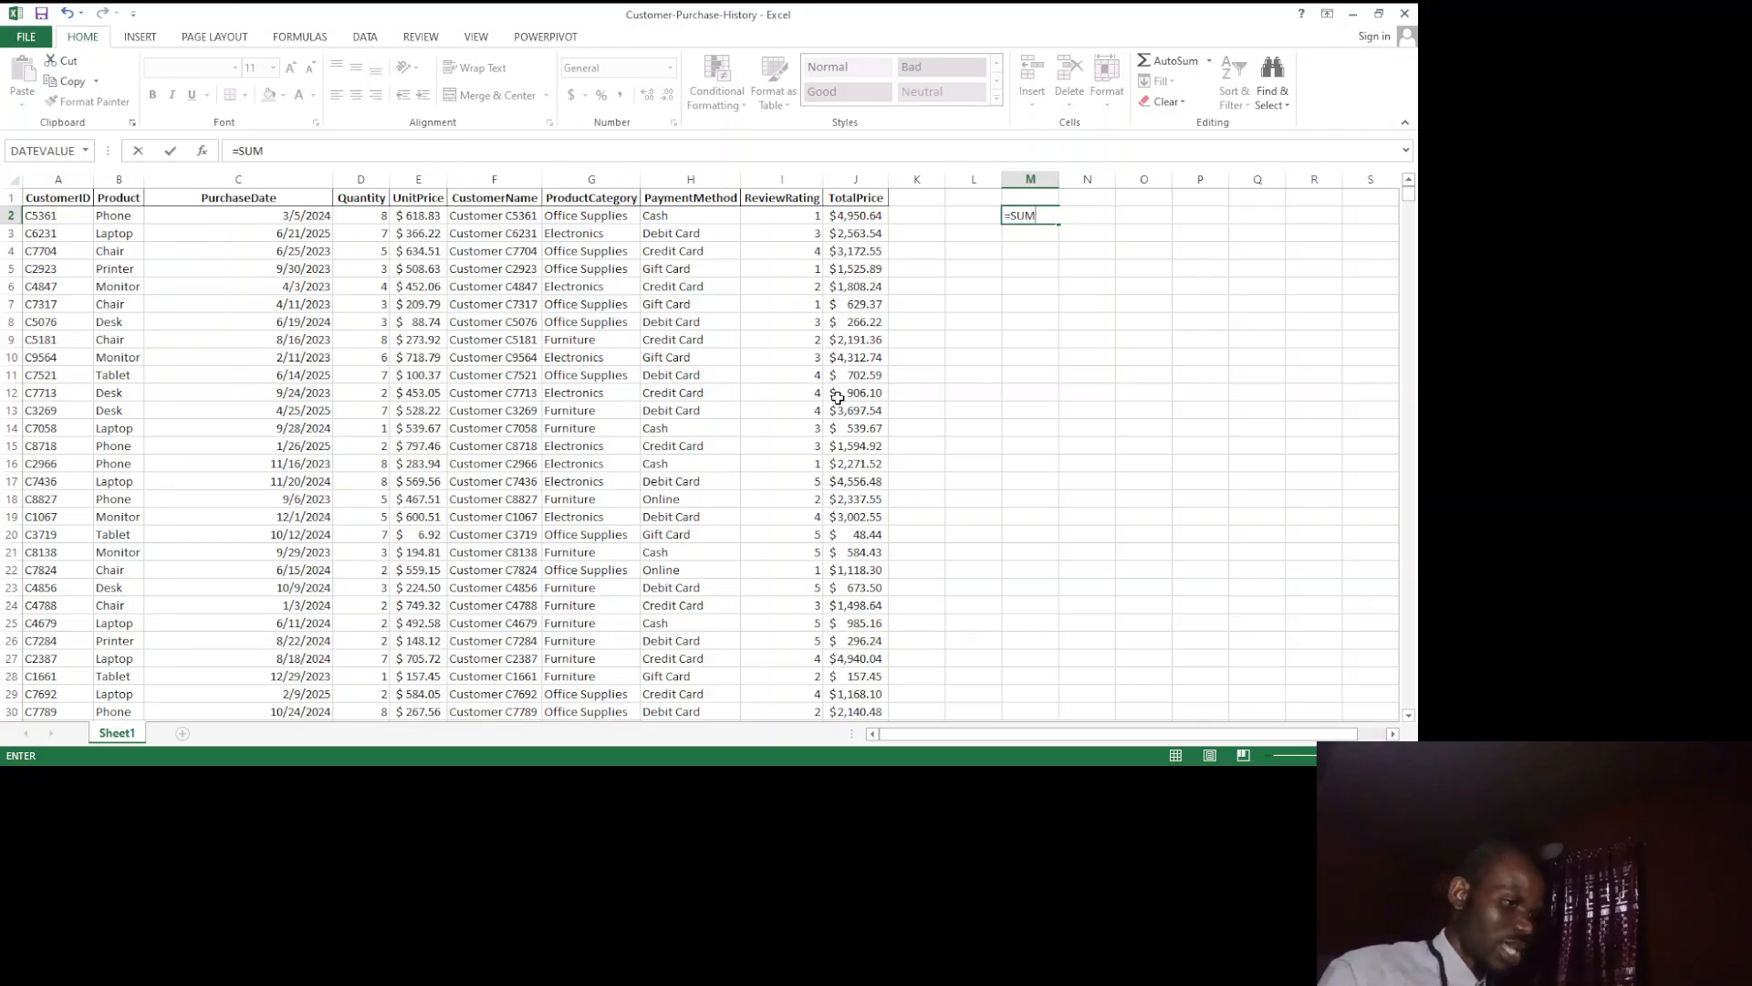
text(()
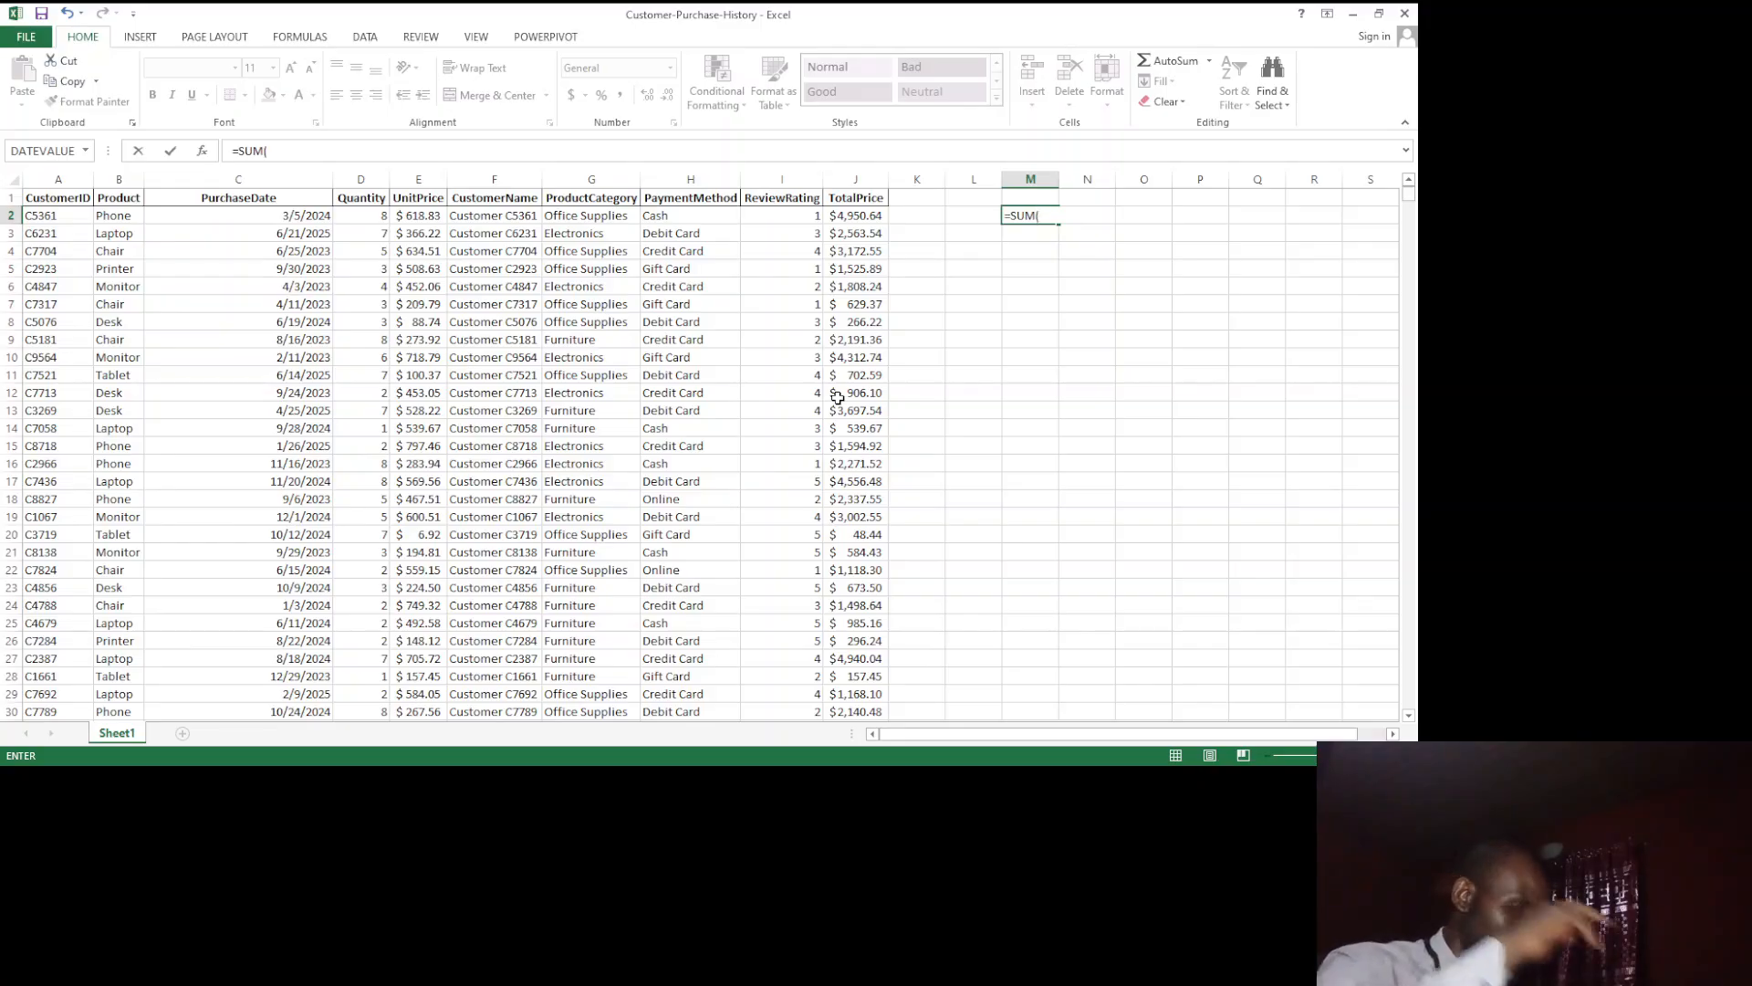
click(848, 213)
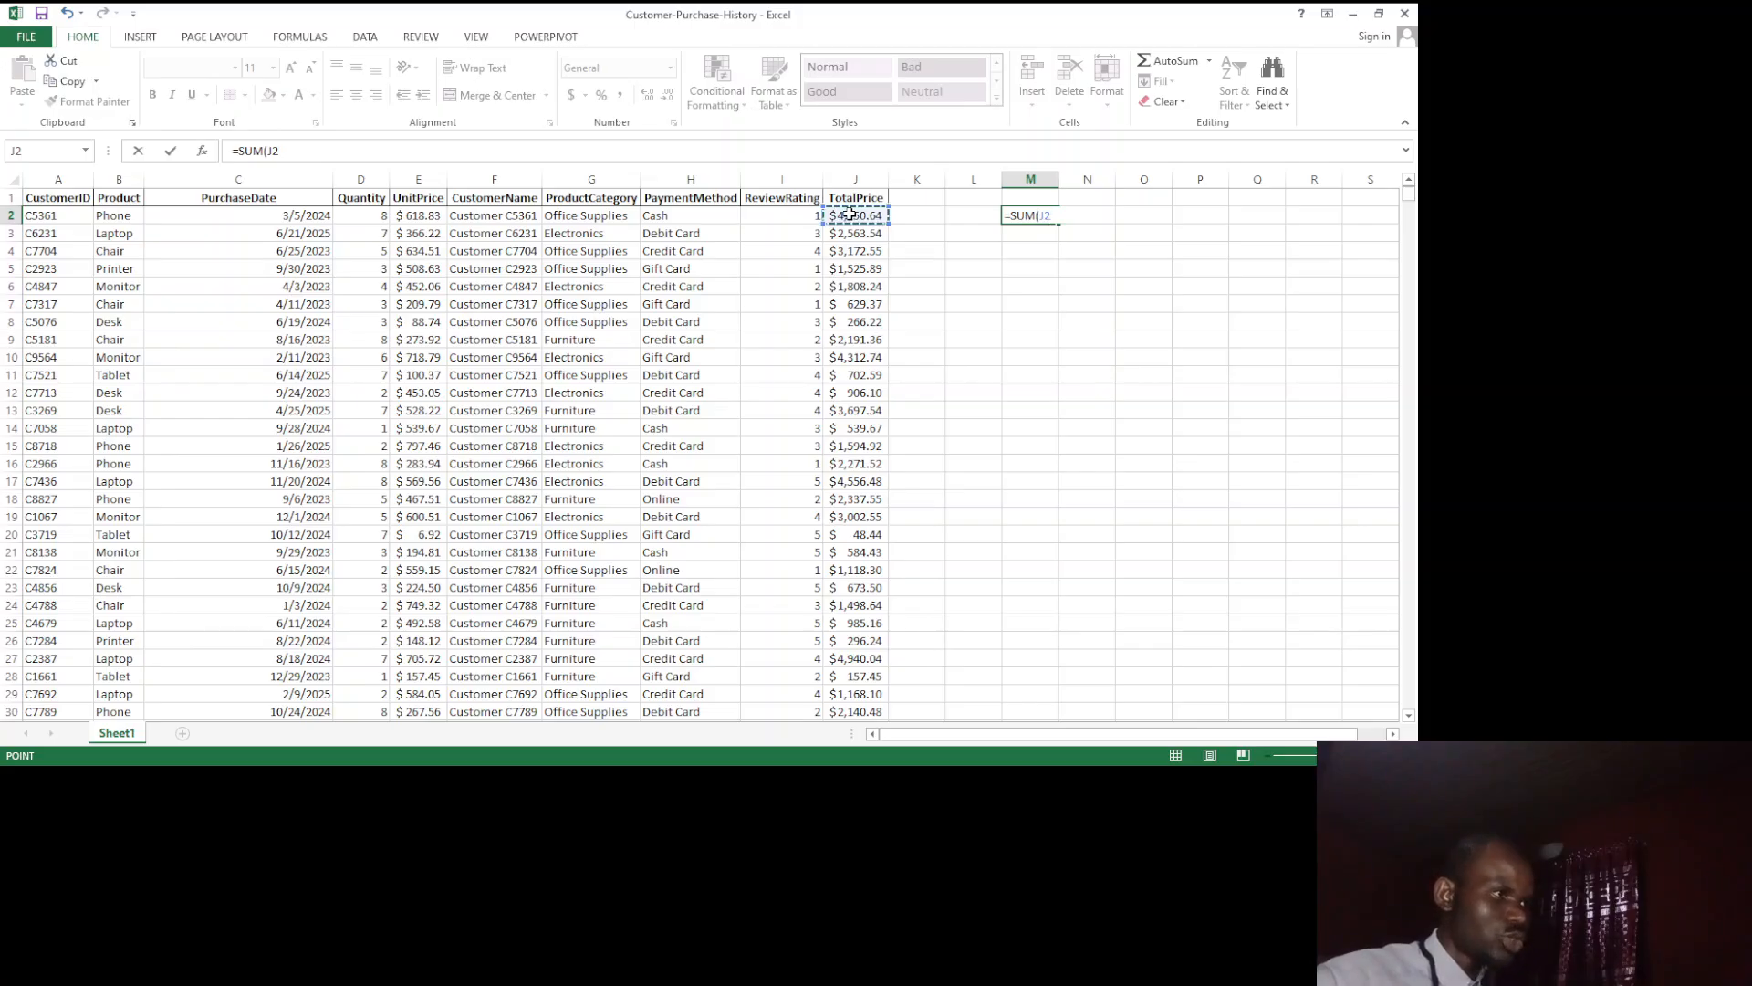
drag(849, 214, 855, 356)
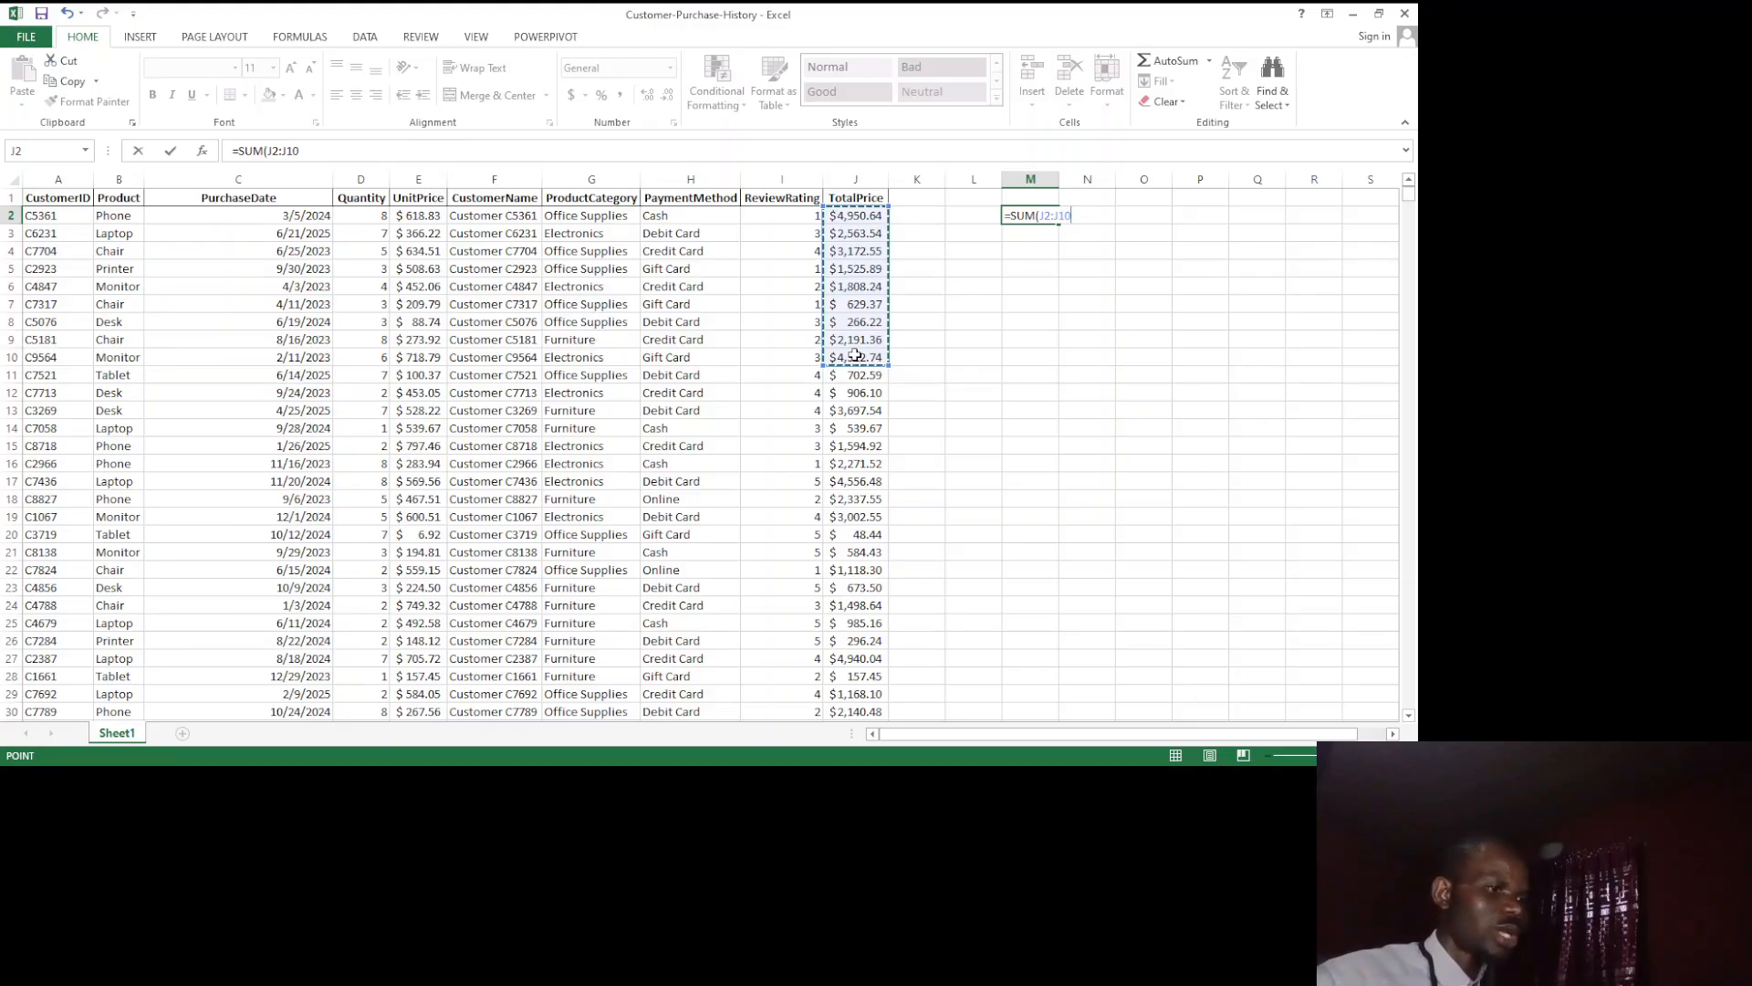
text())
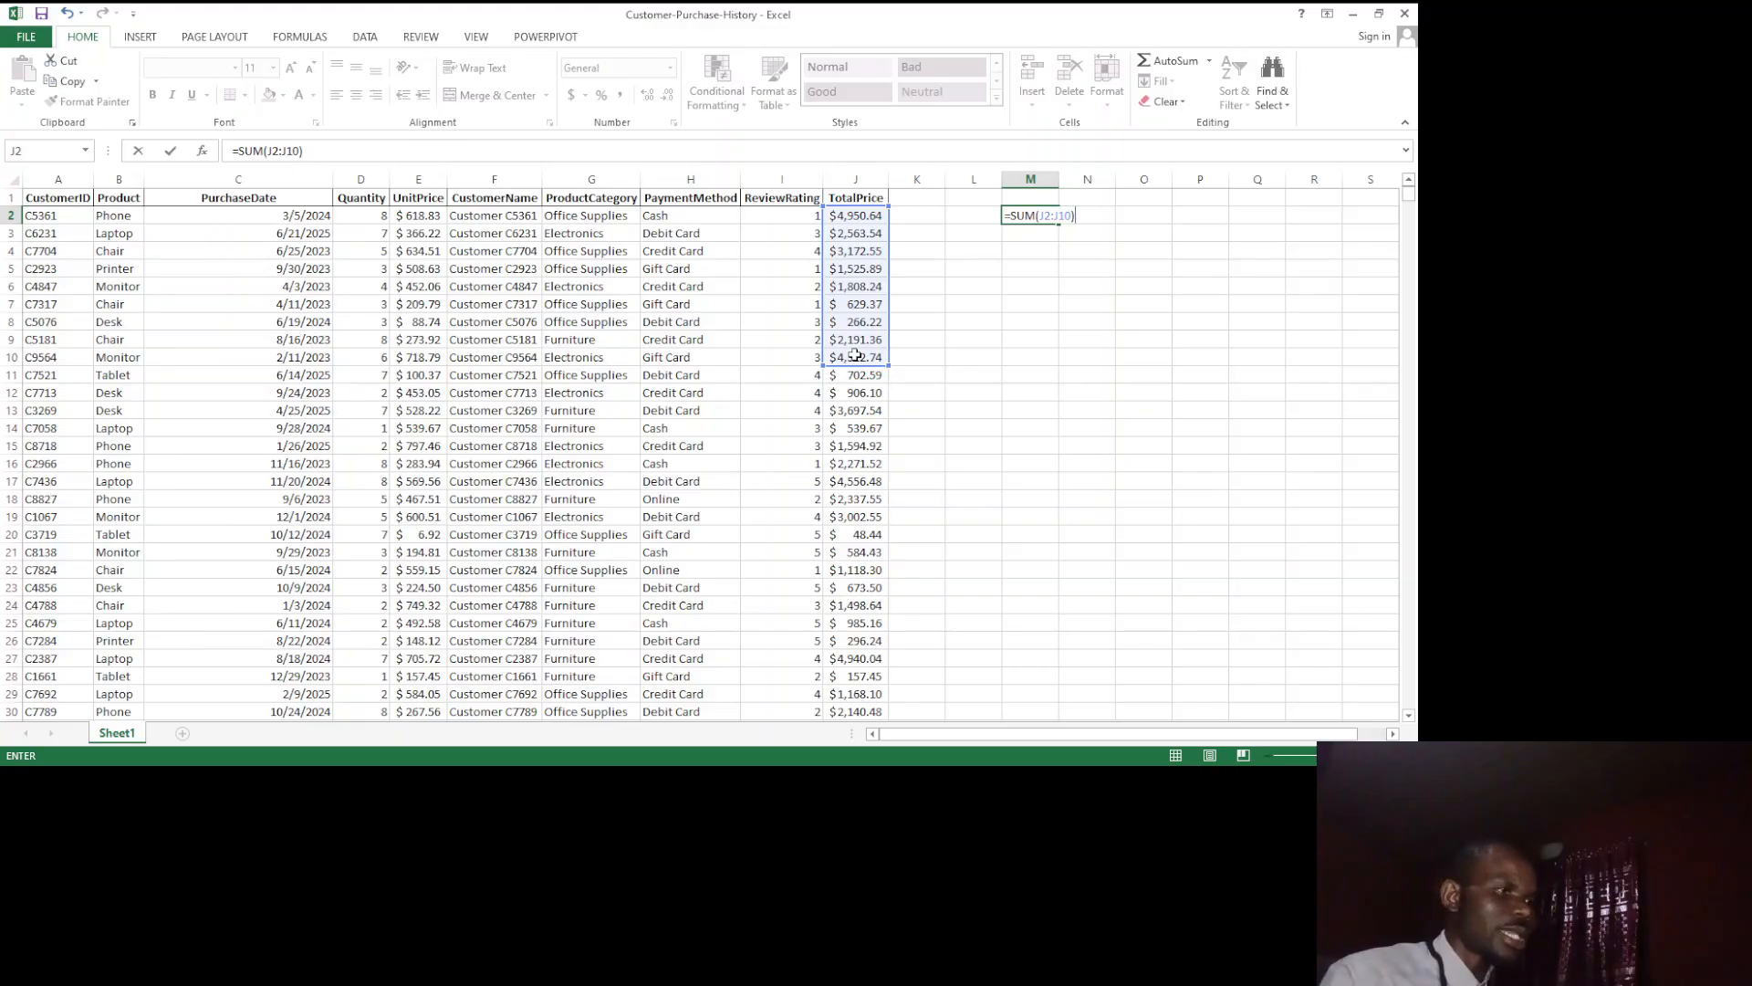
key(Return)
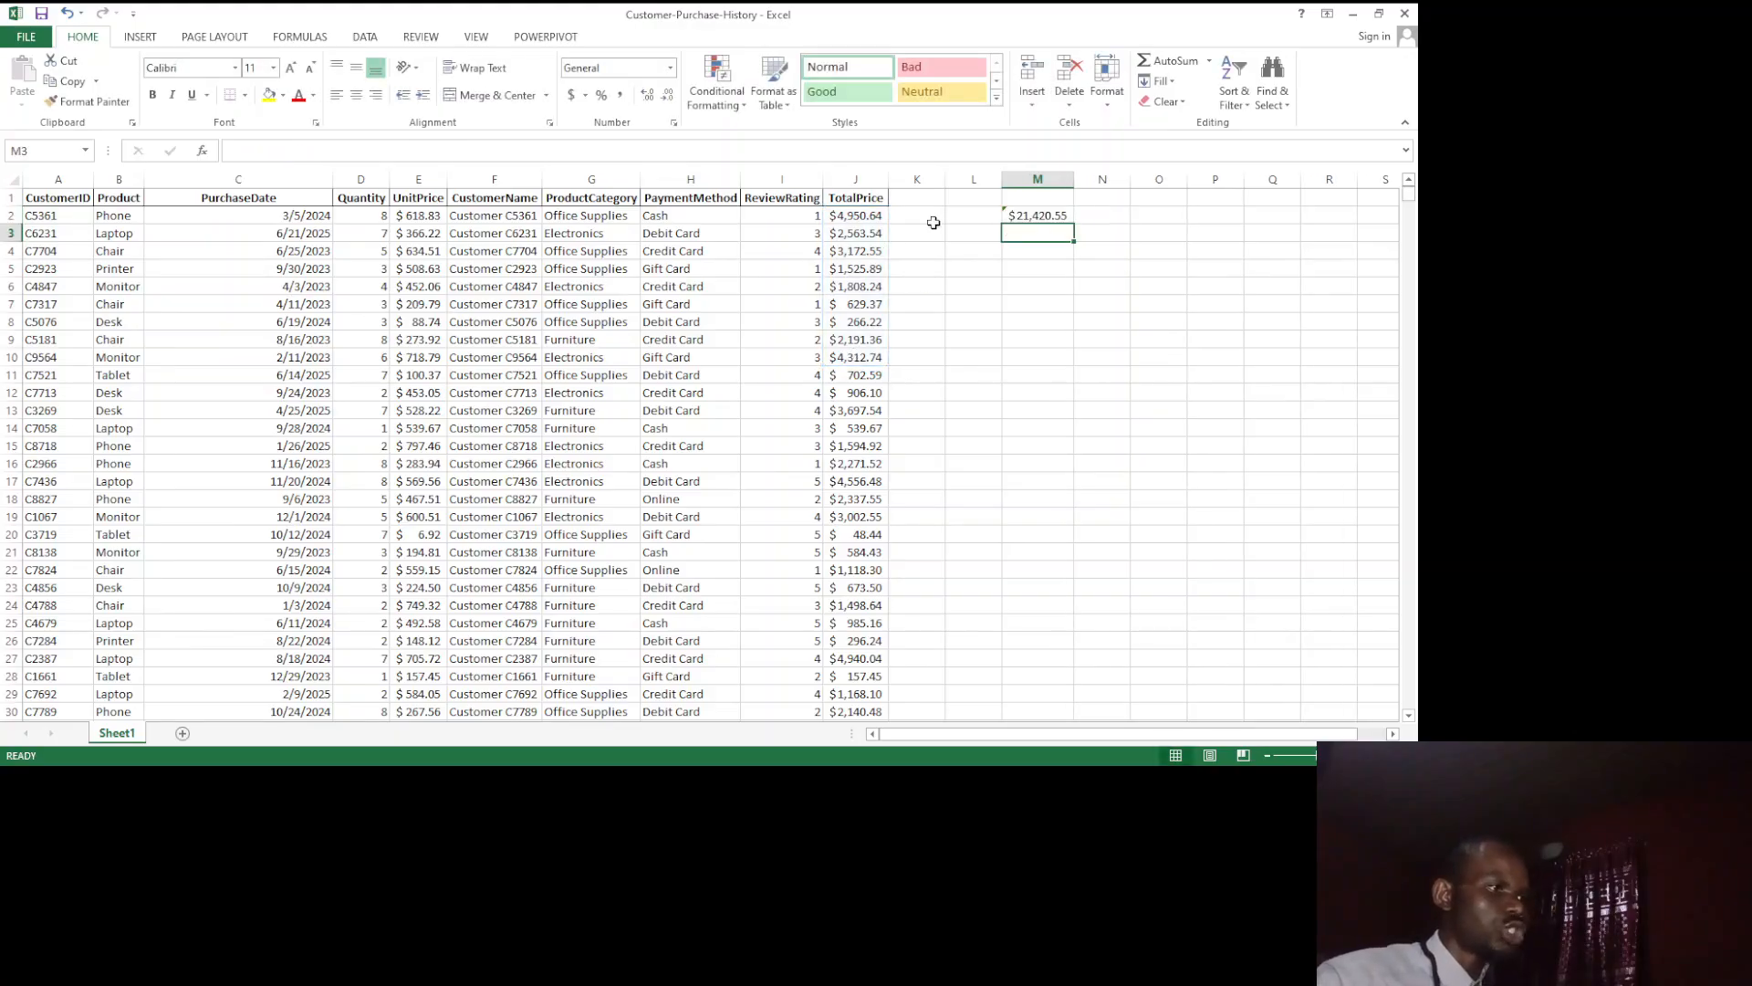
click(1050, 217)
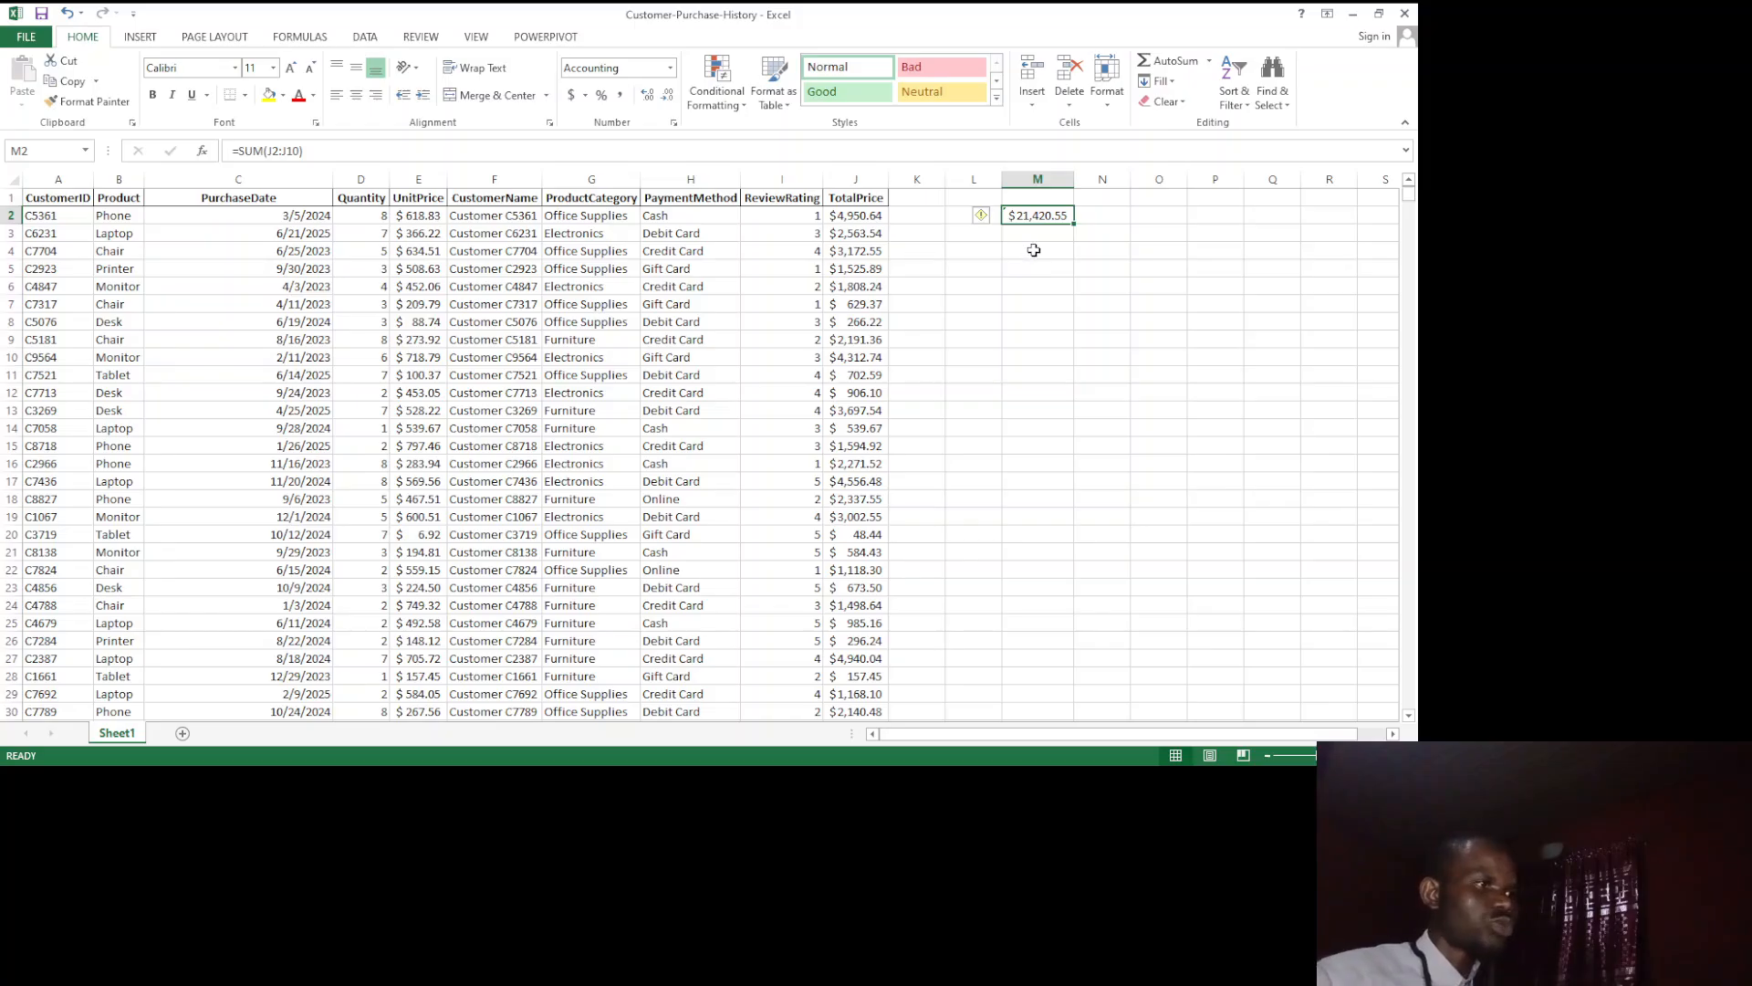
Step: Enter =SUM(J2,J4,J6,J8) in cell M4 to add four non-adjacent TotalPrice values
click(1031, 249)
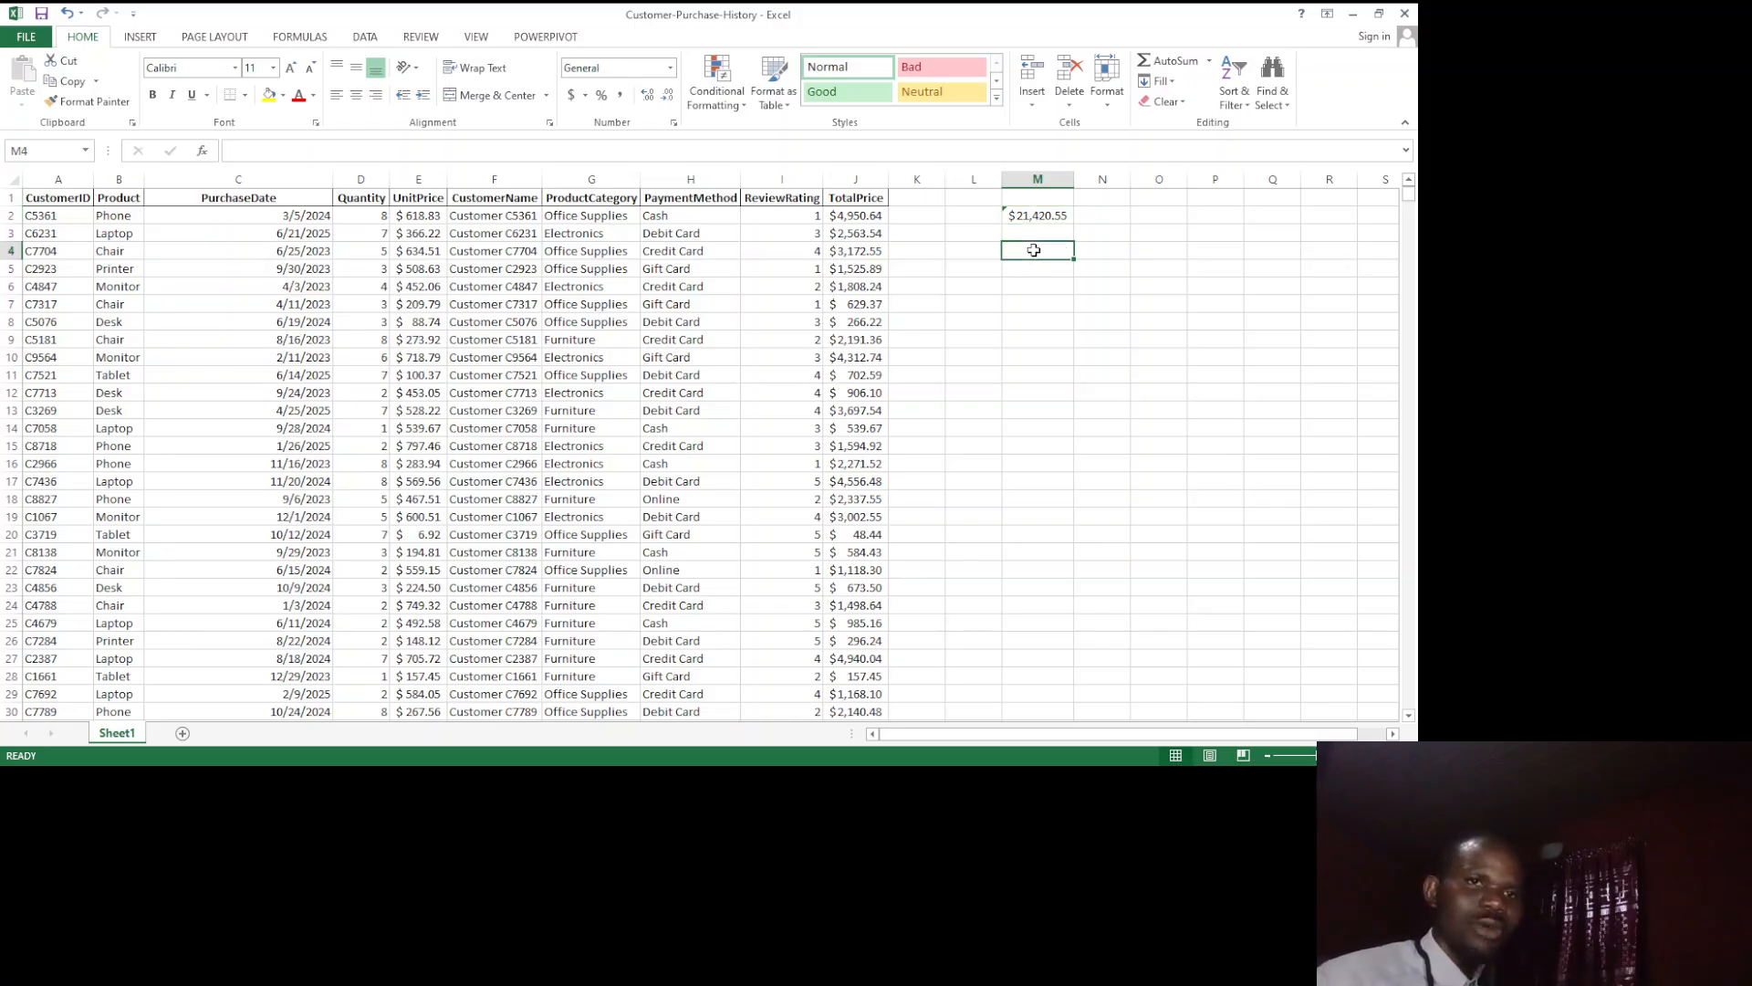
text(=SUM)
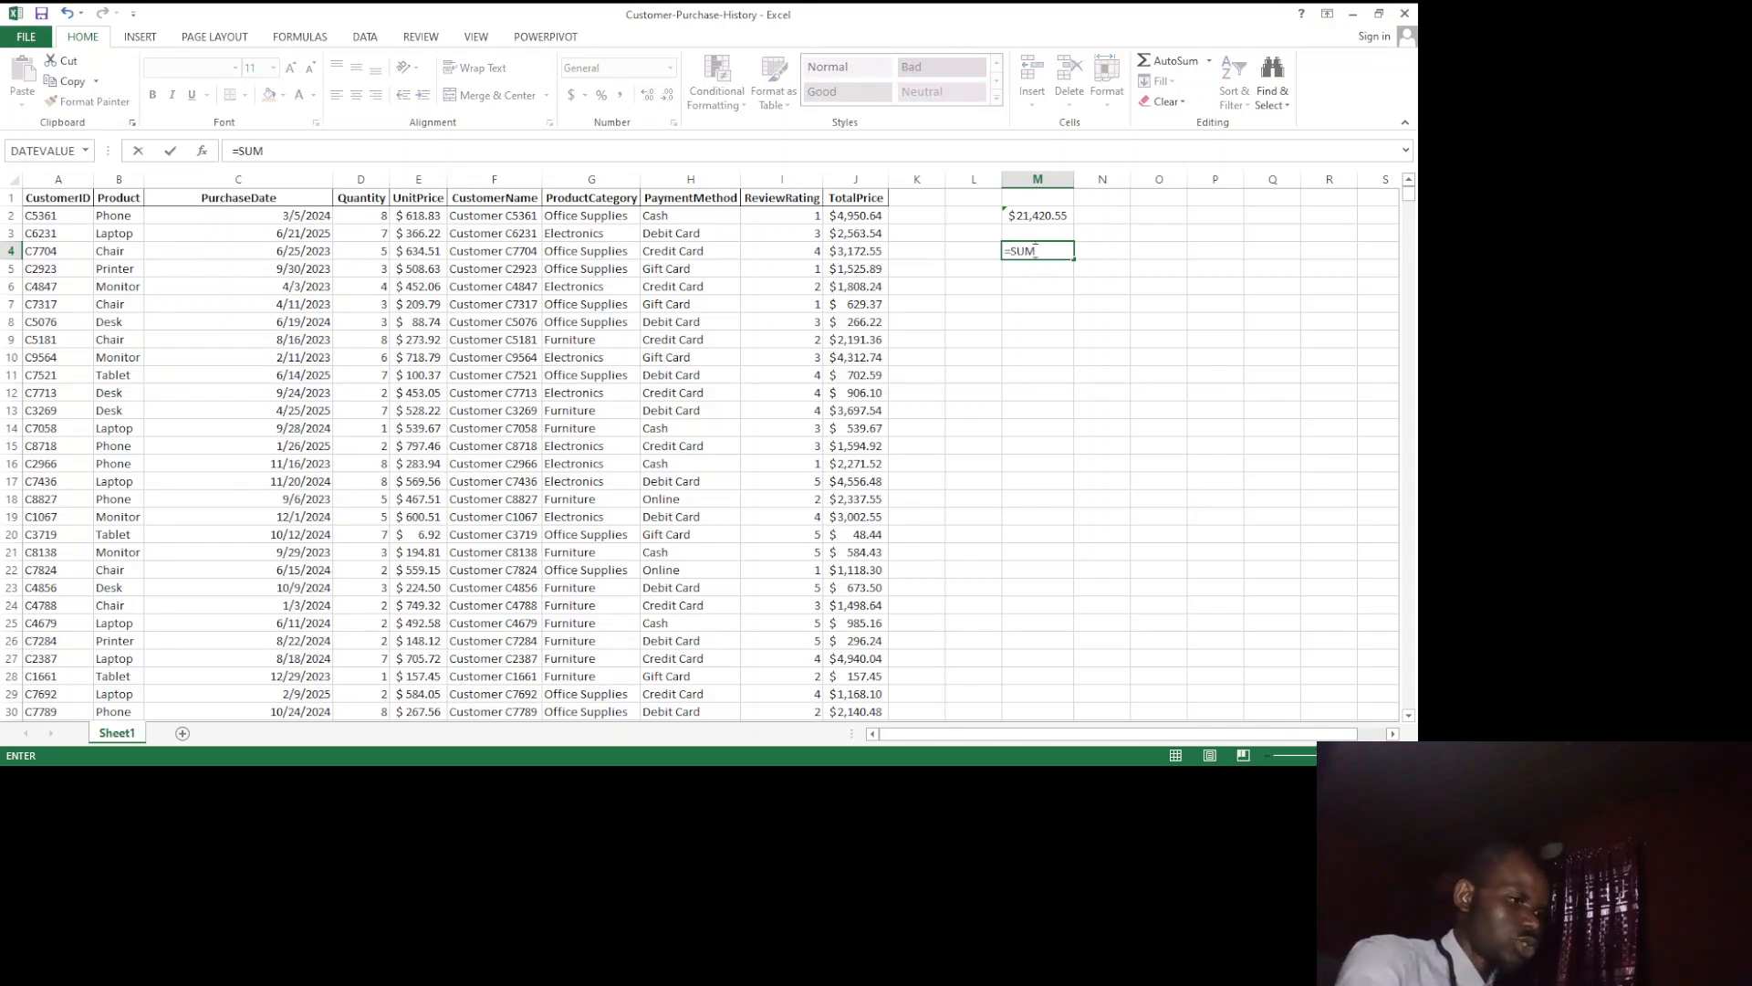
text(()
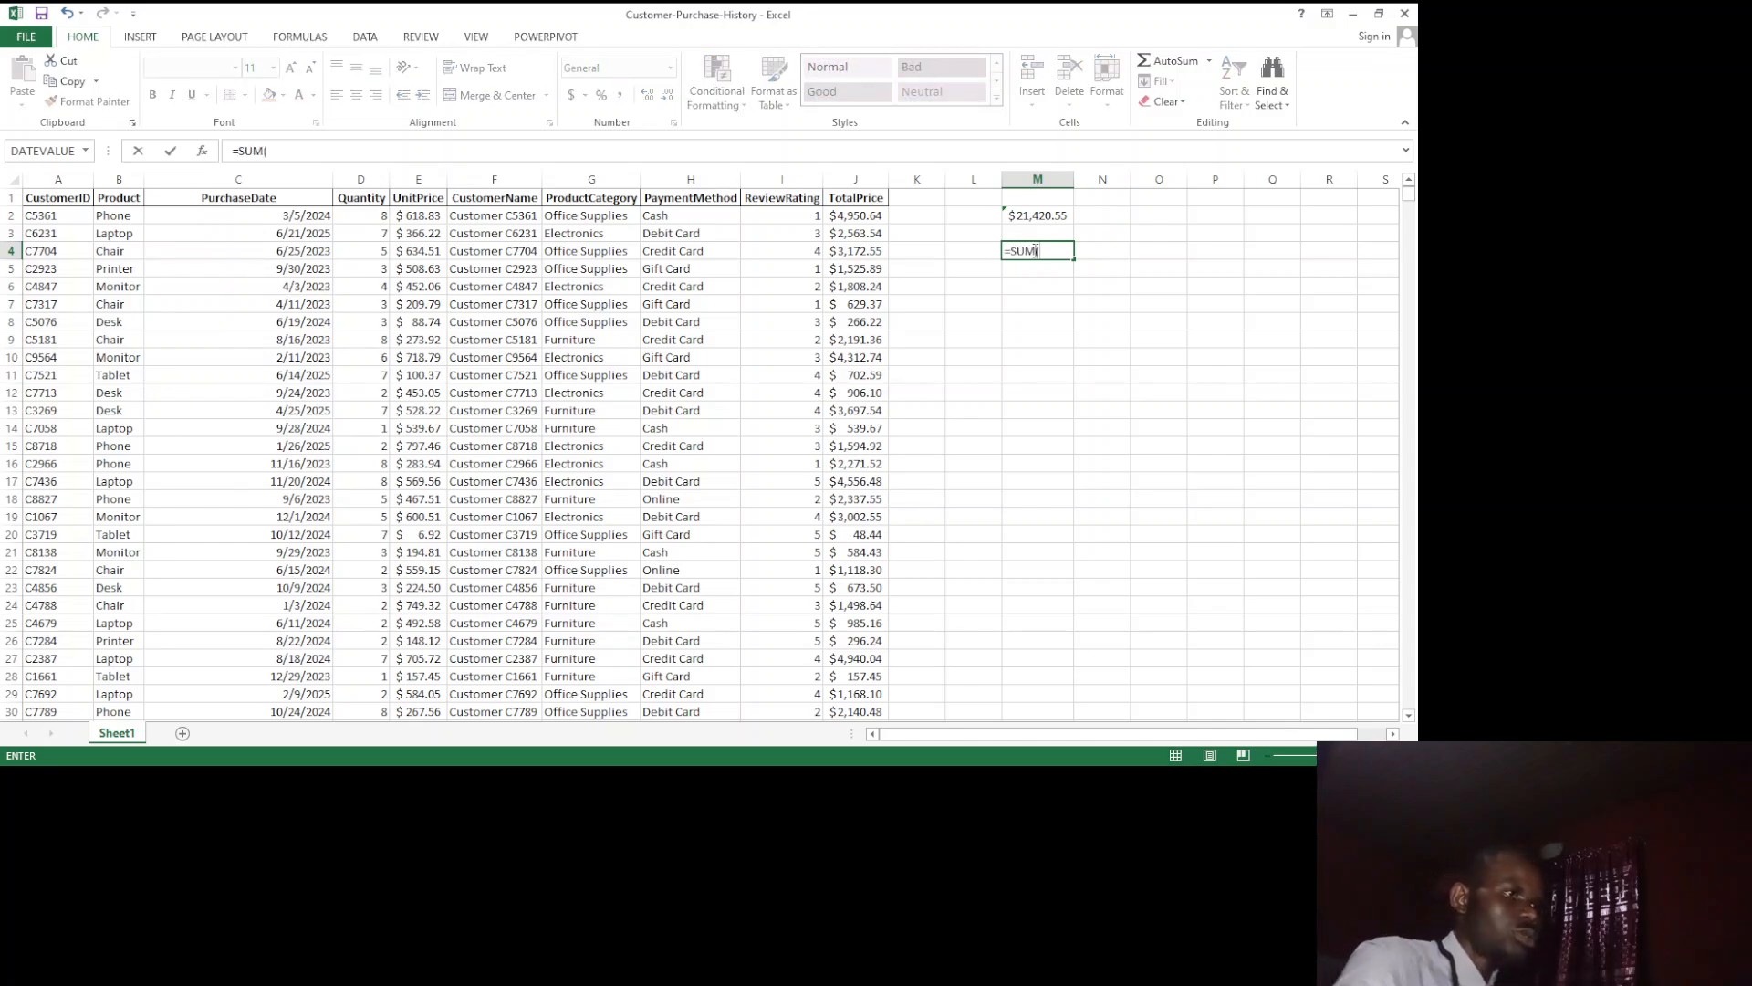
click(858, 215)
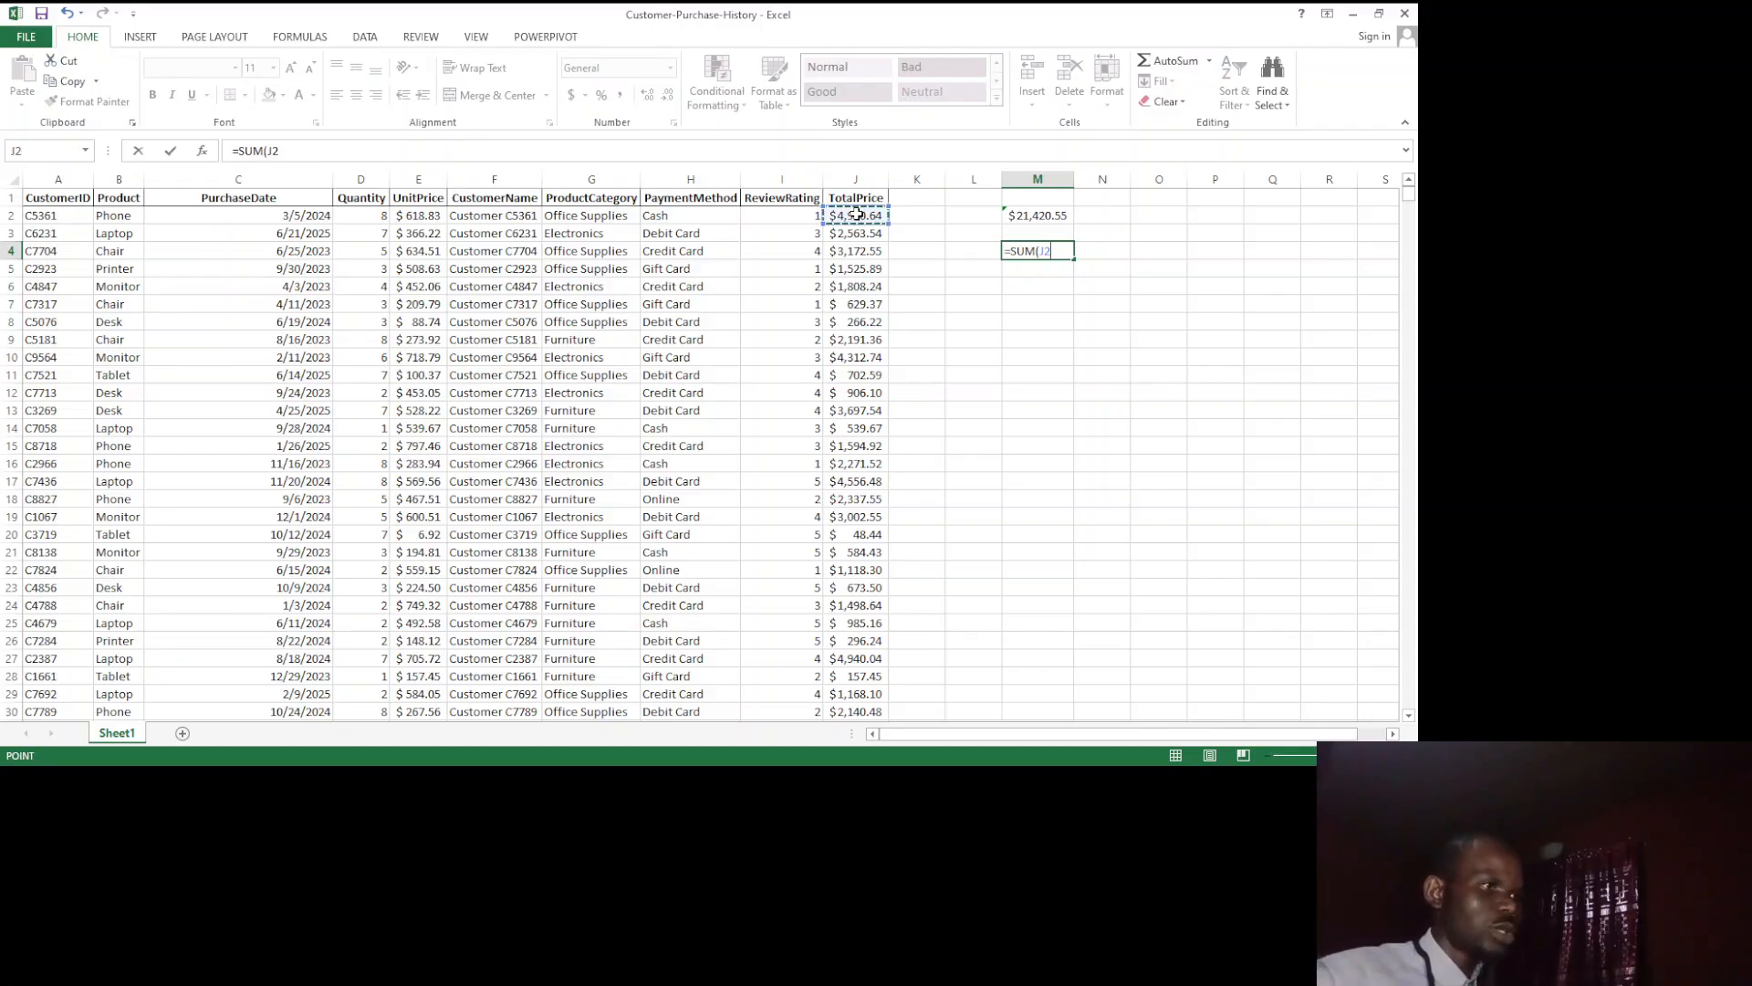
text(,)
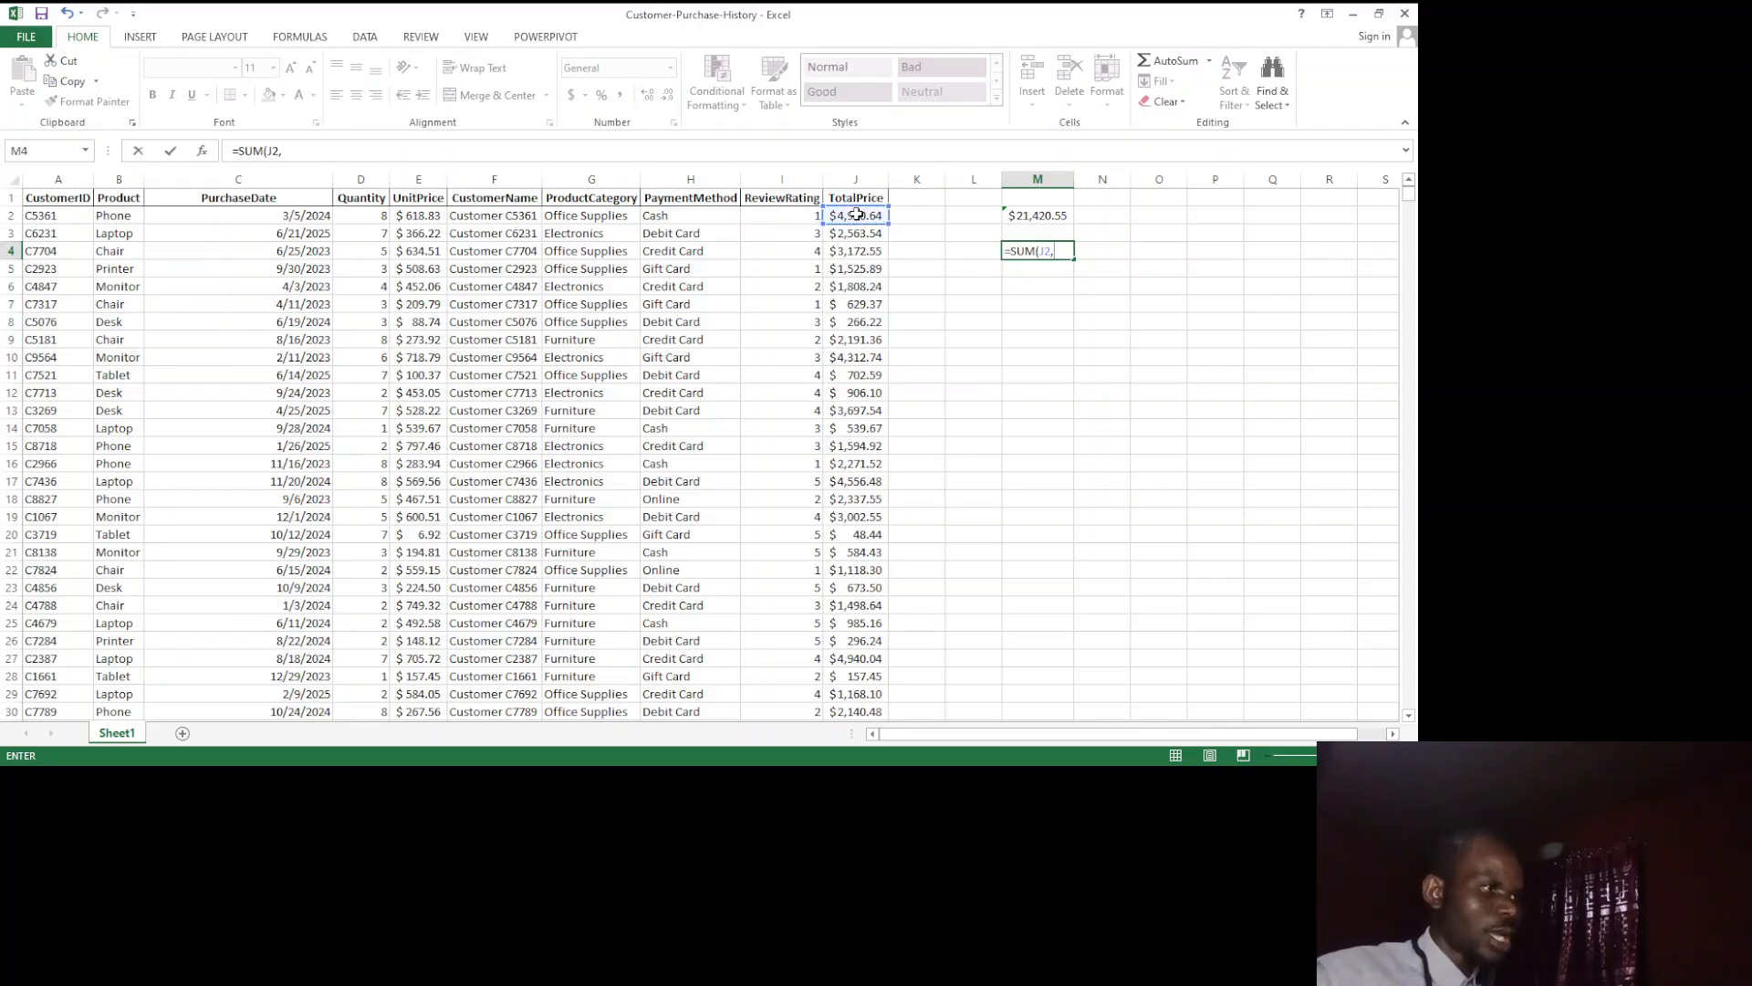
click(856, 255)
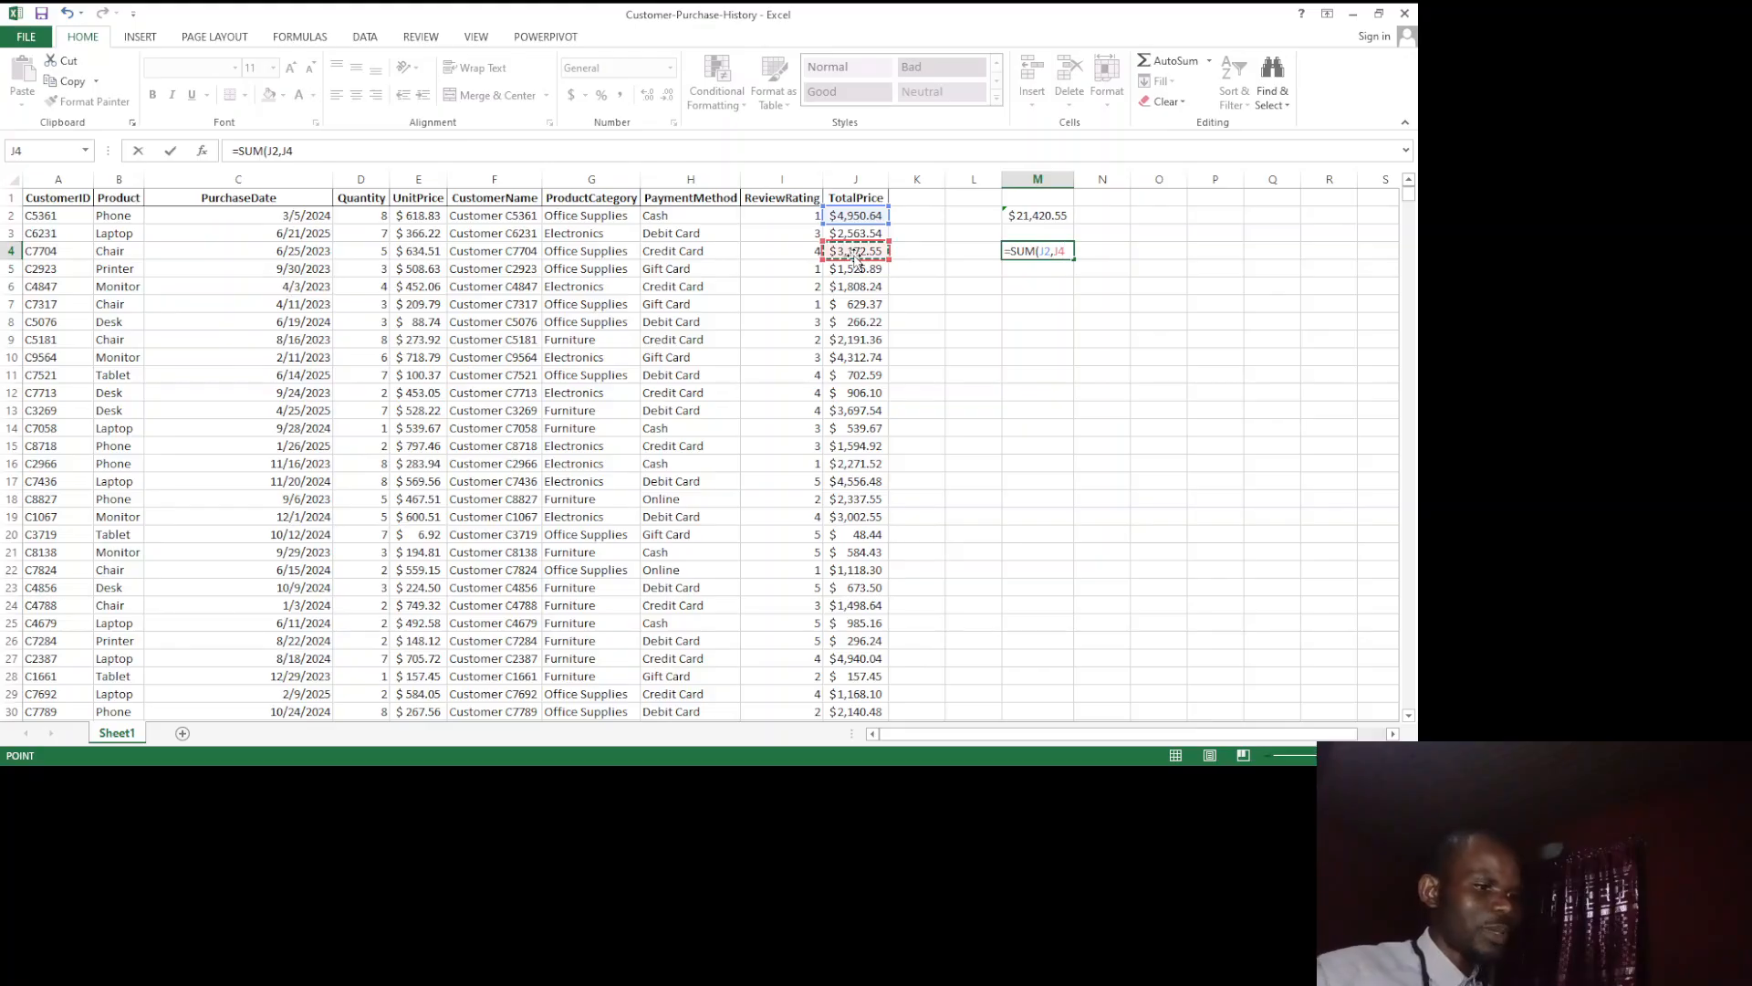
text(,)
click(848, 289)
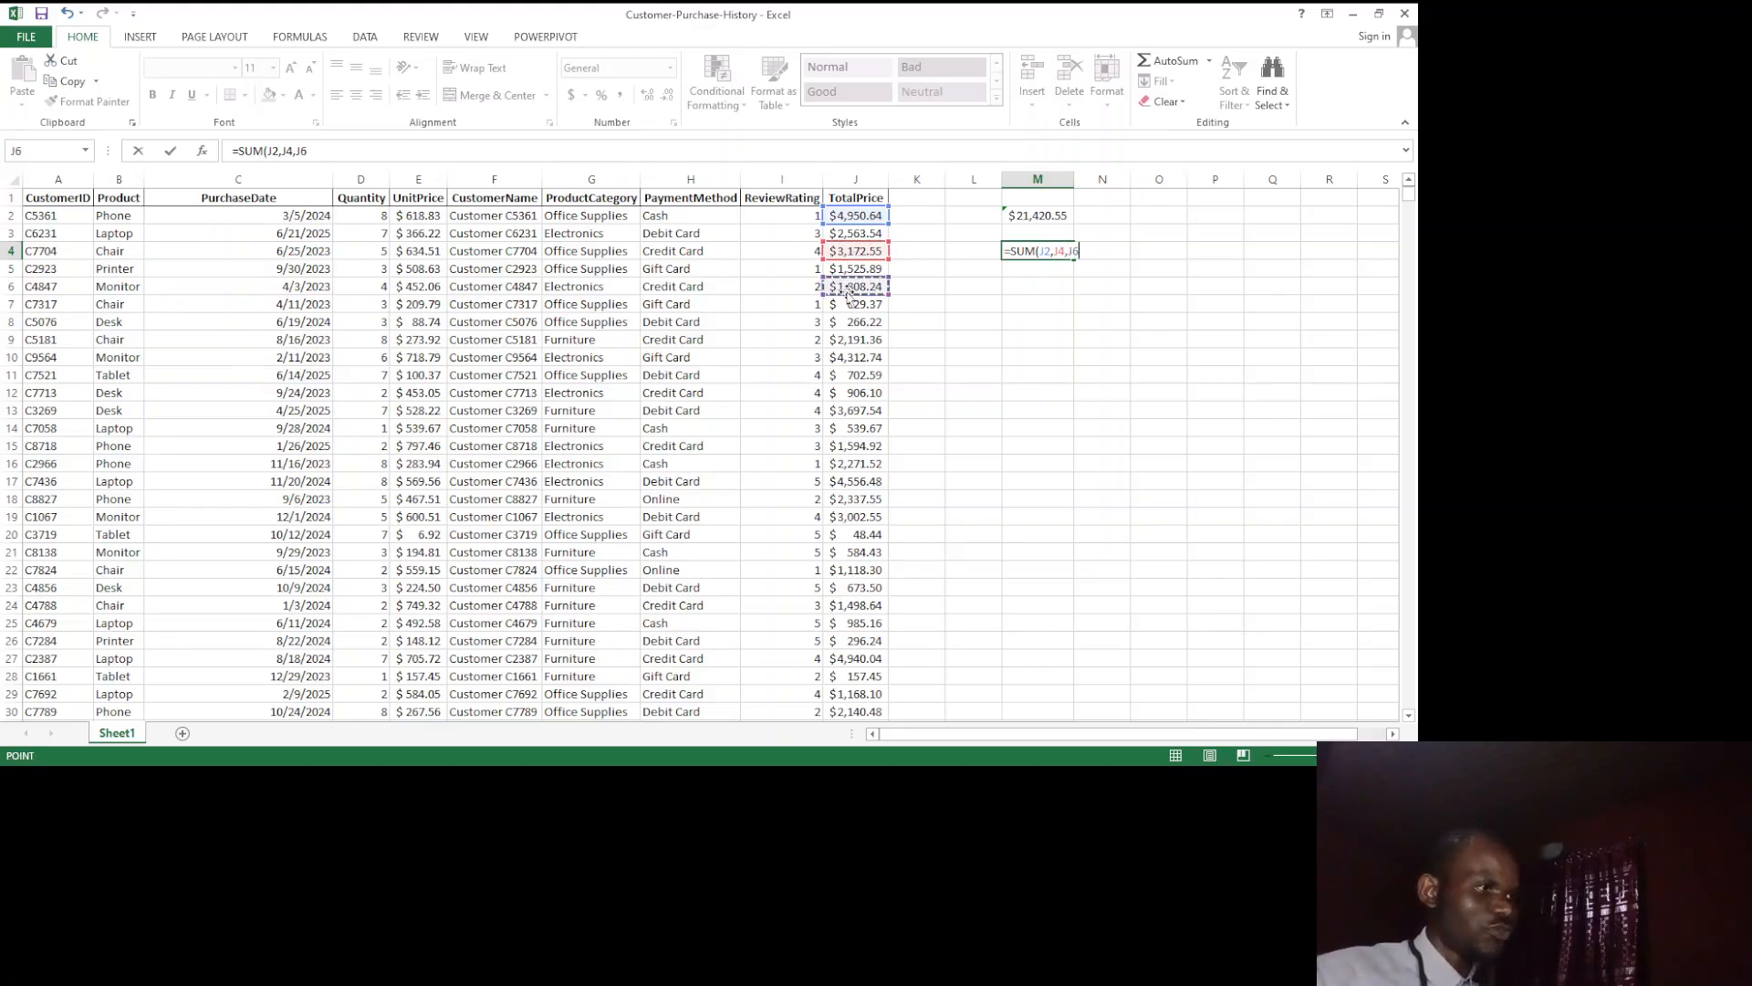
text(,)
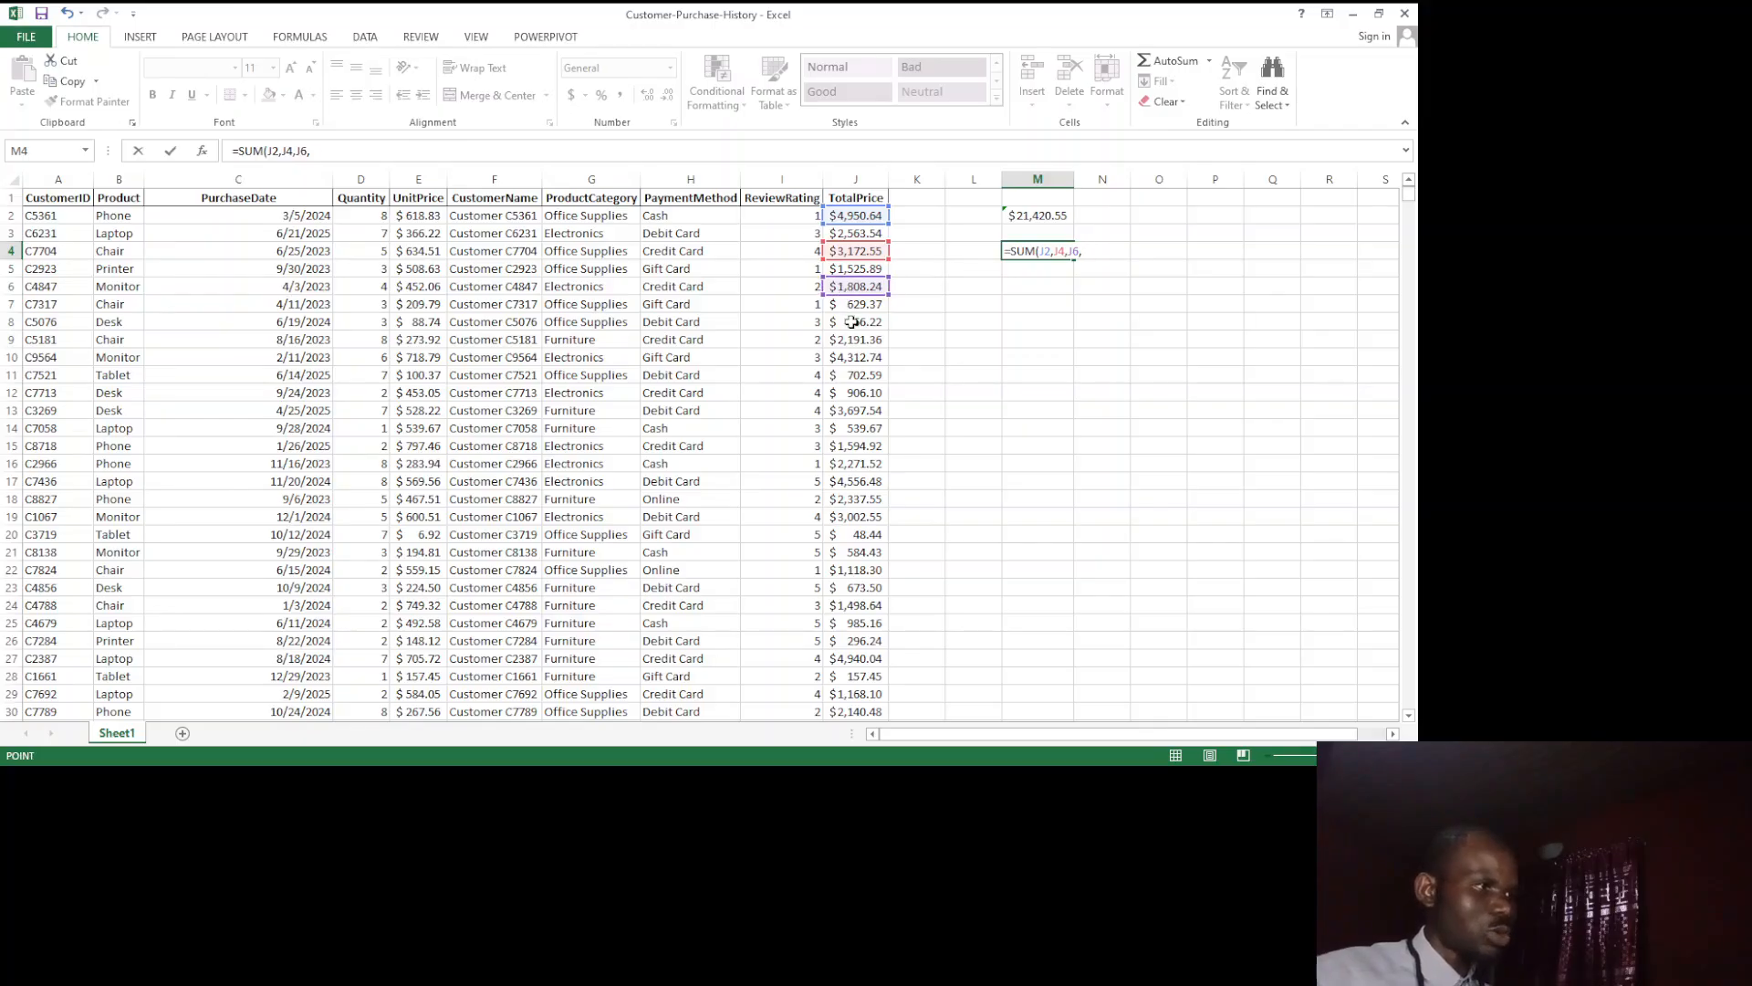
click(851, 321)
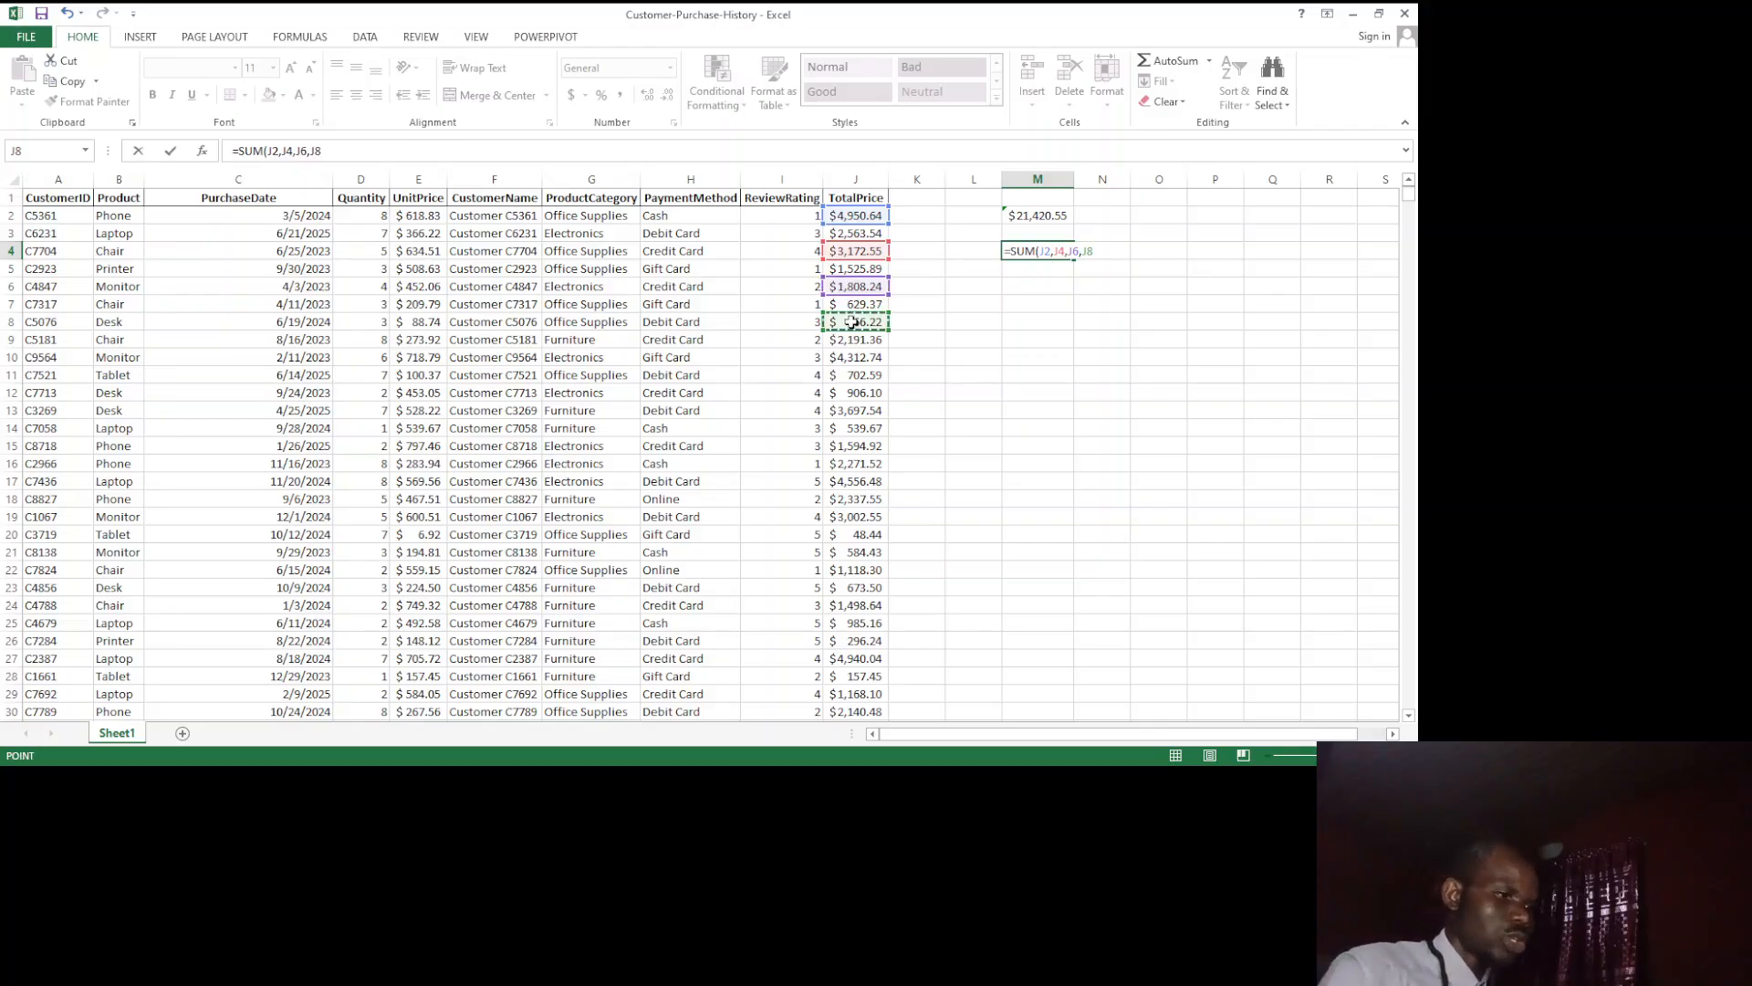
text())
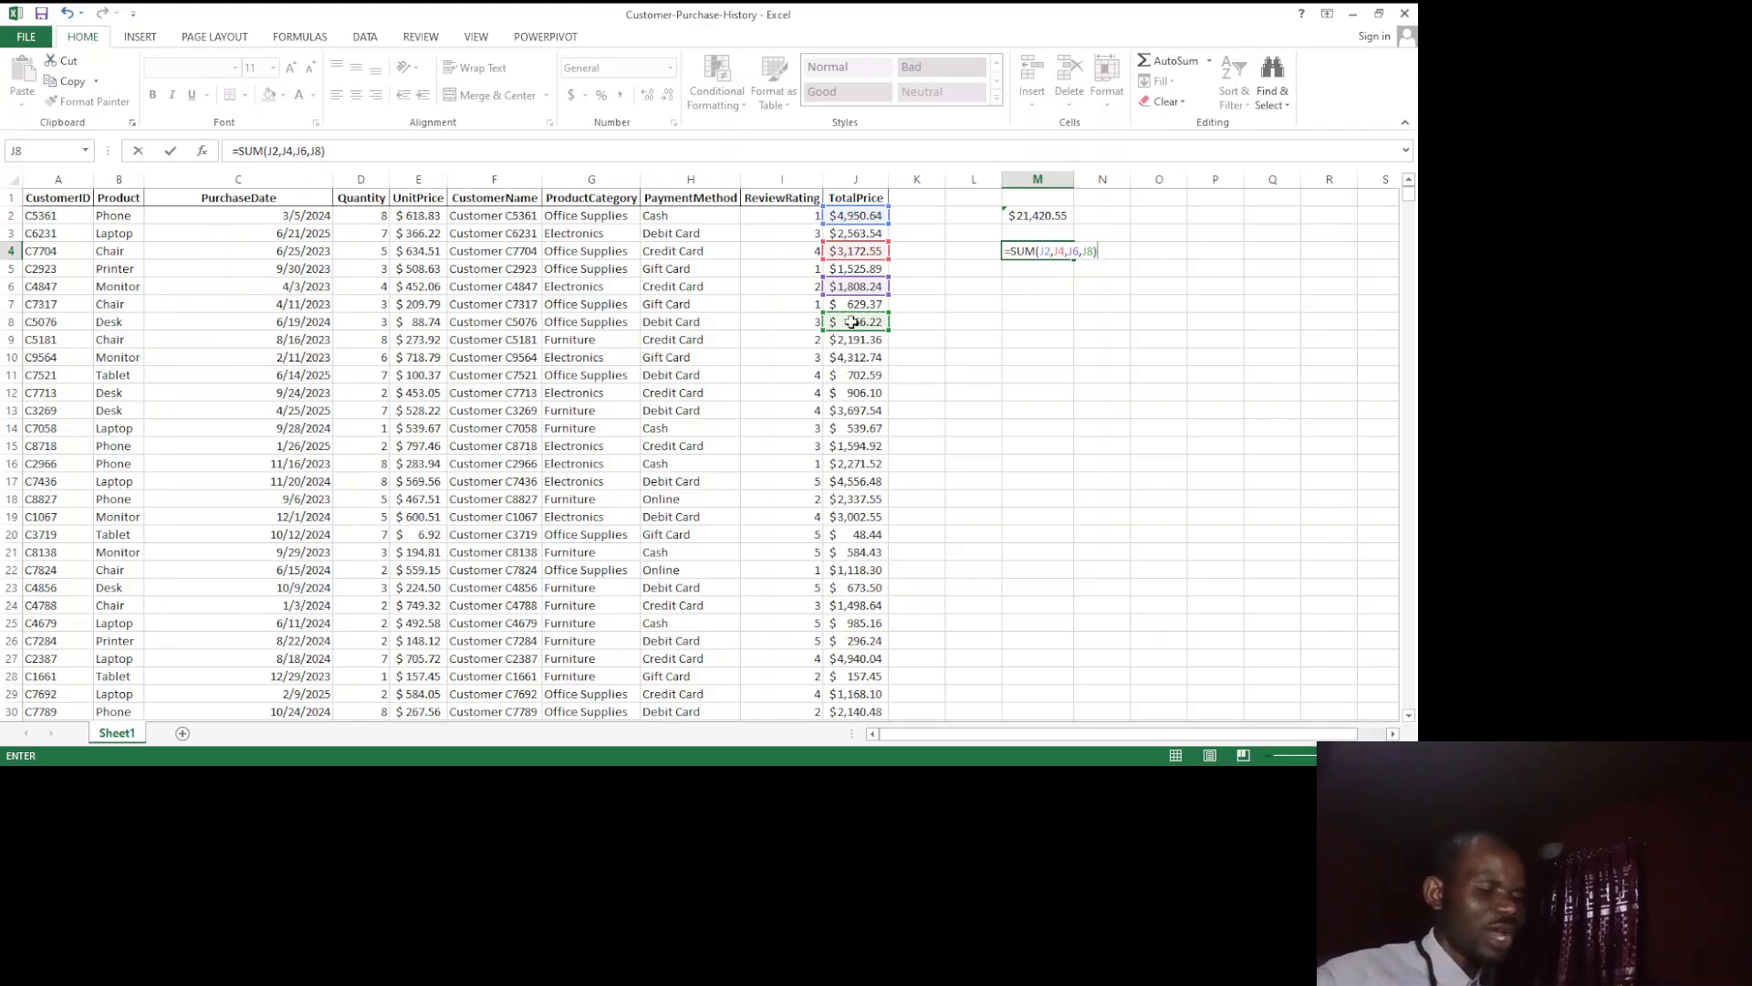
key(Return)
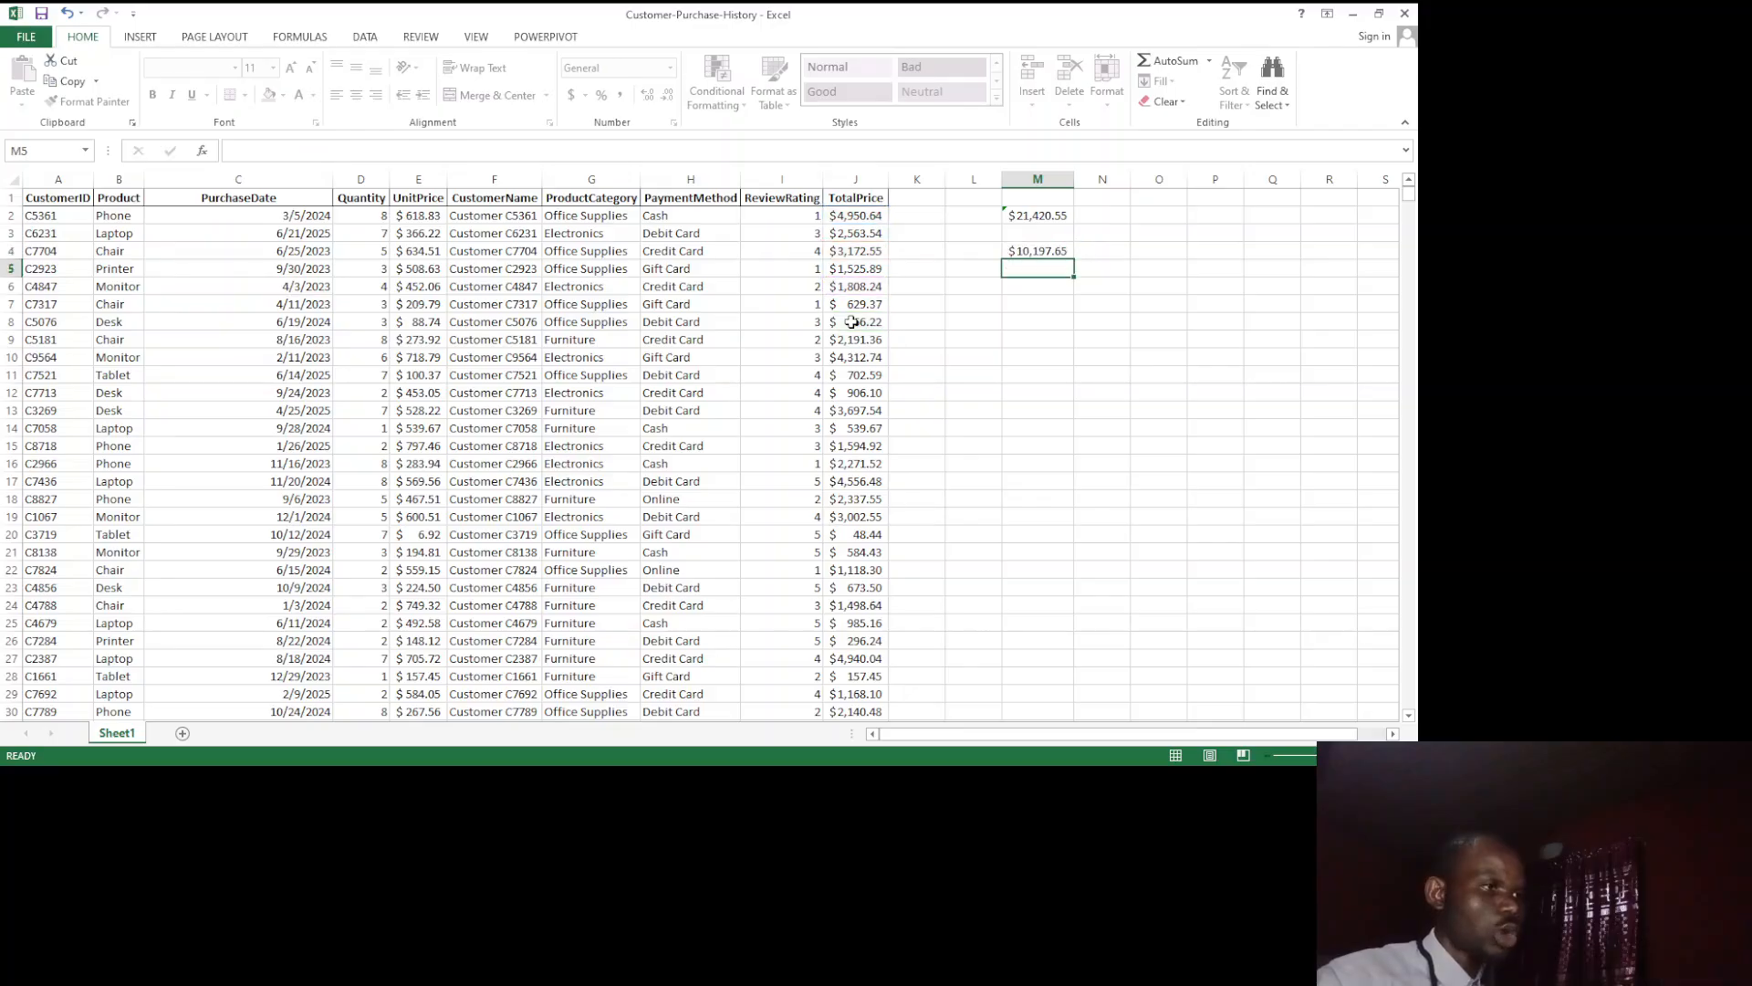
Step: Enter =SUM(56,89,12) in cell M7 to add three directly written numbers
click(1035, 307)
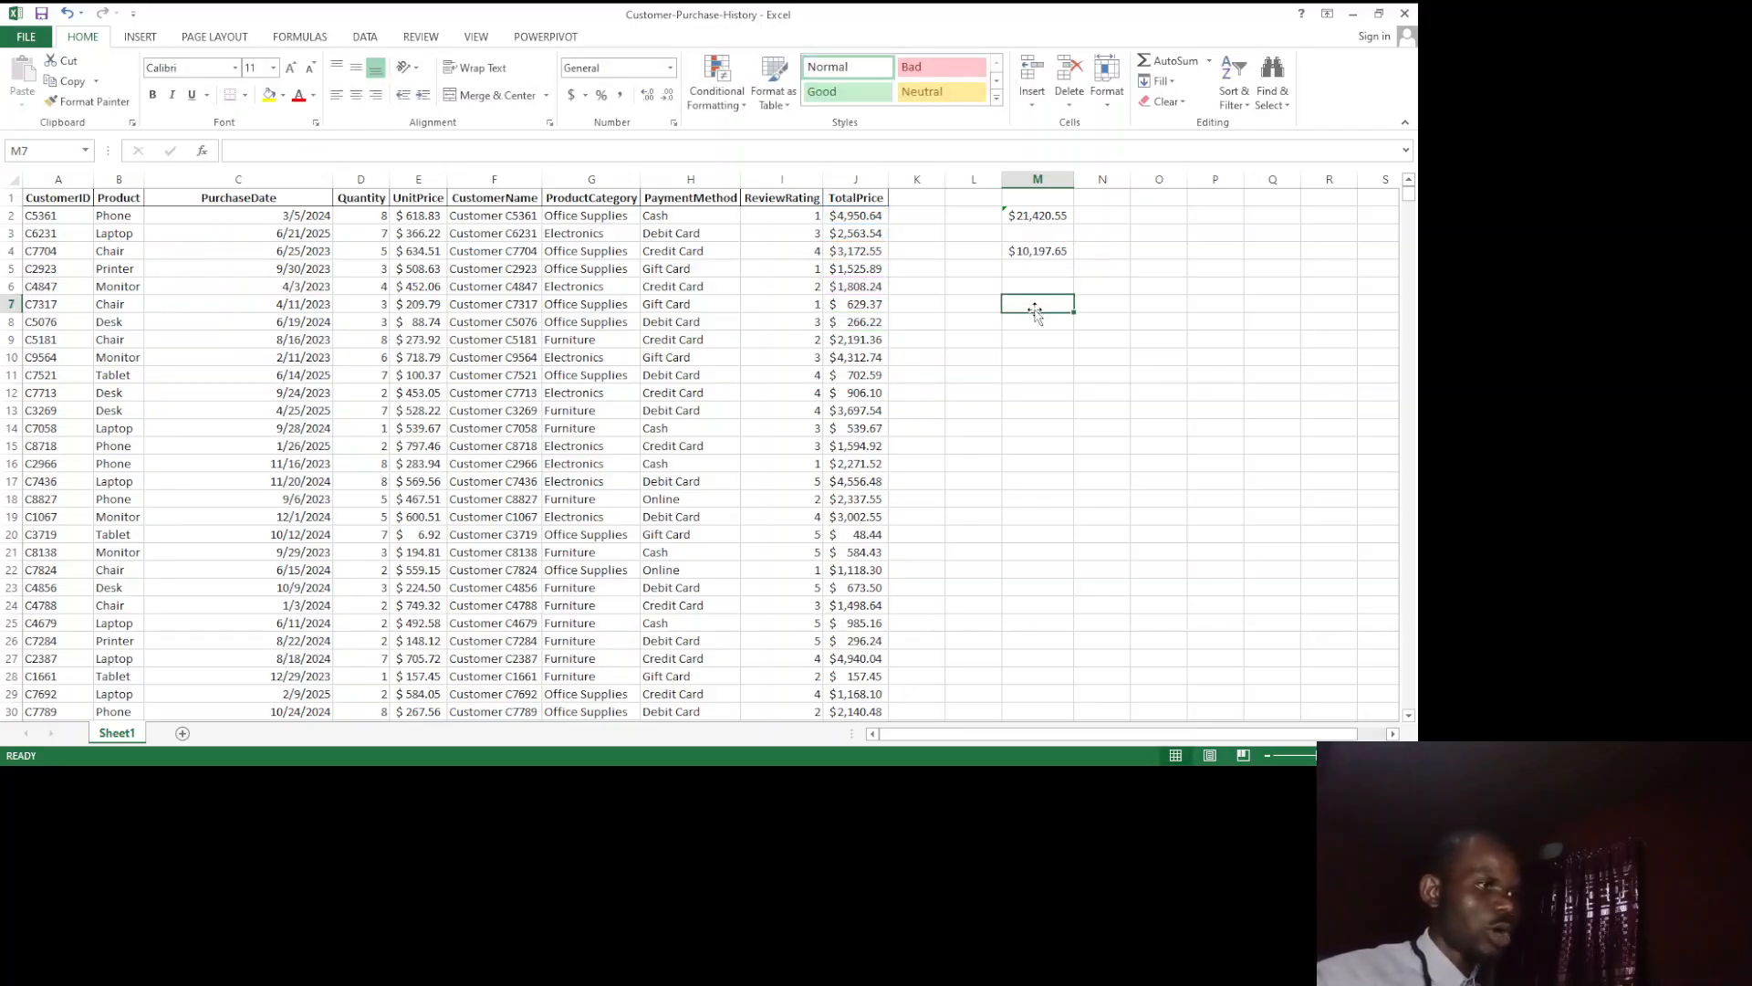
text(=)
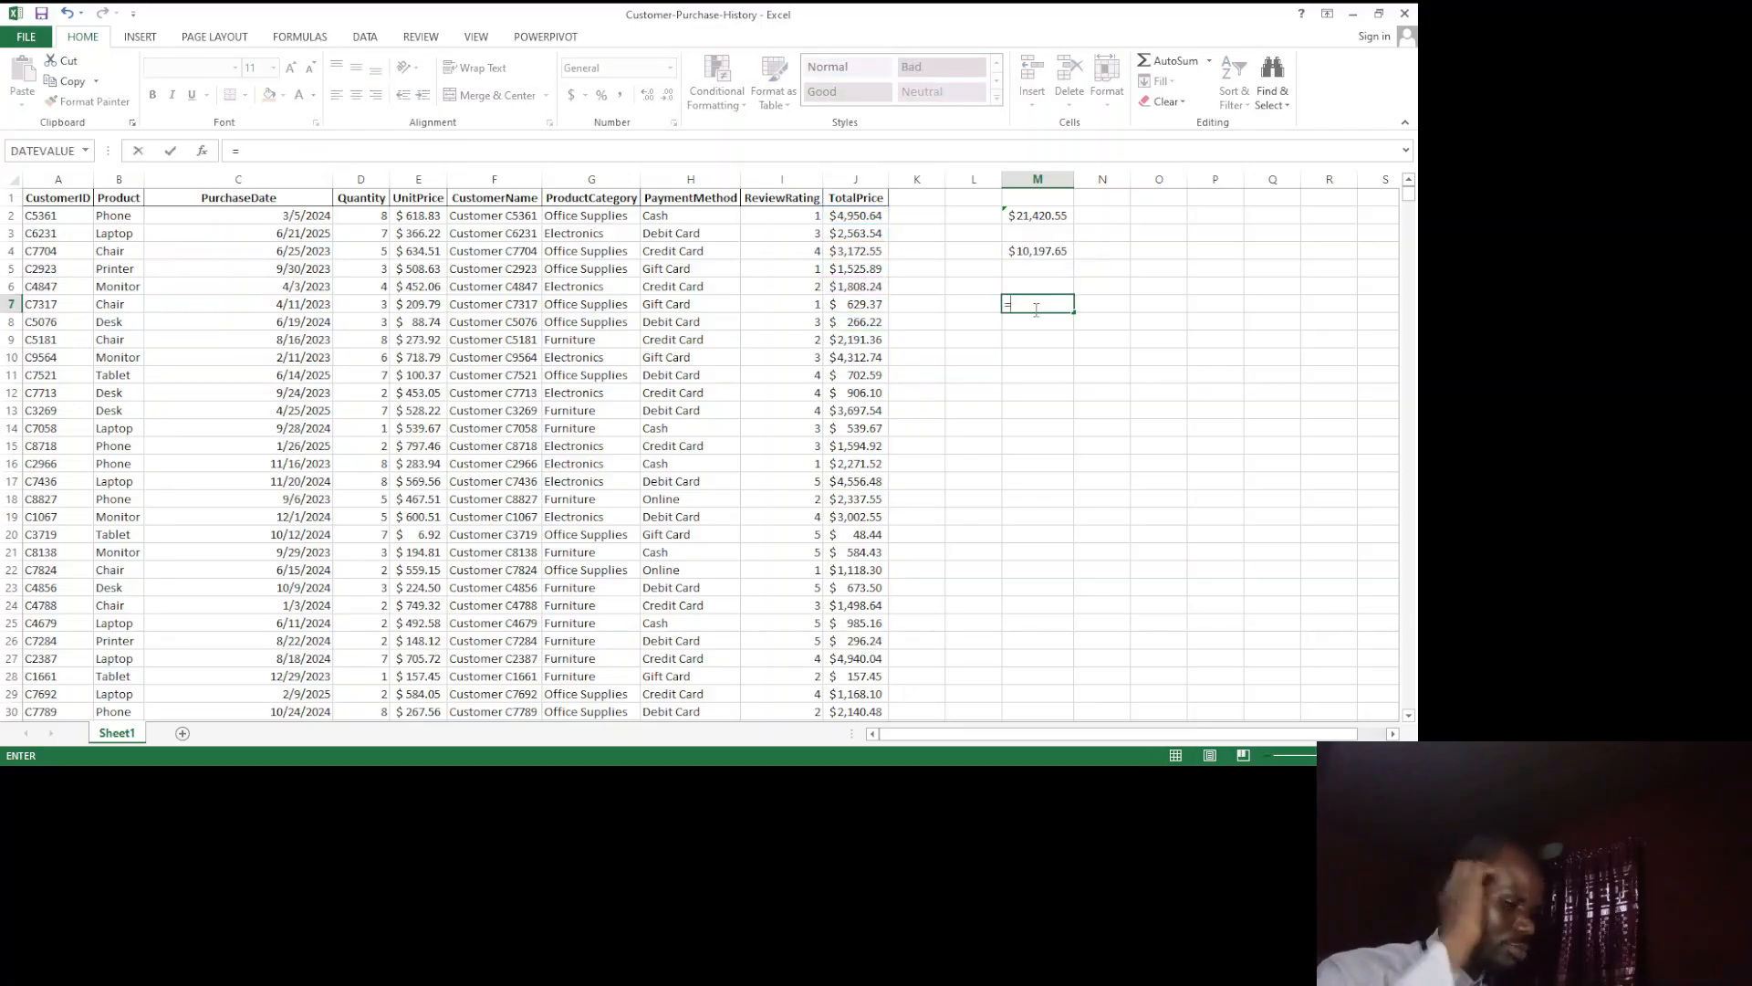
text(SUM()
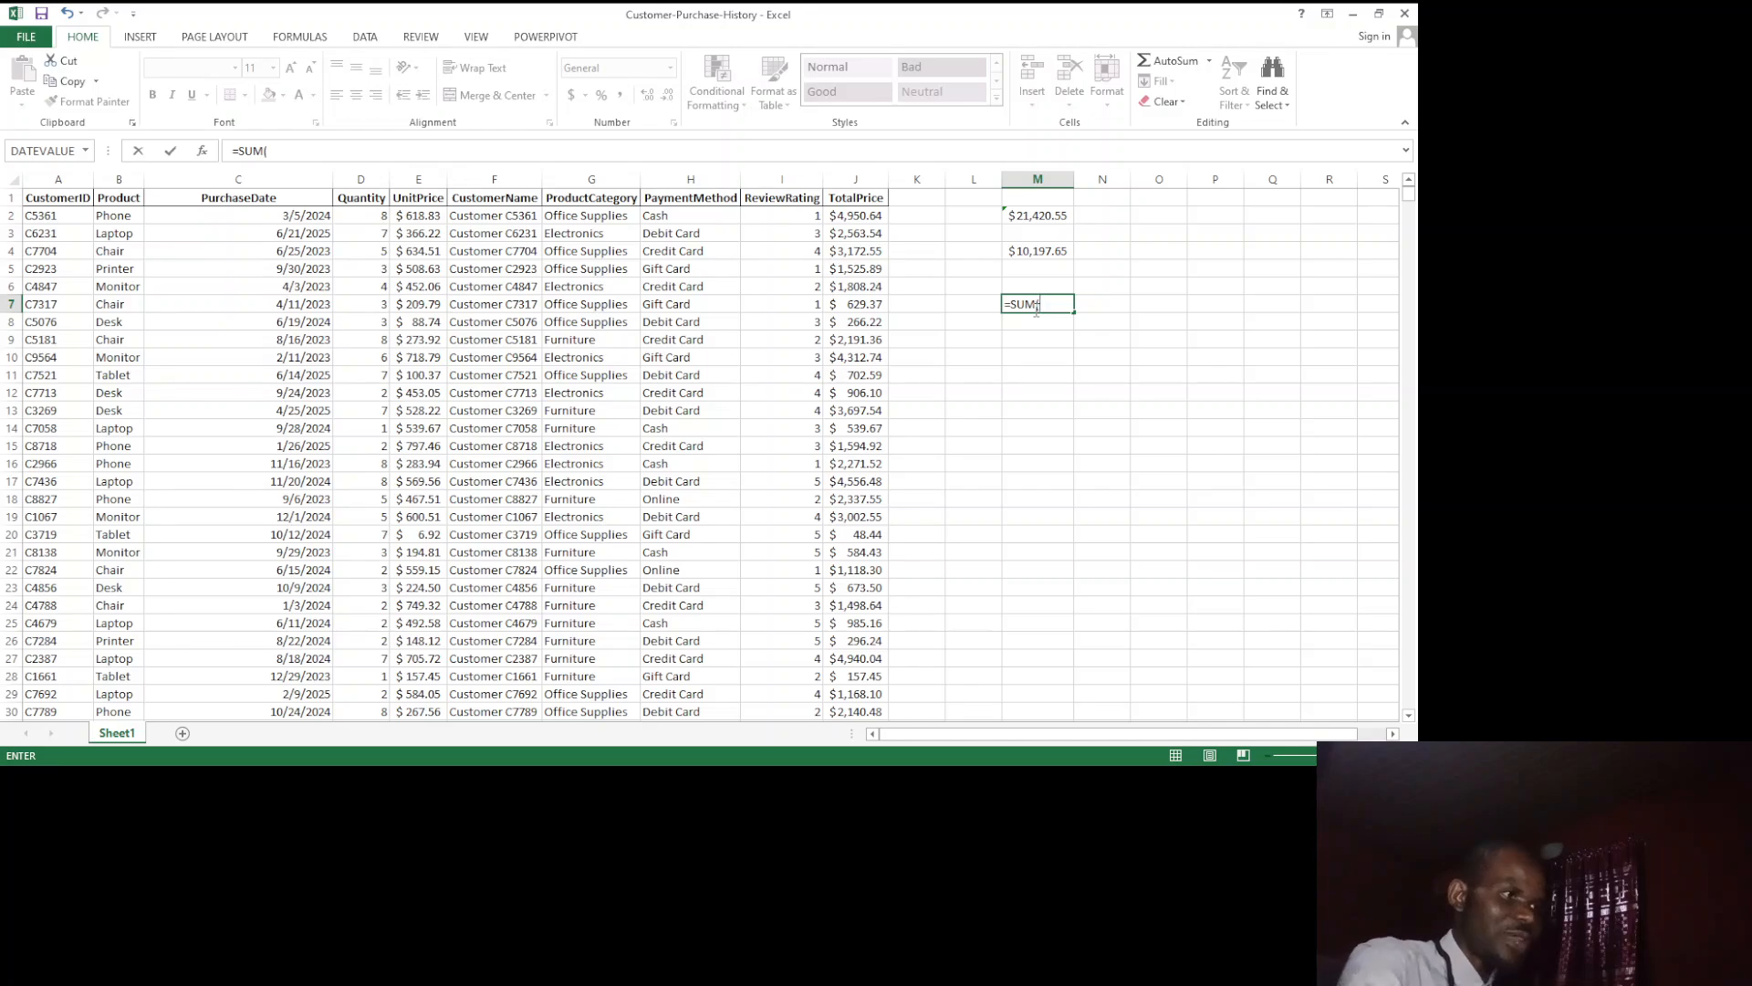
text(56)
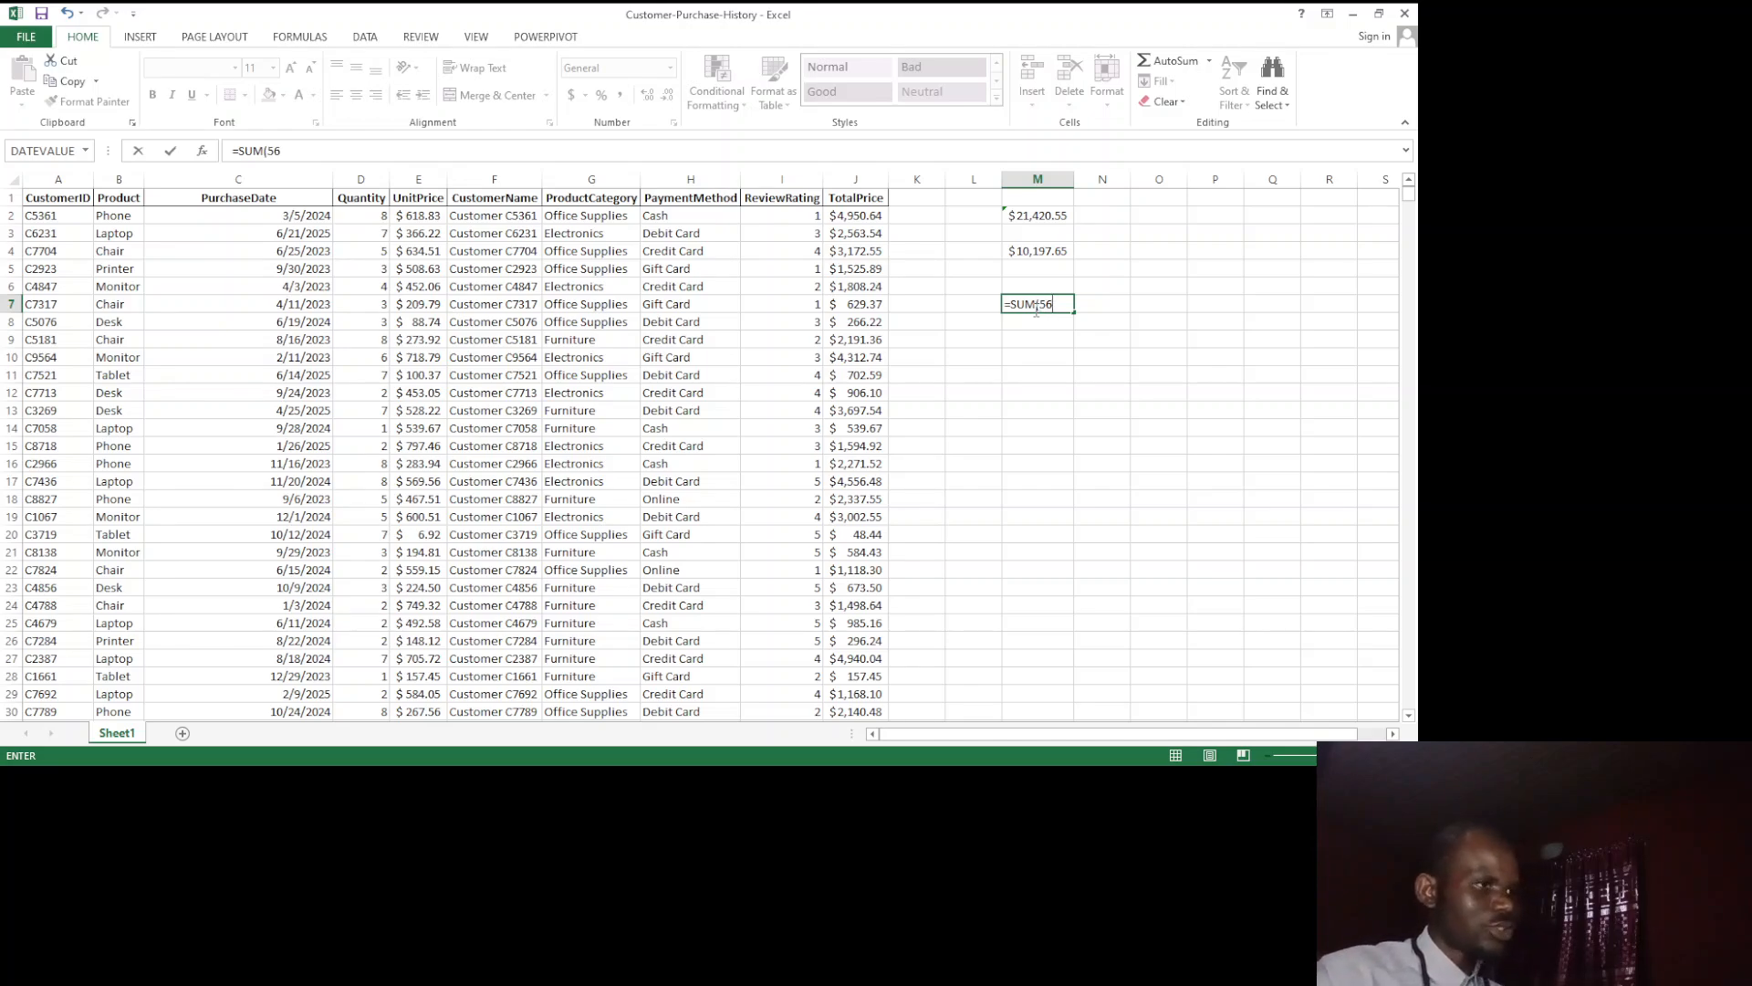
text(,)
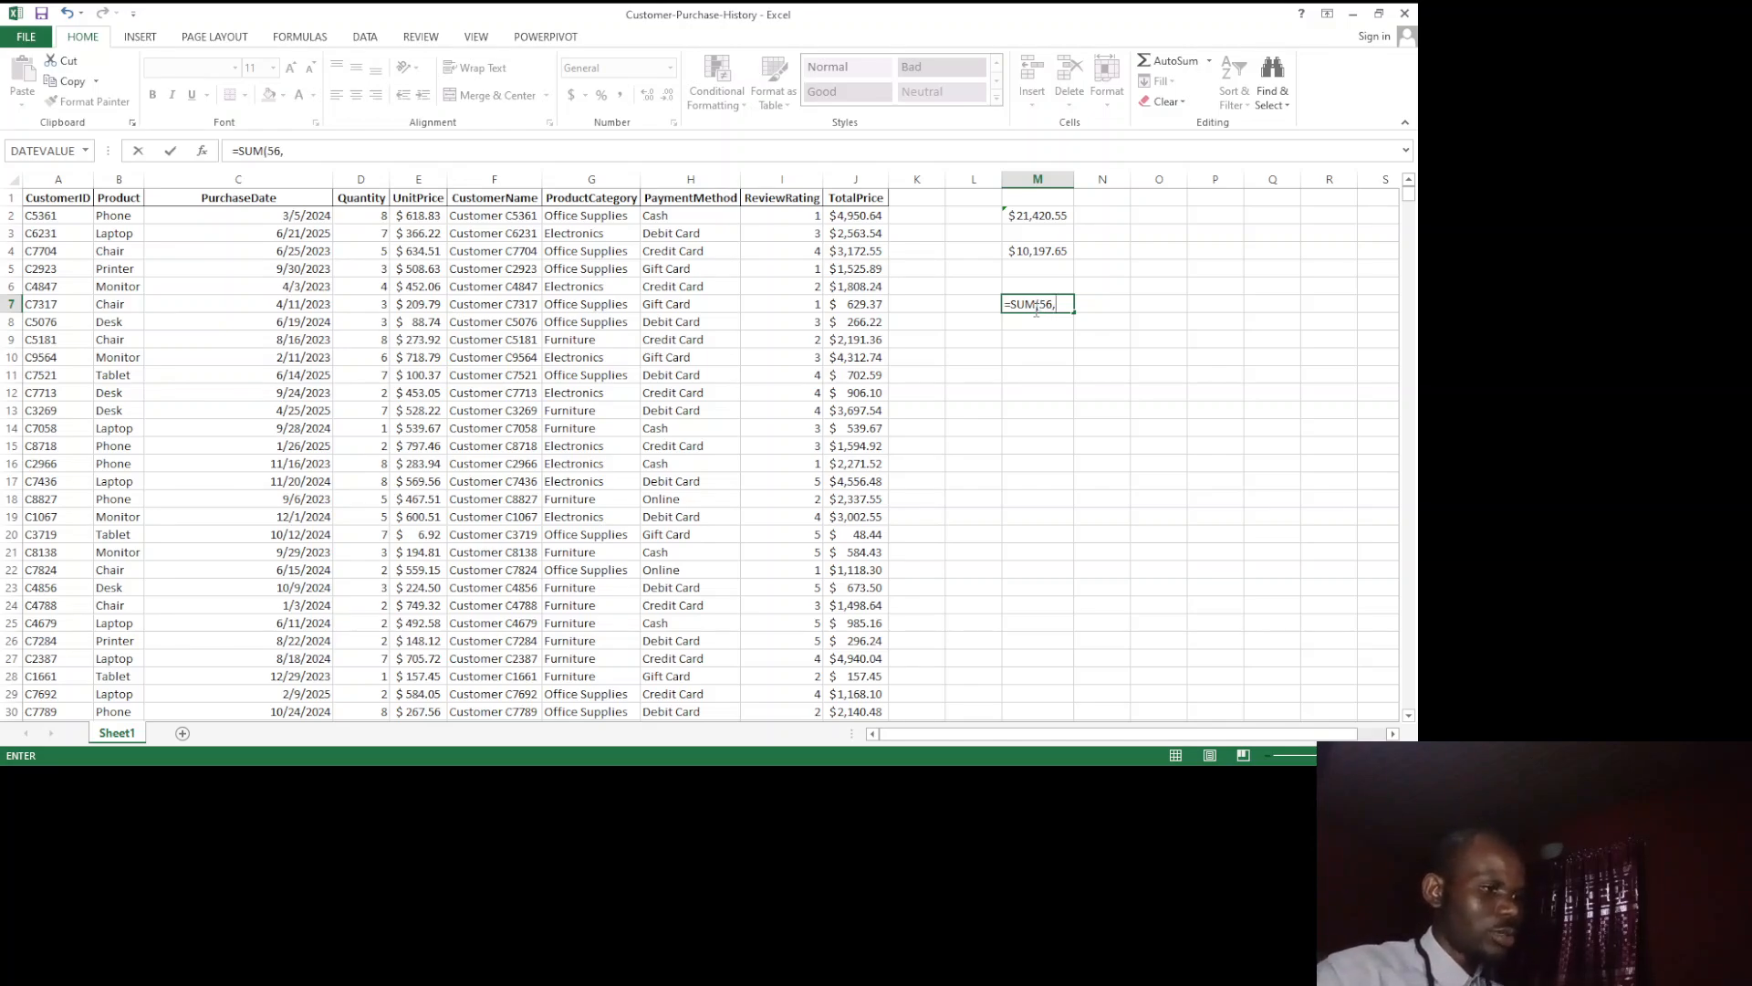
text(89,12)
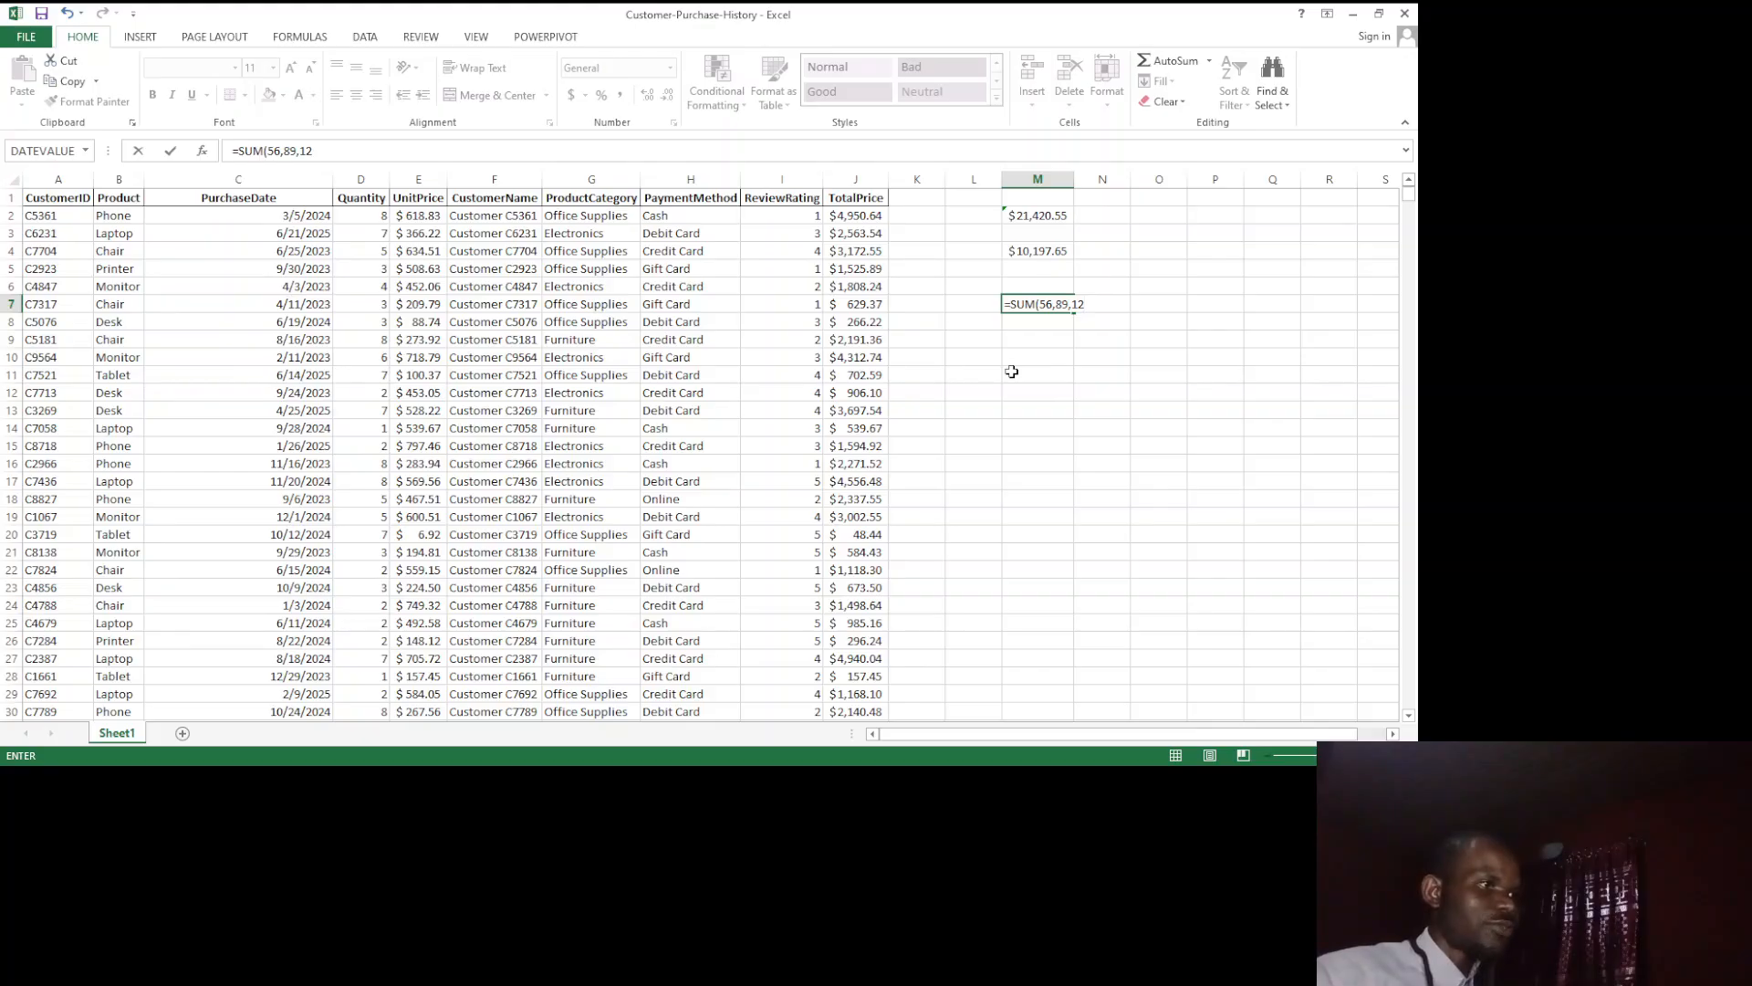
text())
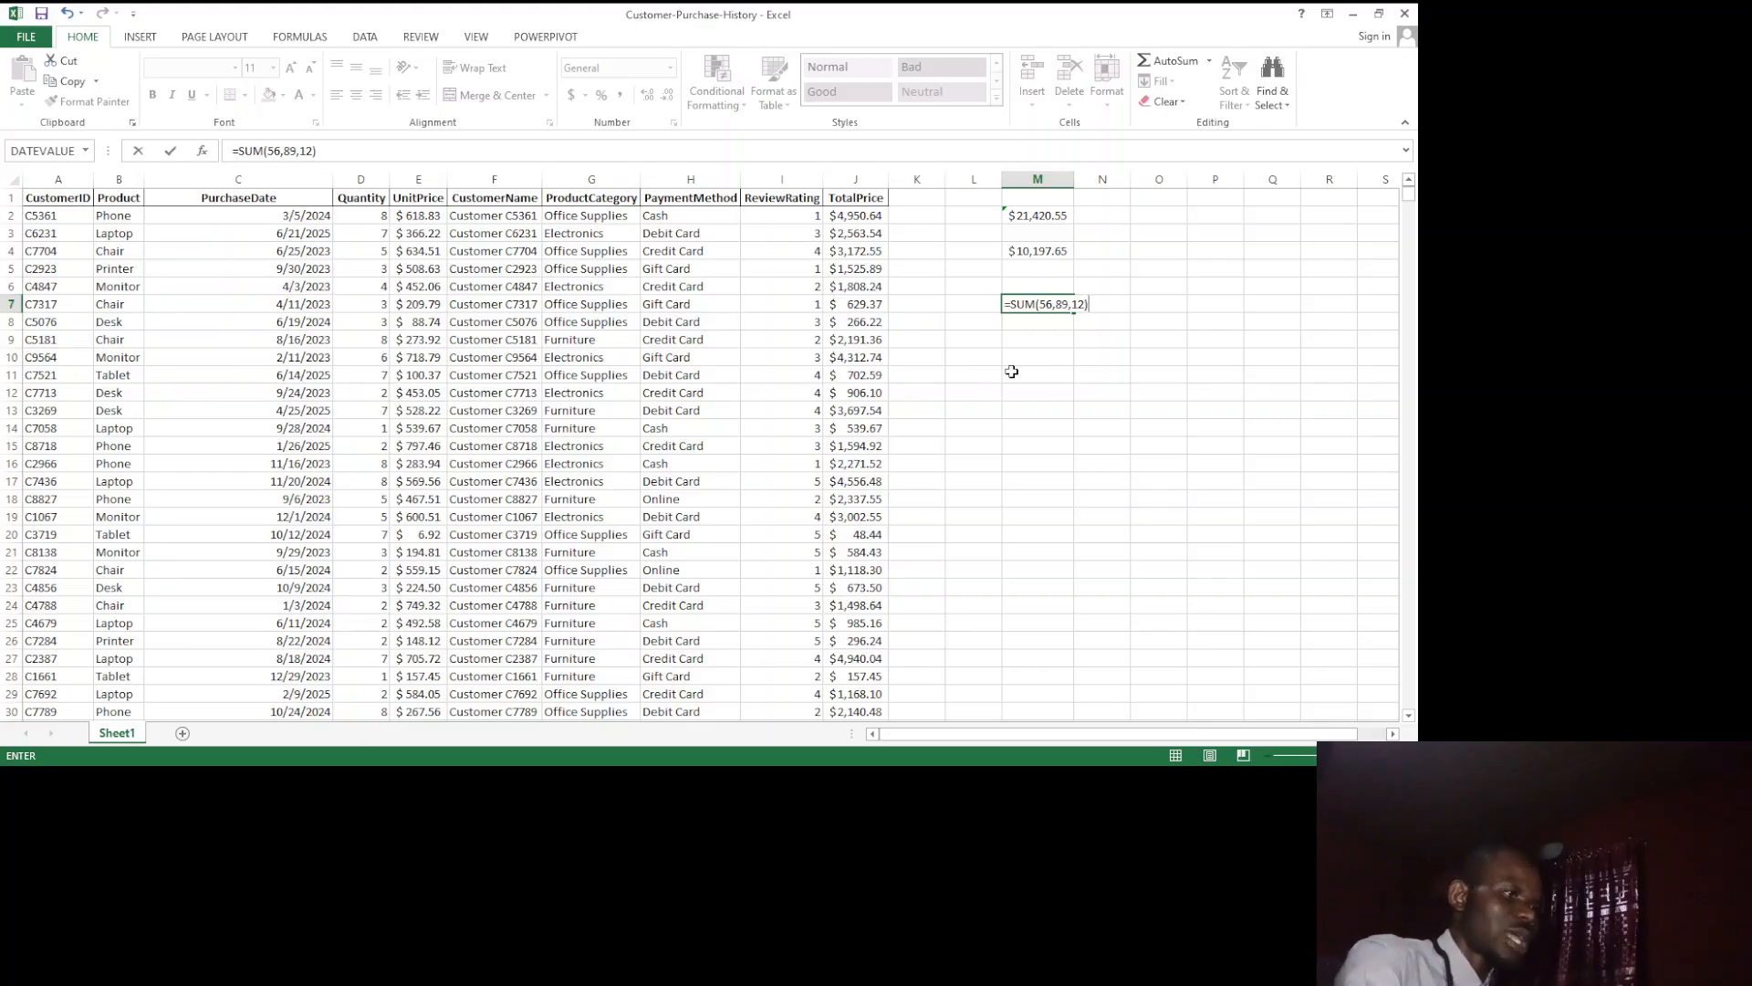
key(Return)
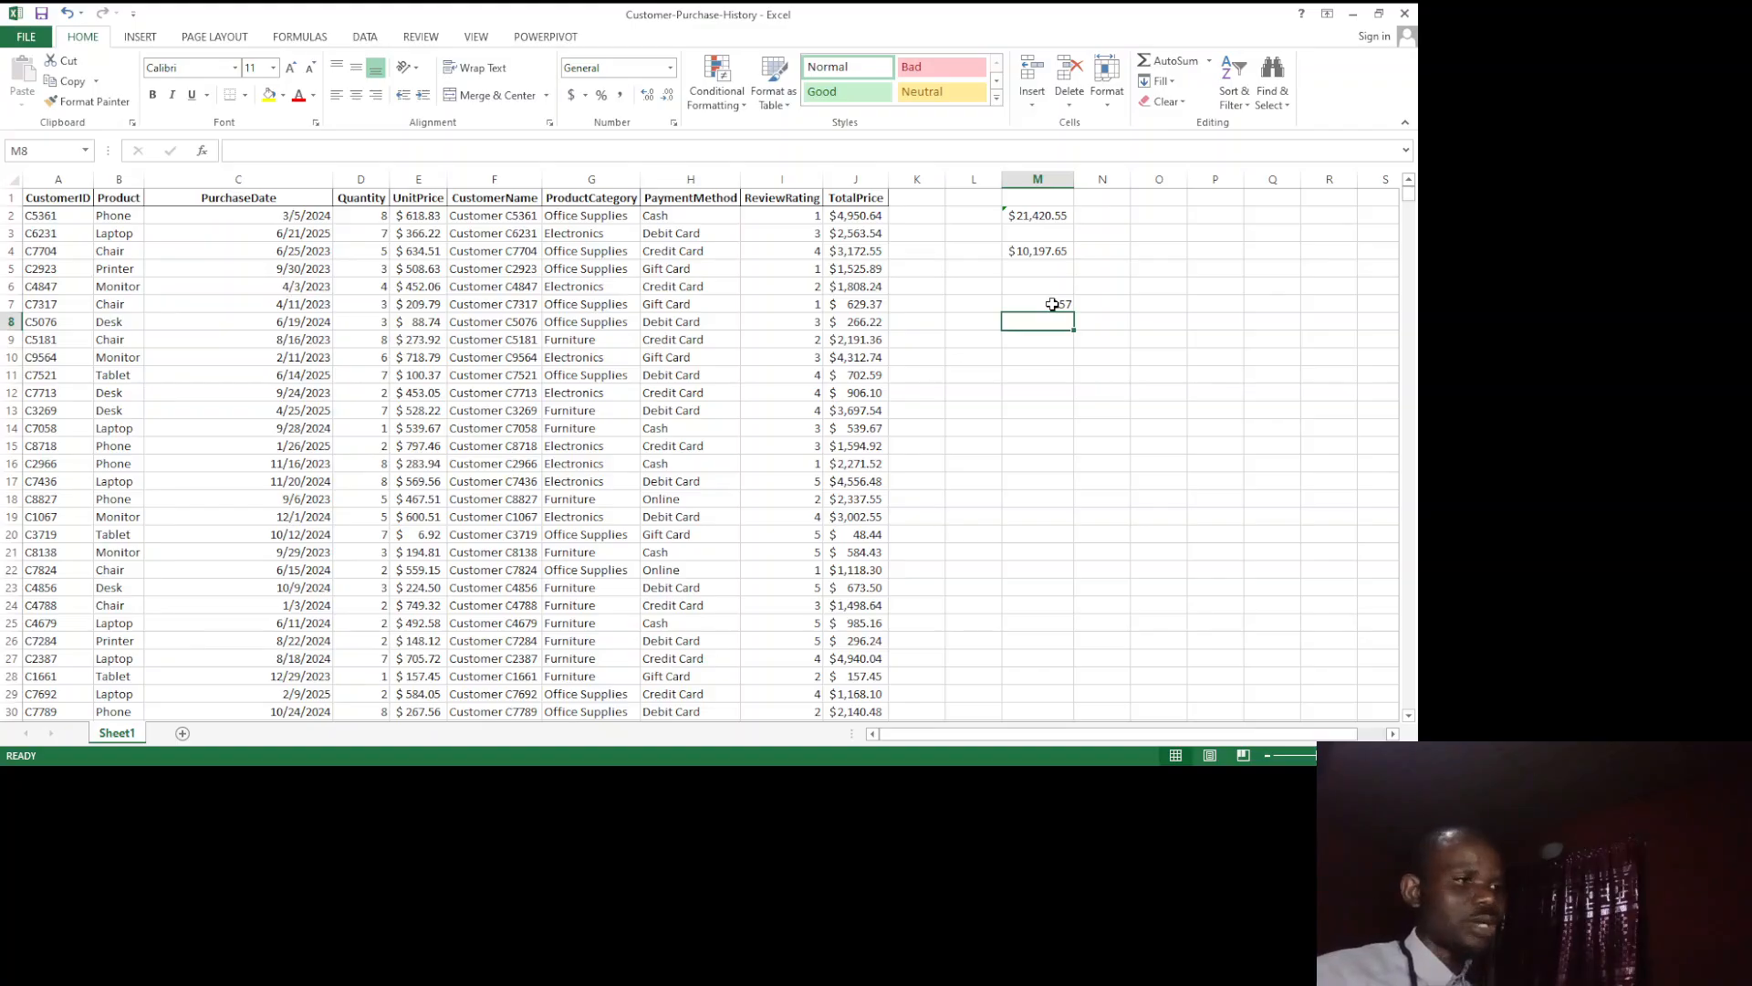
click(1035, 356)
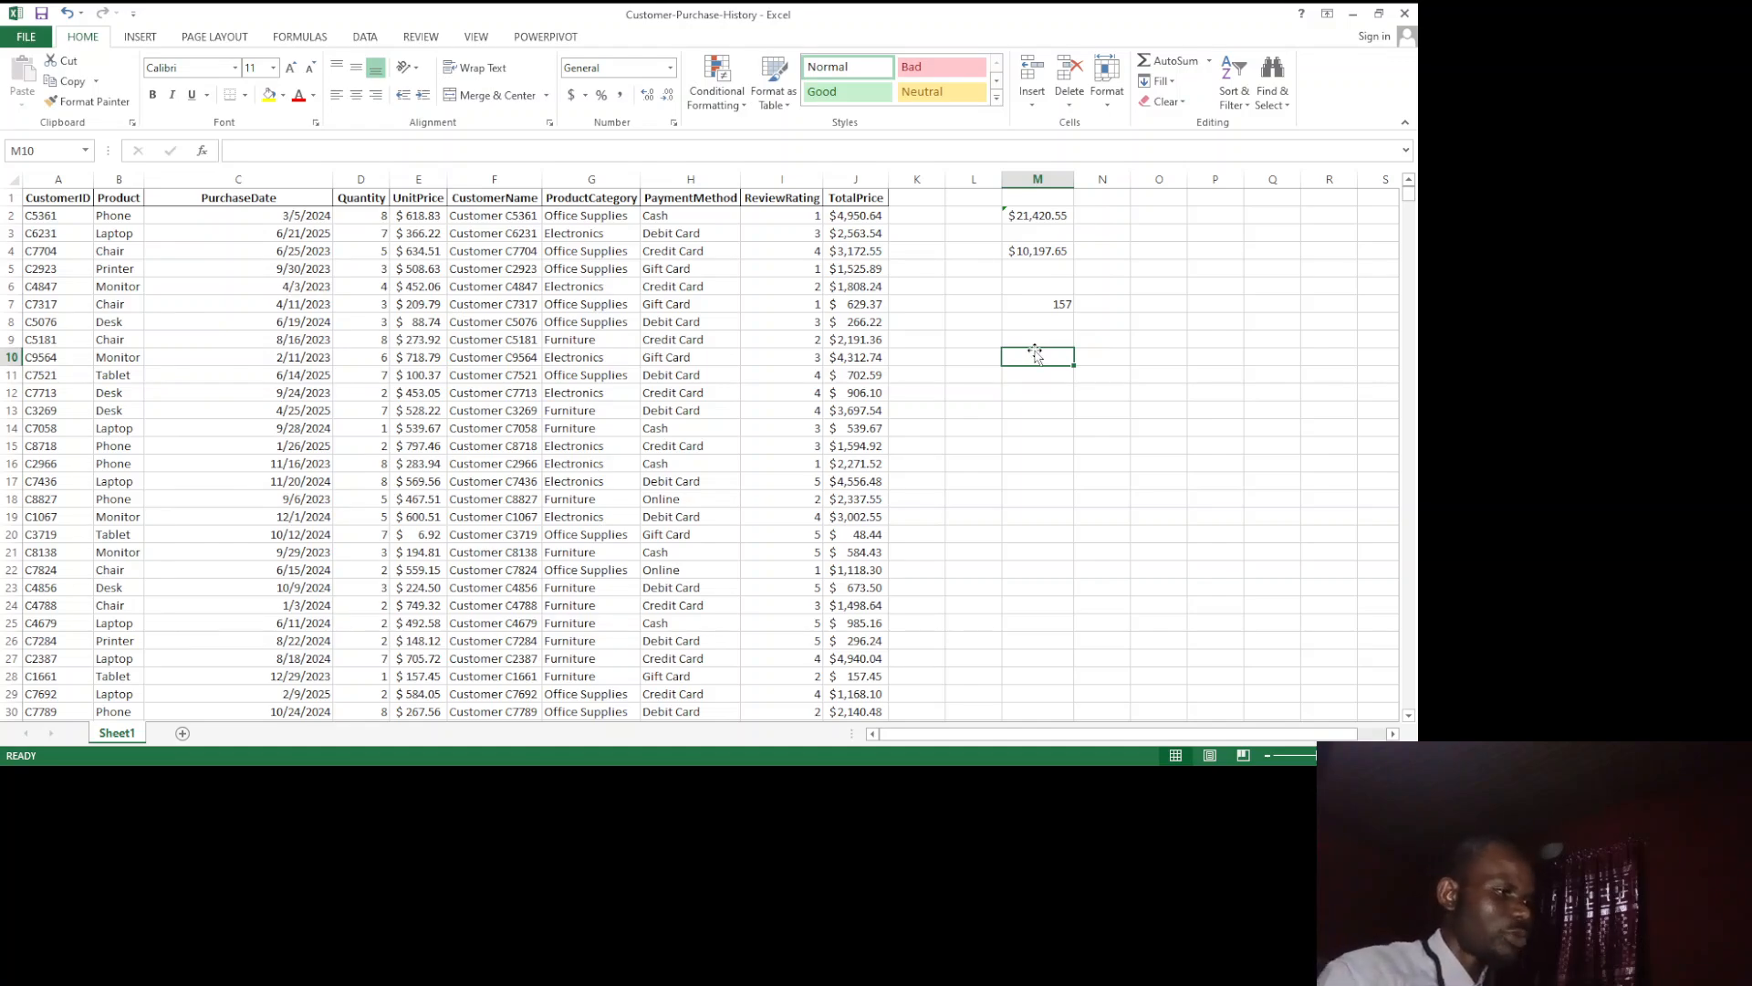
text(Pp)
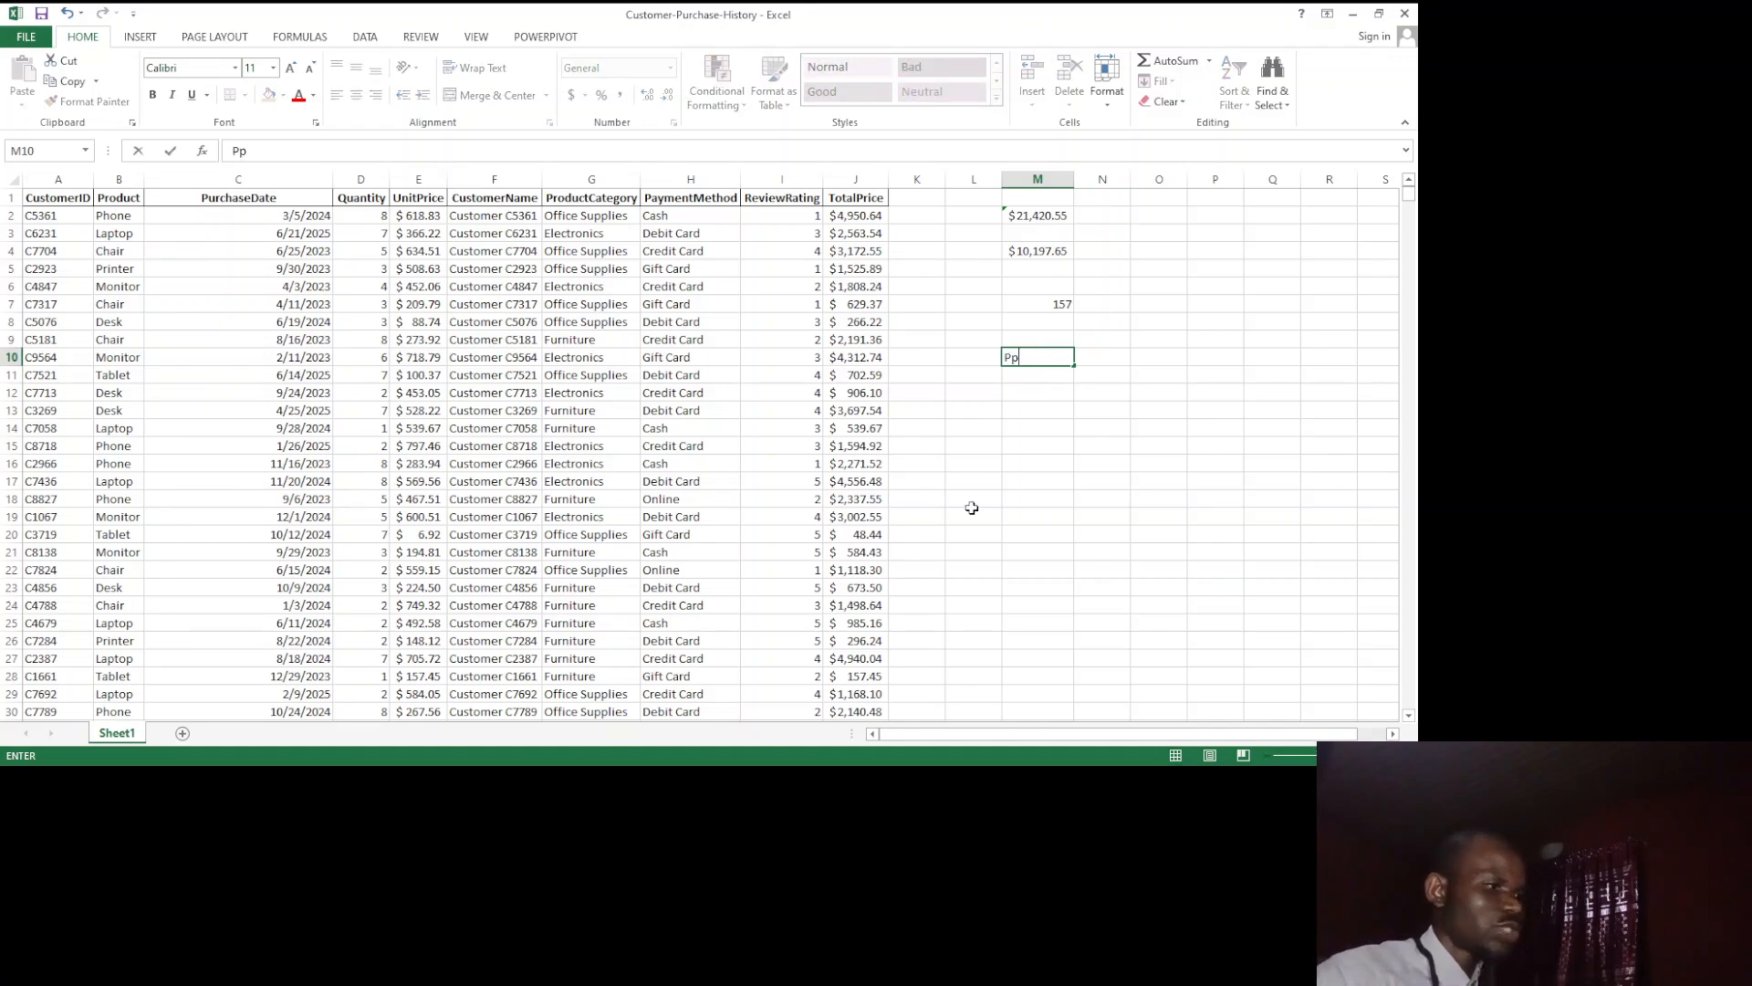
key(BackSpace)
key(BackSpace)
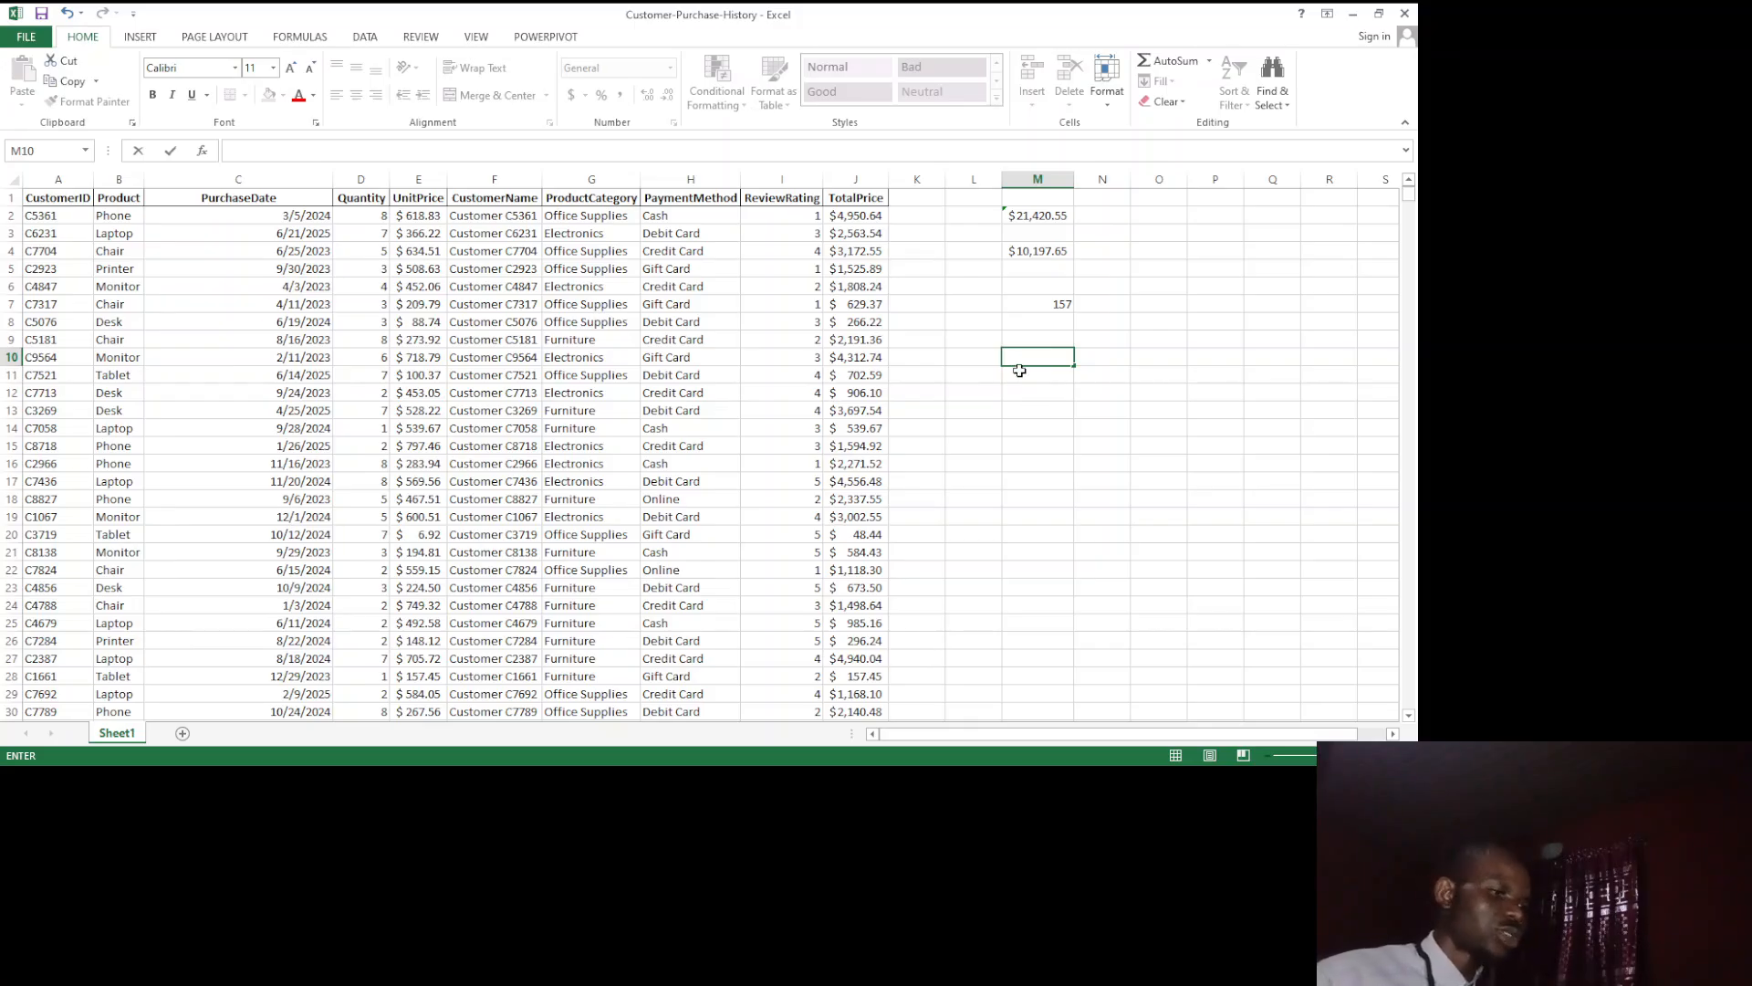
text(=)
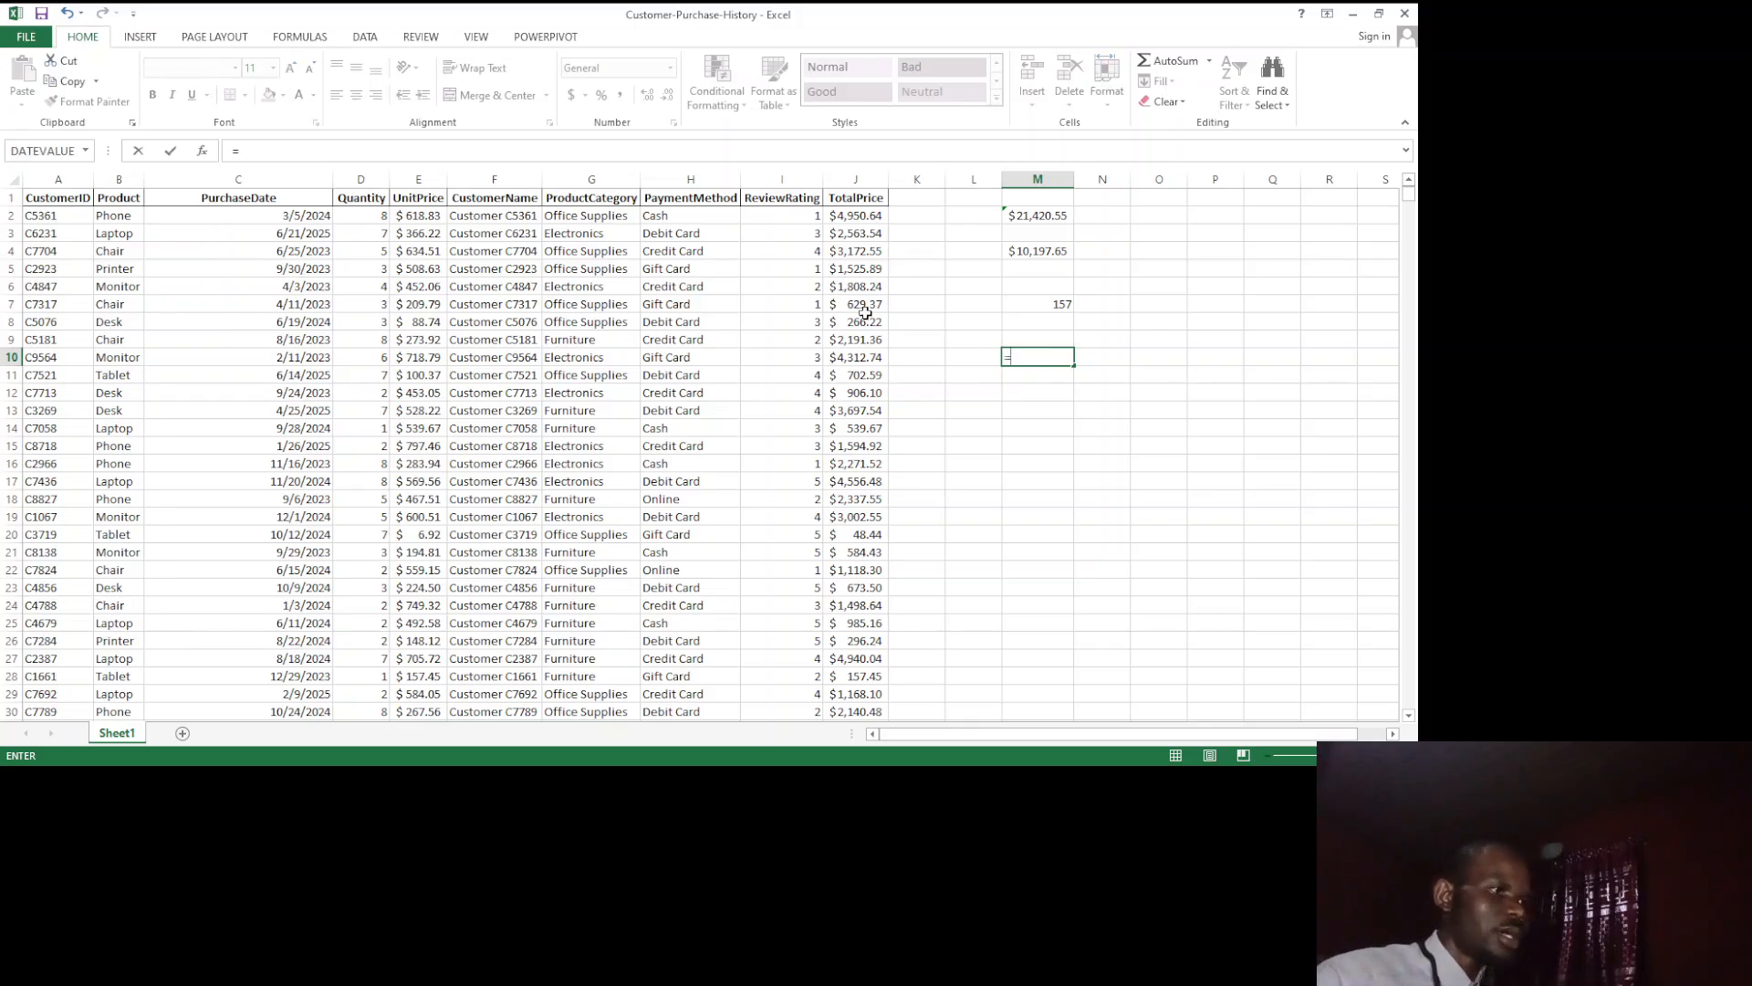
key(BackSpace)
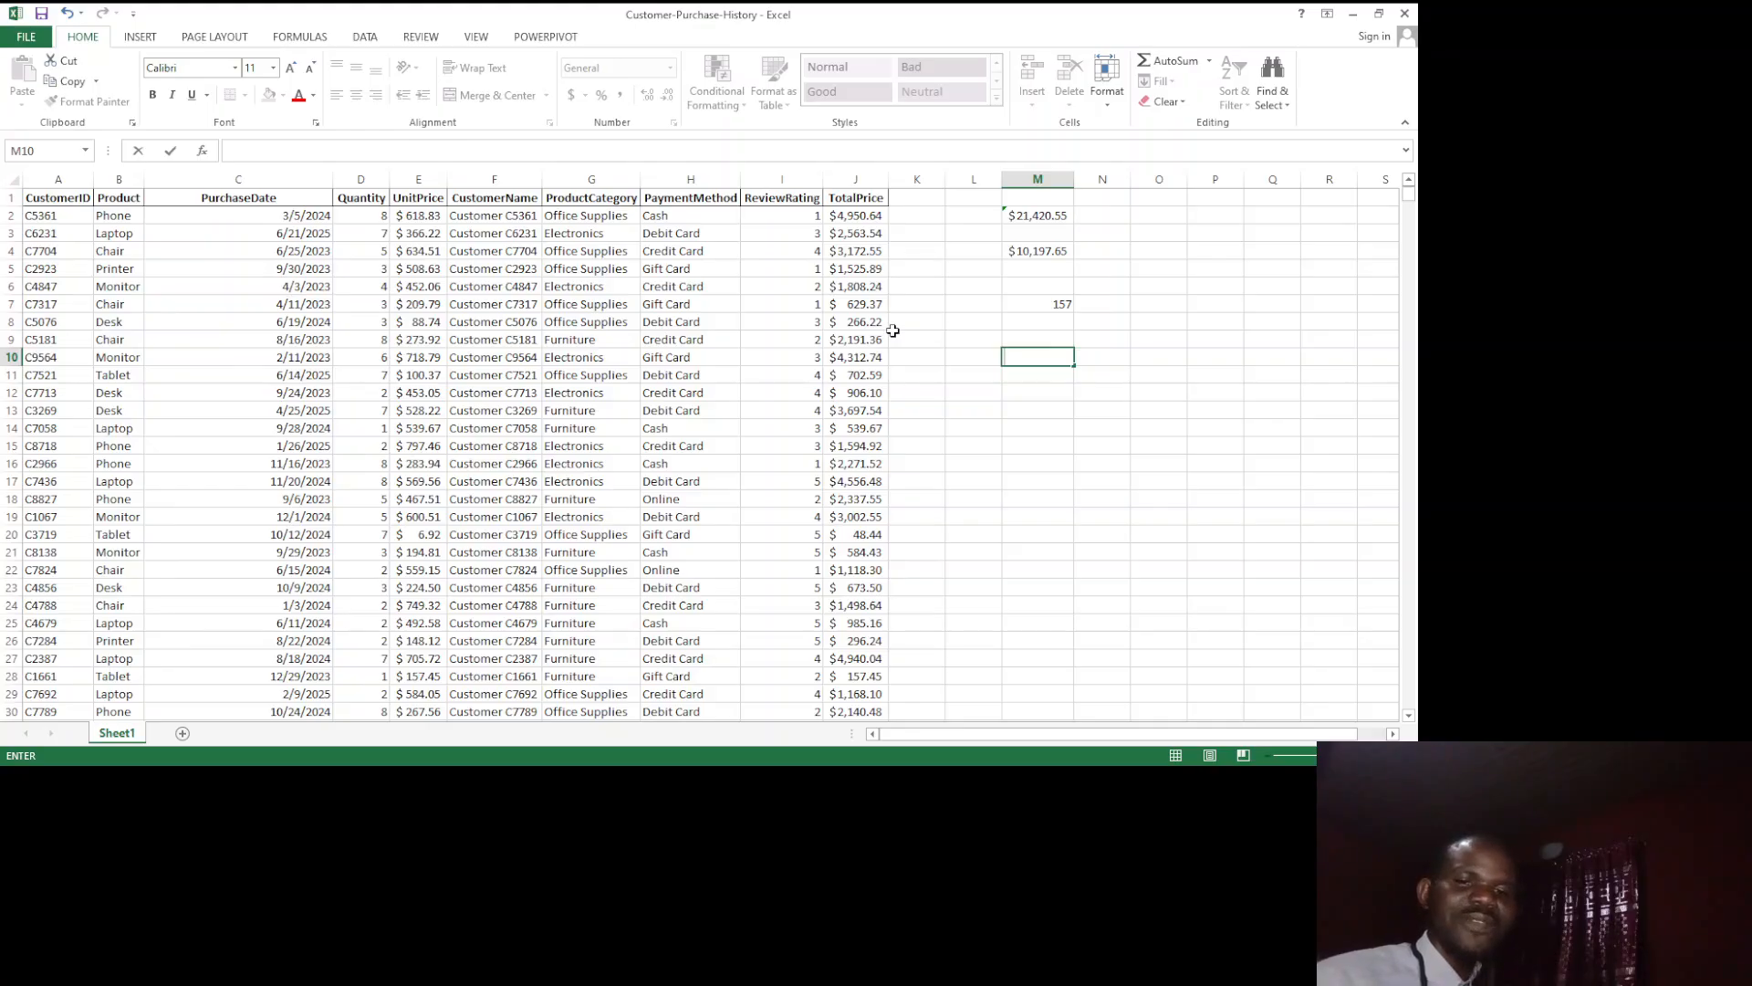
Step: Enter =AVERAGE(1,2,3) in cell M10 to average three directly written numbers
text(=)
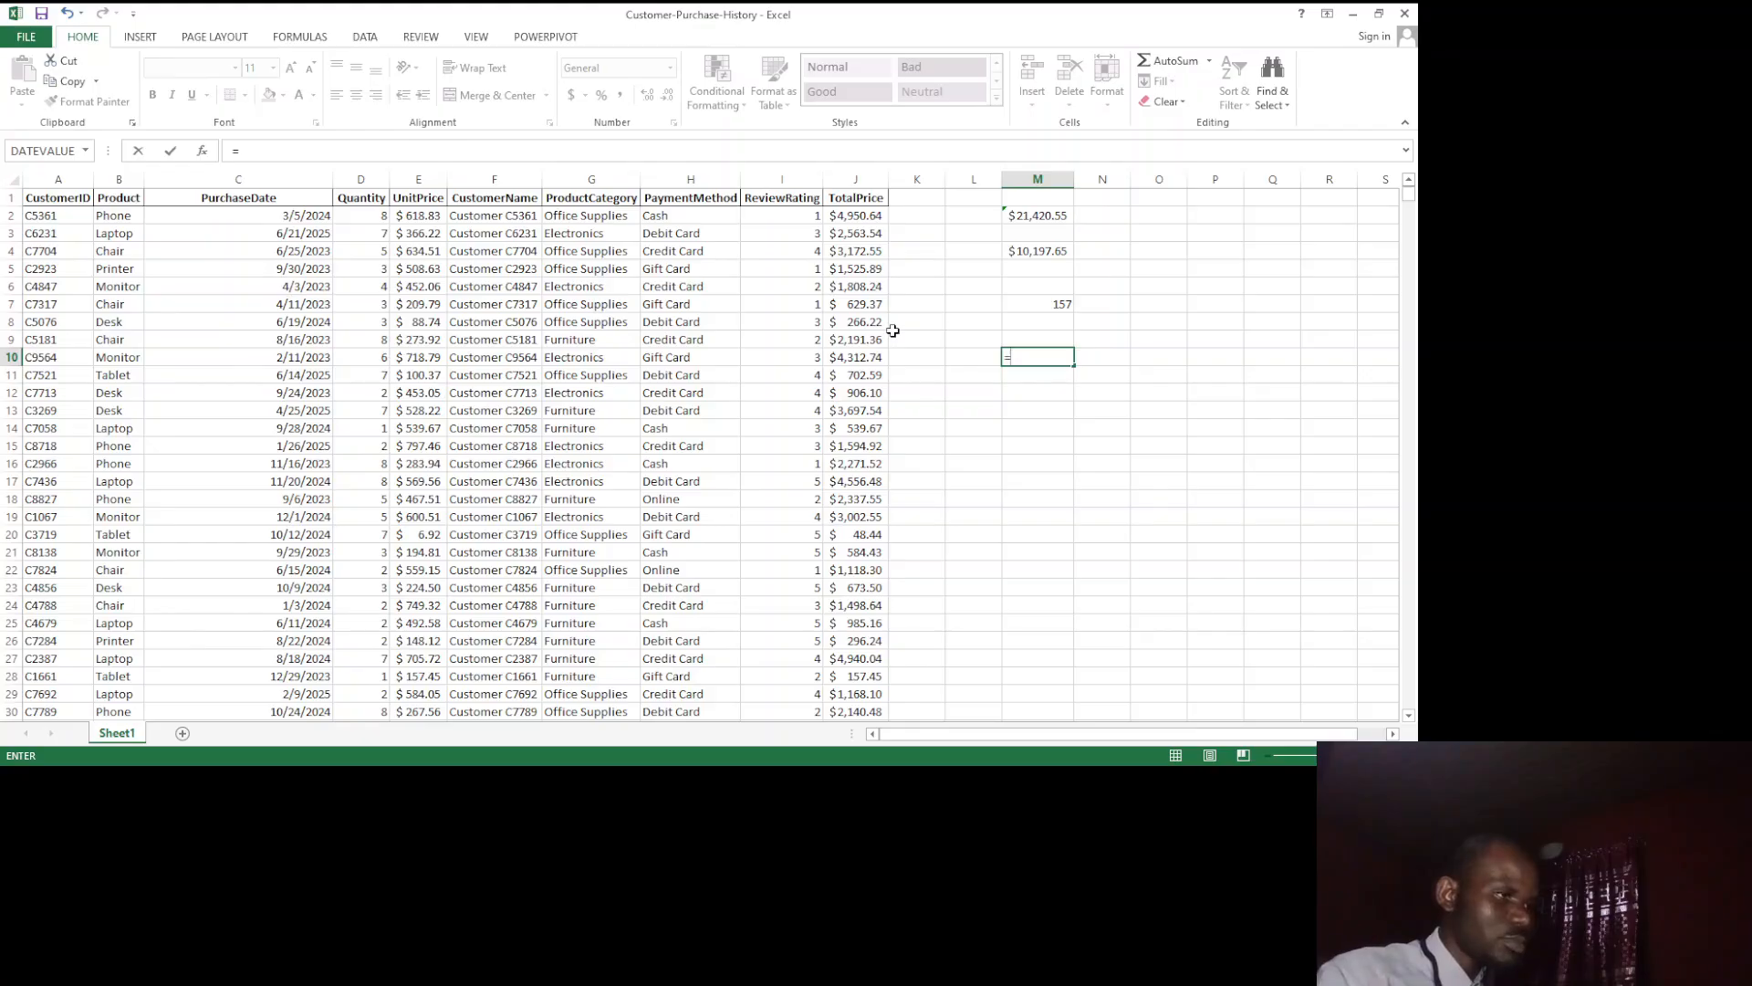
text(AVERAGE)
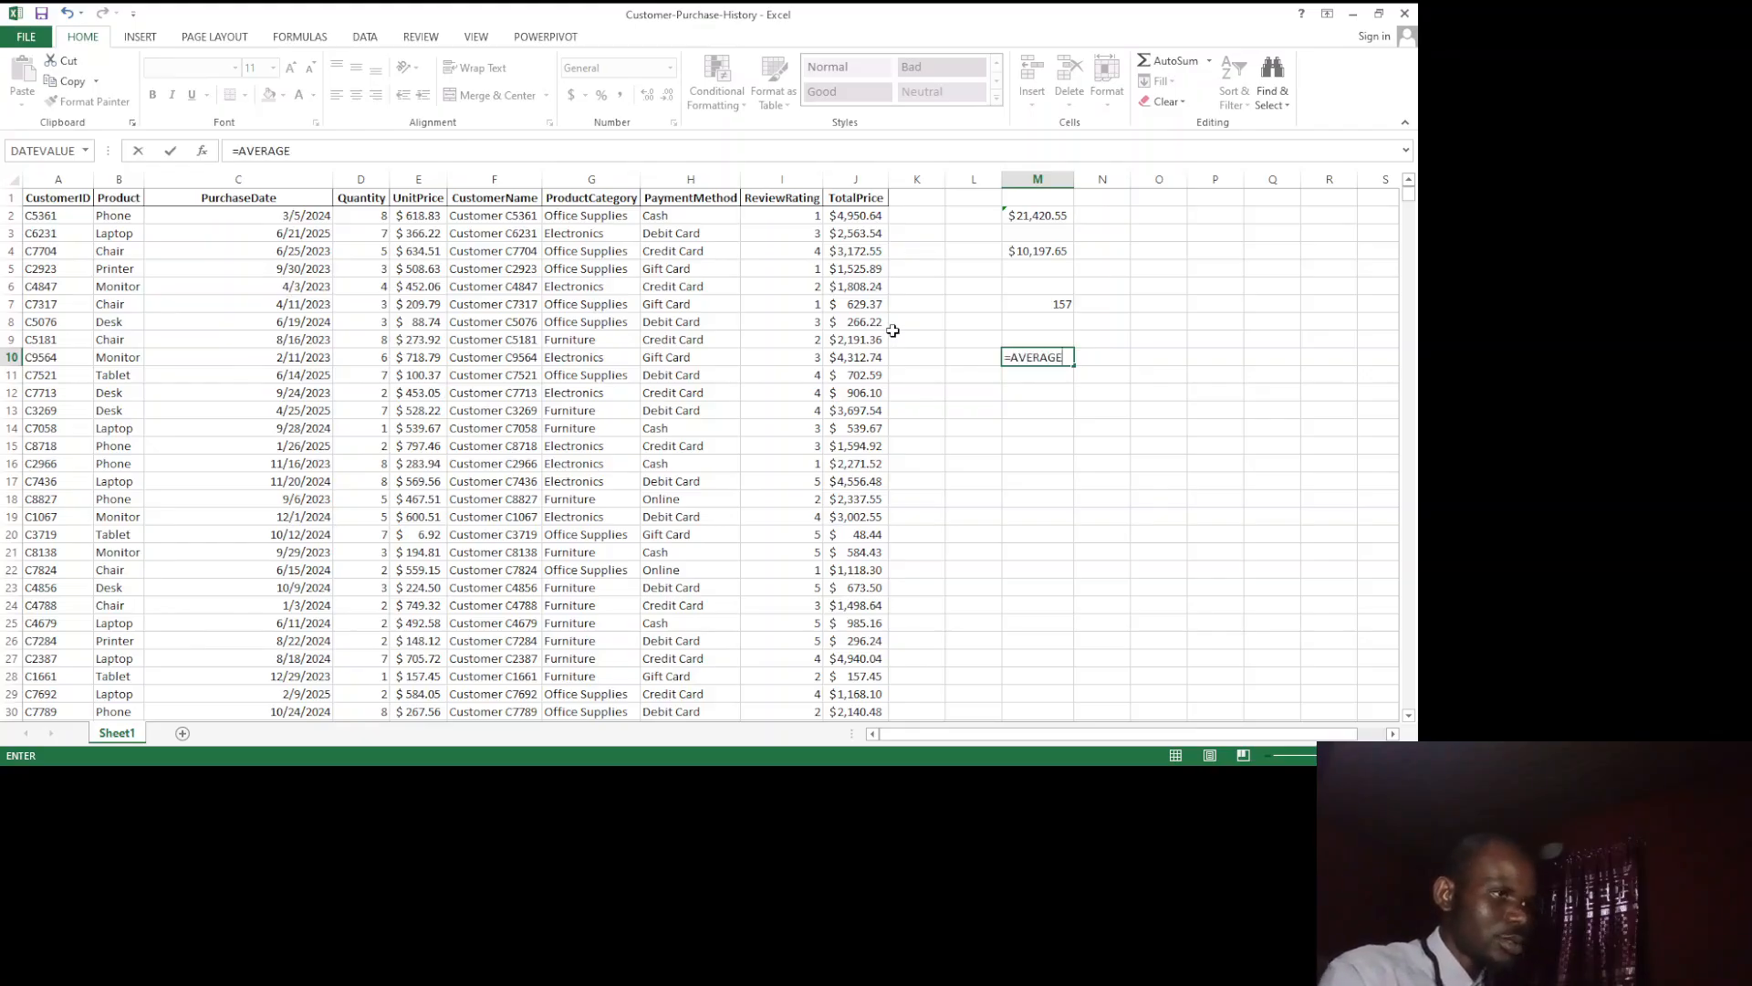
text((1,2,3)
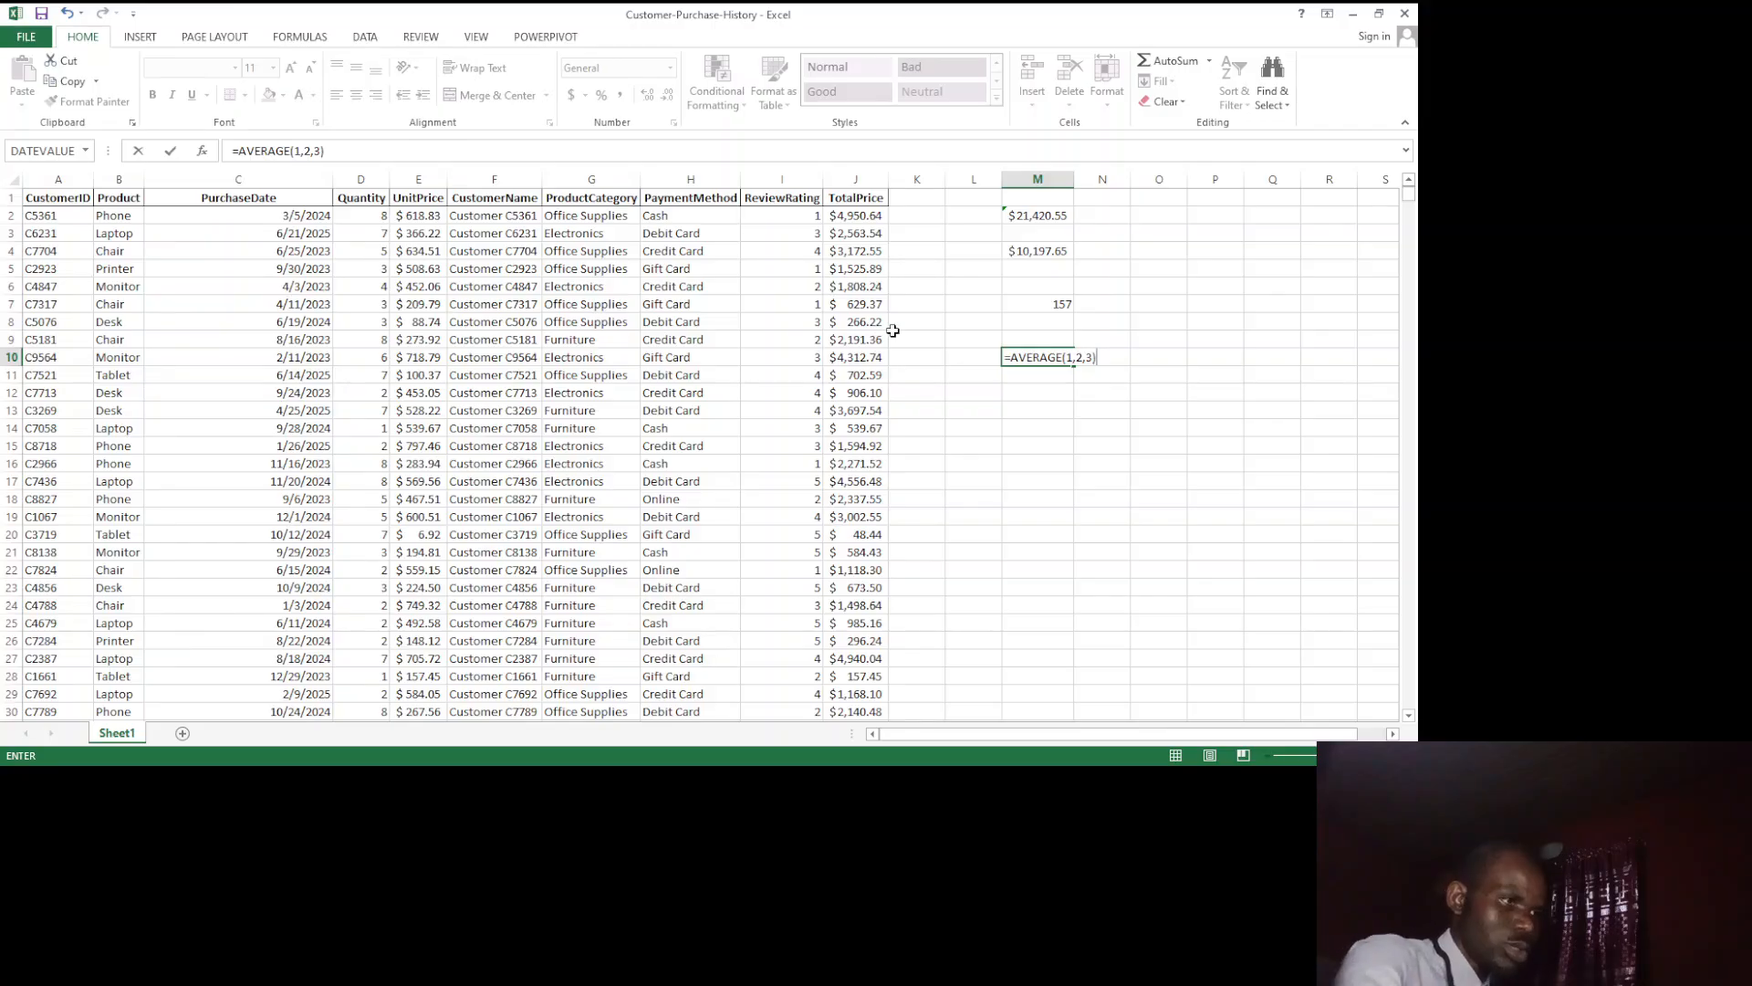
key(Return)
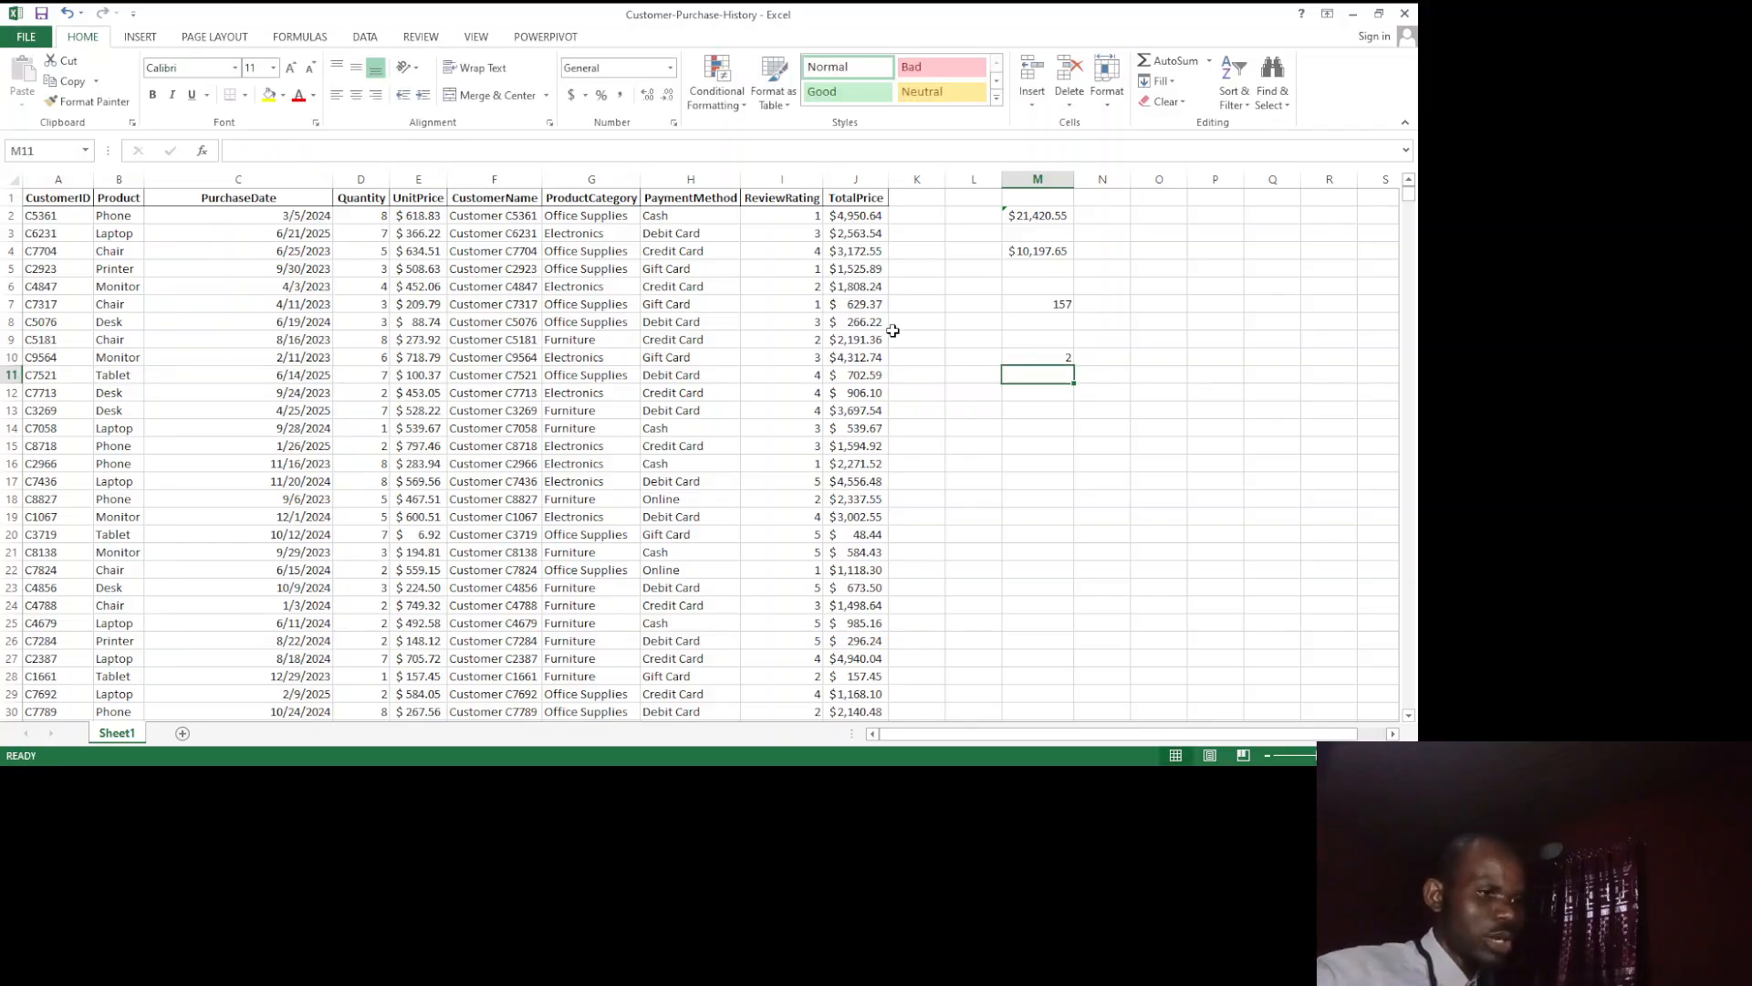
Step: Enter =SUM(1,2,3)/3 in cell M11 to compute the same average by dividing a sum
text(=S)
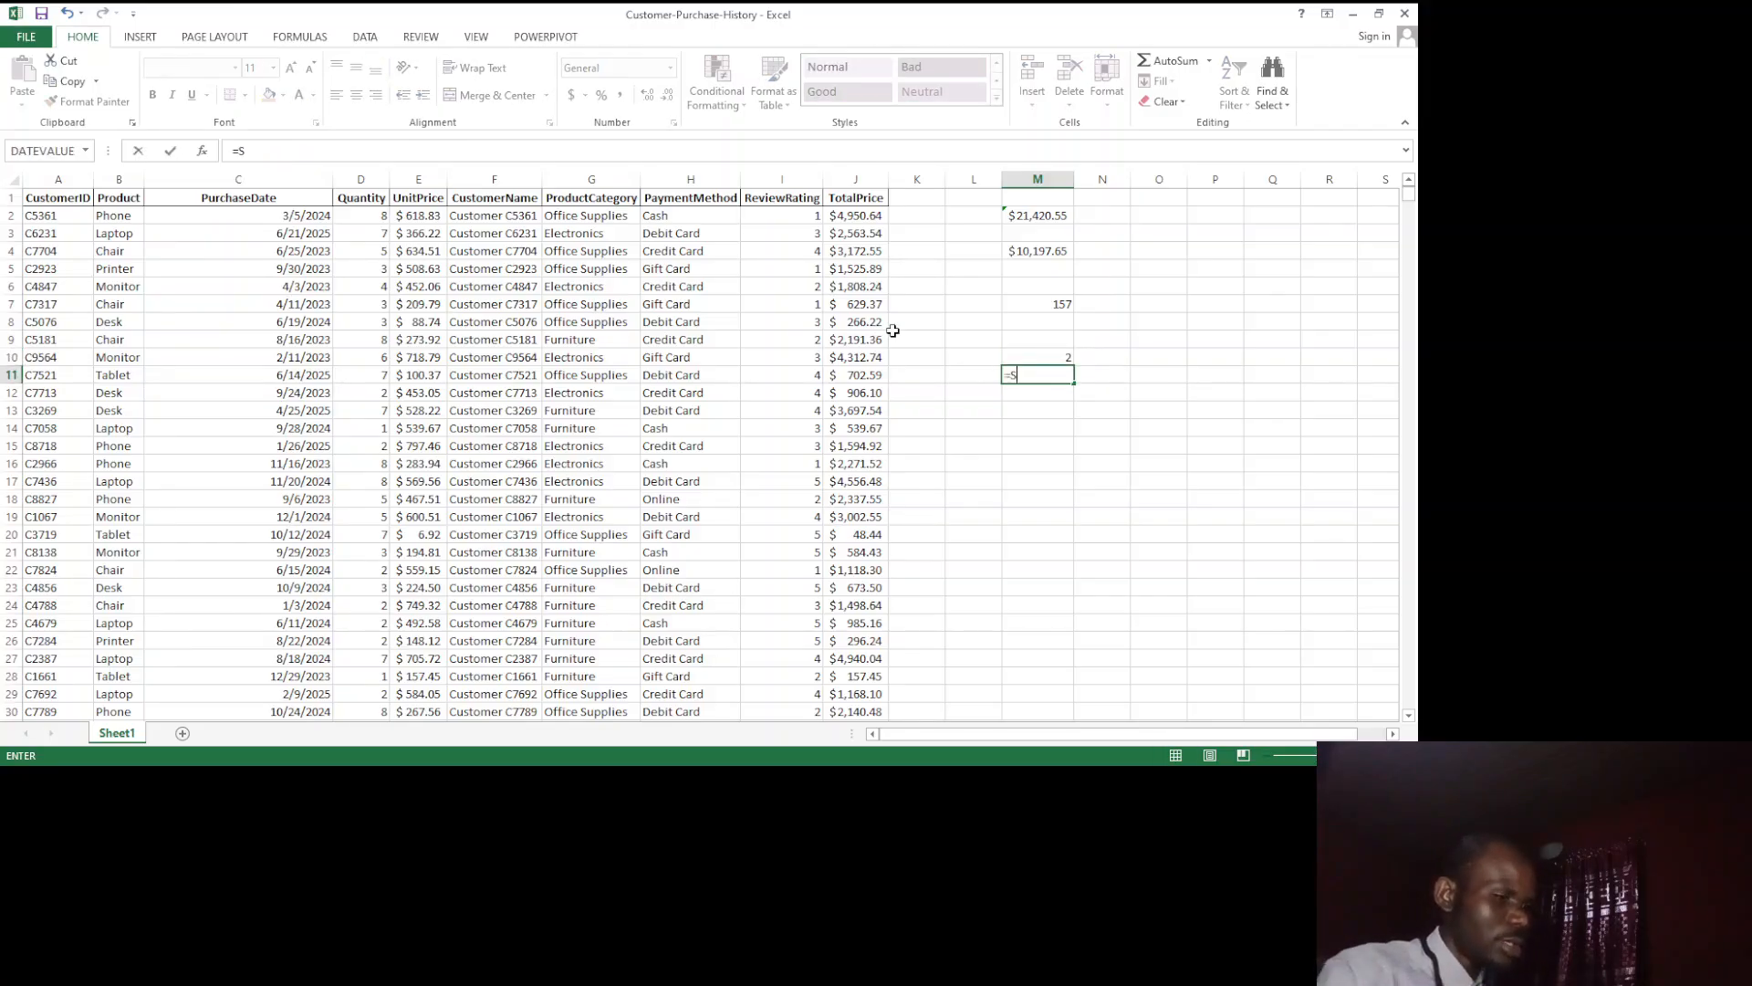
text(UM()
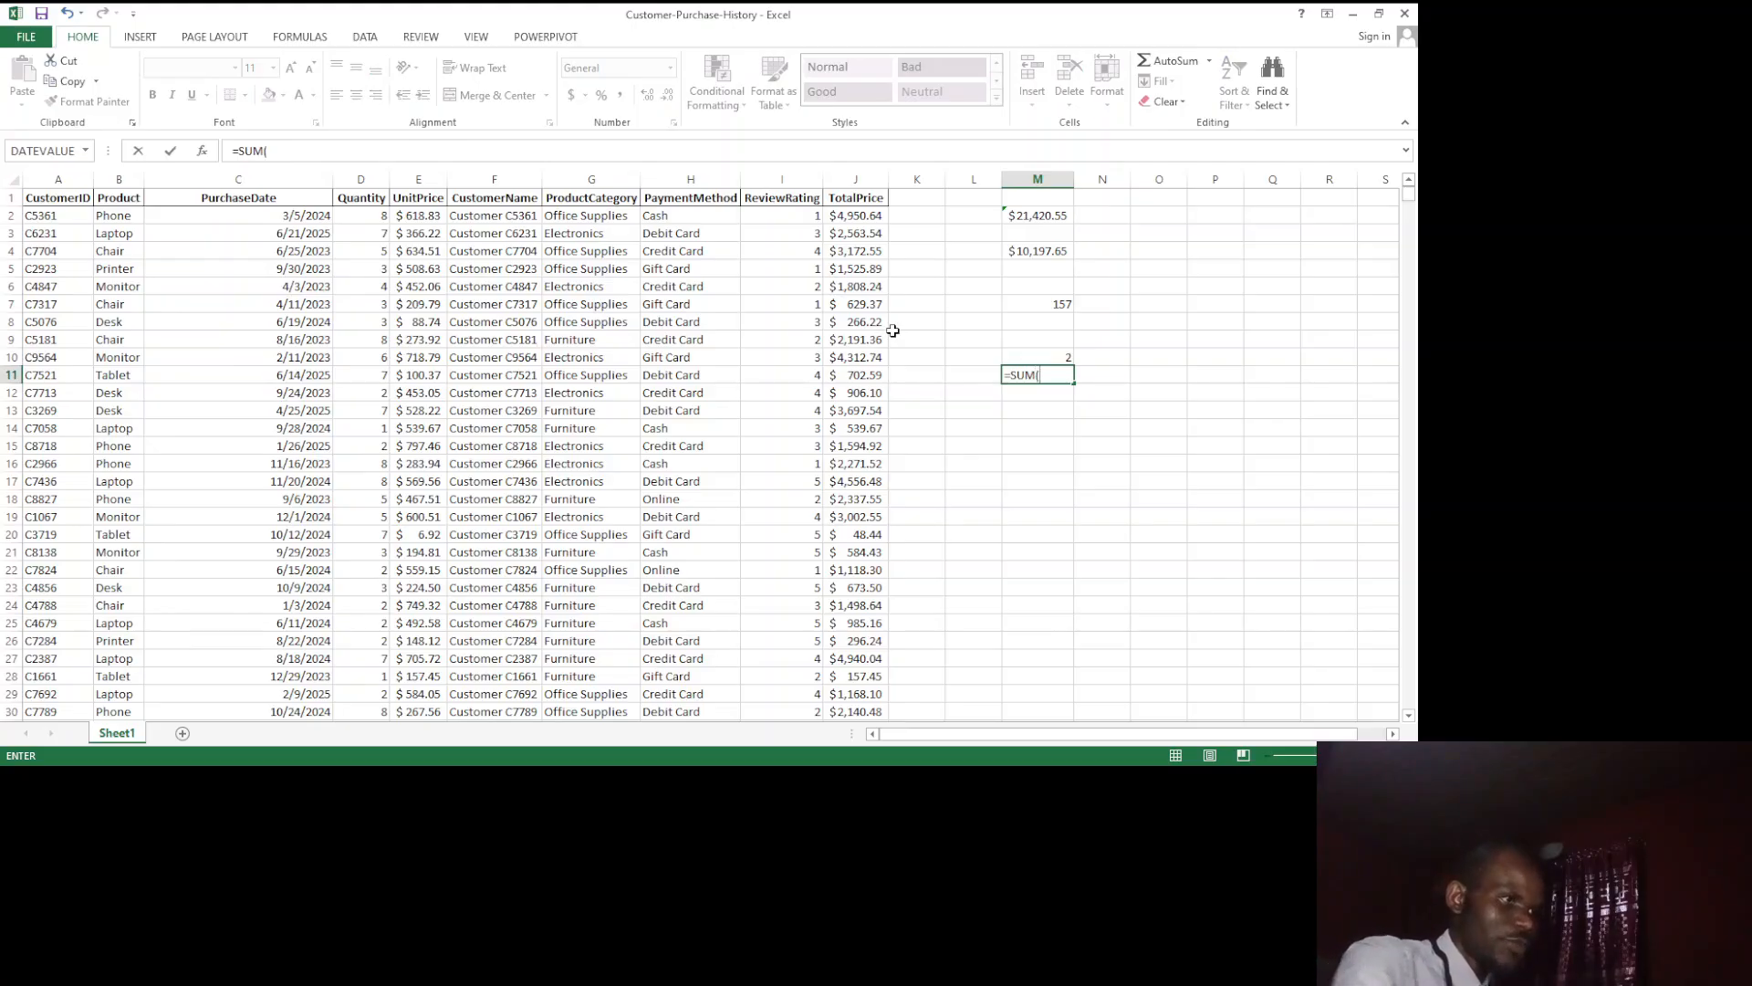
text(1,2,3)
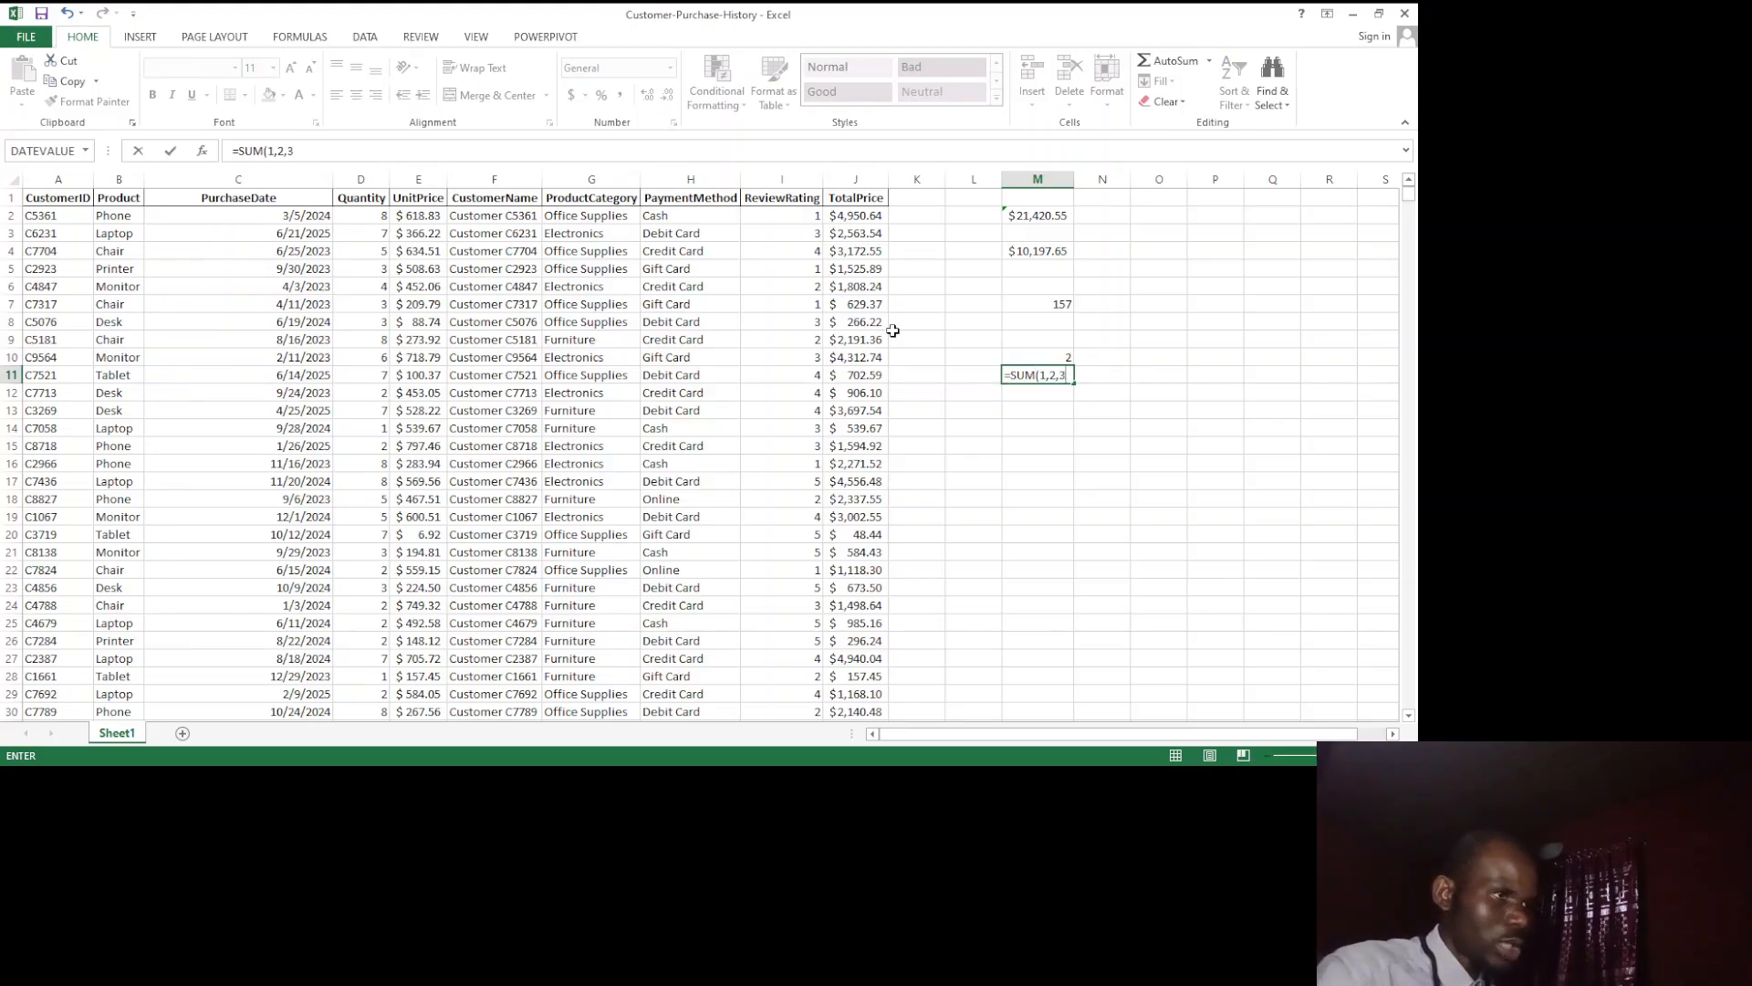
text()/)
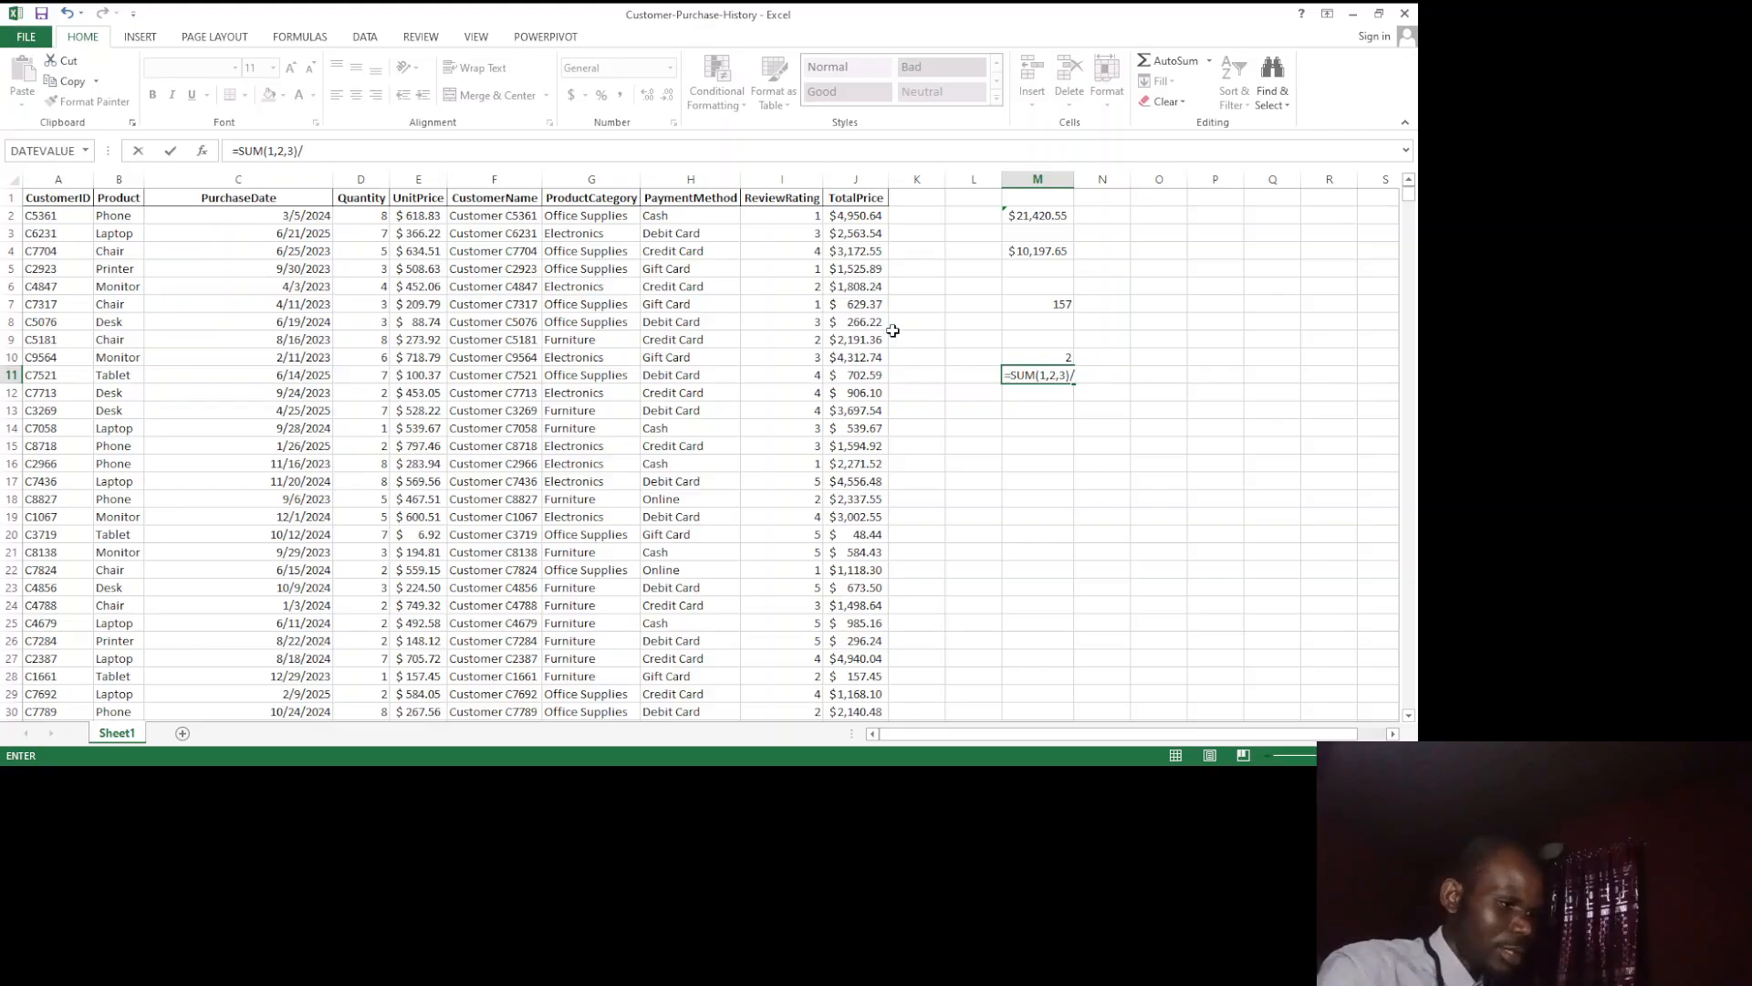
text(3)
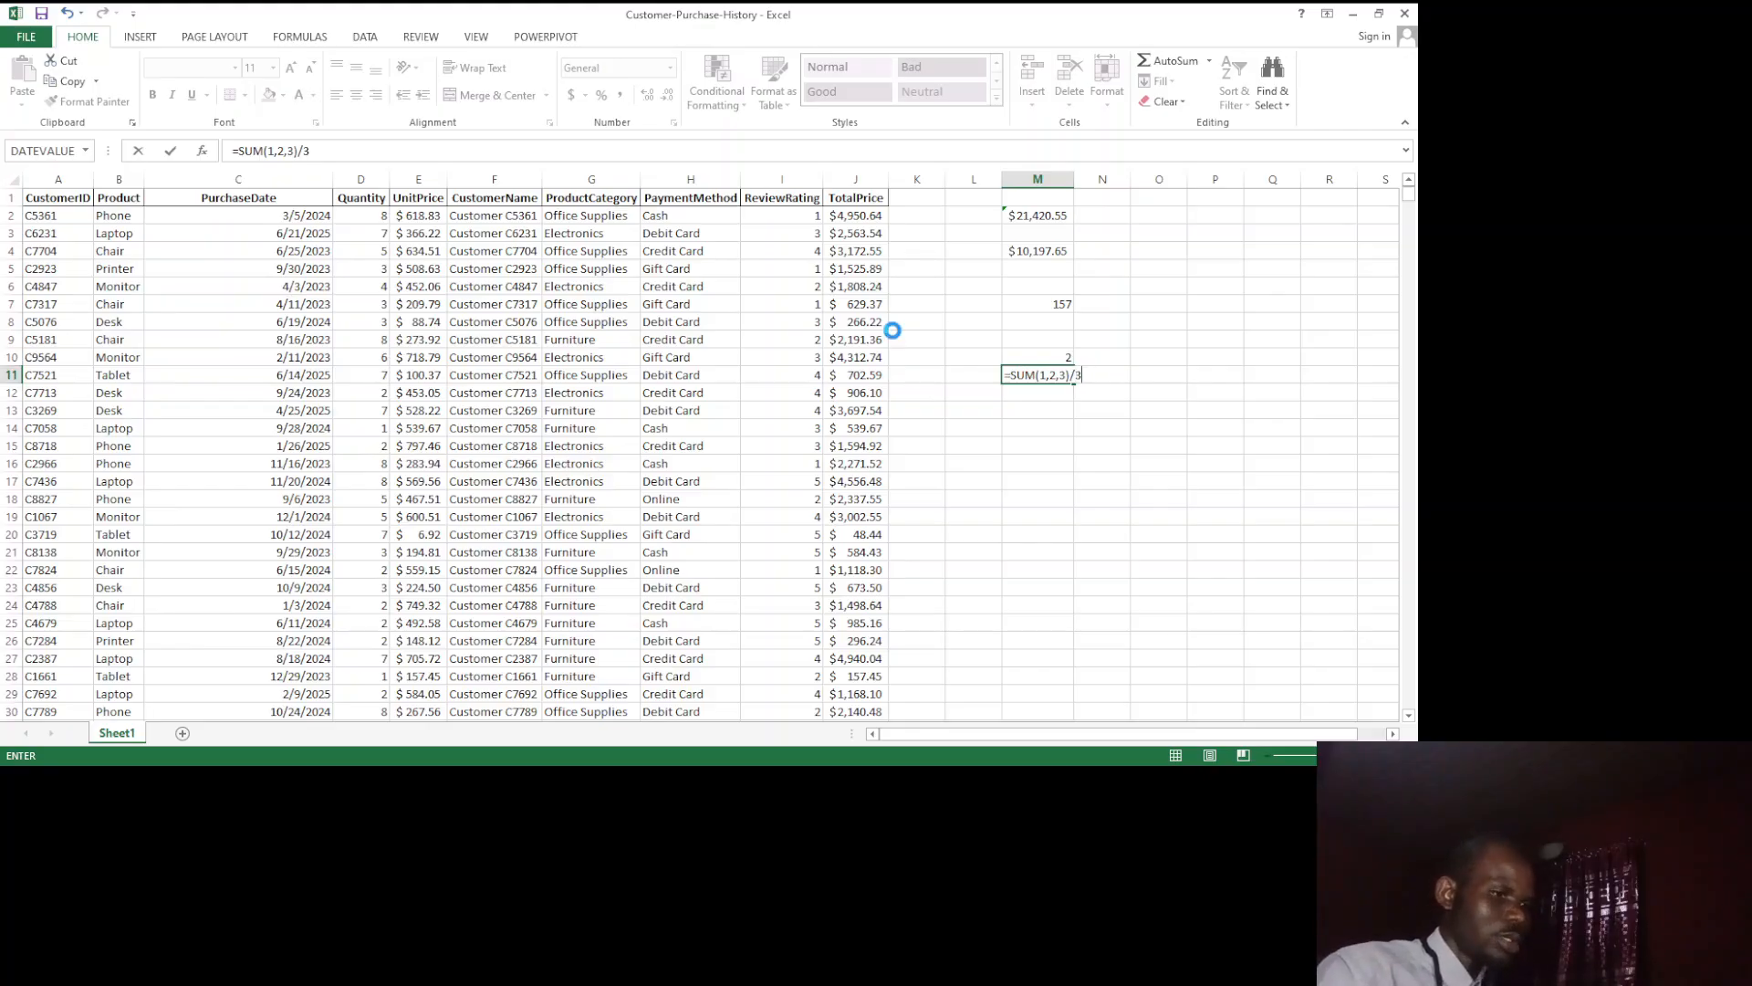
key(Return)
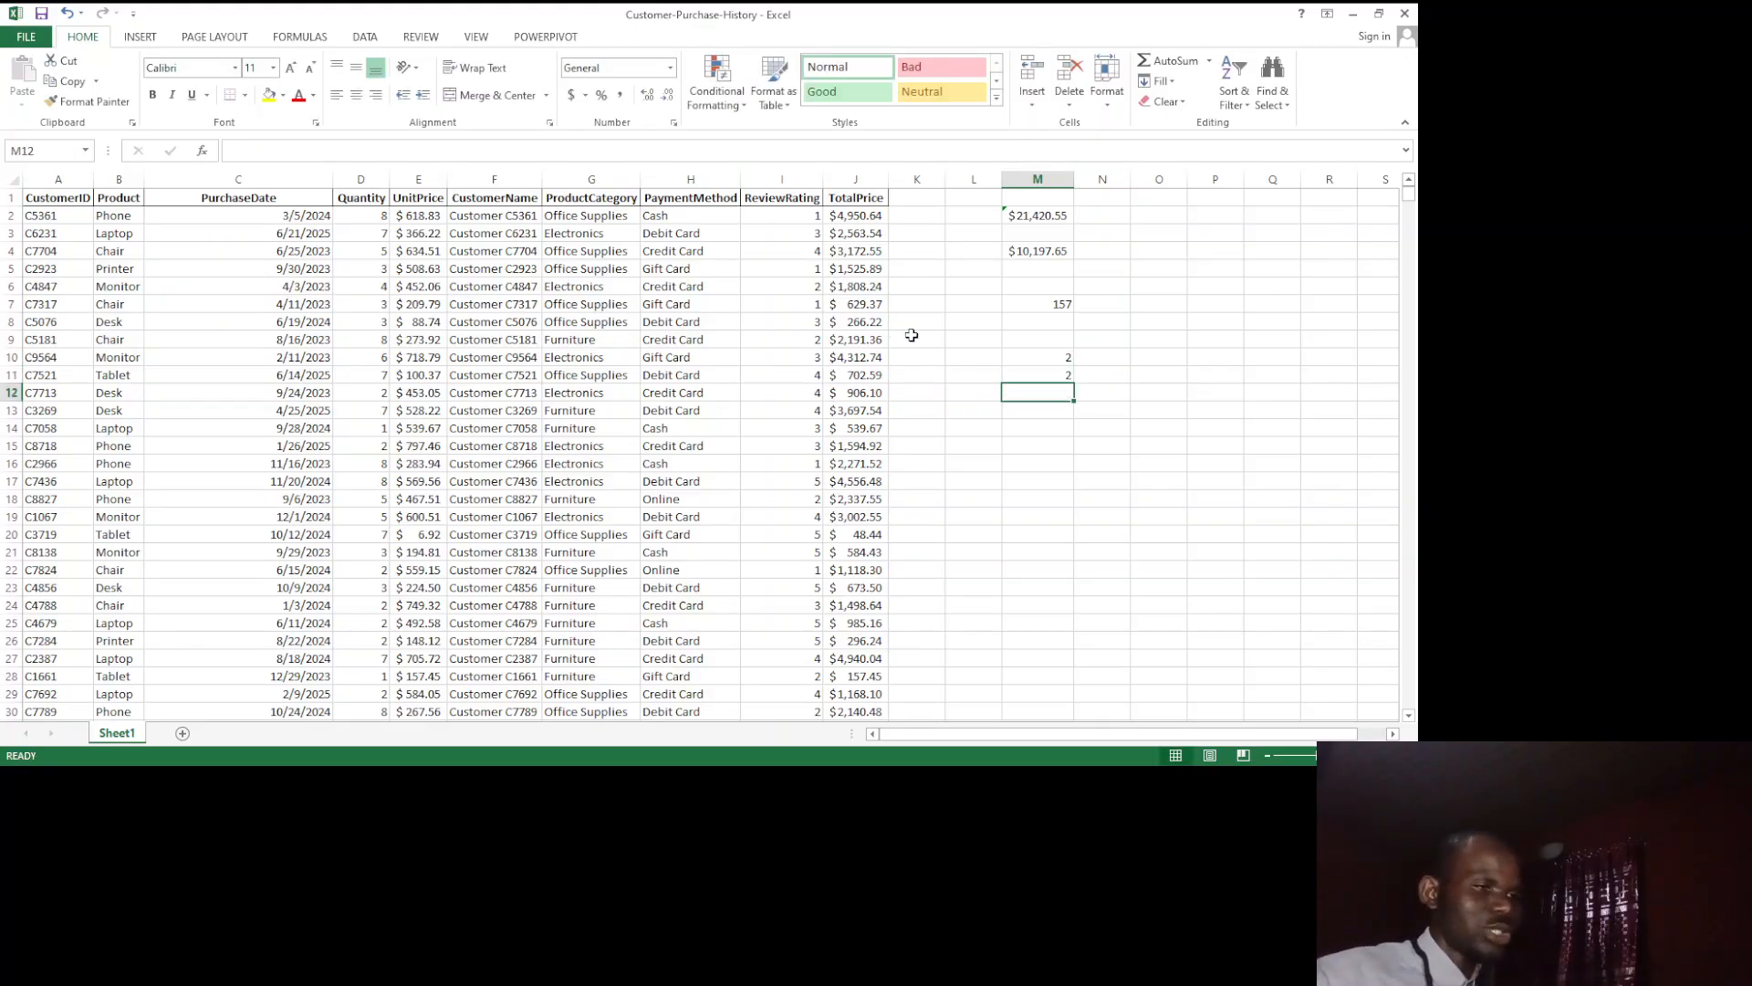
Step: Clear cell M11 and replace the formula in M10 with =AVERAGE(J2:J11) to average the first ten TotalPrice values
click(1038, 372)
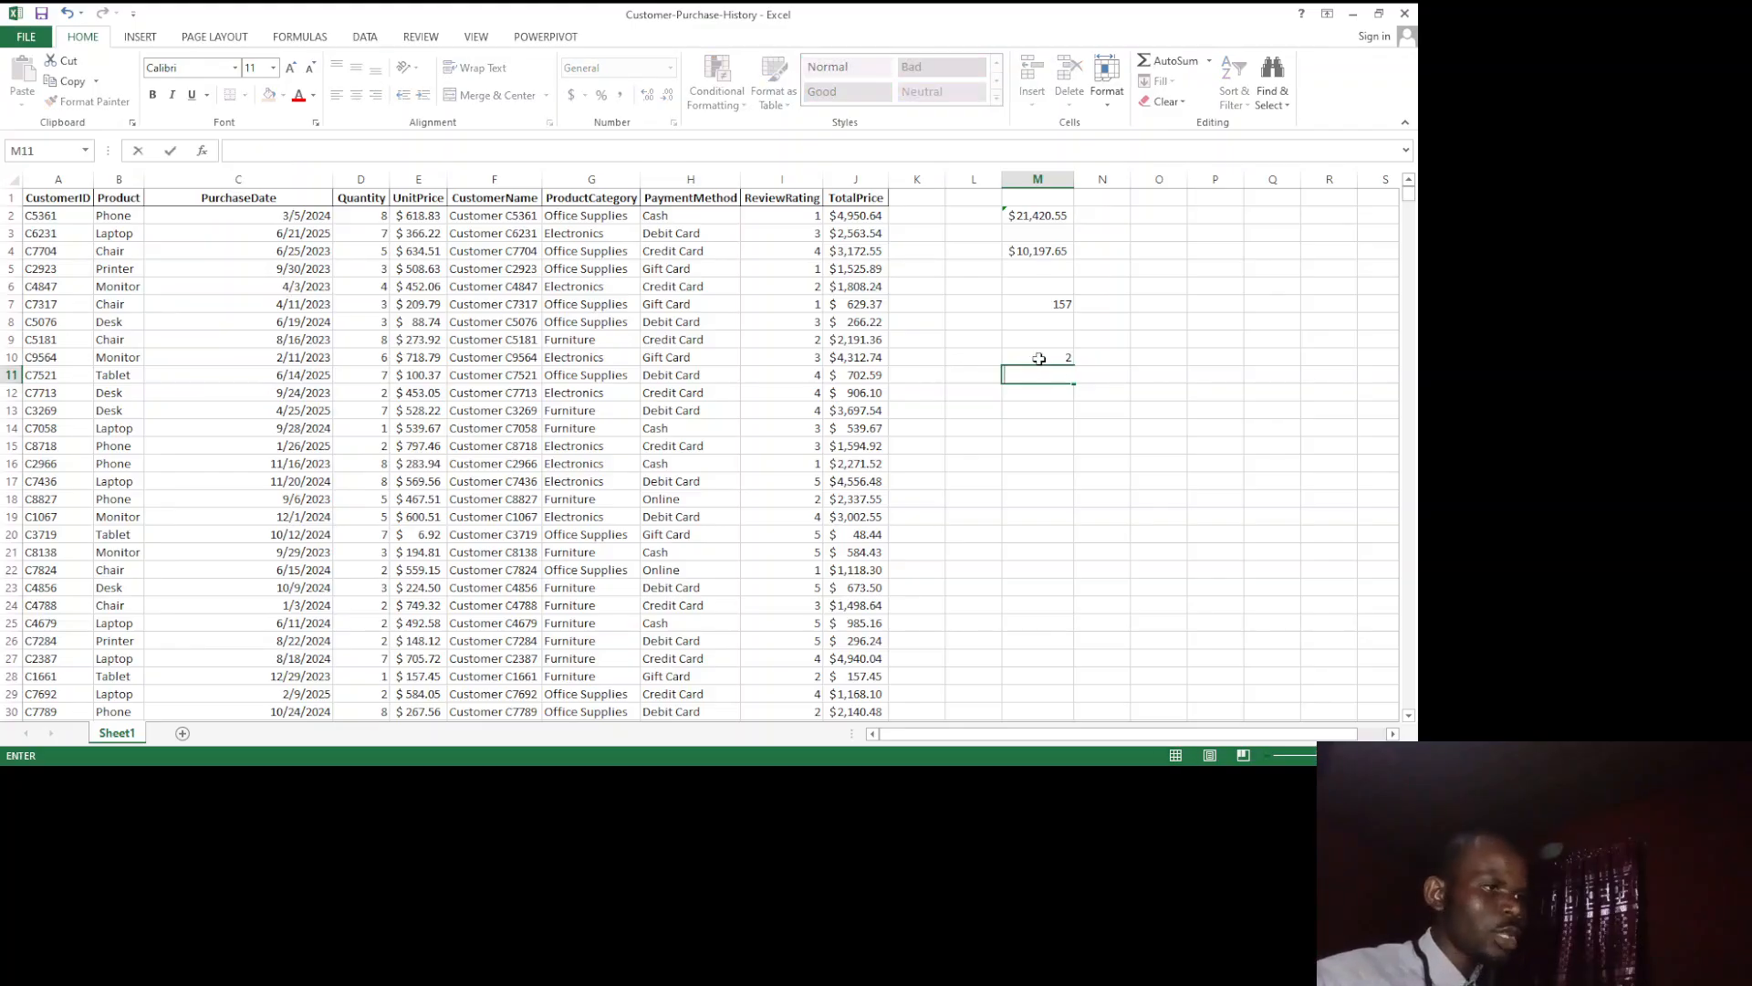
click(1040, 359)
key(BackSpace)
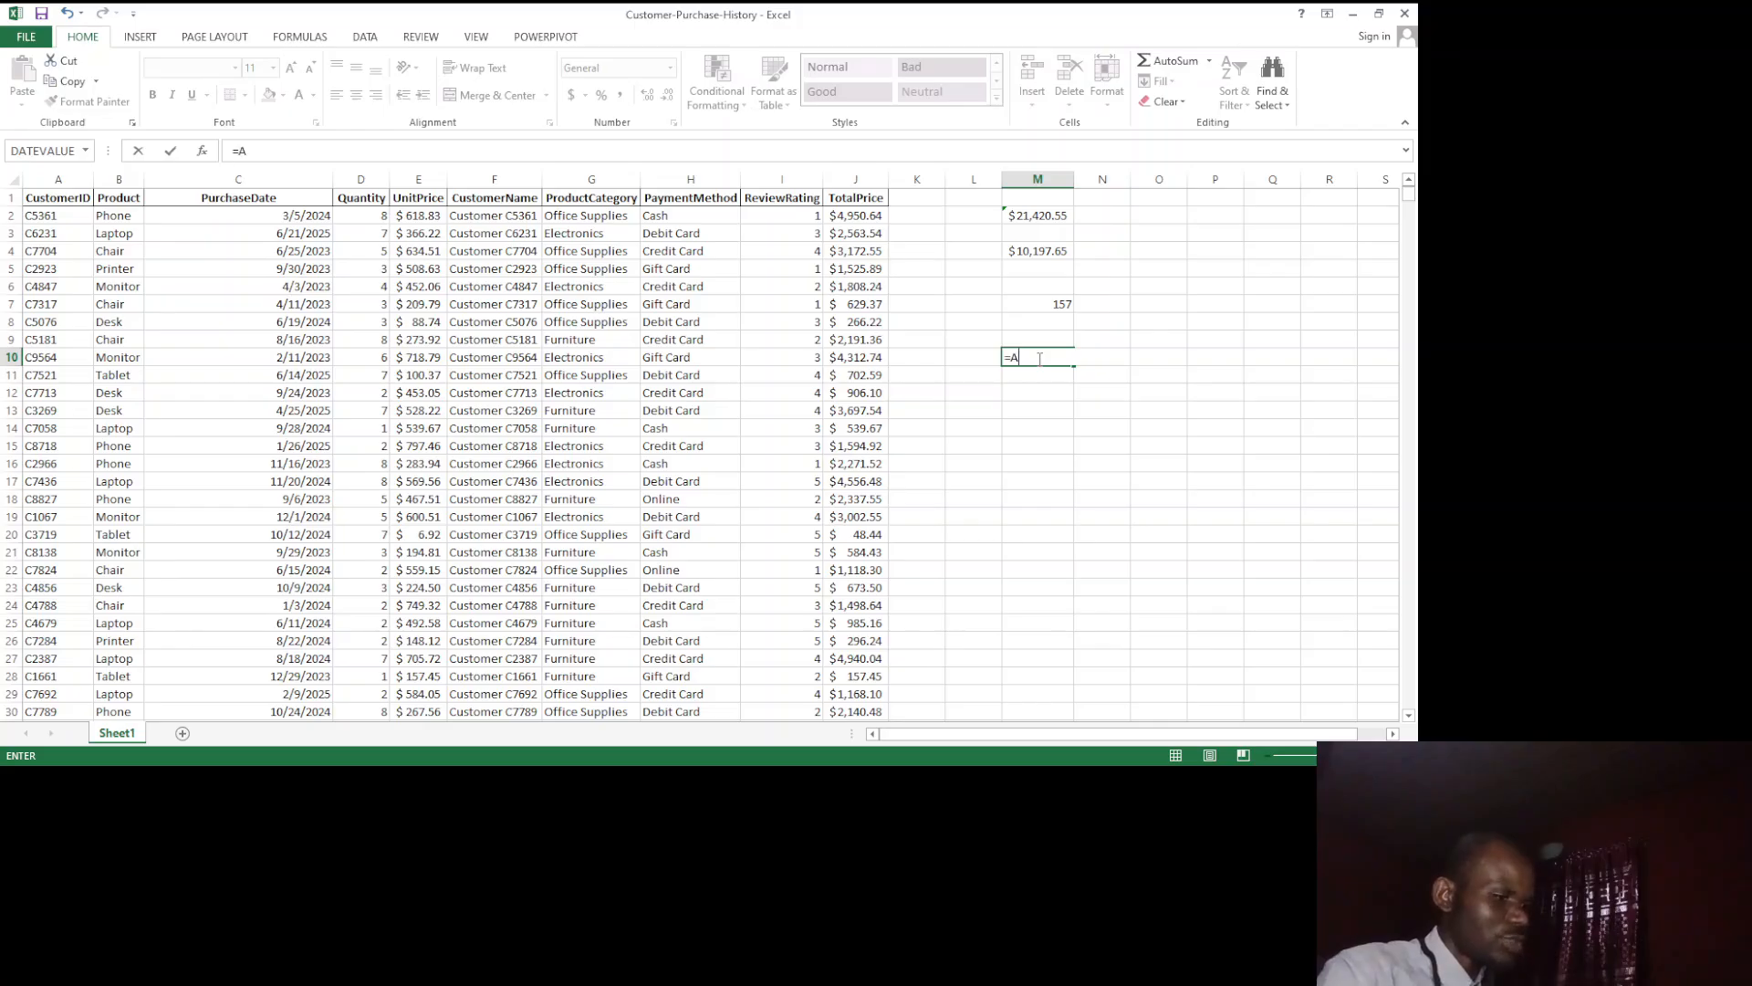
text(VERAGE()
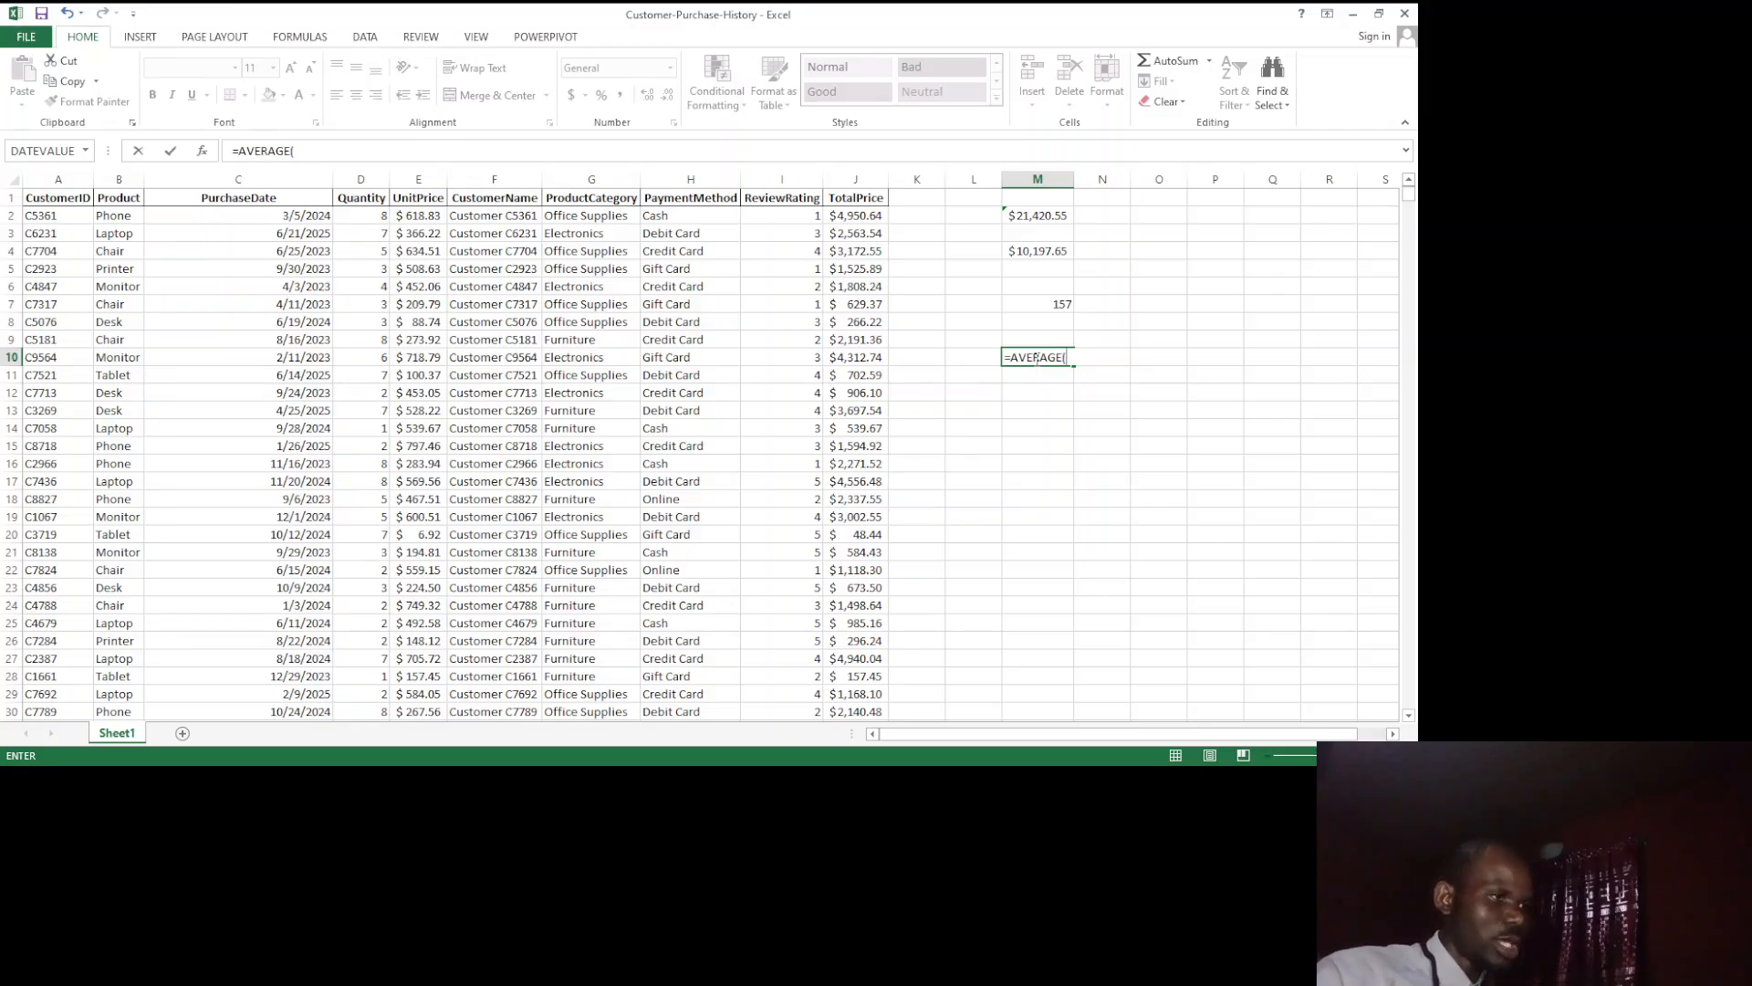
drag(844, 215, 875, 374)
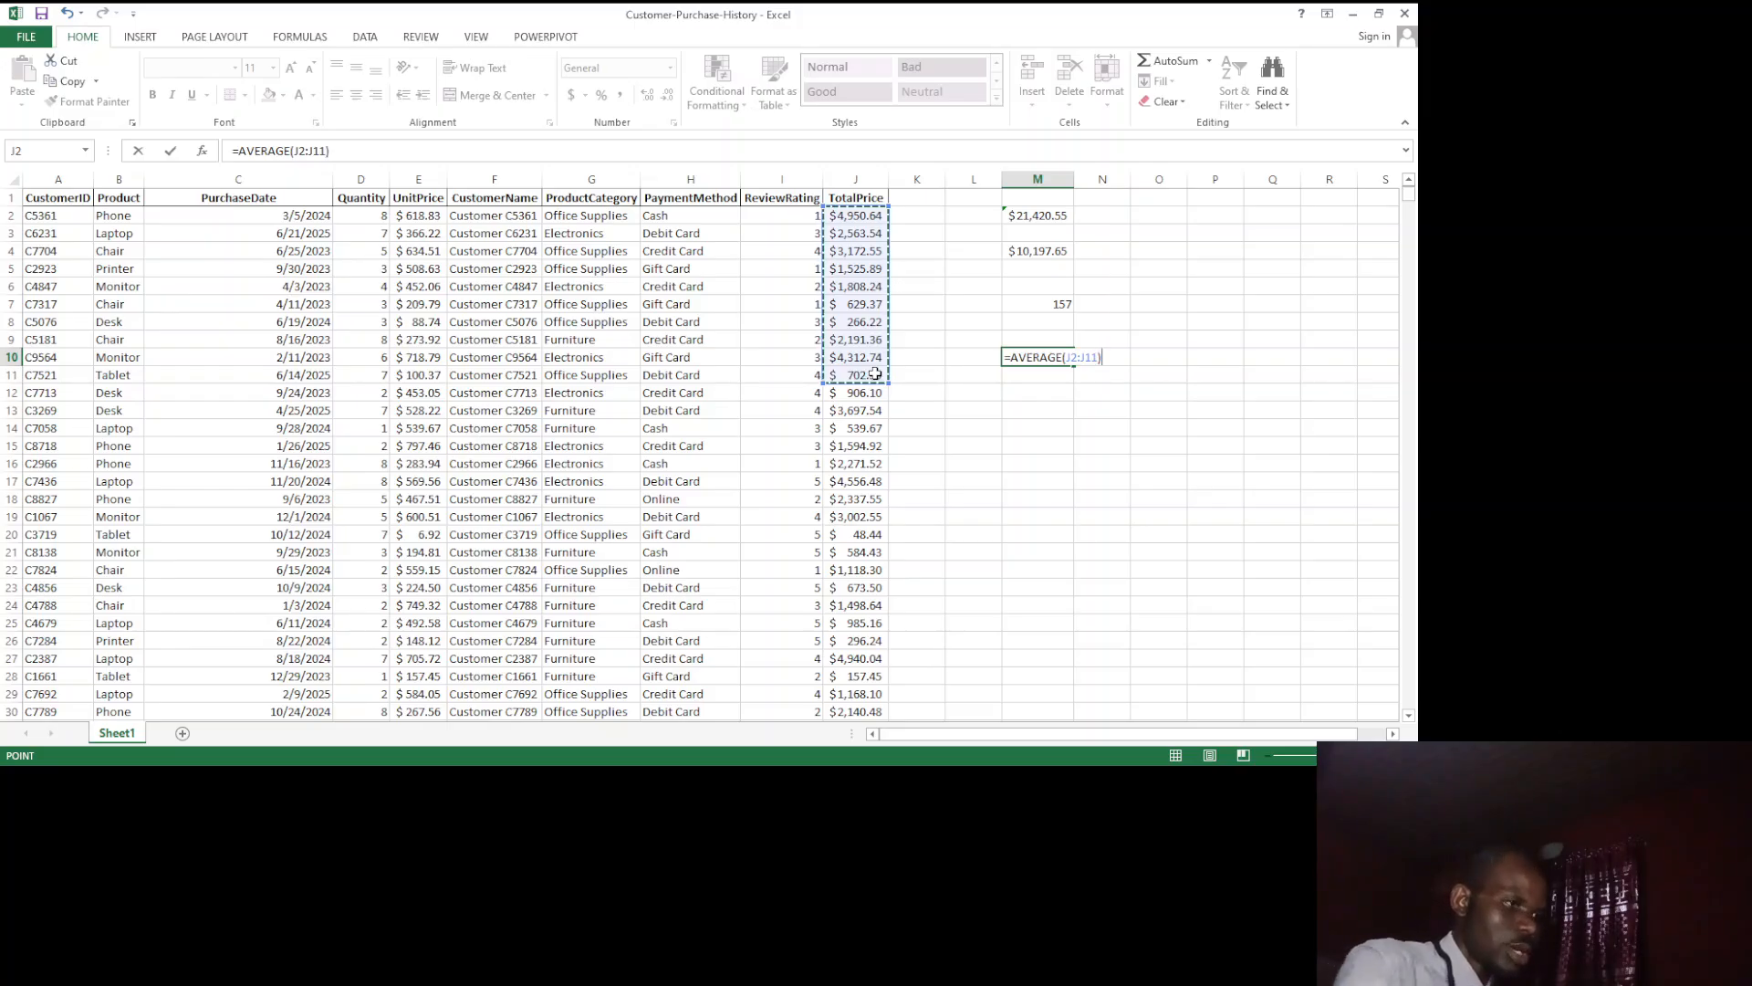
text())
key(Return)
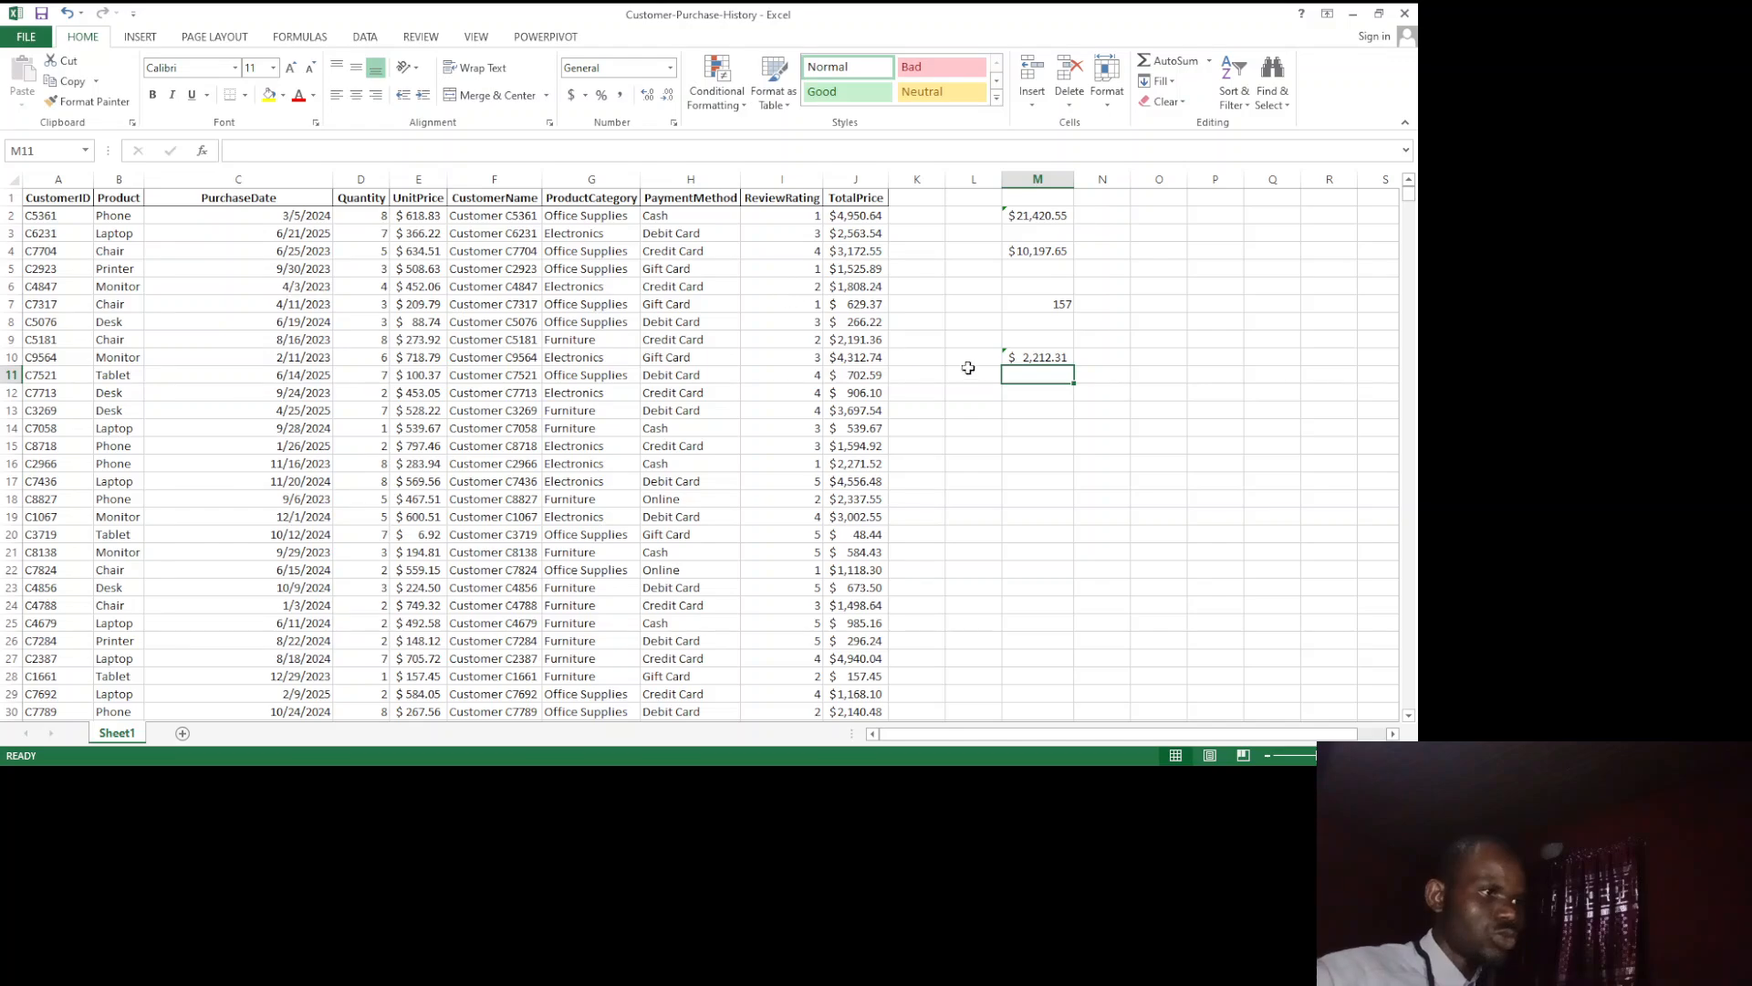
Step: Enter =M2/9 in cell M12 to divide the TotalPrice sum by nine
click(1029, 393)
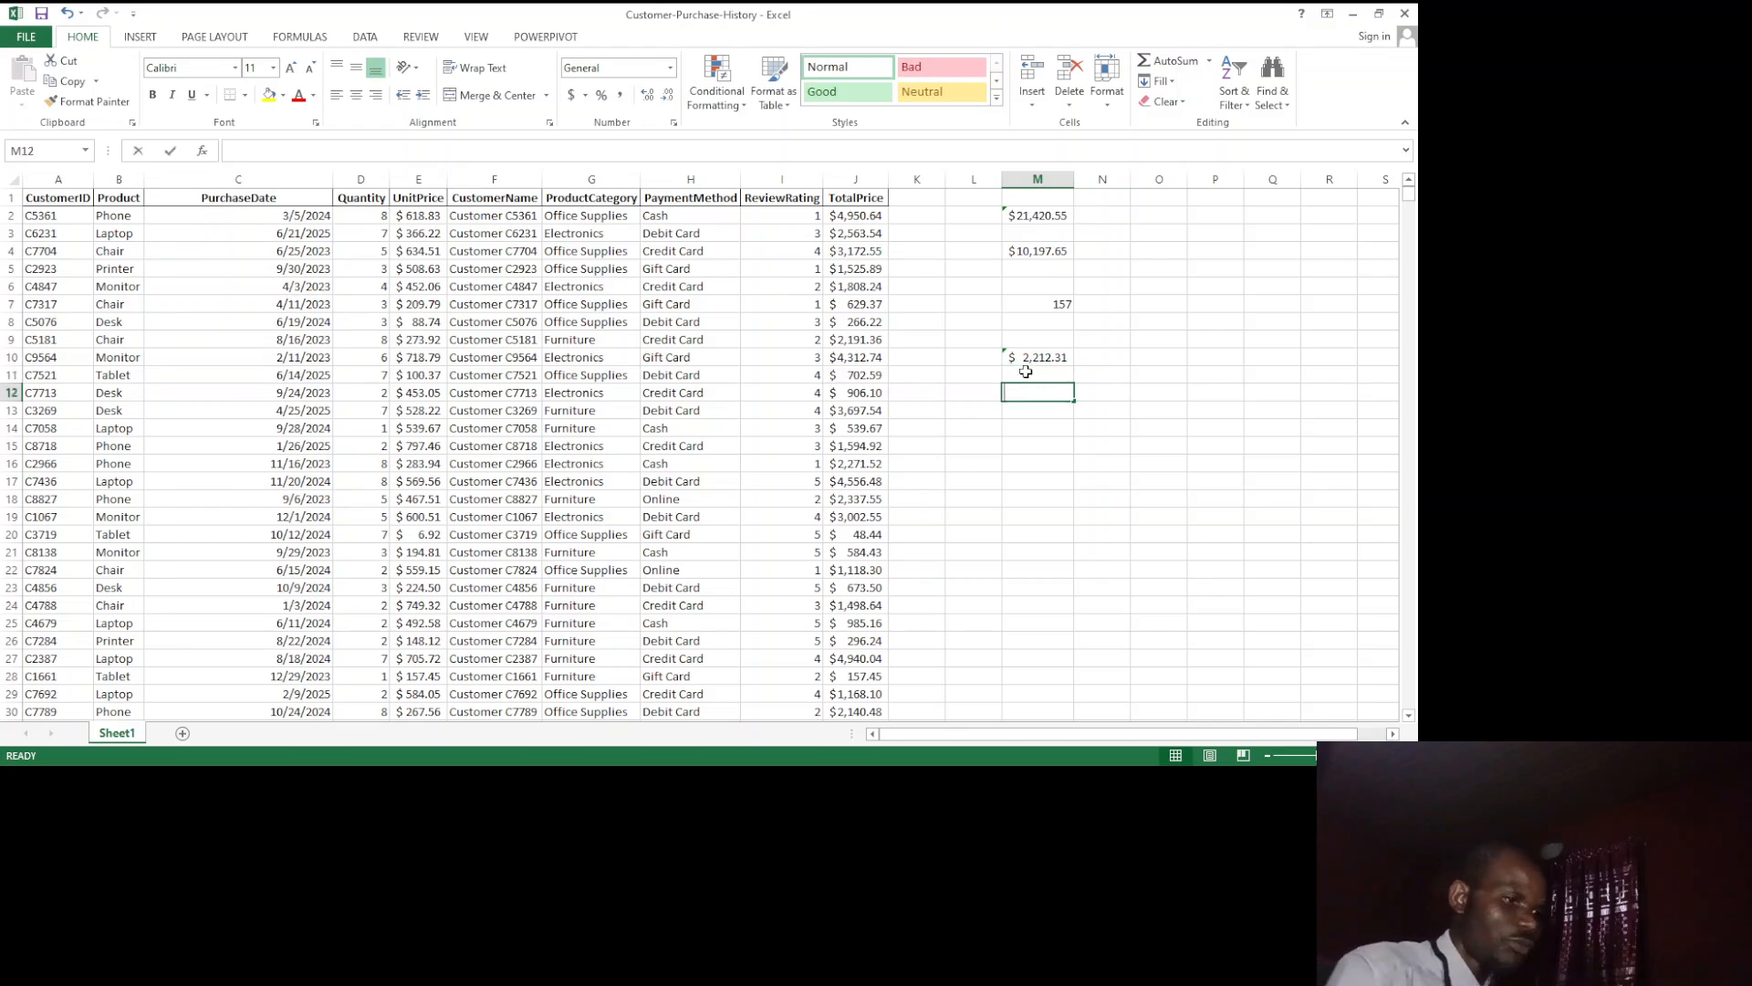
text(=)
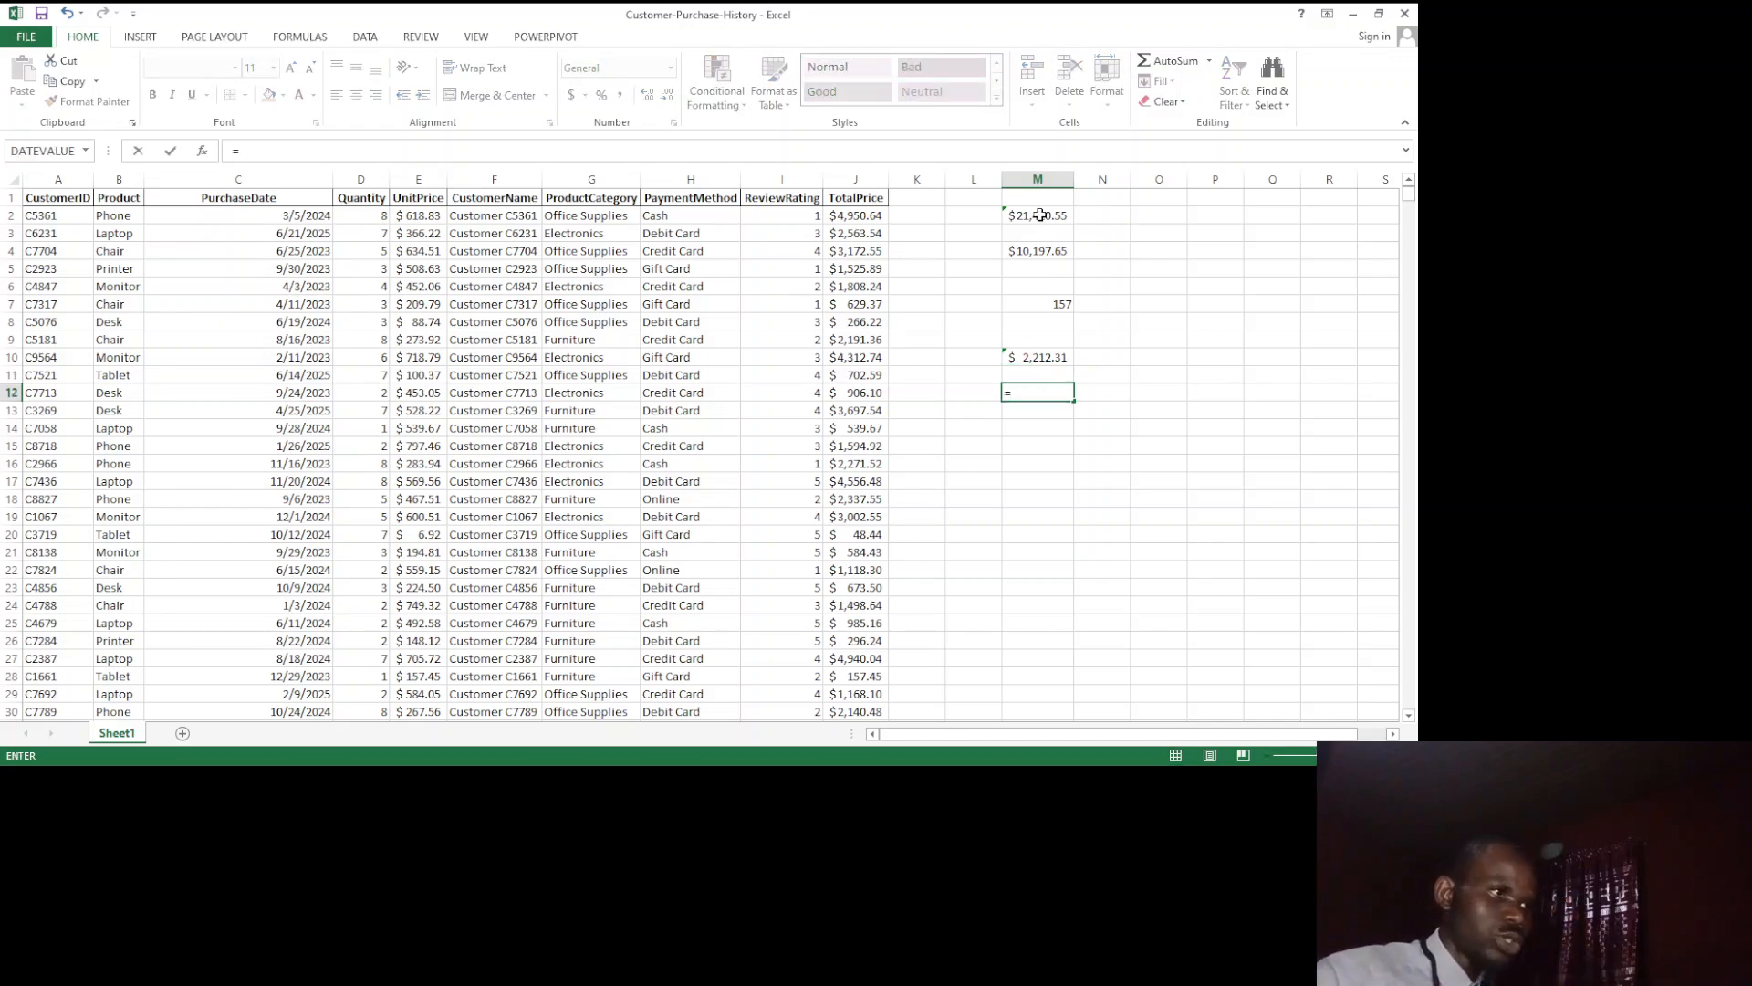
click(1040, 215)
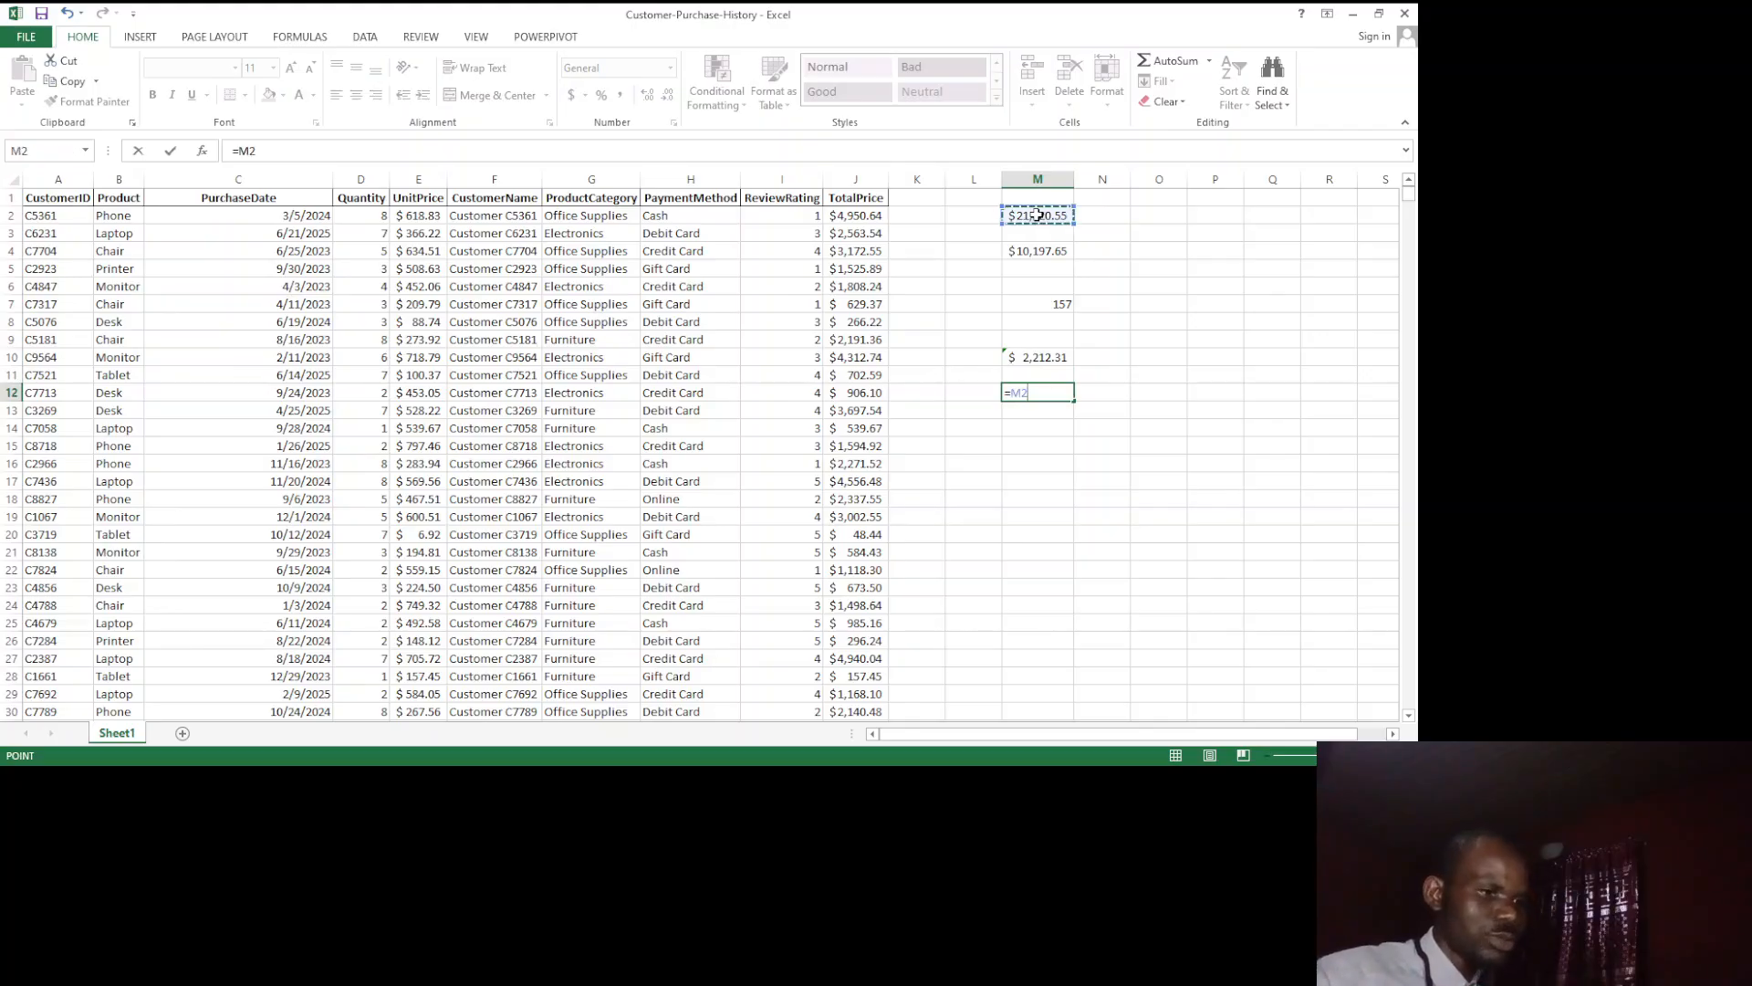
key(BackSpace)
key(BackSpace)
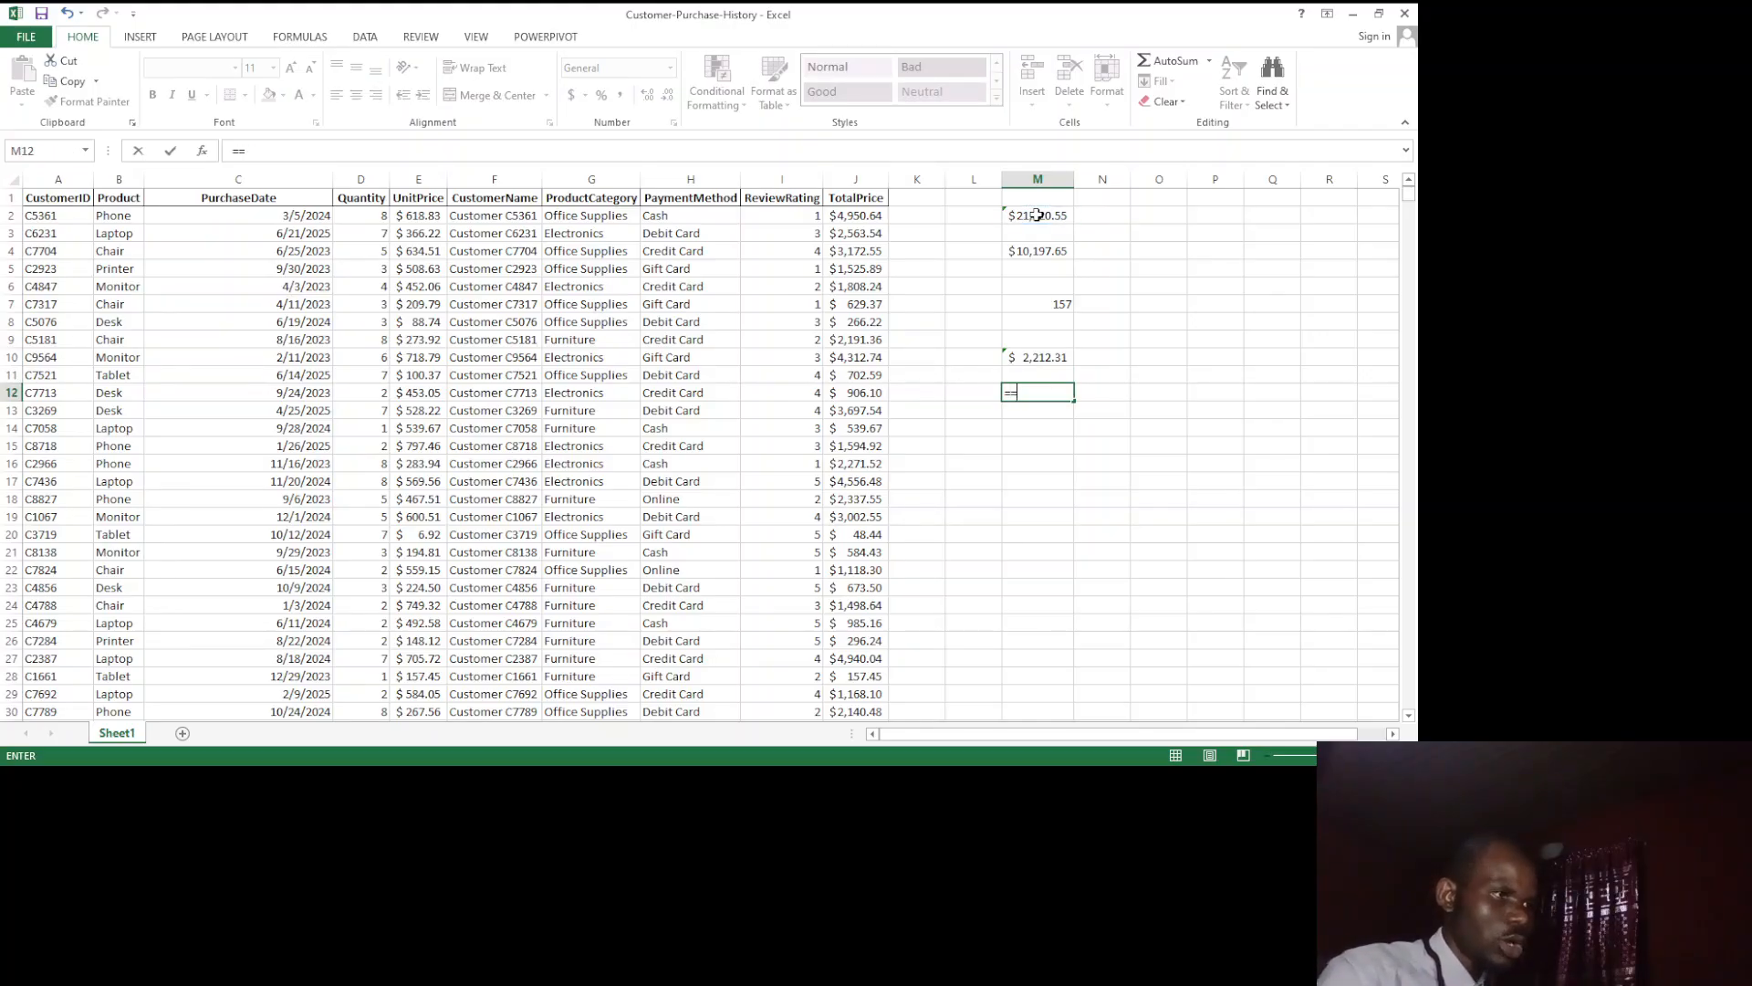
click(1038, 215)
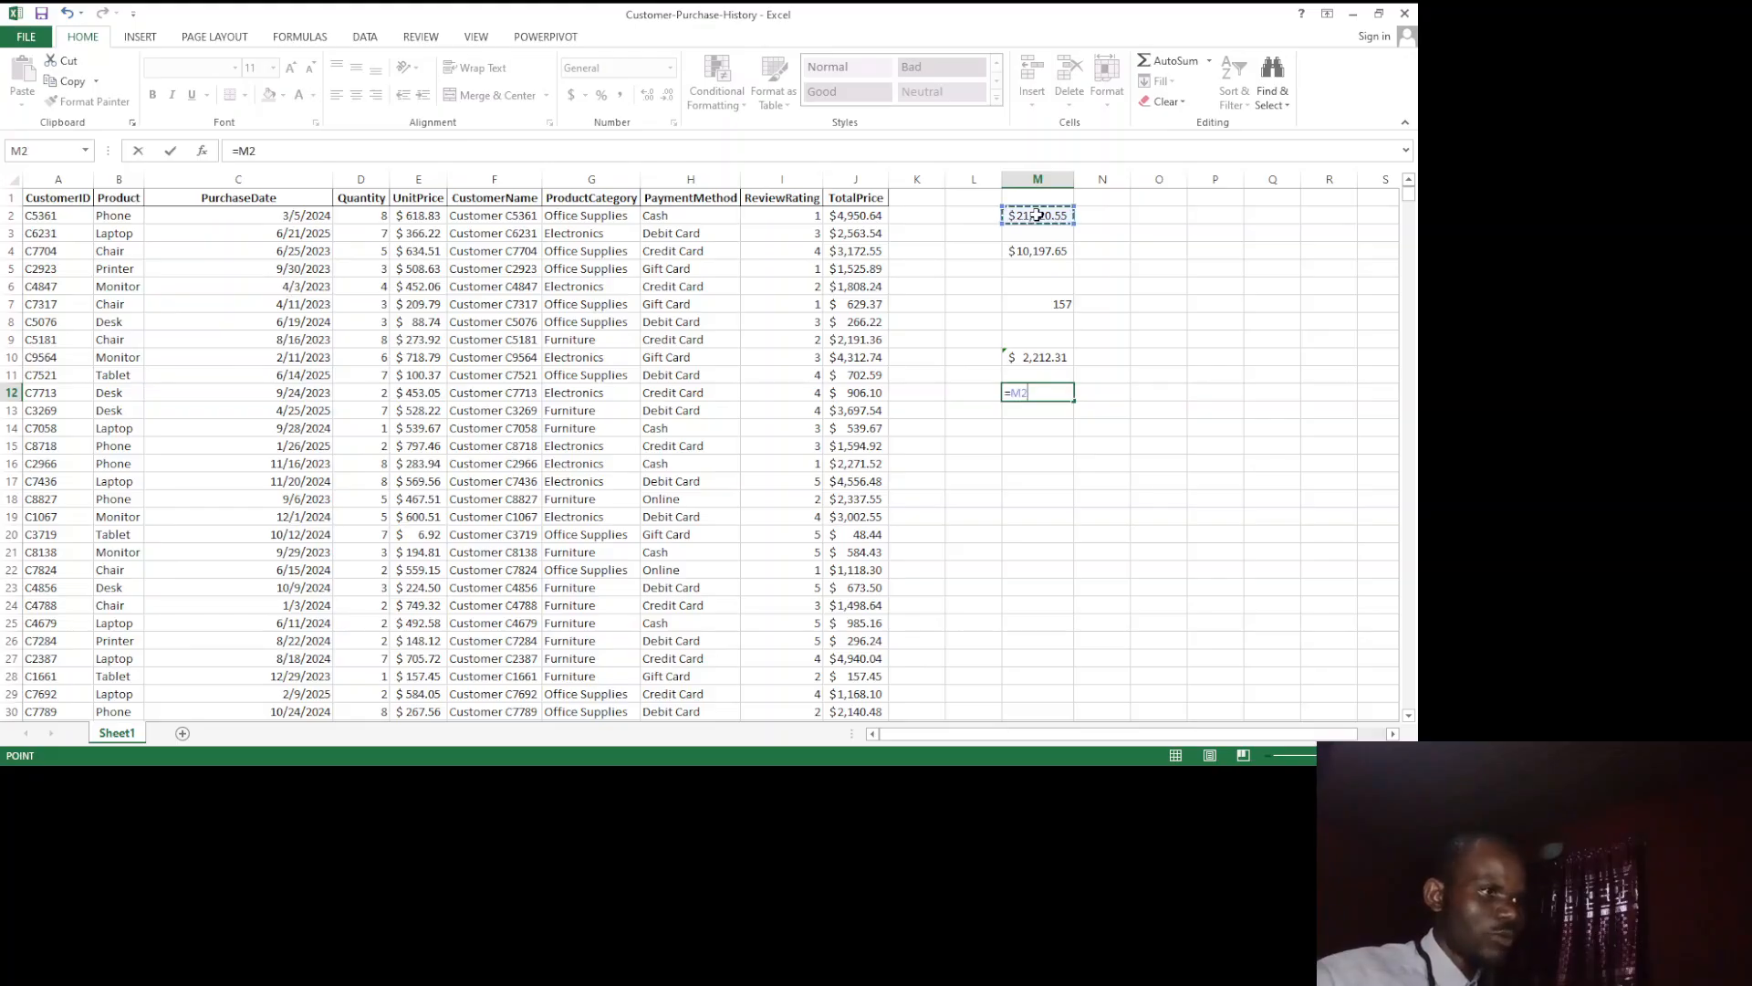
text(/9)
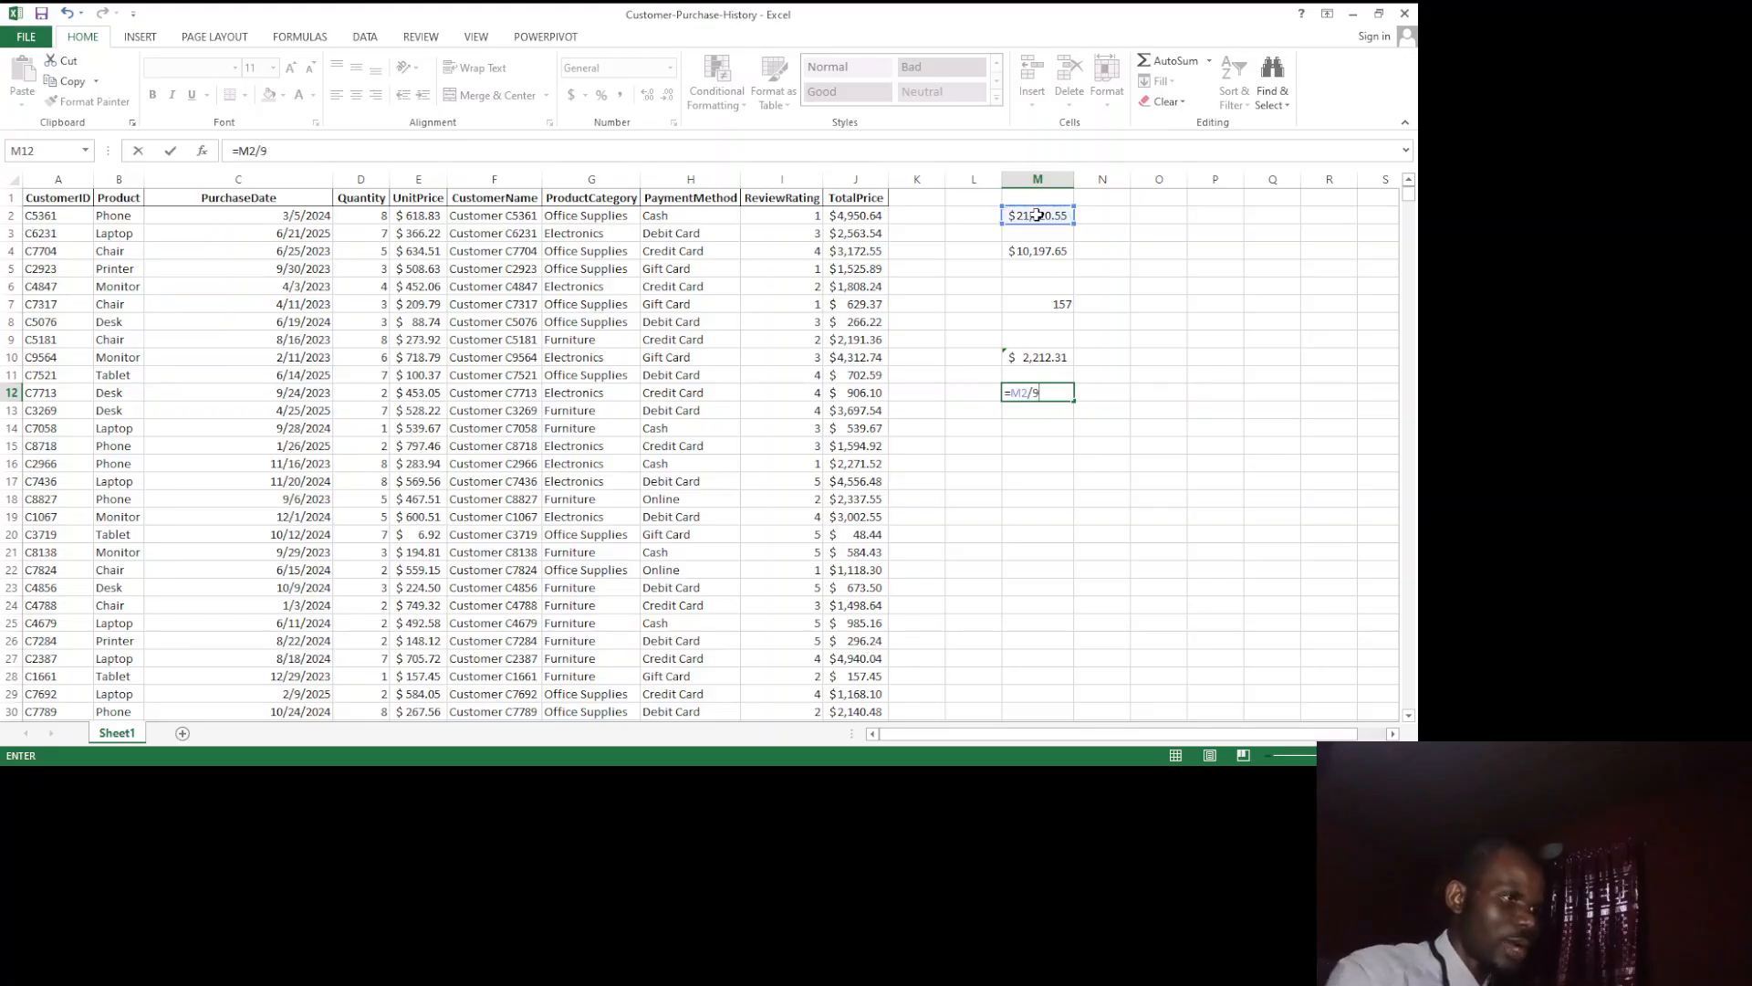
key(Return)
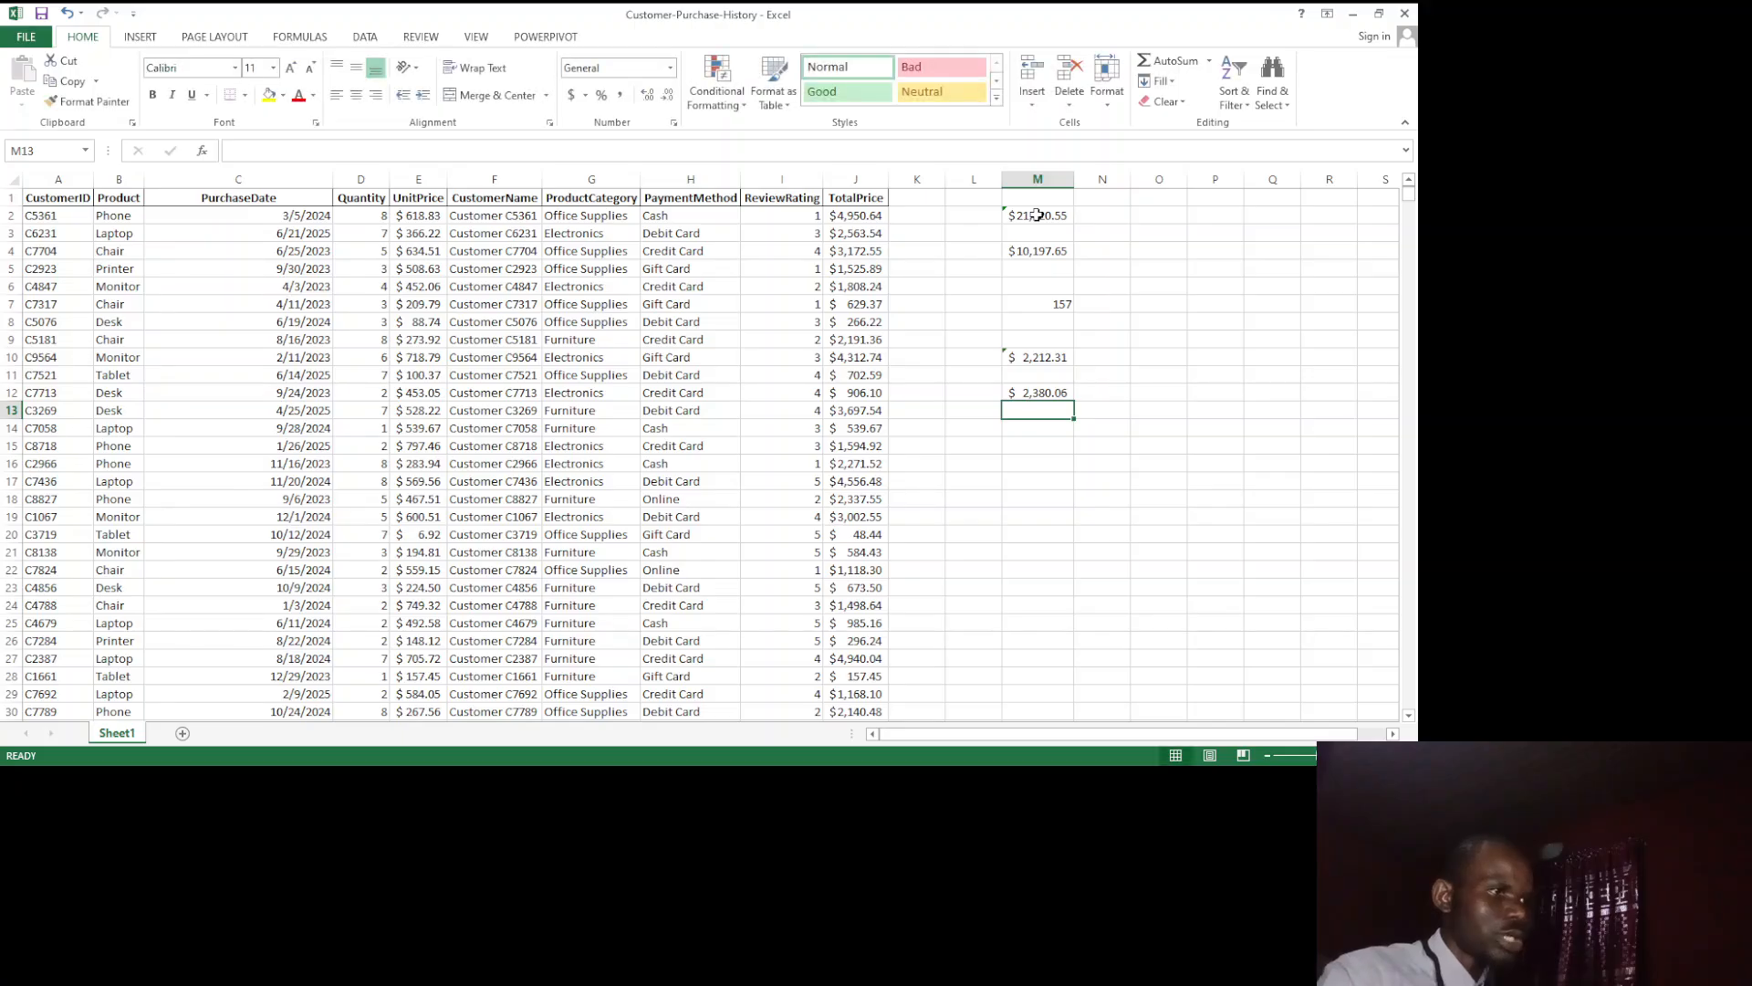
Step: Try =M2/8 in cell M12 as the divided total, and clear the cell again
click(1024, 390)
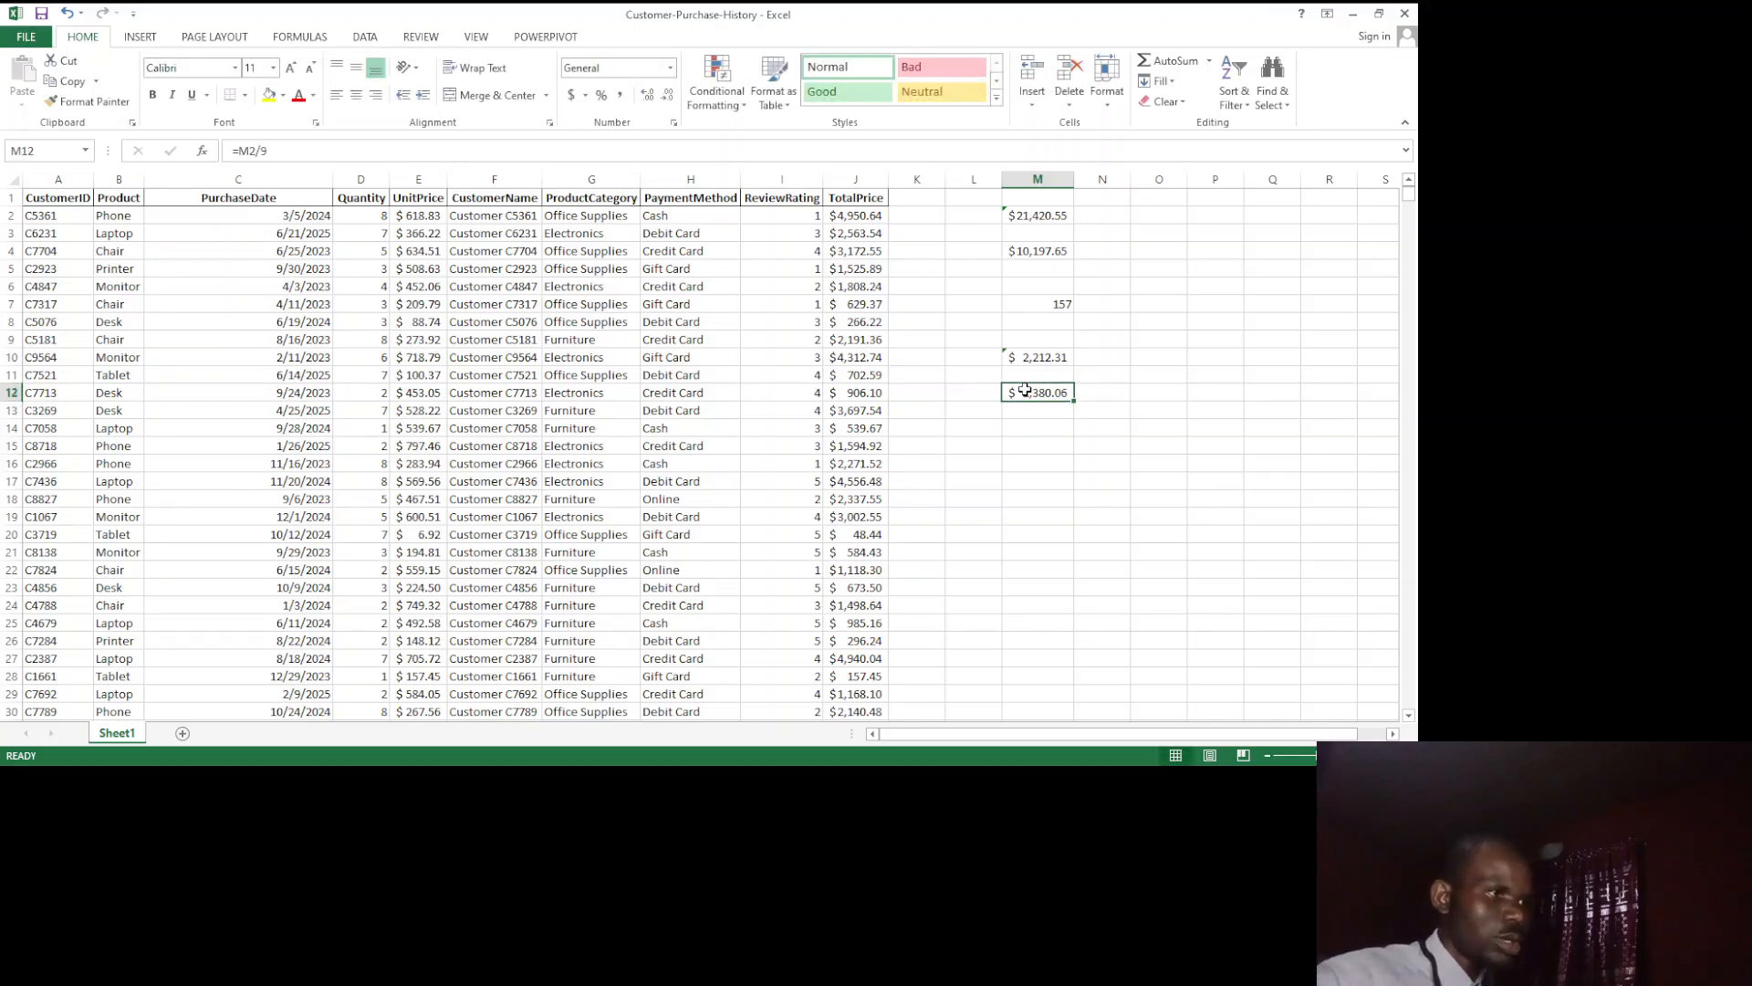
text(=)
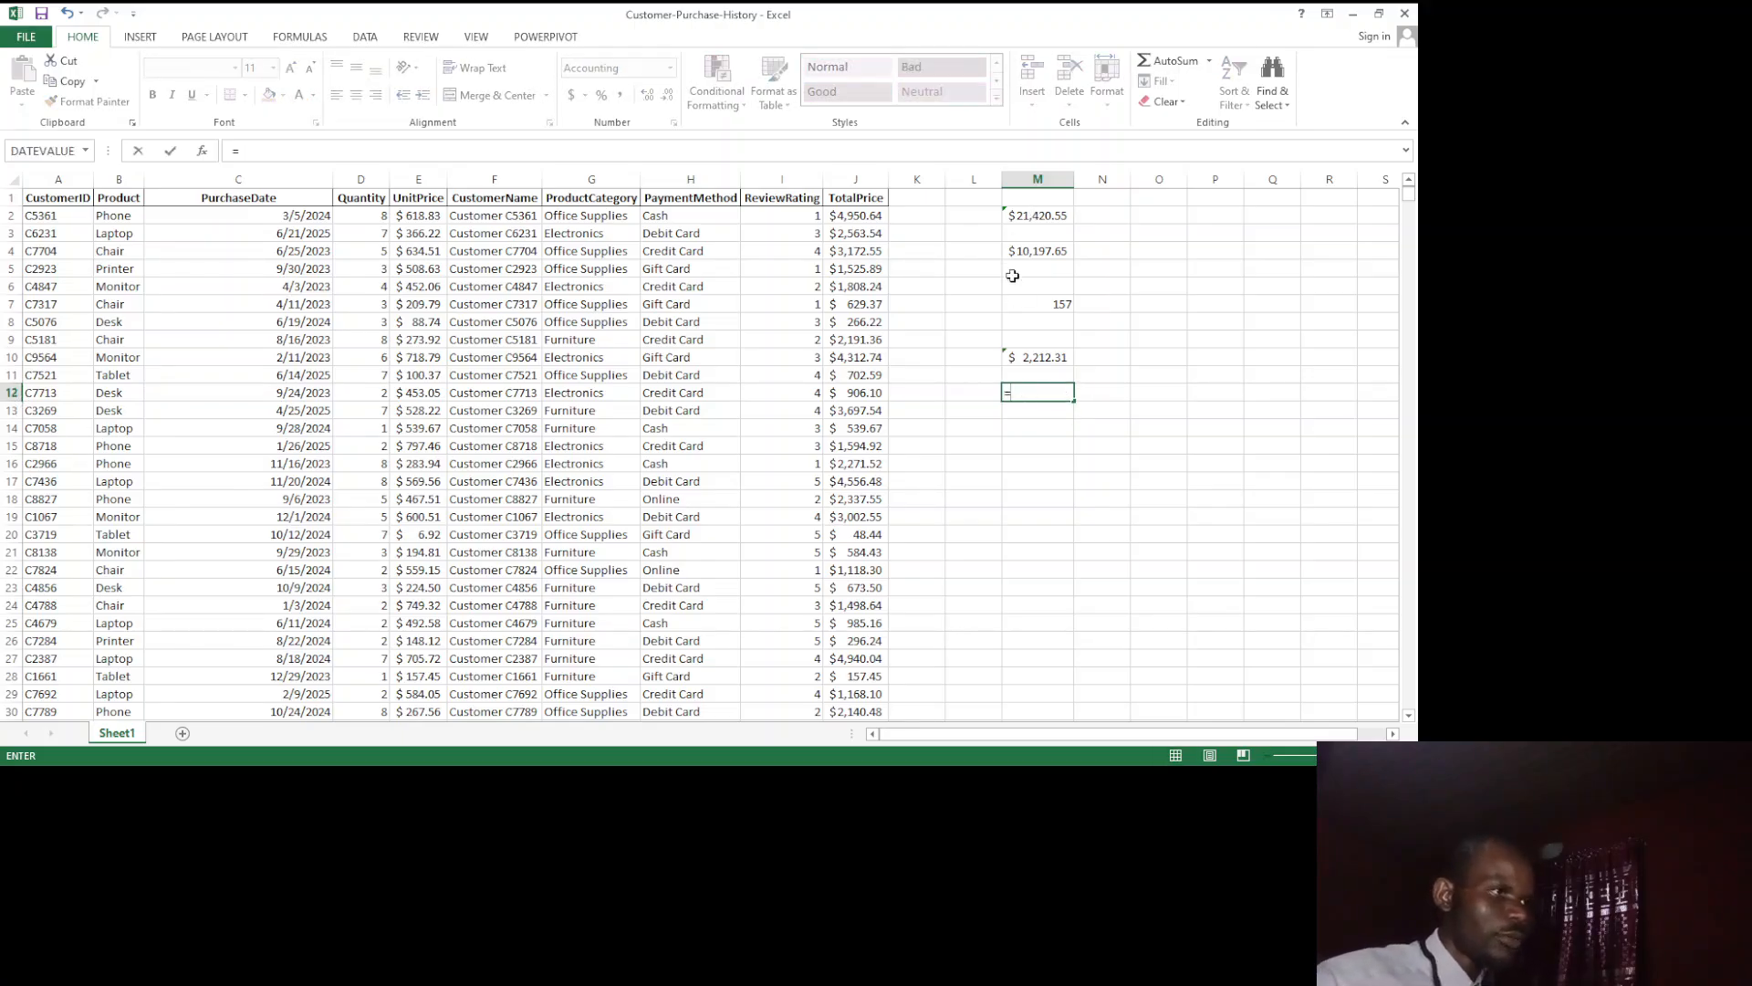
click(1028, 213)
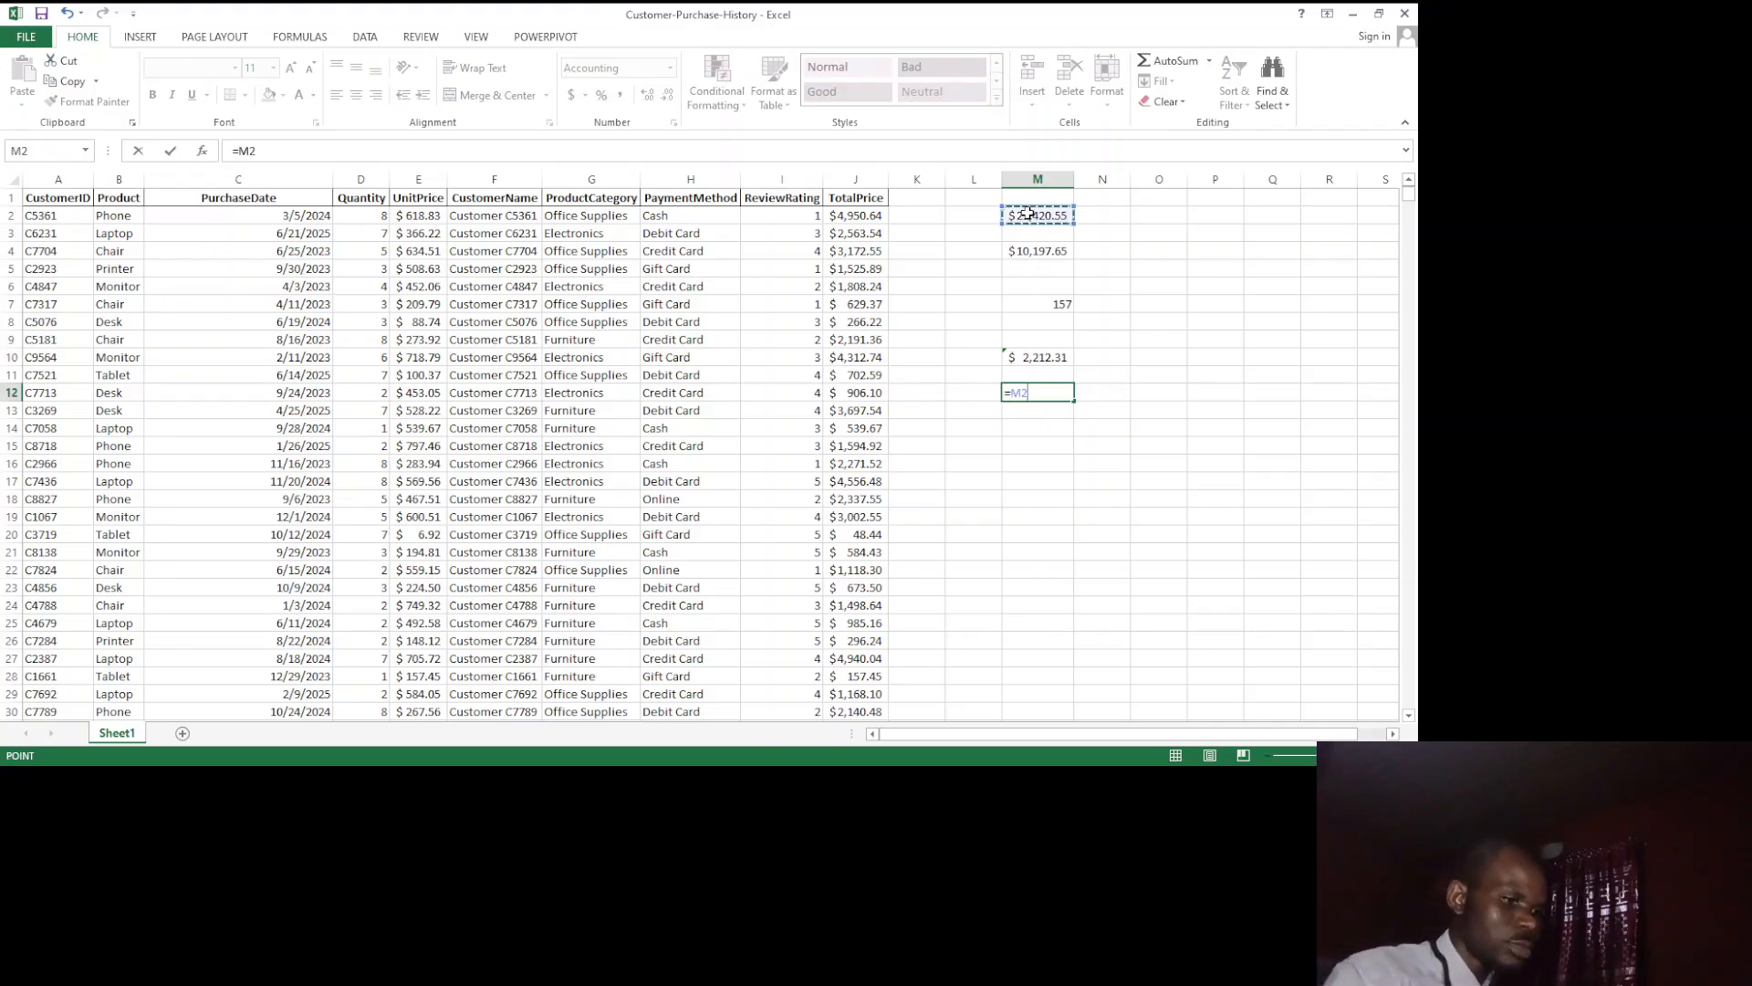
text(/8)
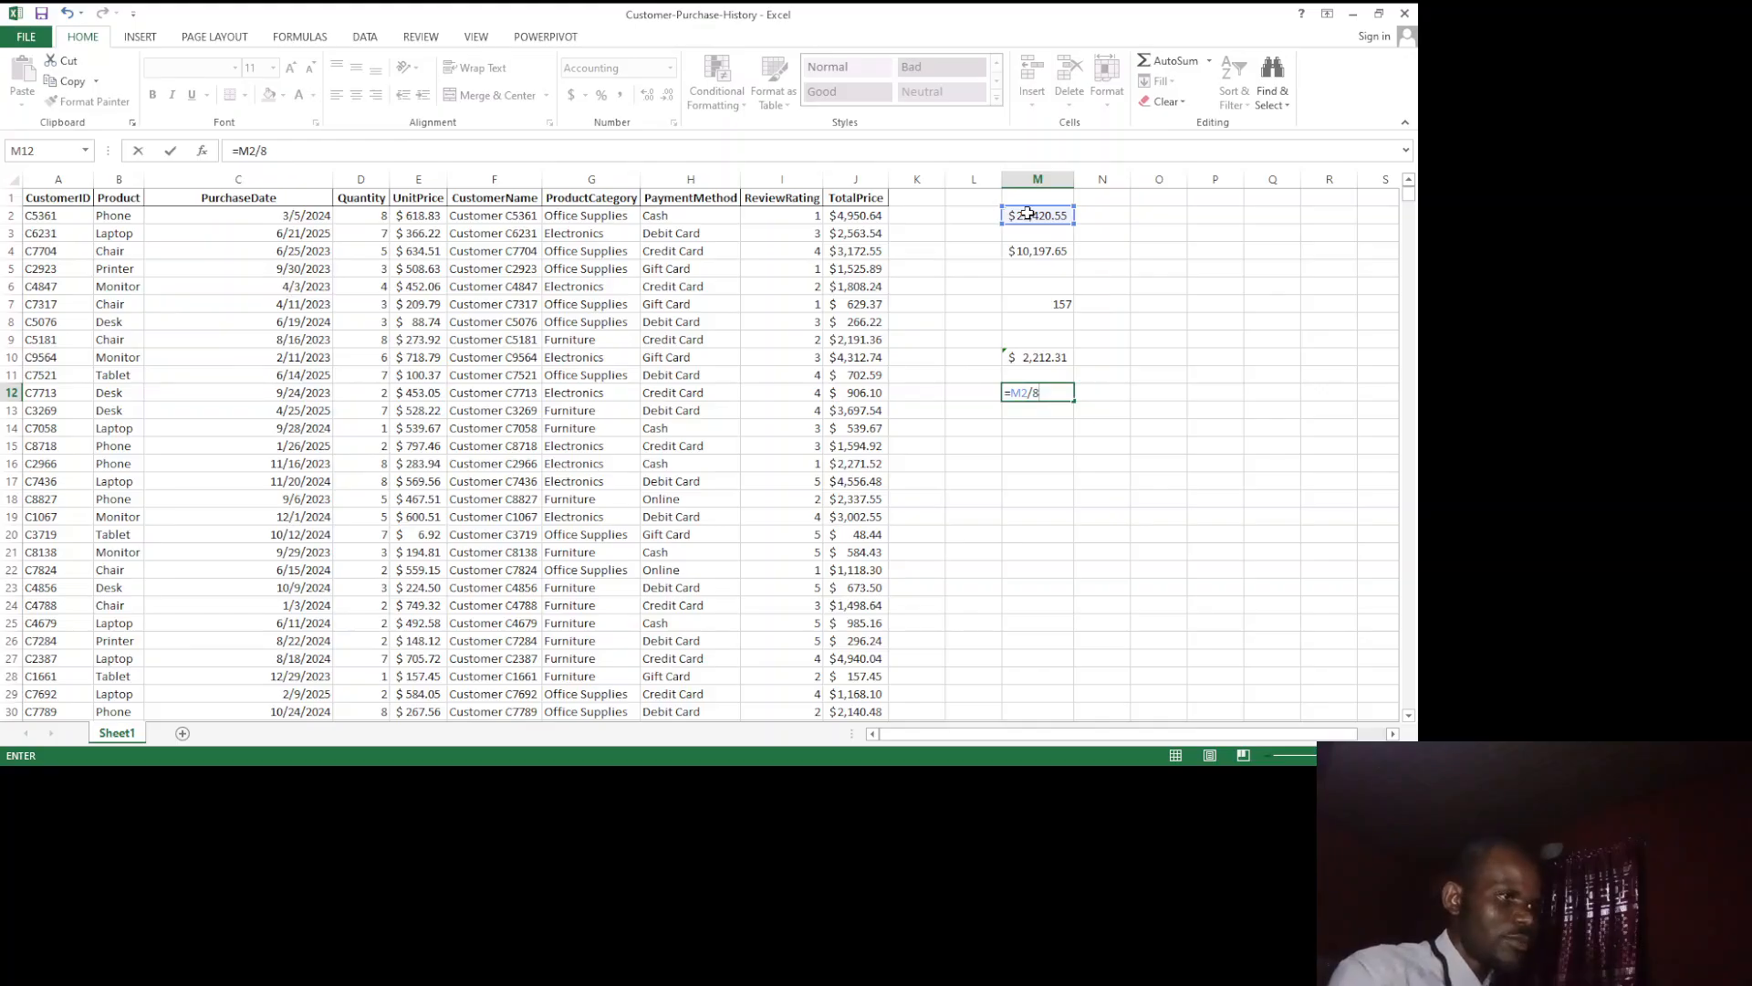
key(Return)
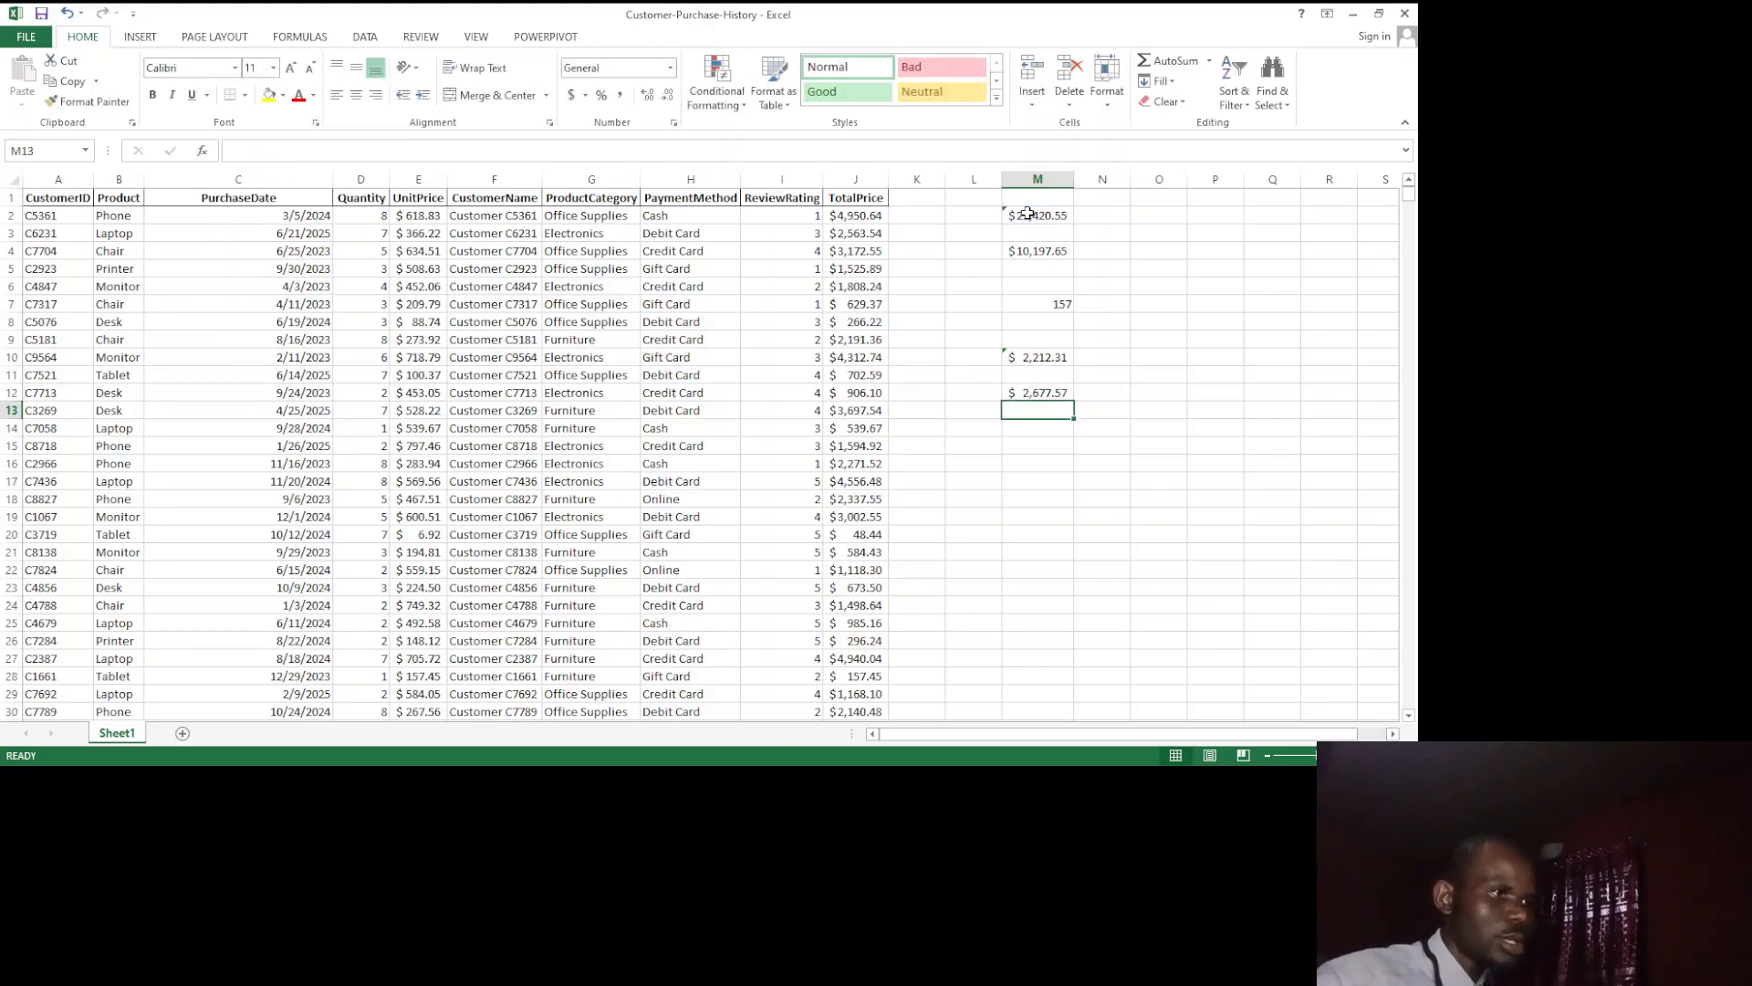
click(1045, 393)
key(BackSpace)
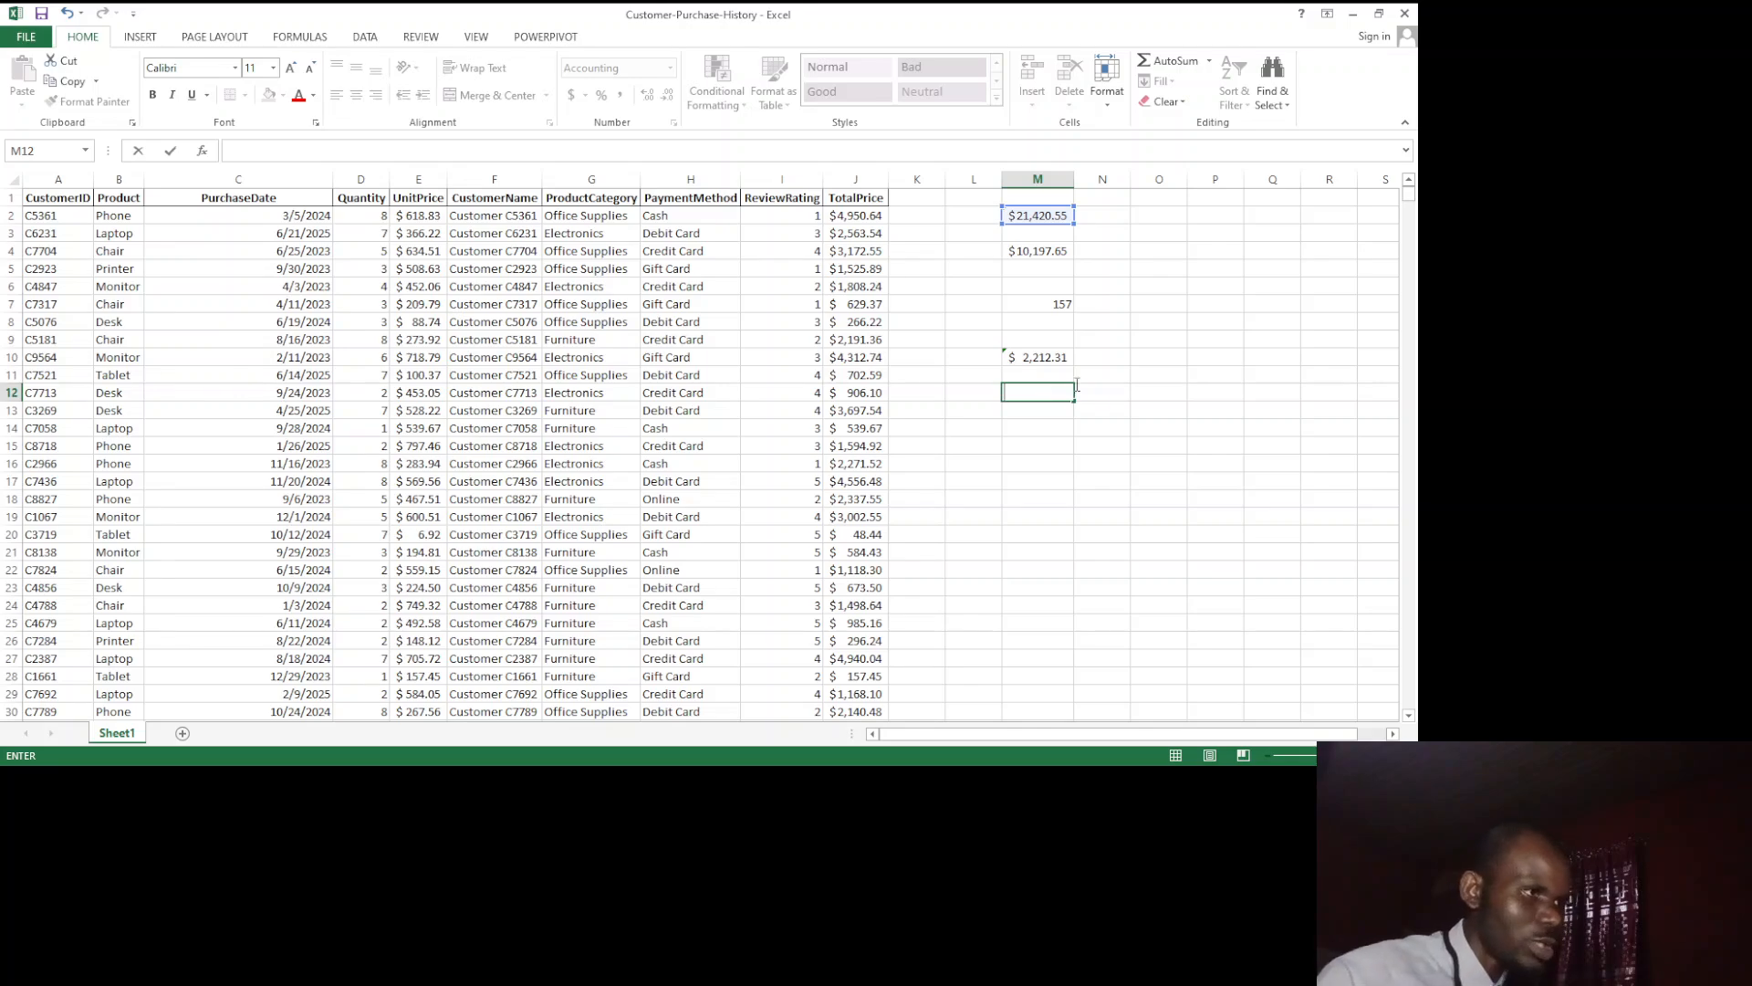
Step: Correct the formula in cell M10 to =AVERAGE(J2:J10) so it covers the first nine TotalPrice values
click(1048, 358)
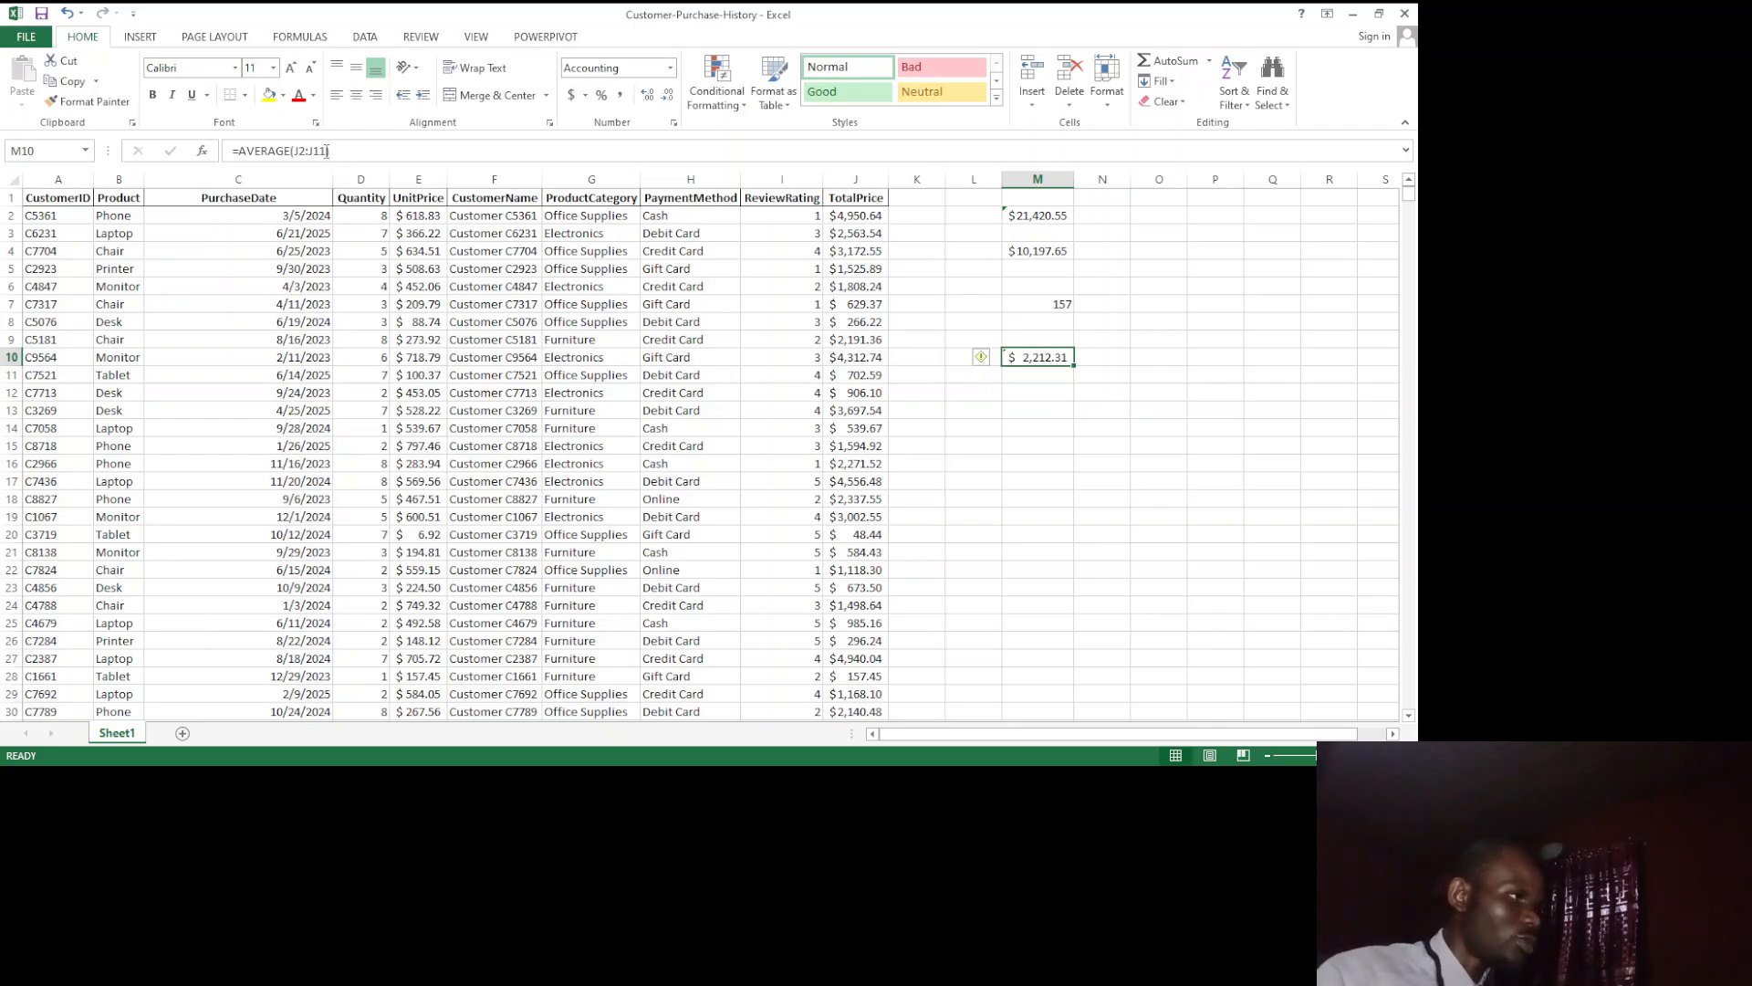
click(327, 150)
key(BackSpace)
text(0)
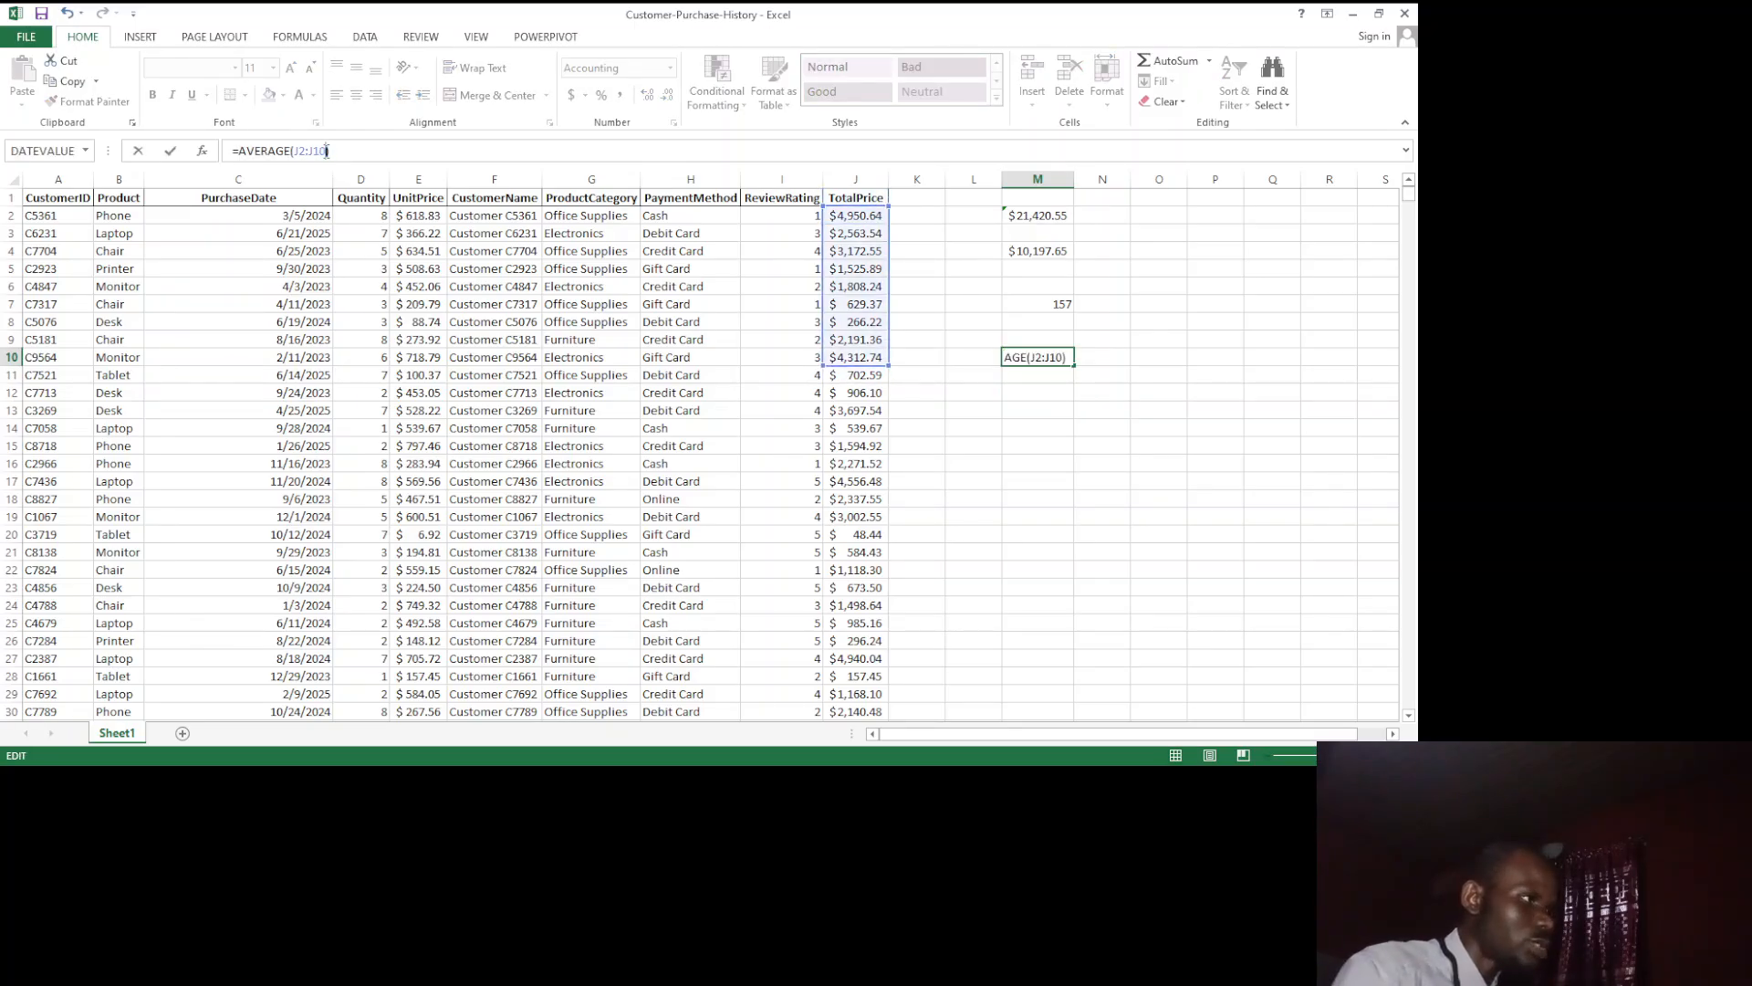
key(Return)
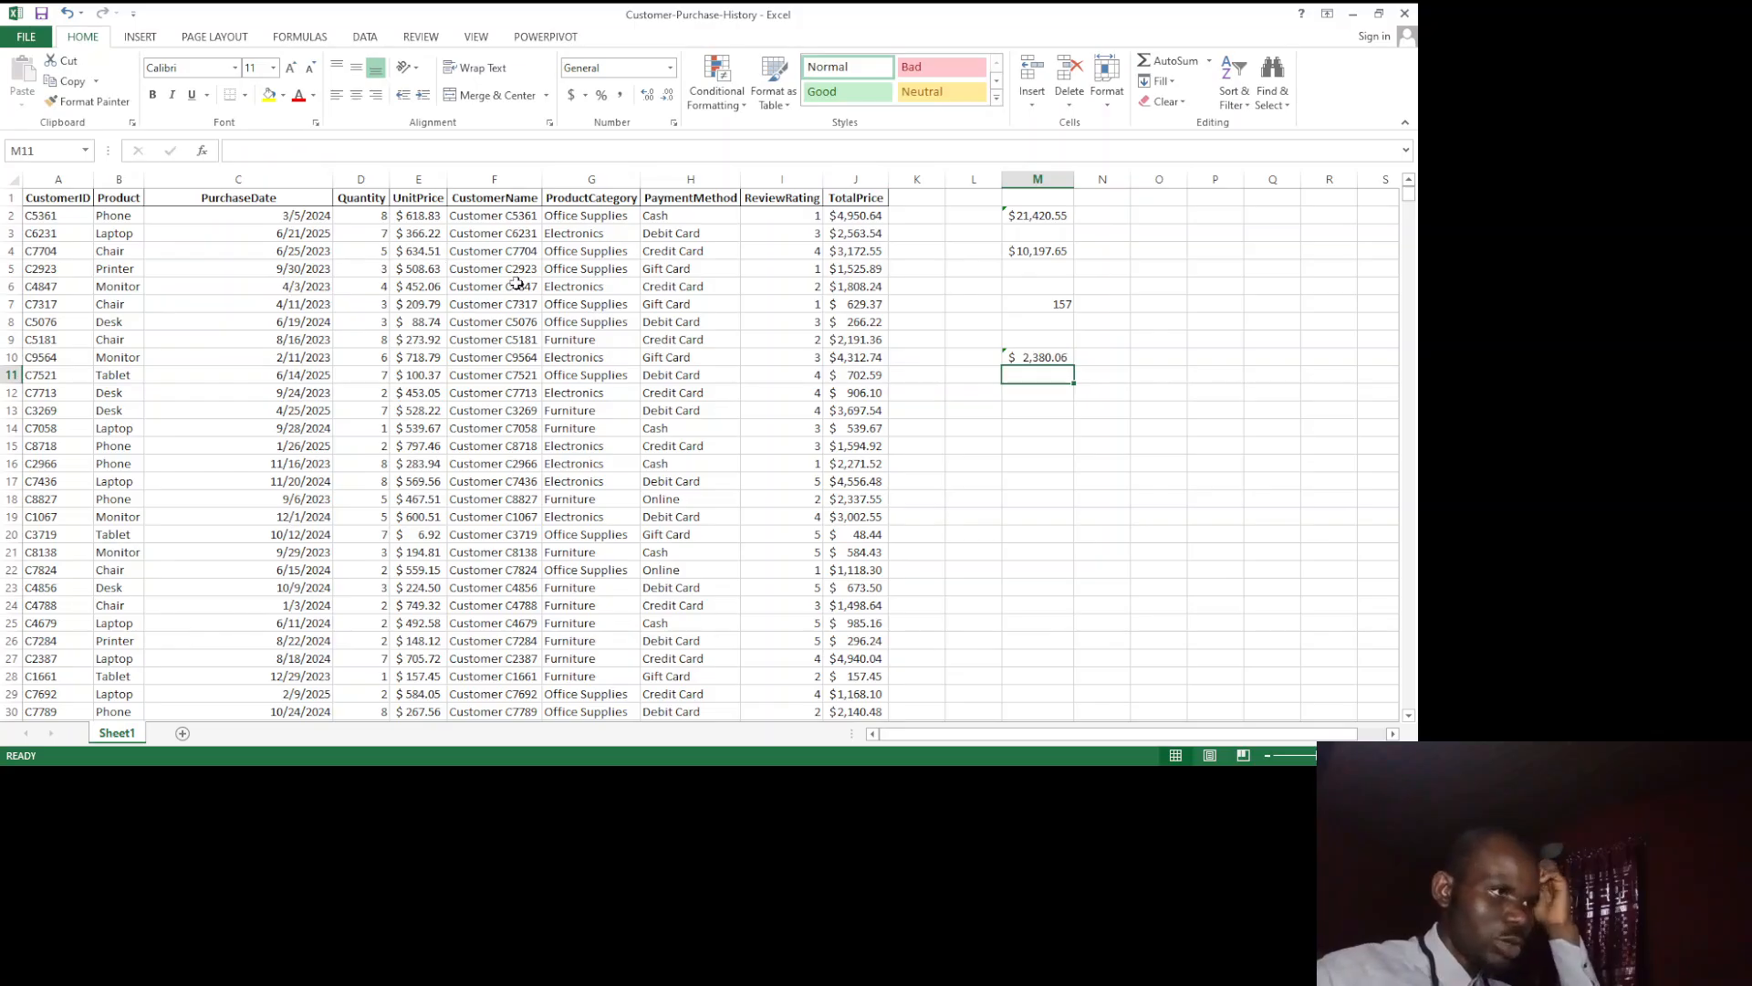
Step: Enter =M2/9 in cell M12 to check the average by dividing the TotalPrice sum by nine
click(1018, 391)
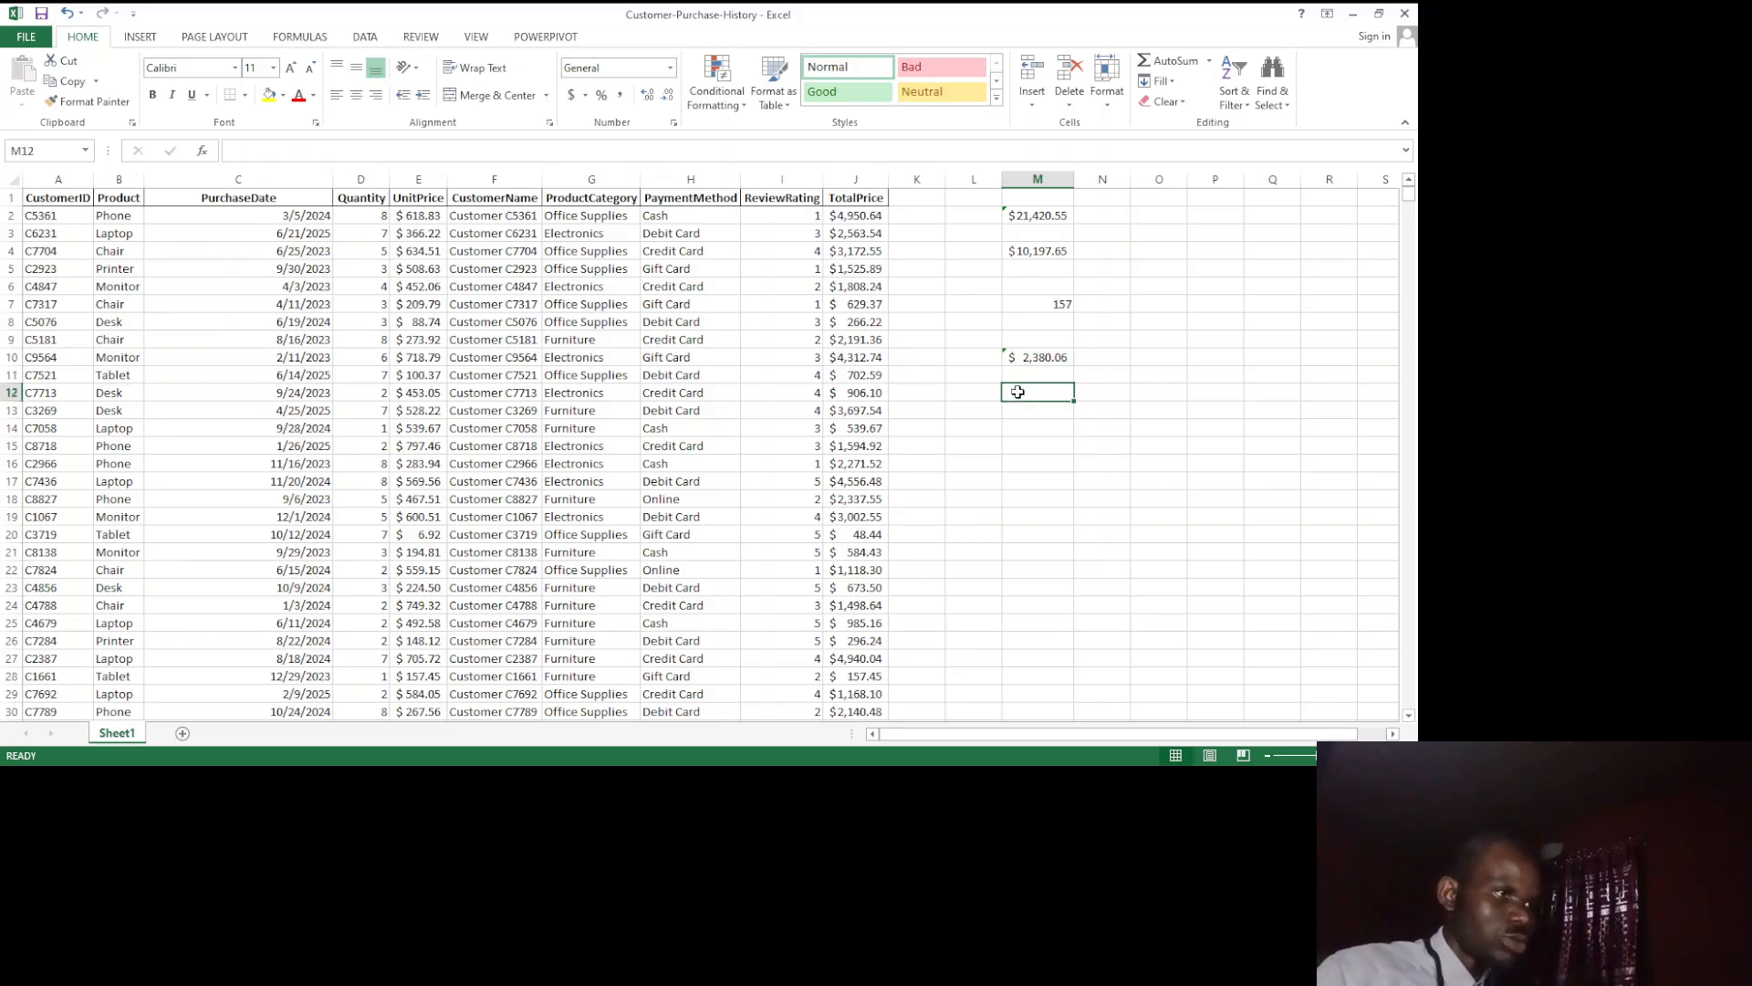
text(=)
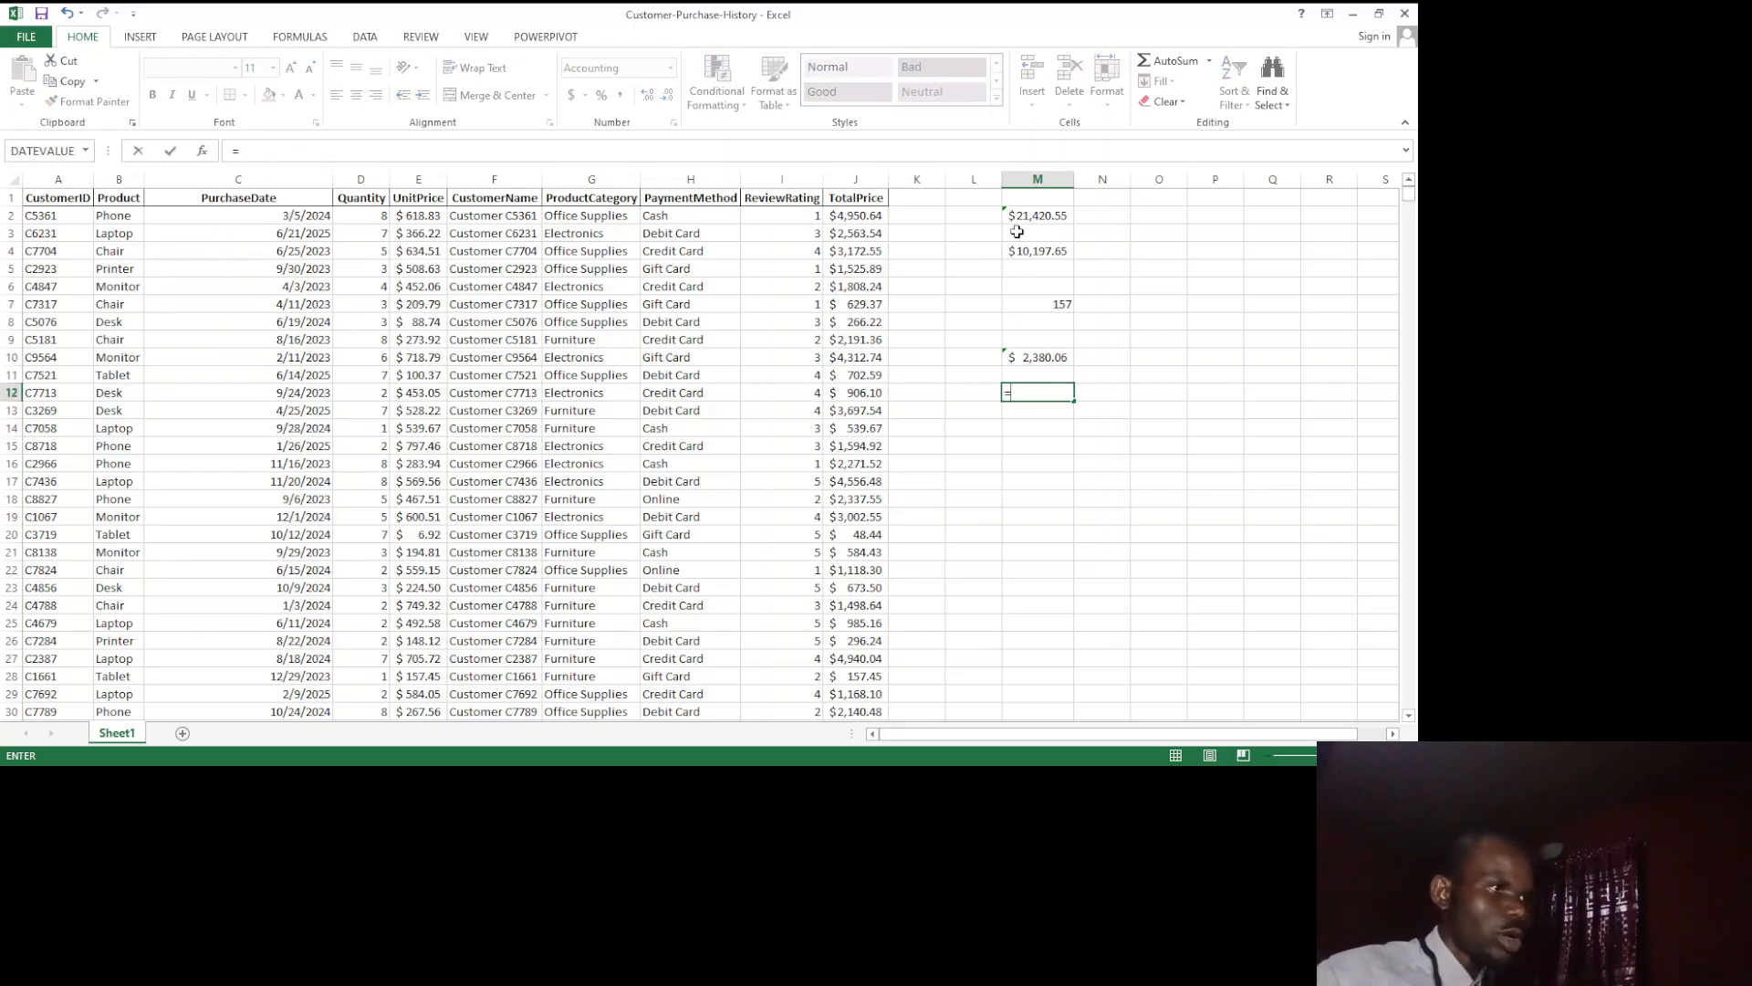
click(1026, 216)
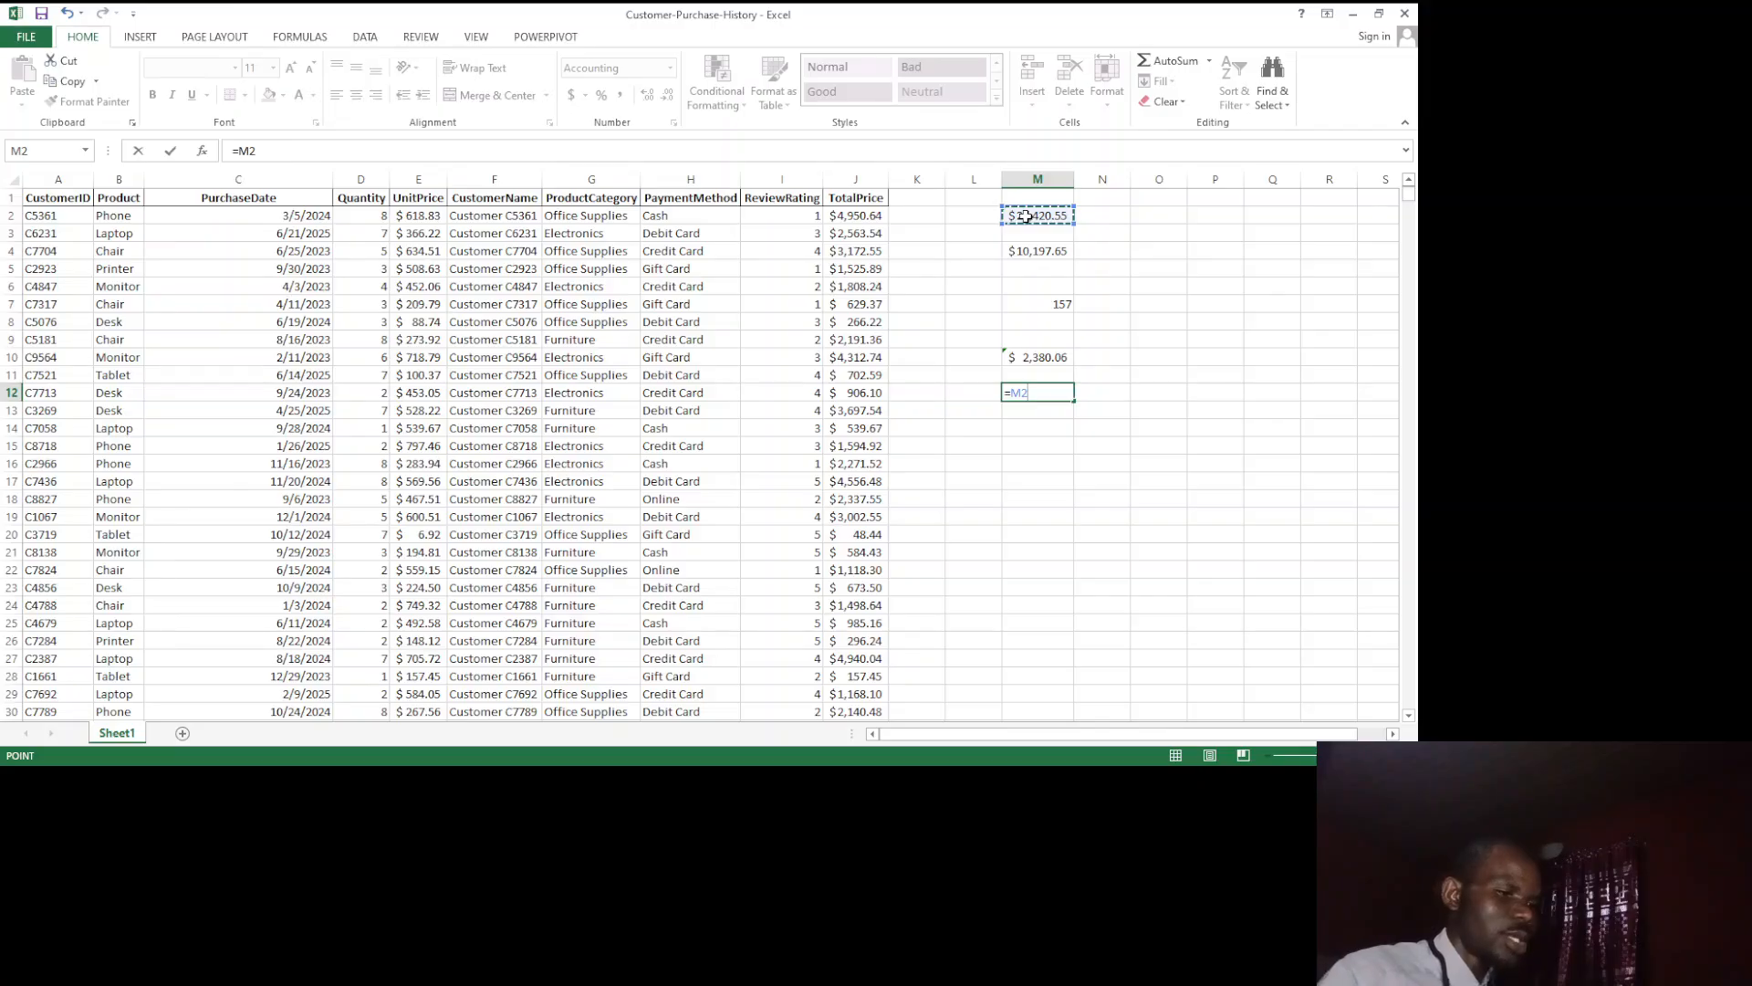
text(/9)
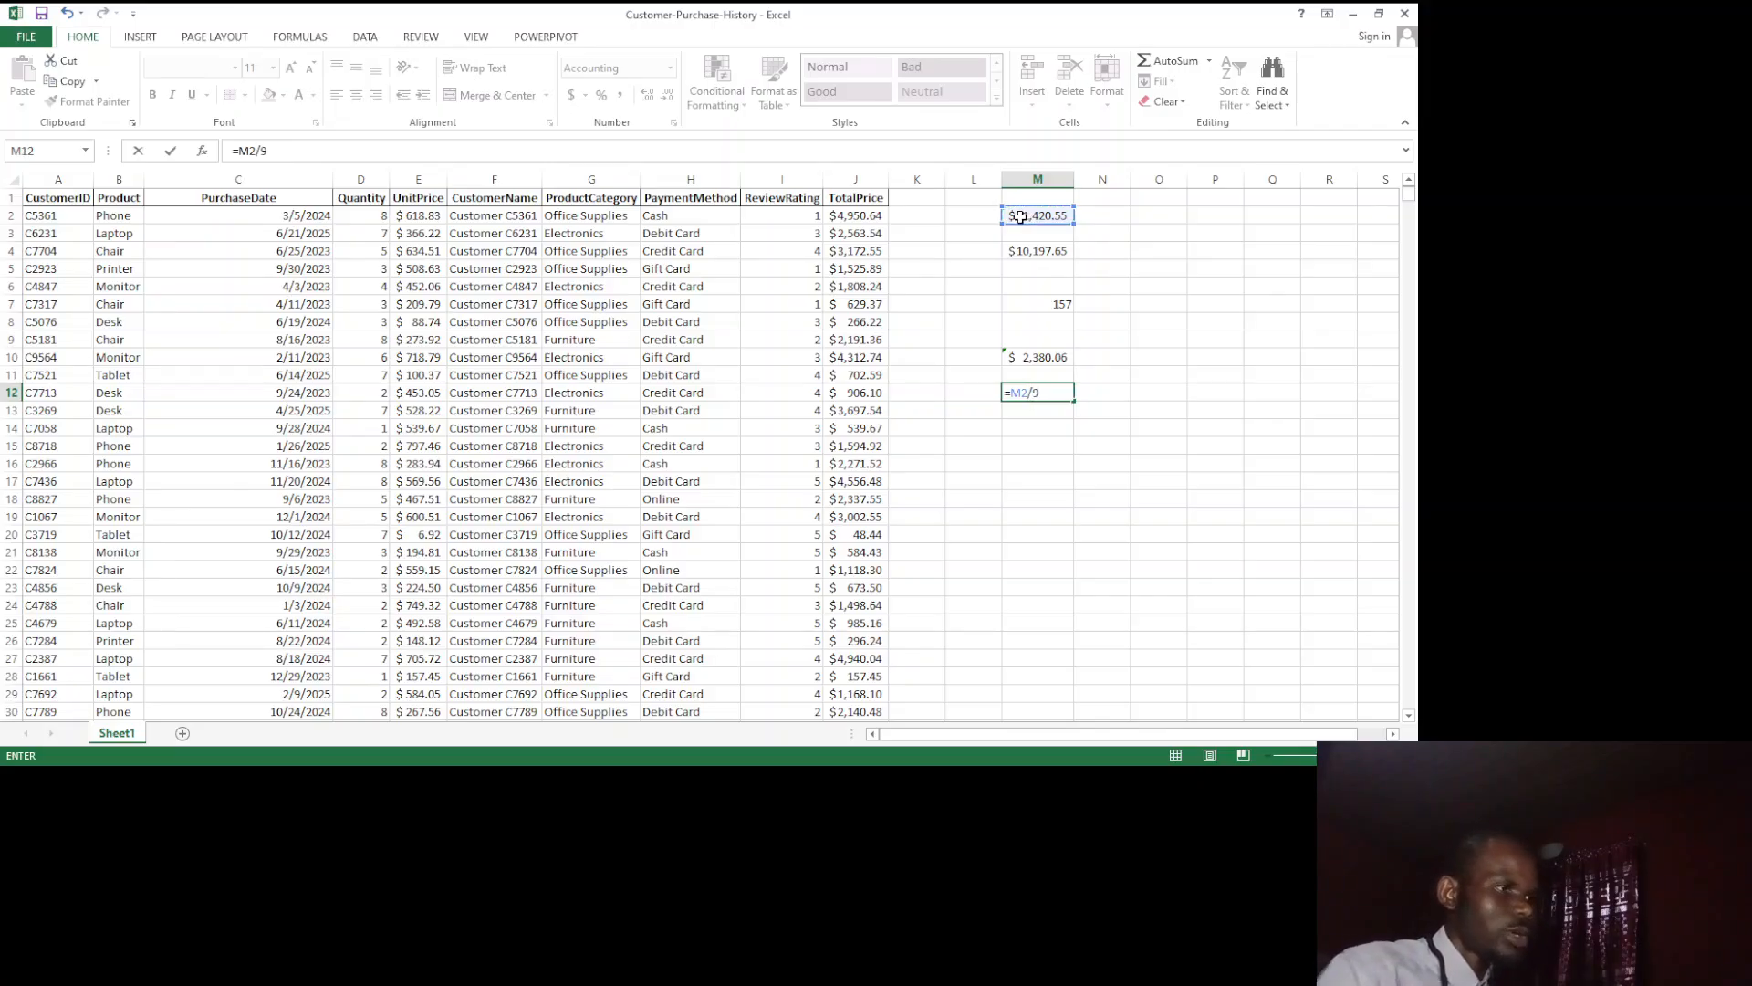
key(Return)
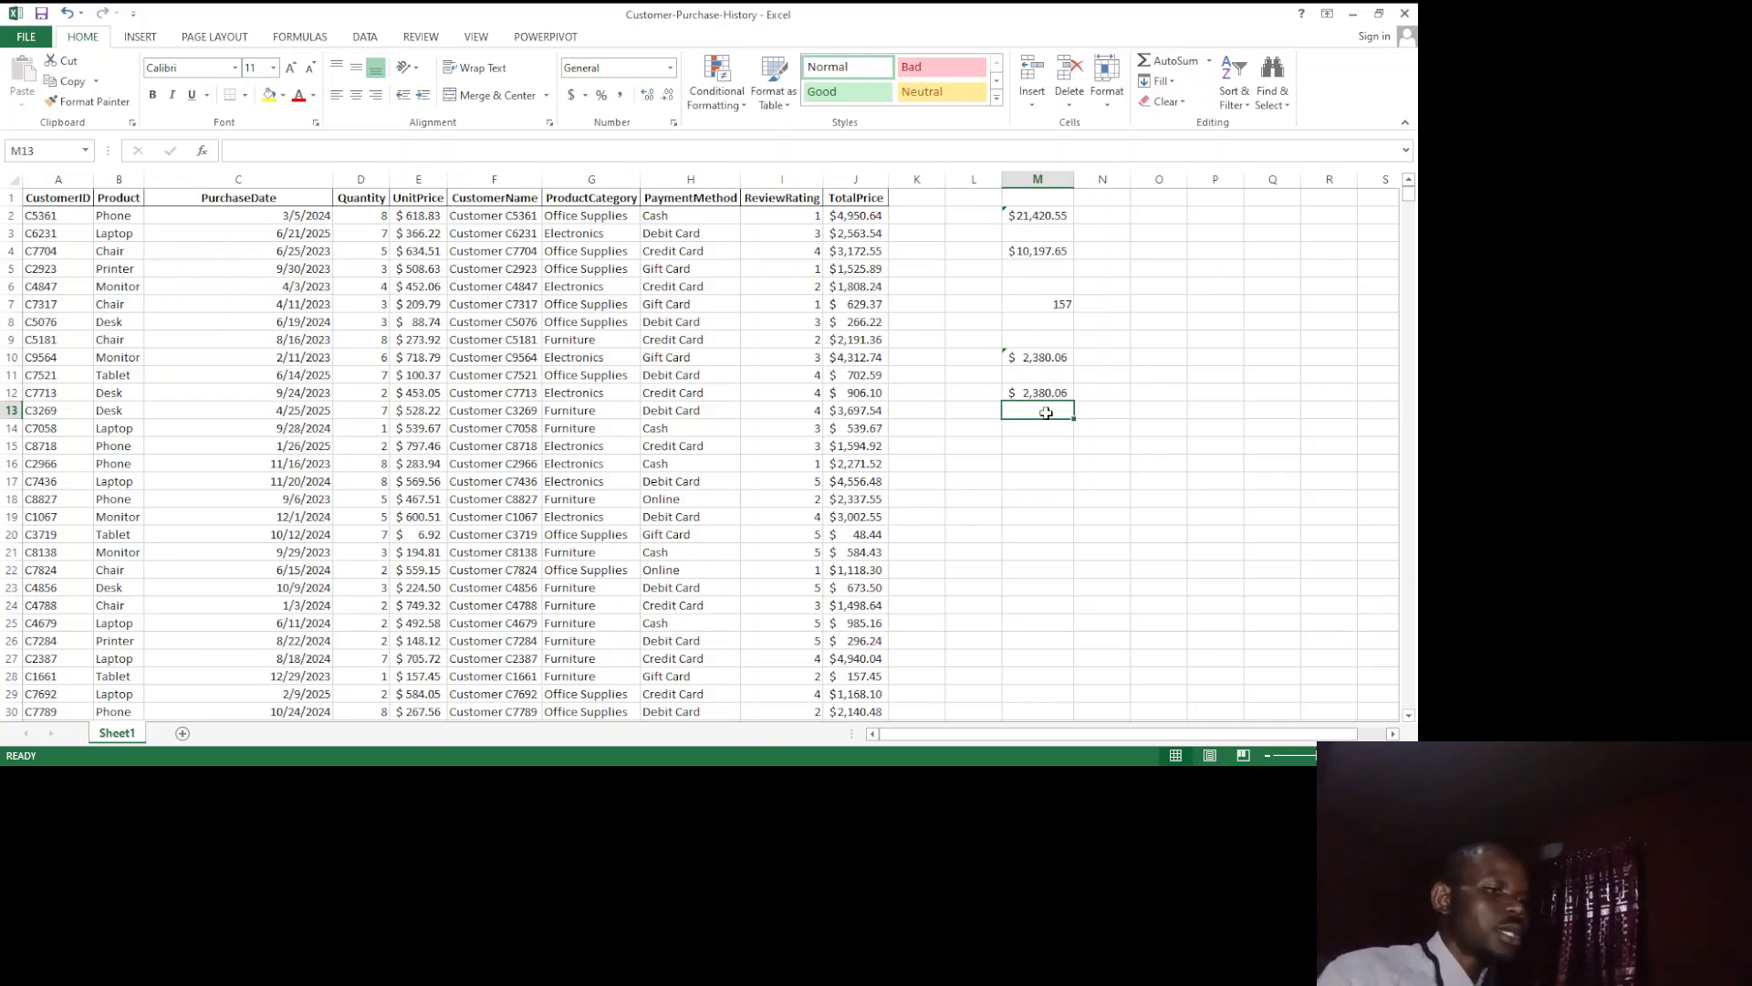
Step: Enter =M2/COUNT(J2:J10) in cell M15 to divide the TotalPrice sum by the number of summed entries
click(1047, 447)
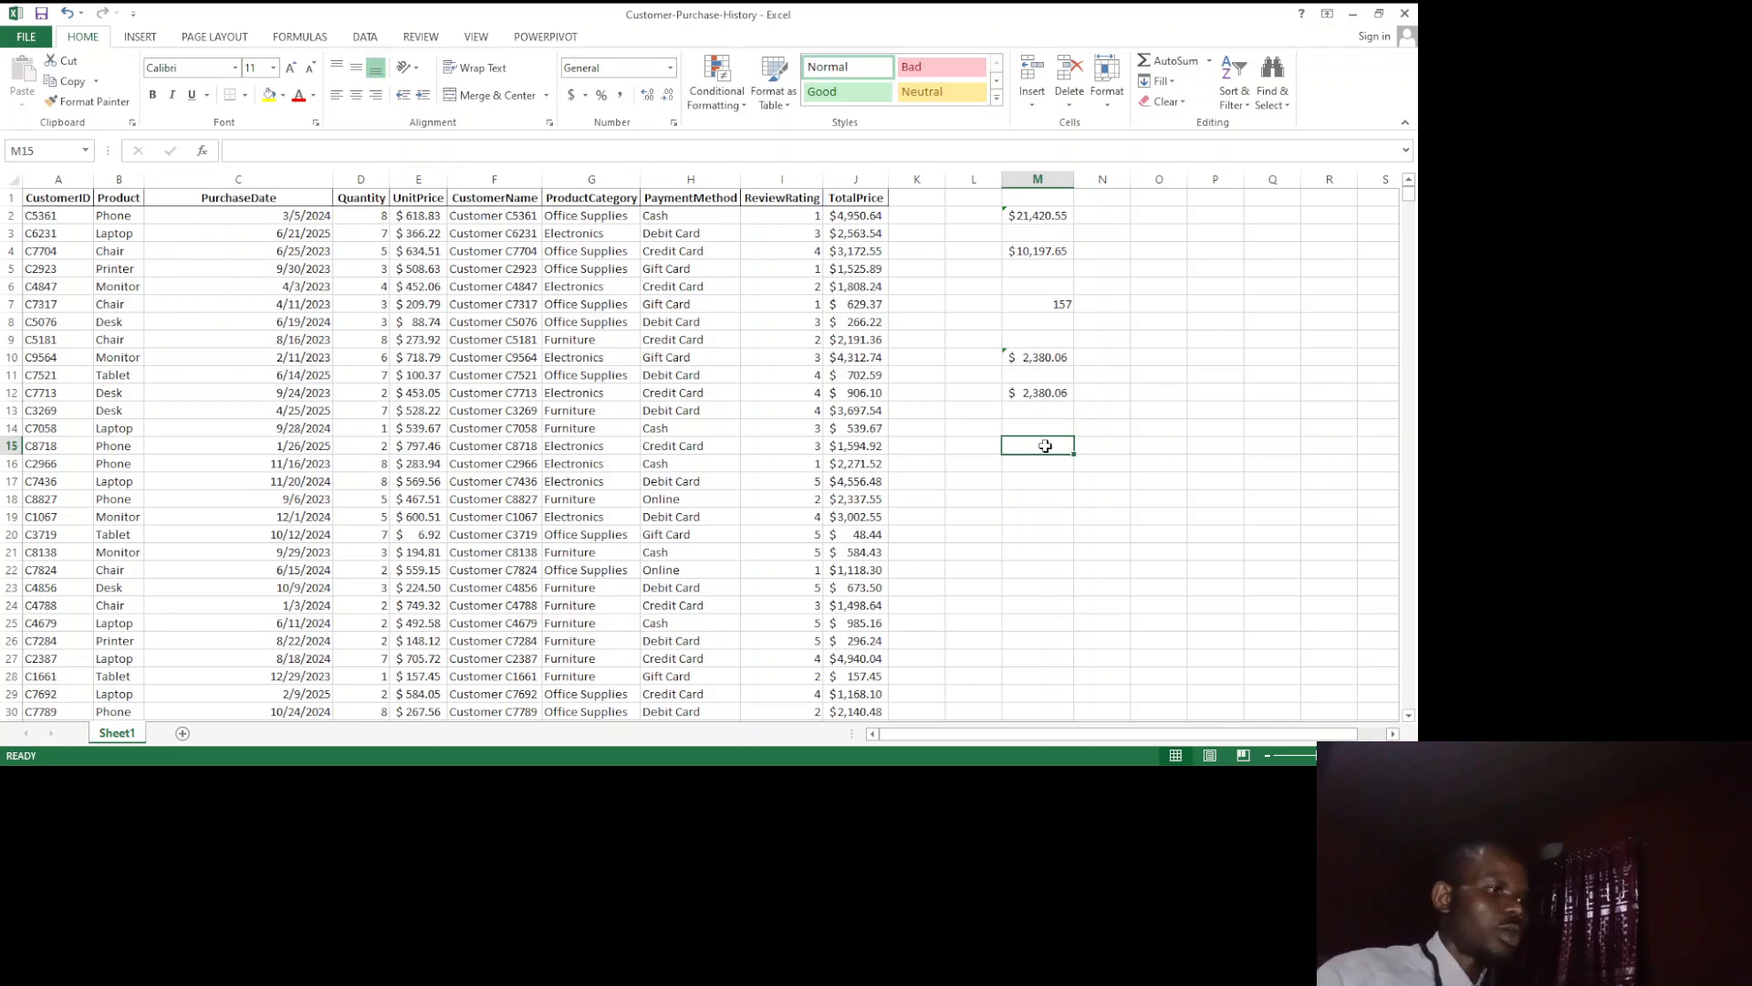
text(=)
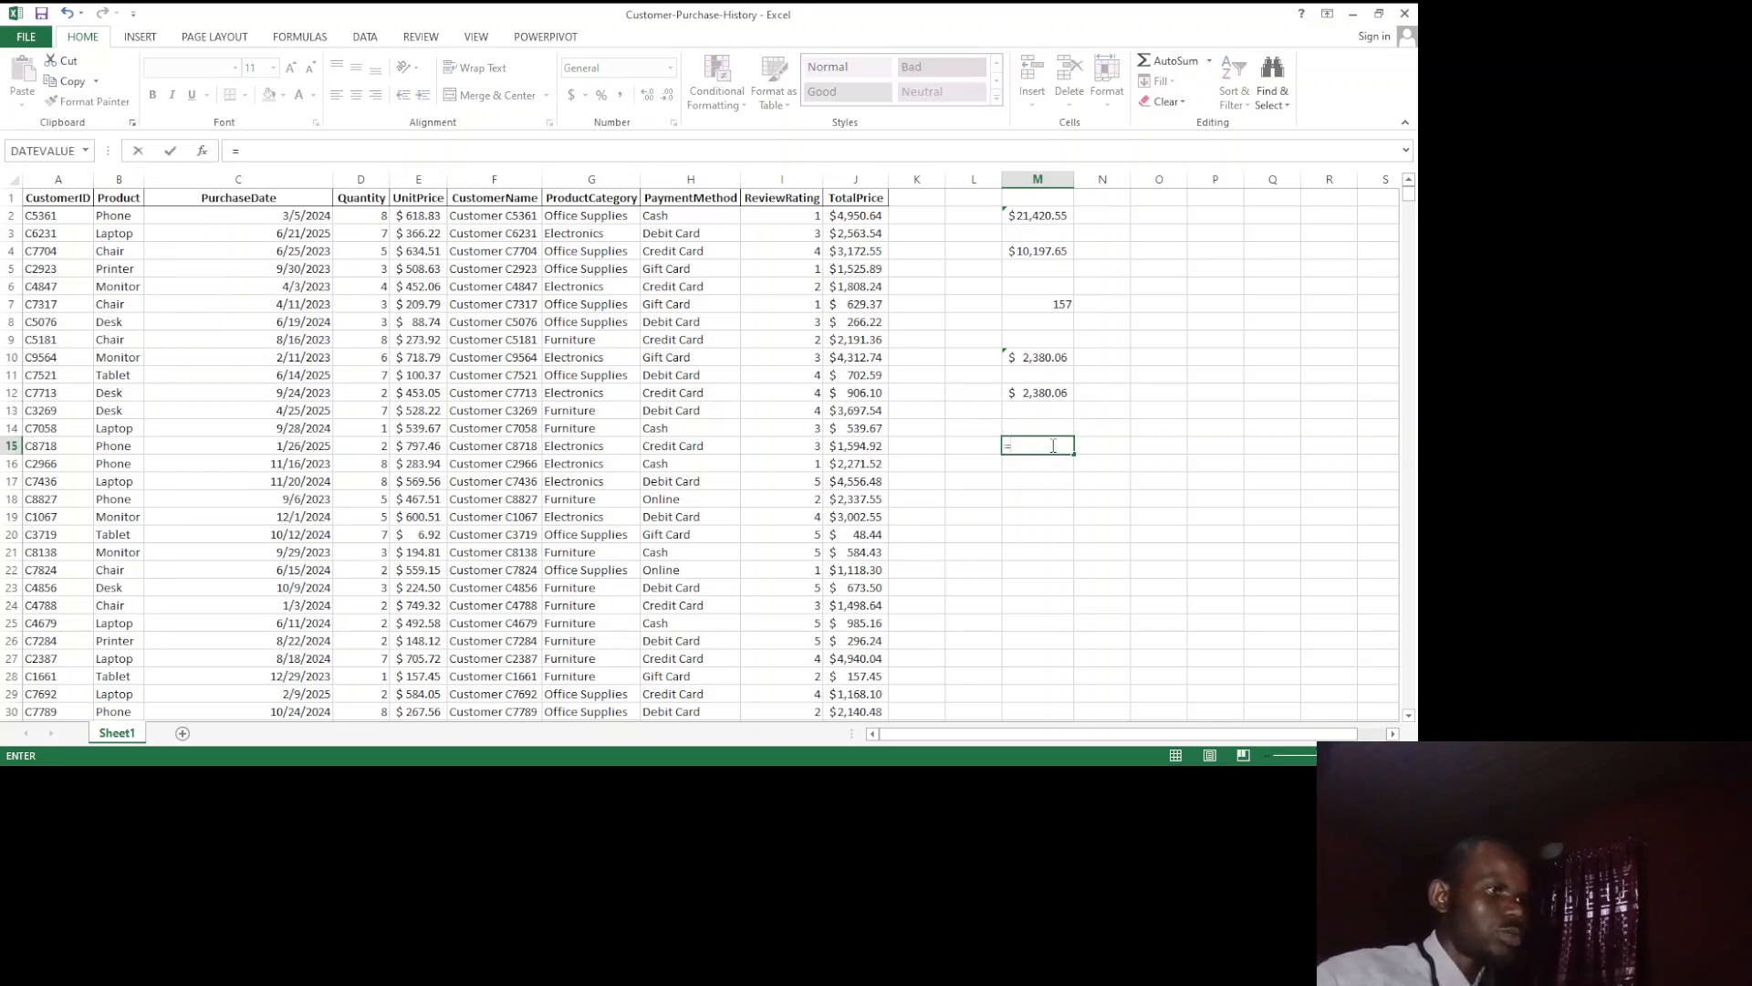
click(1030, 215)
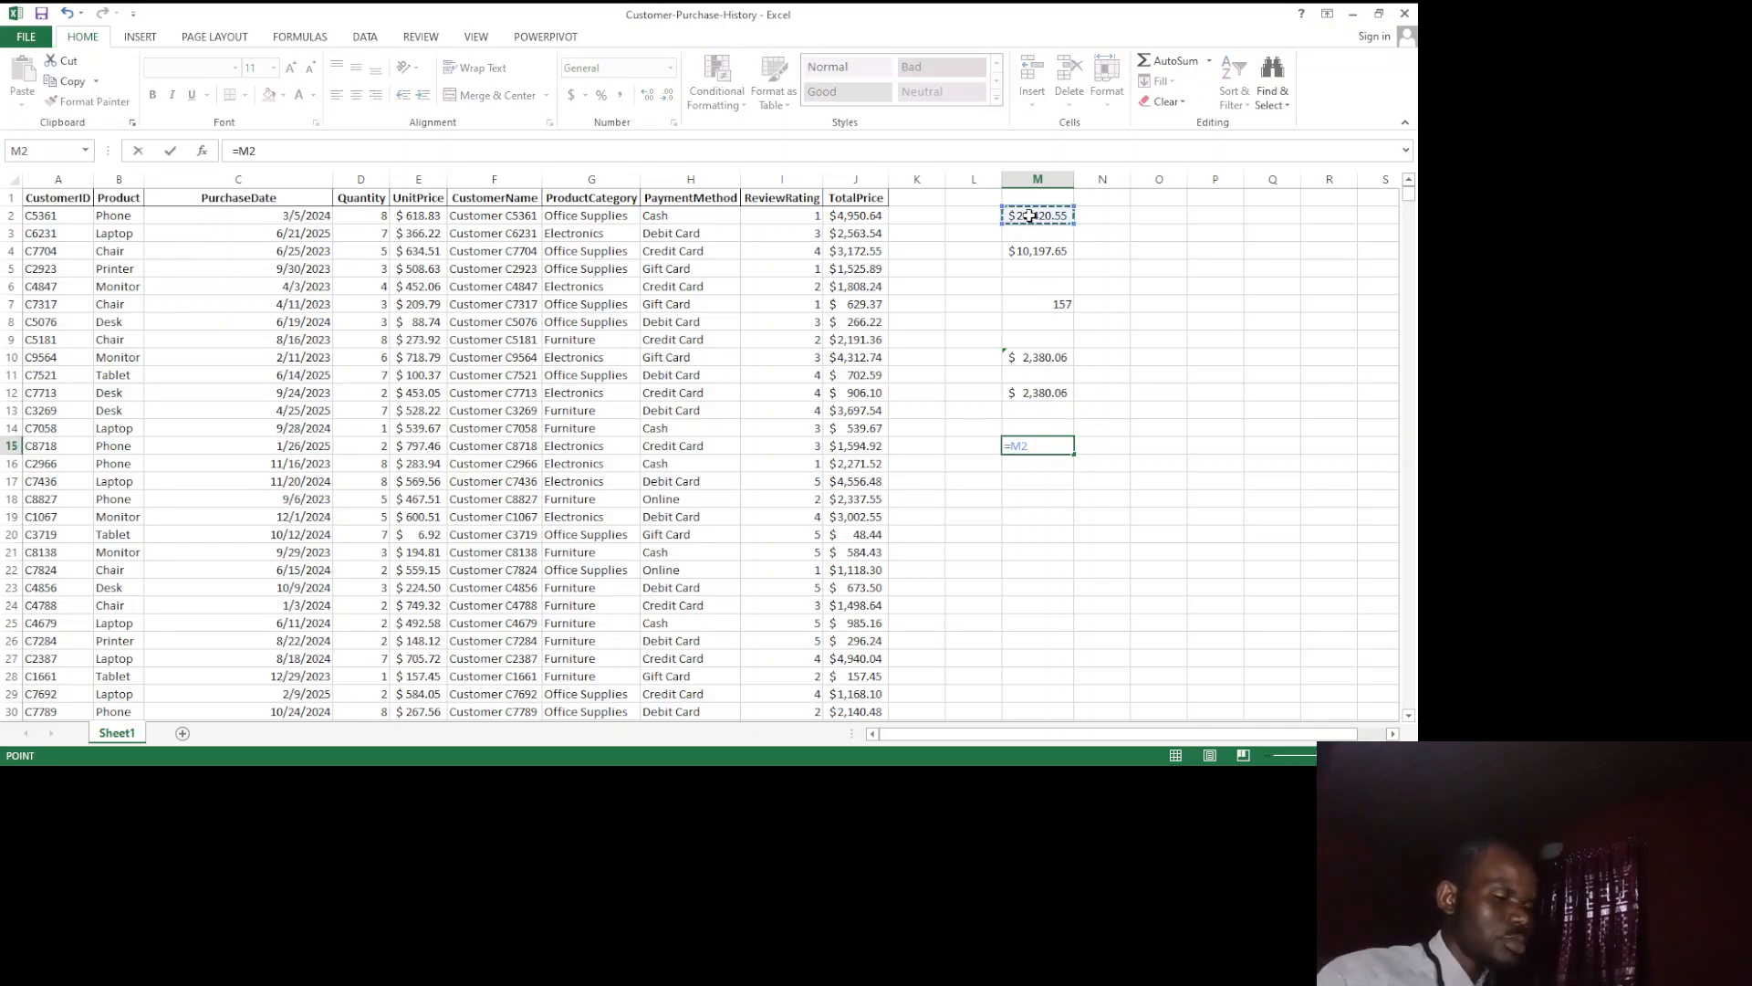
text(/COUNT)
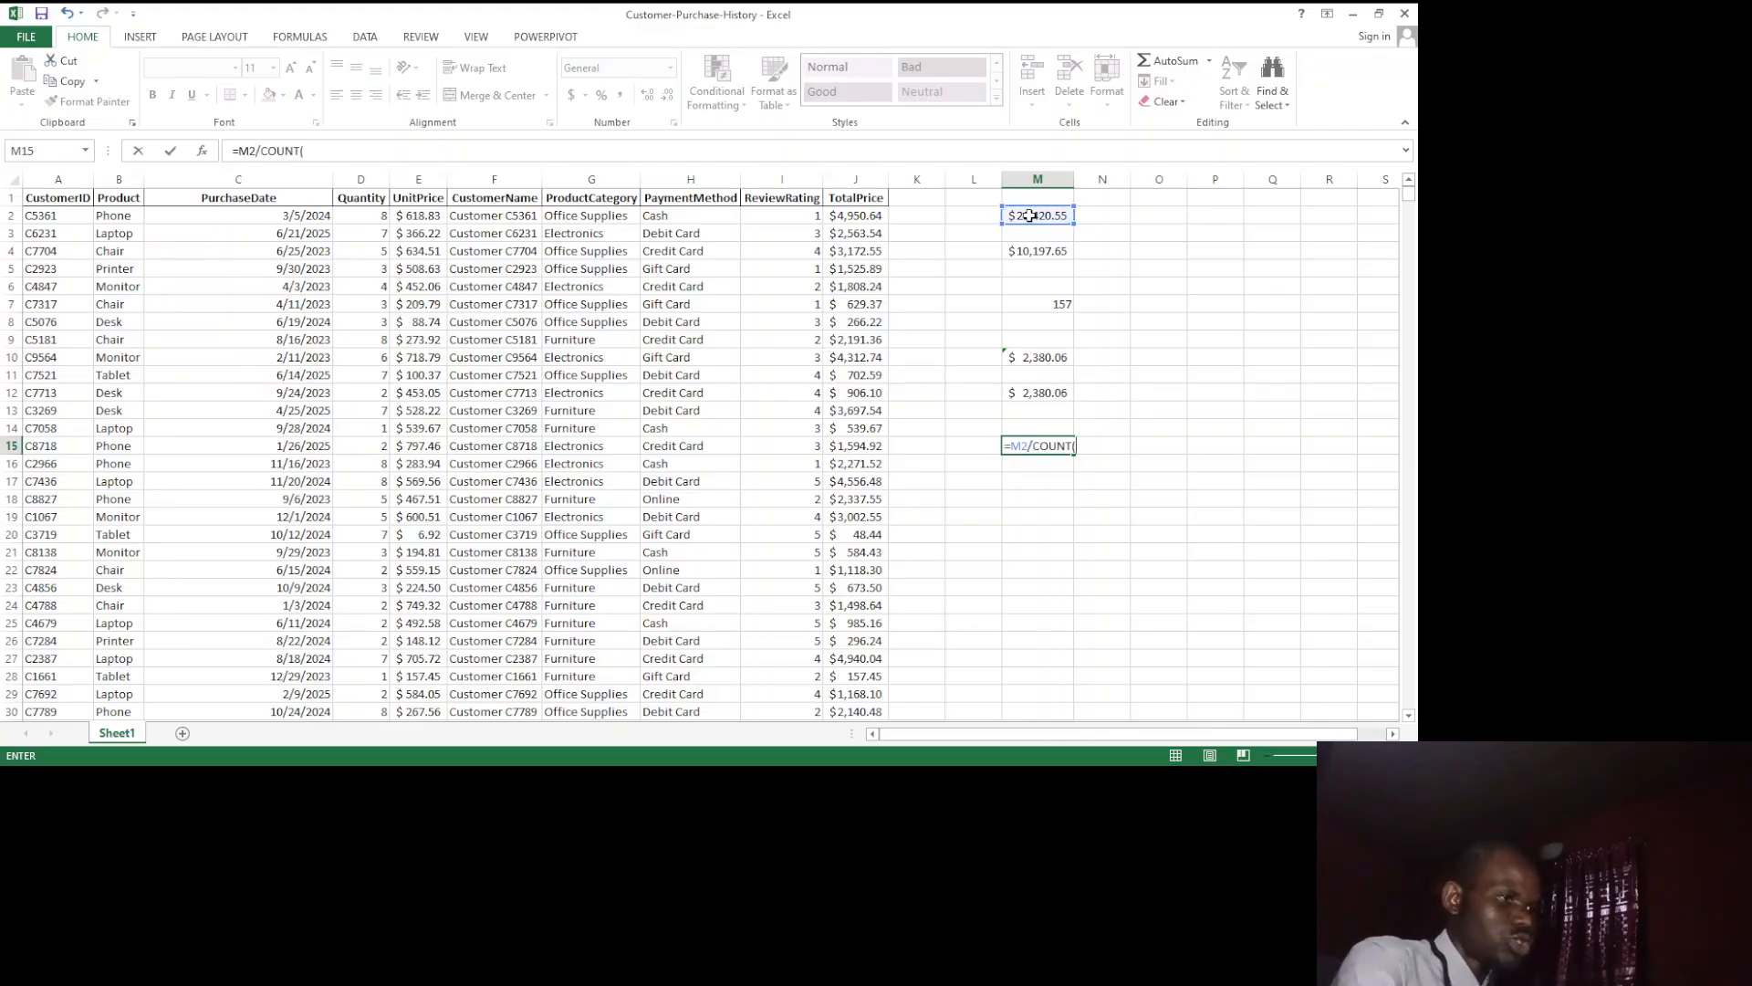
text(()
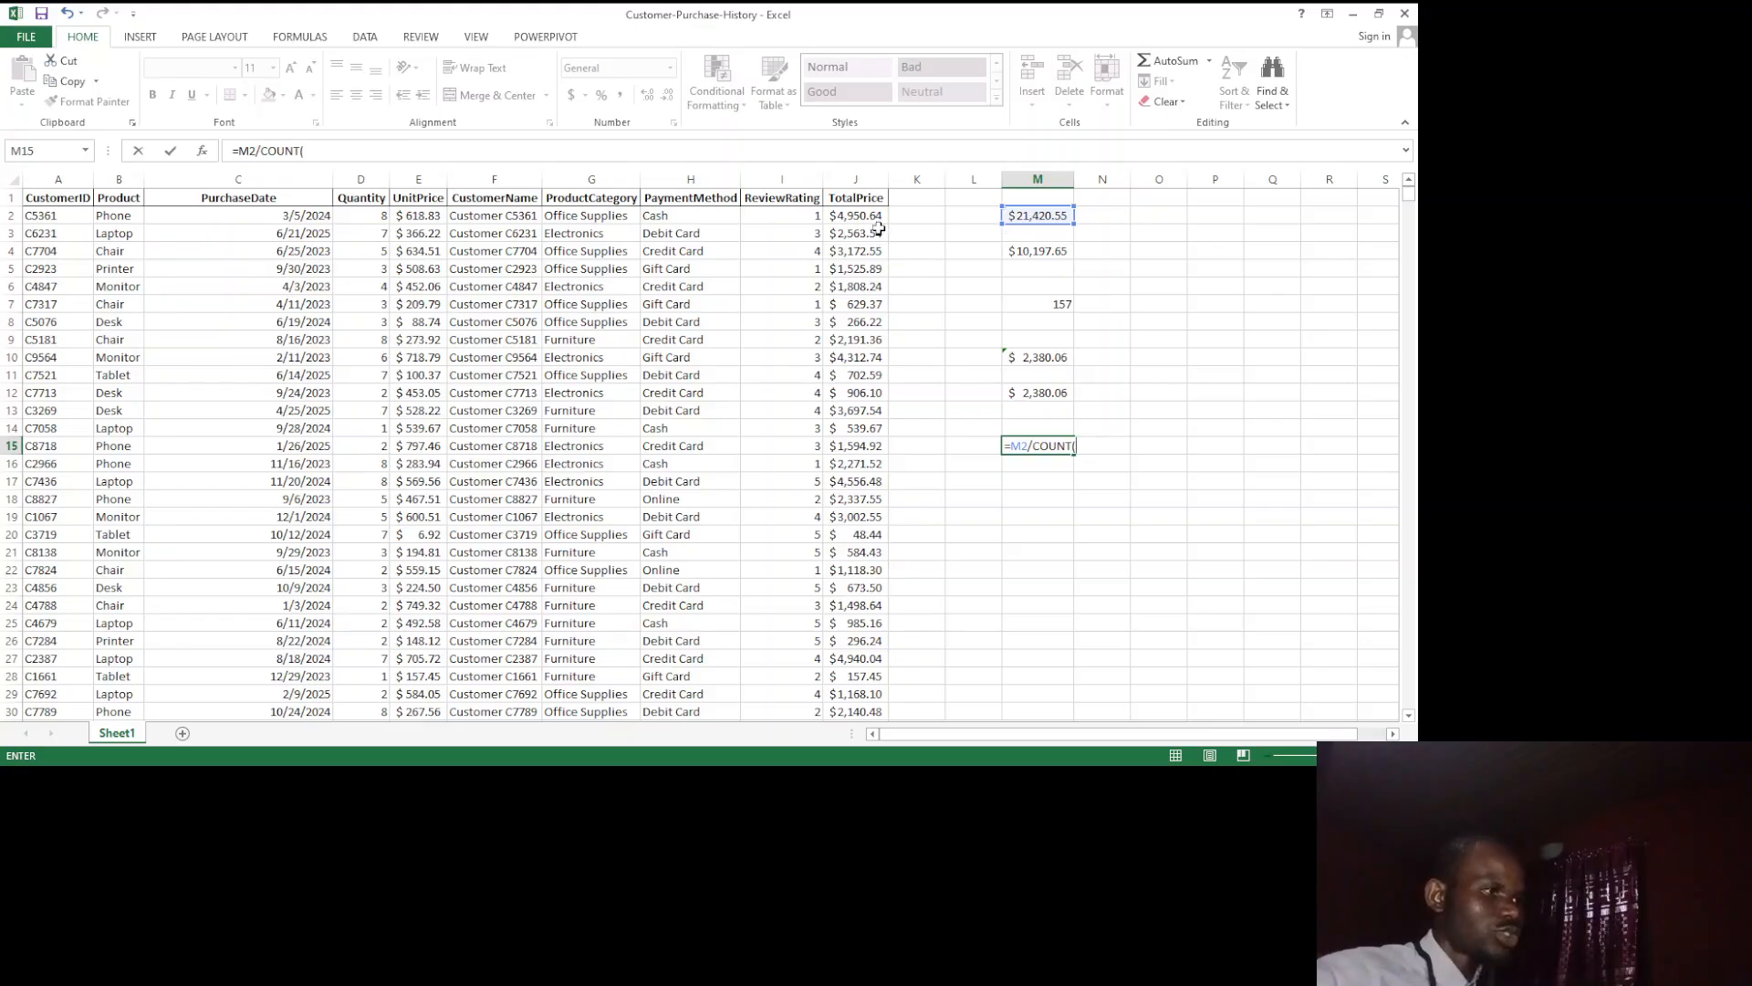
click(844, 216)
drag(858, 234, 873, 358)
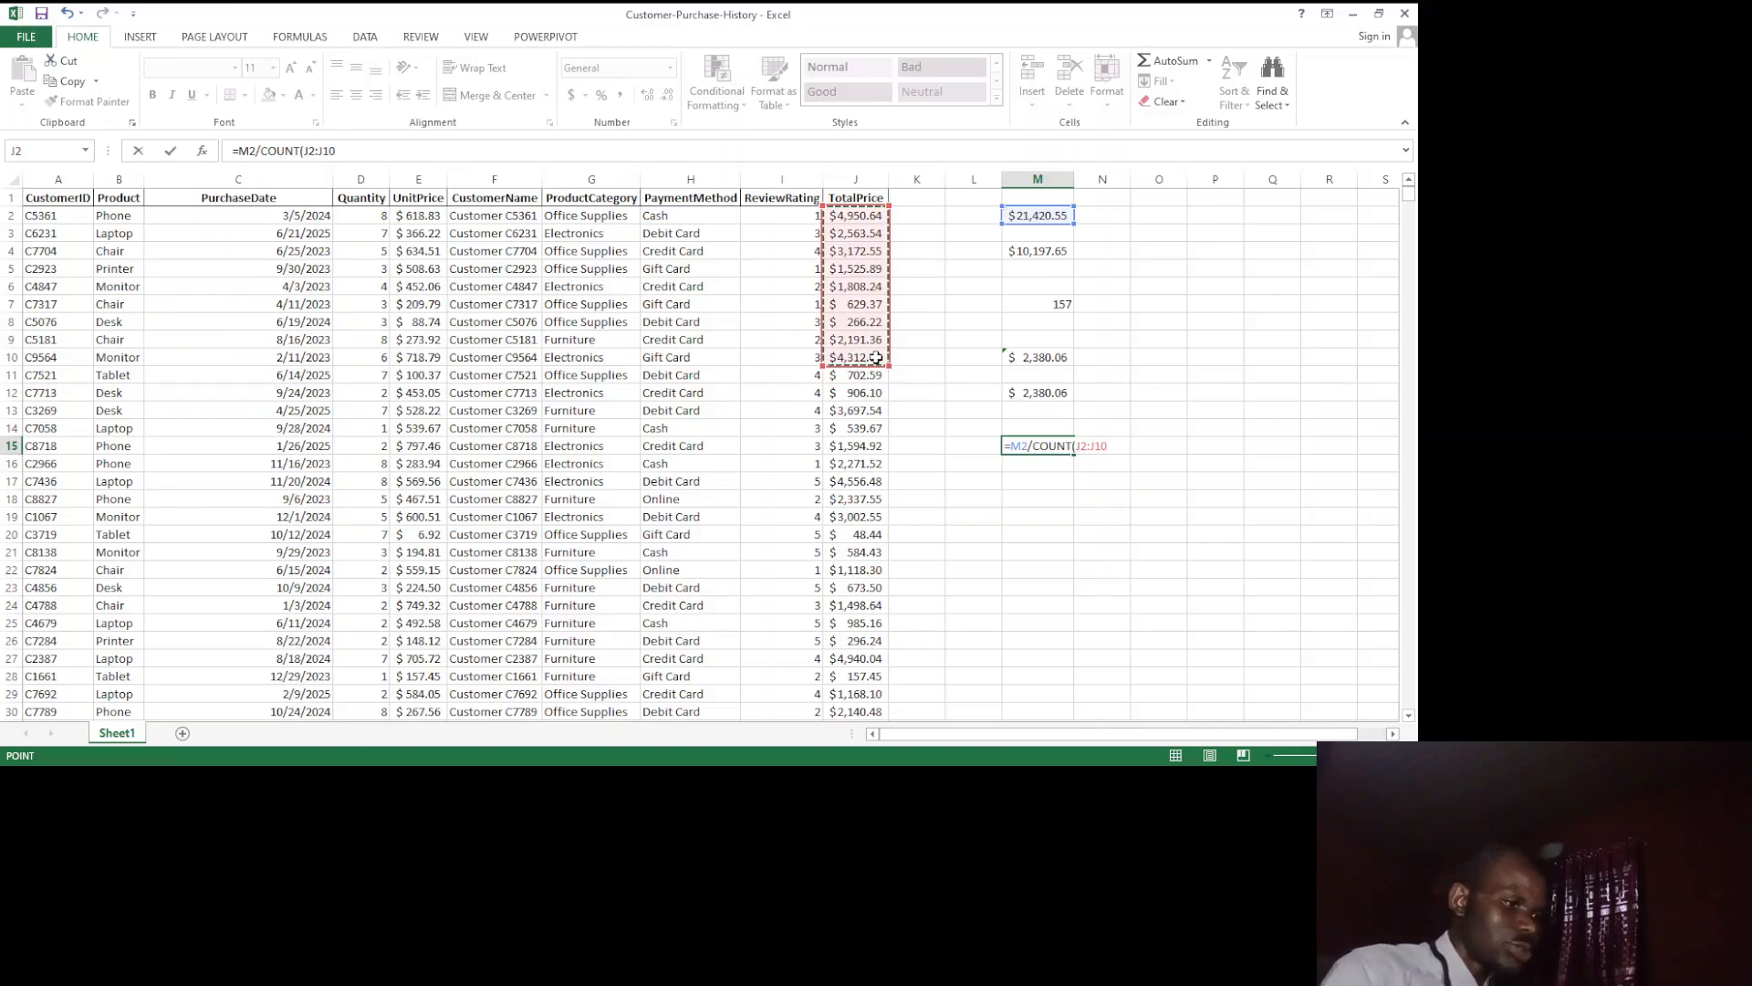
text())
key(Return)
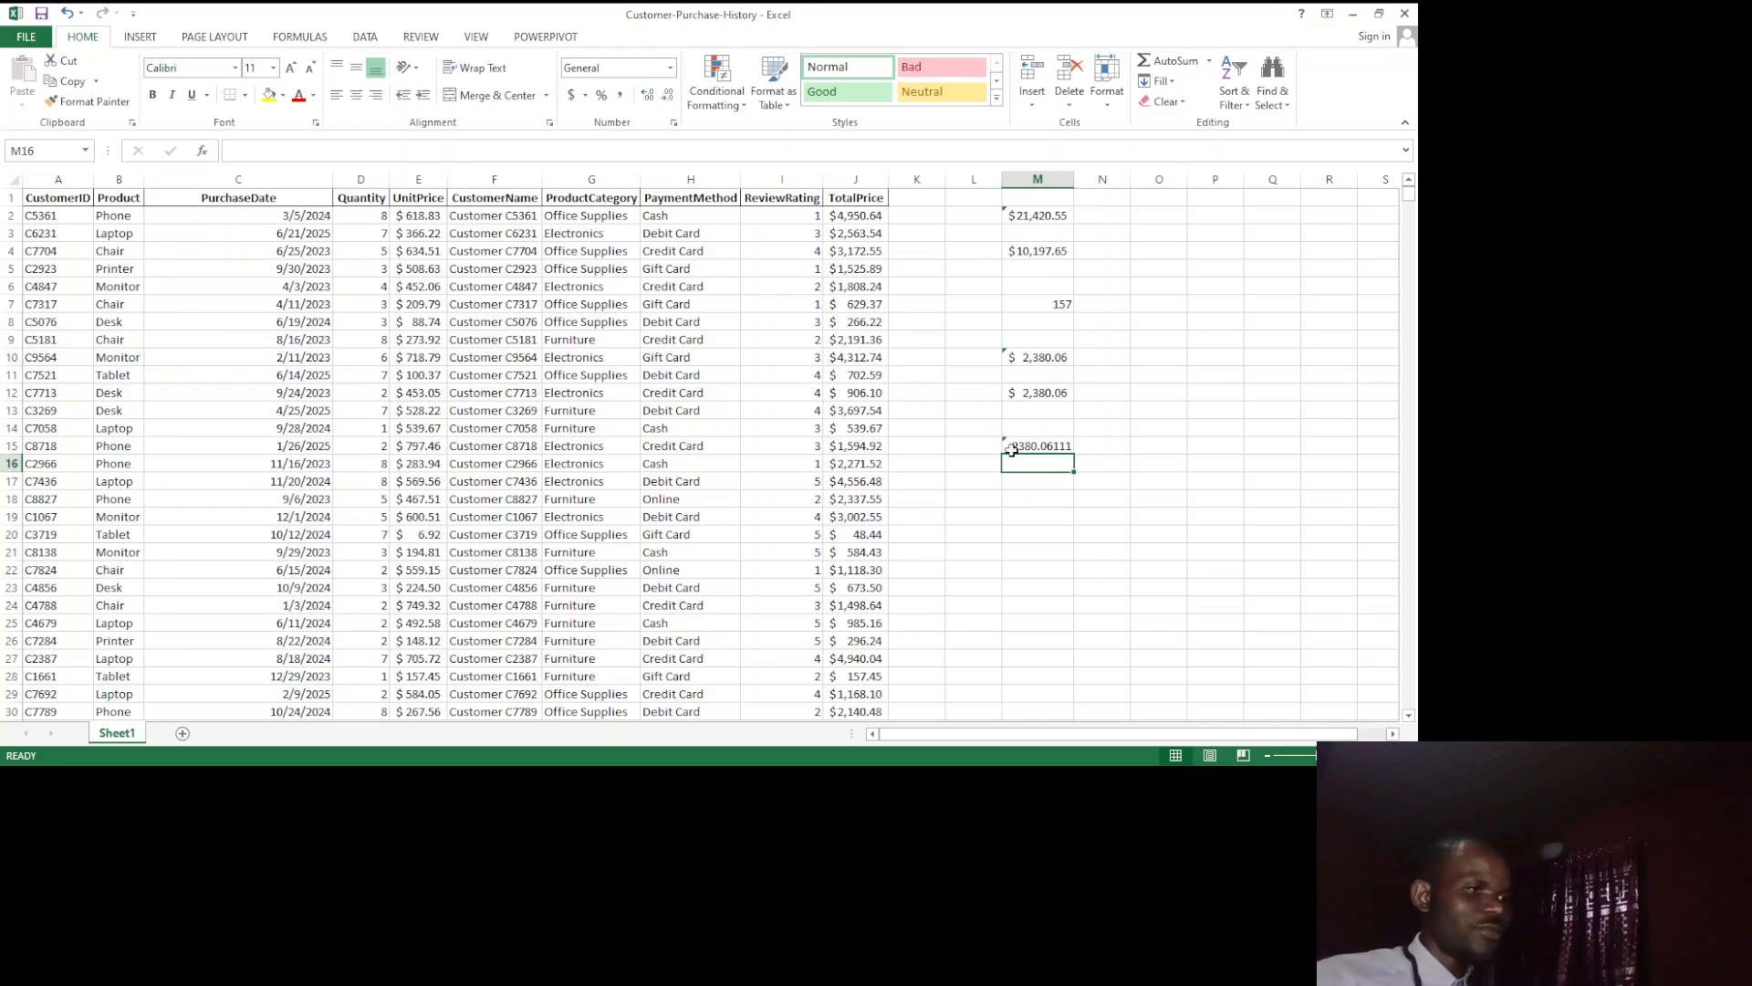
Step: Enter =MIN(J2:J8) in cell M18 to find the lowest of the first seven TotalPrice values
click(1021, 495)
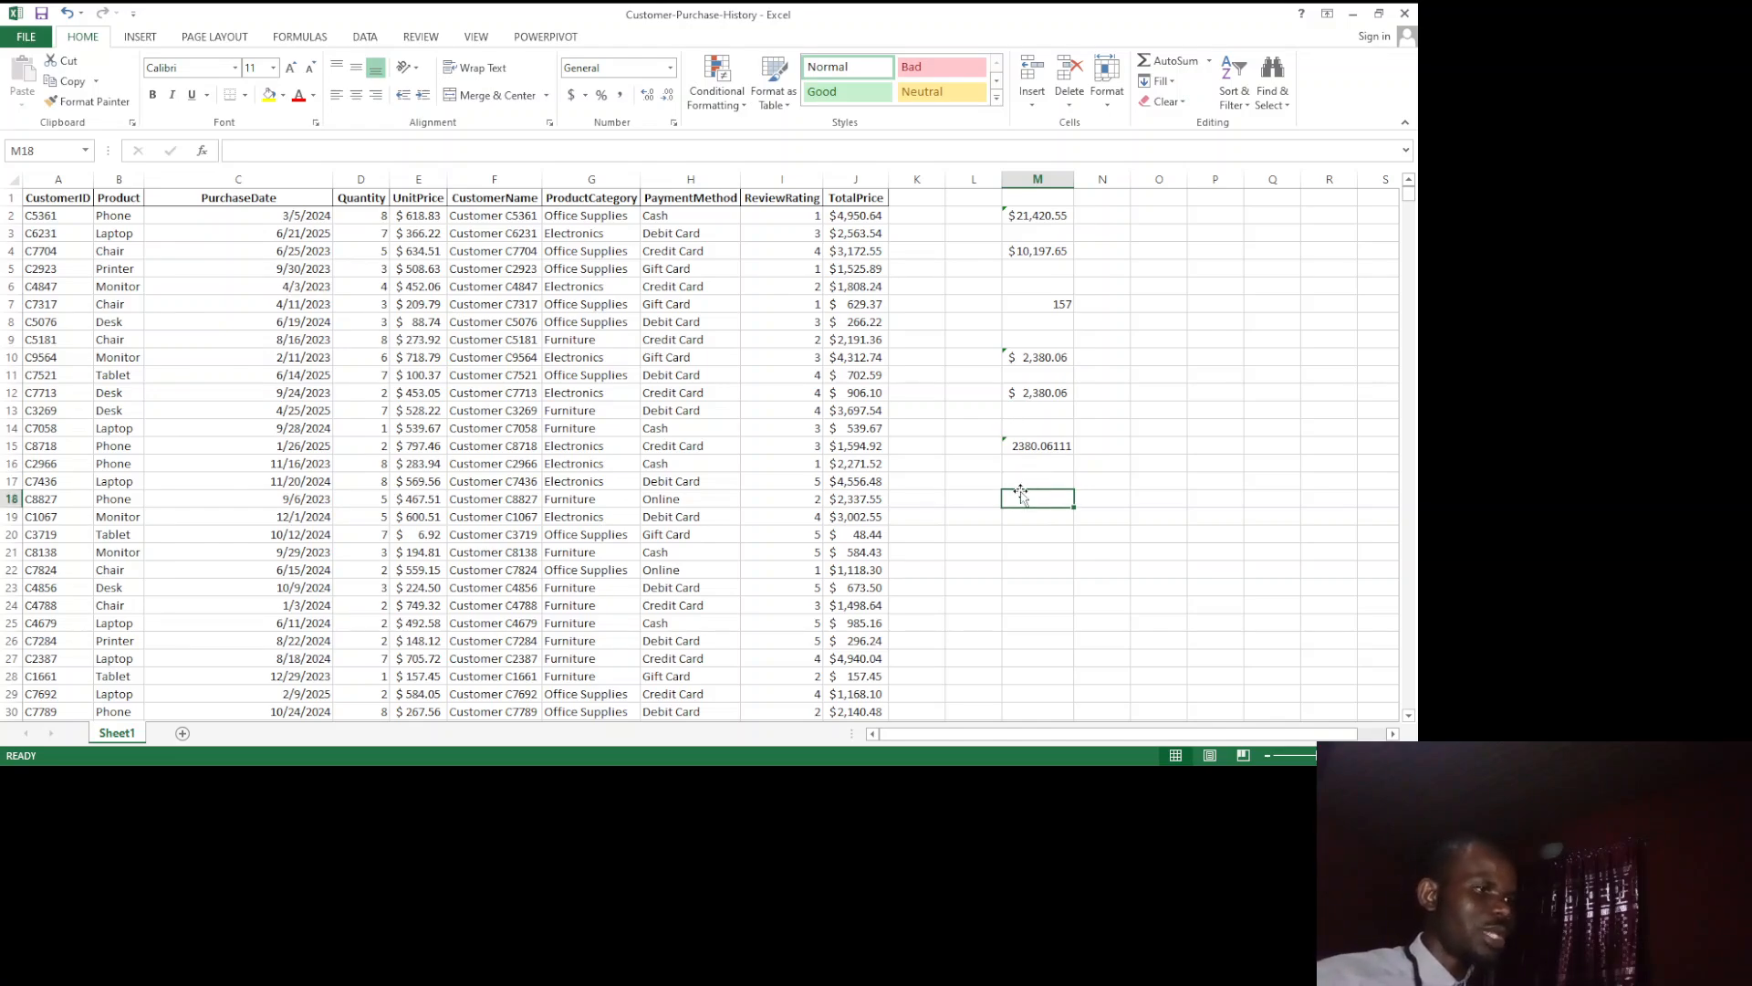
text(=)
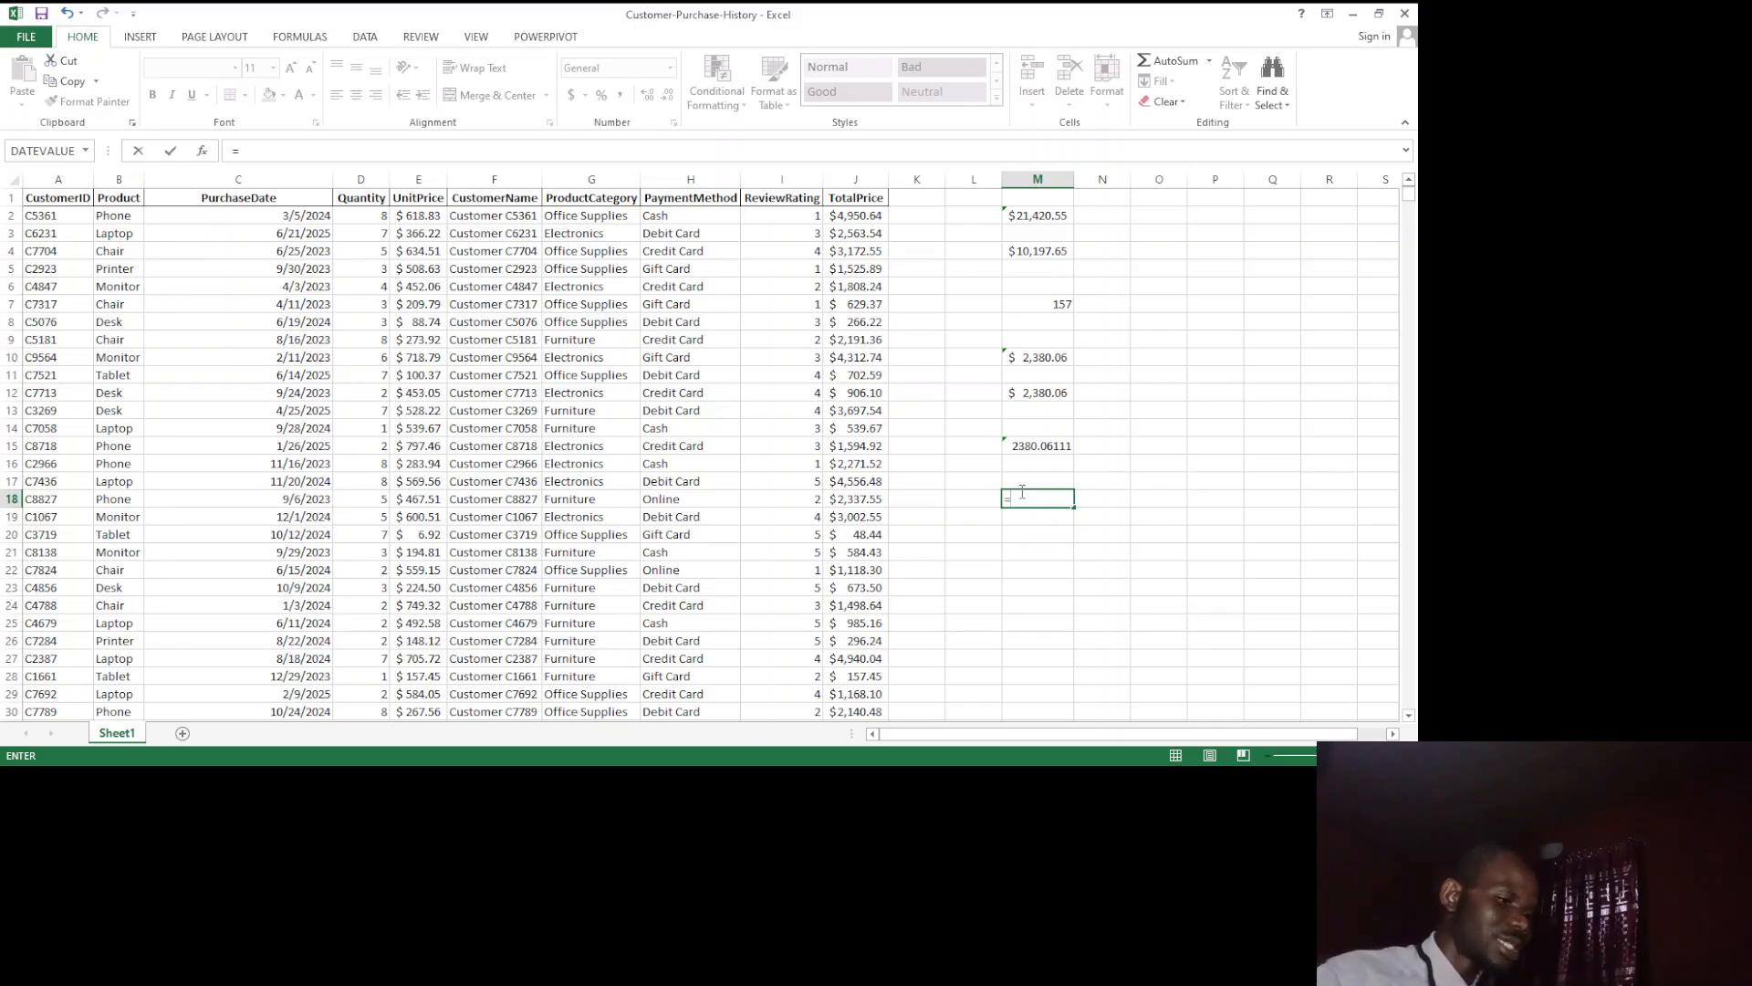
text(MIN()
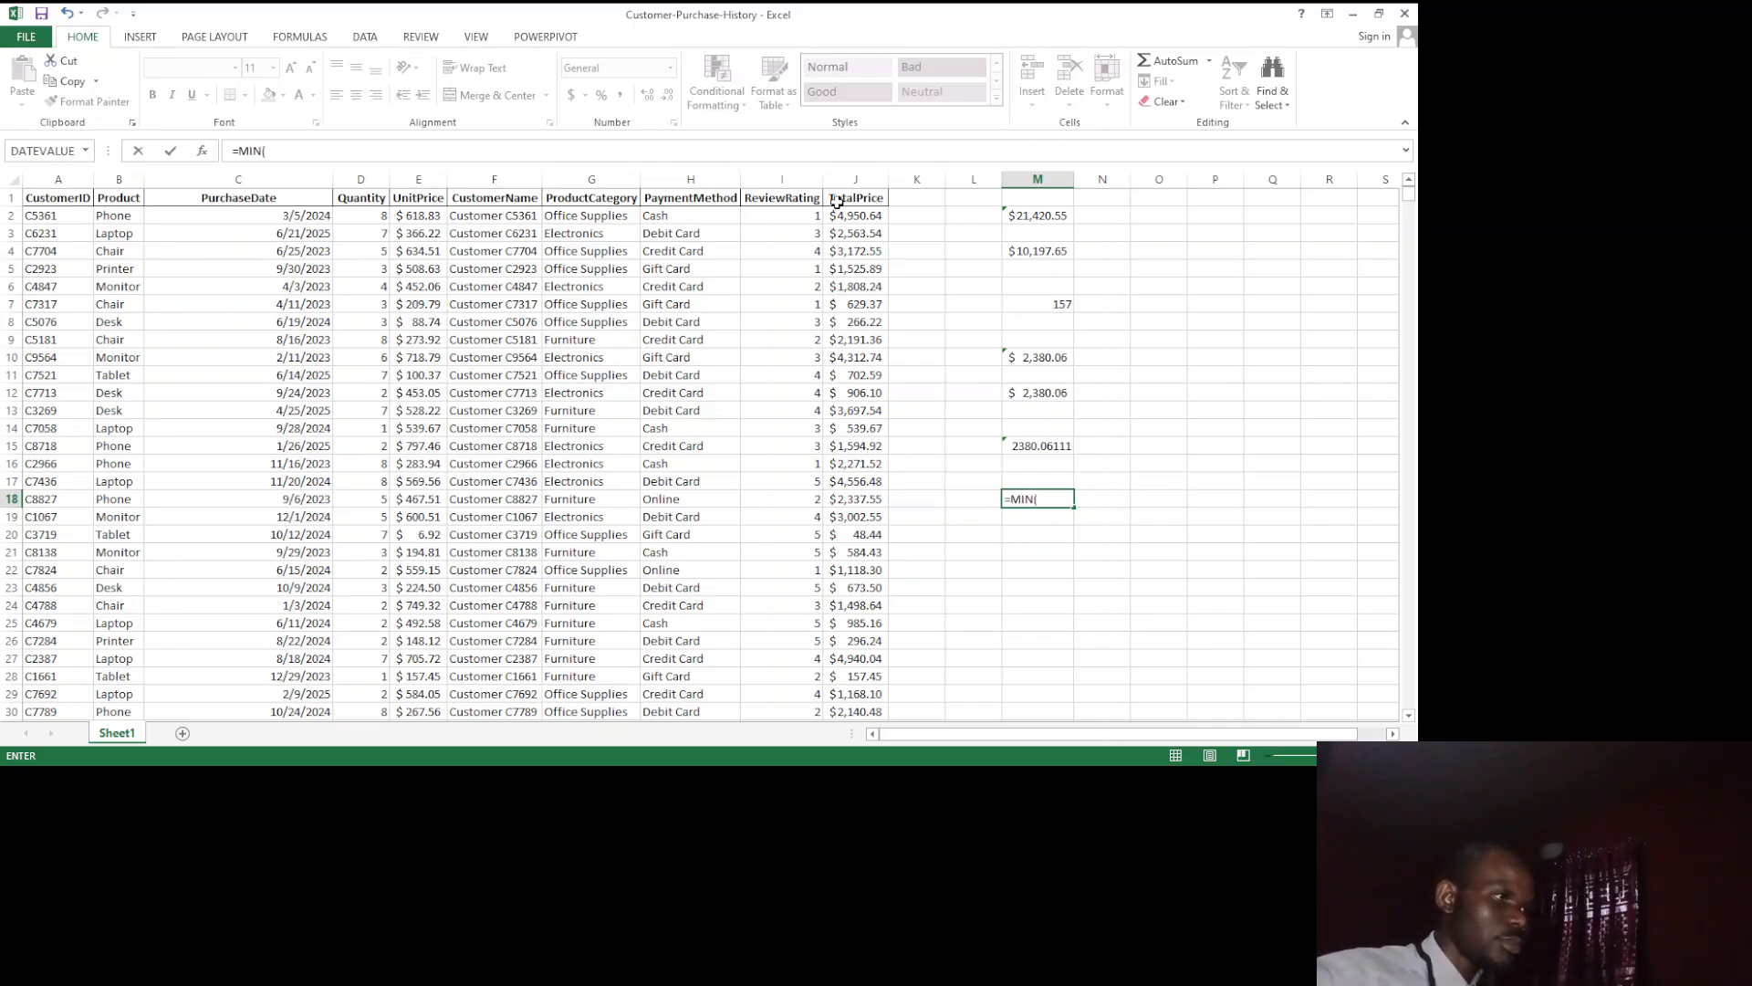
drag(851, 216, 852, 313)
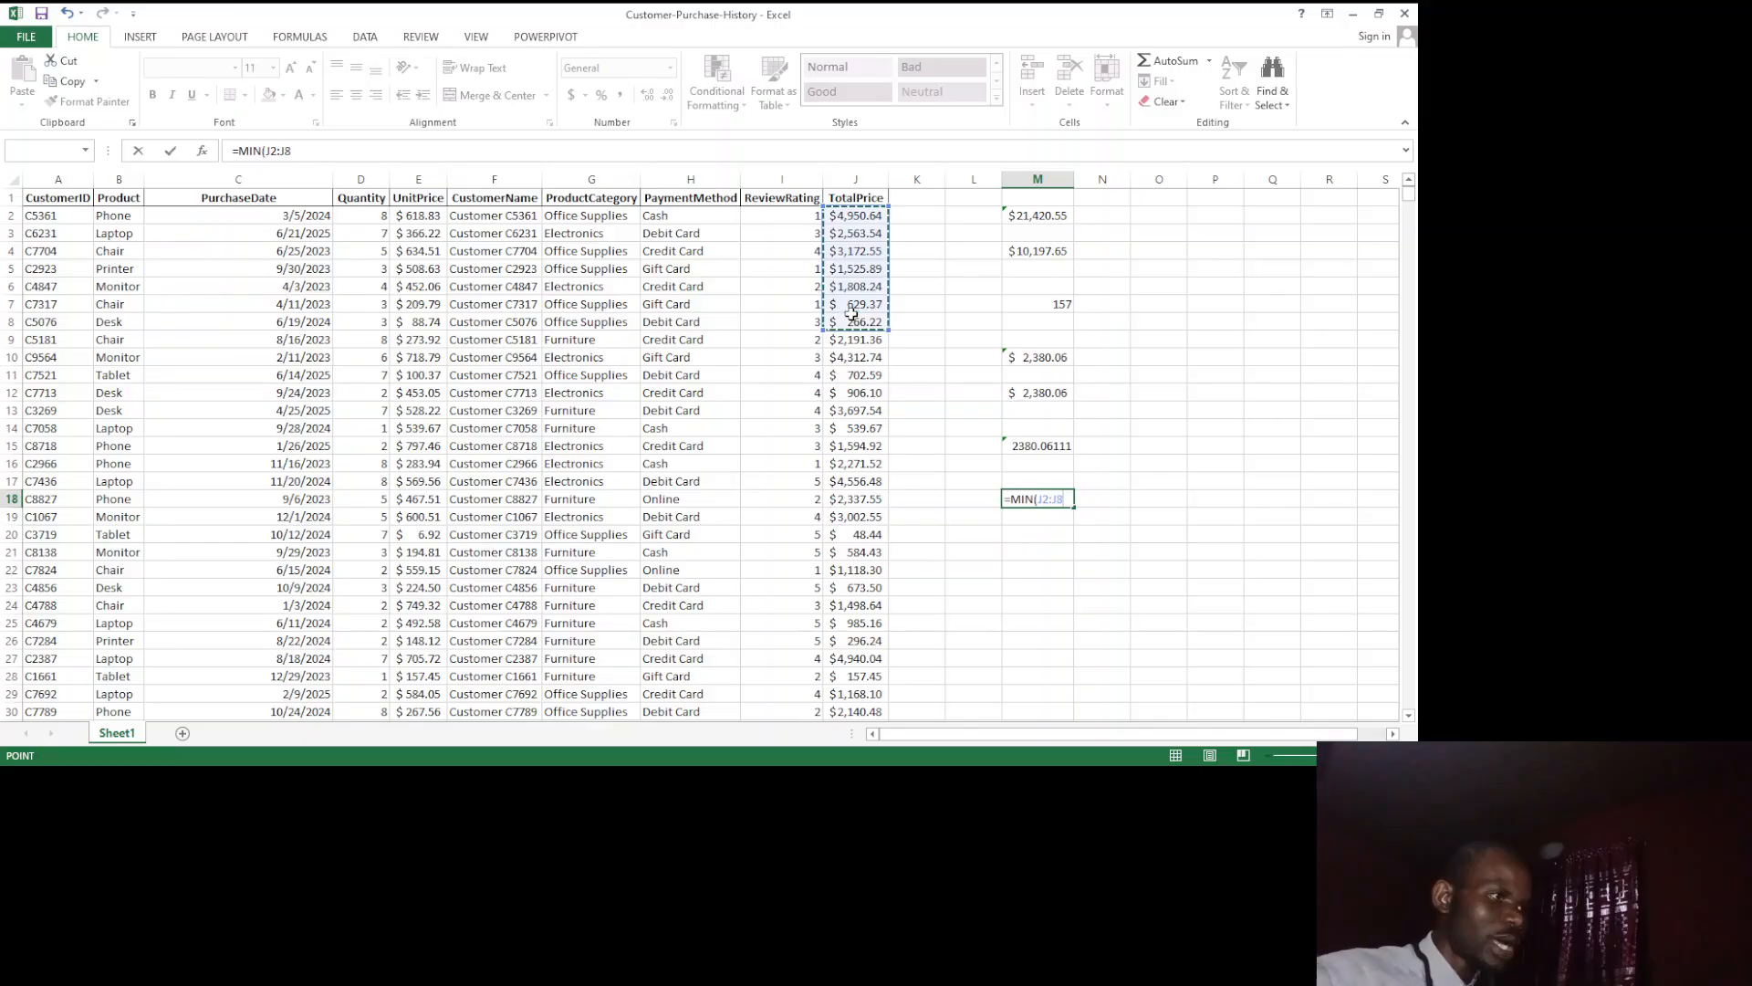
text())
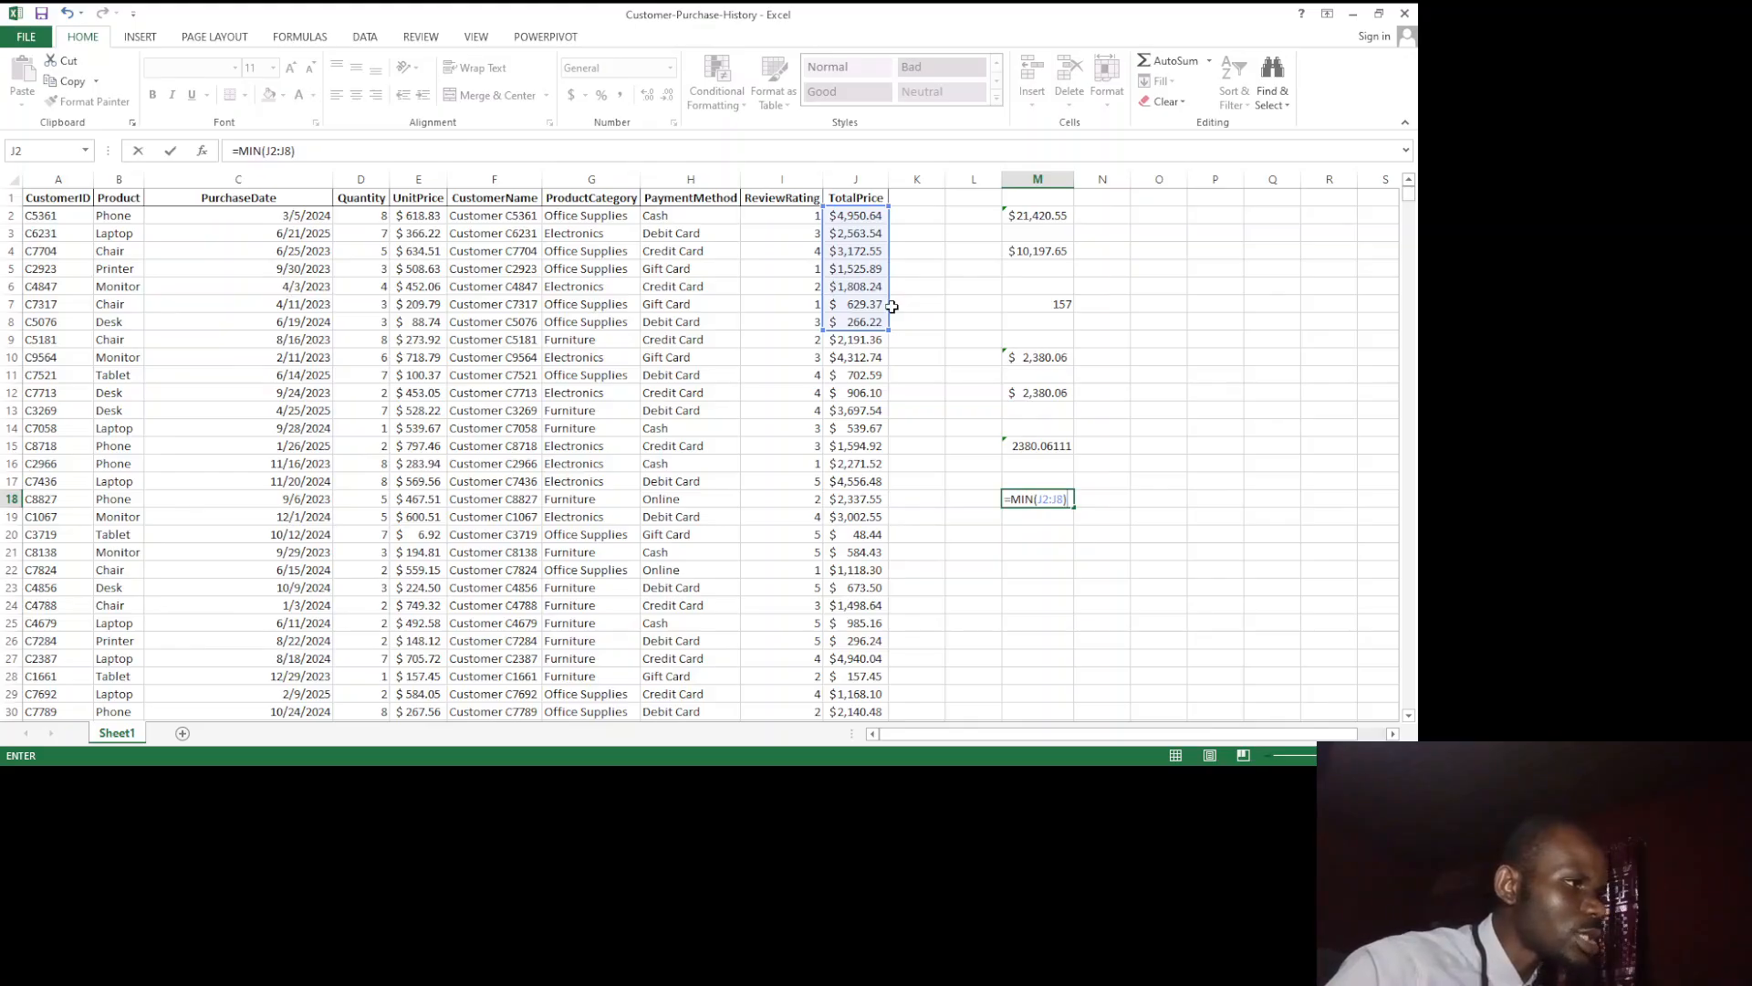
key(Return)
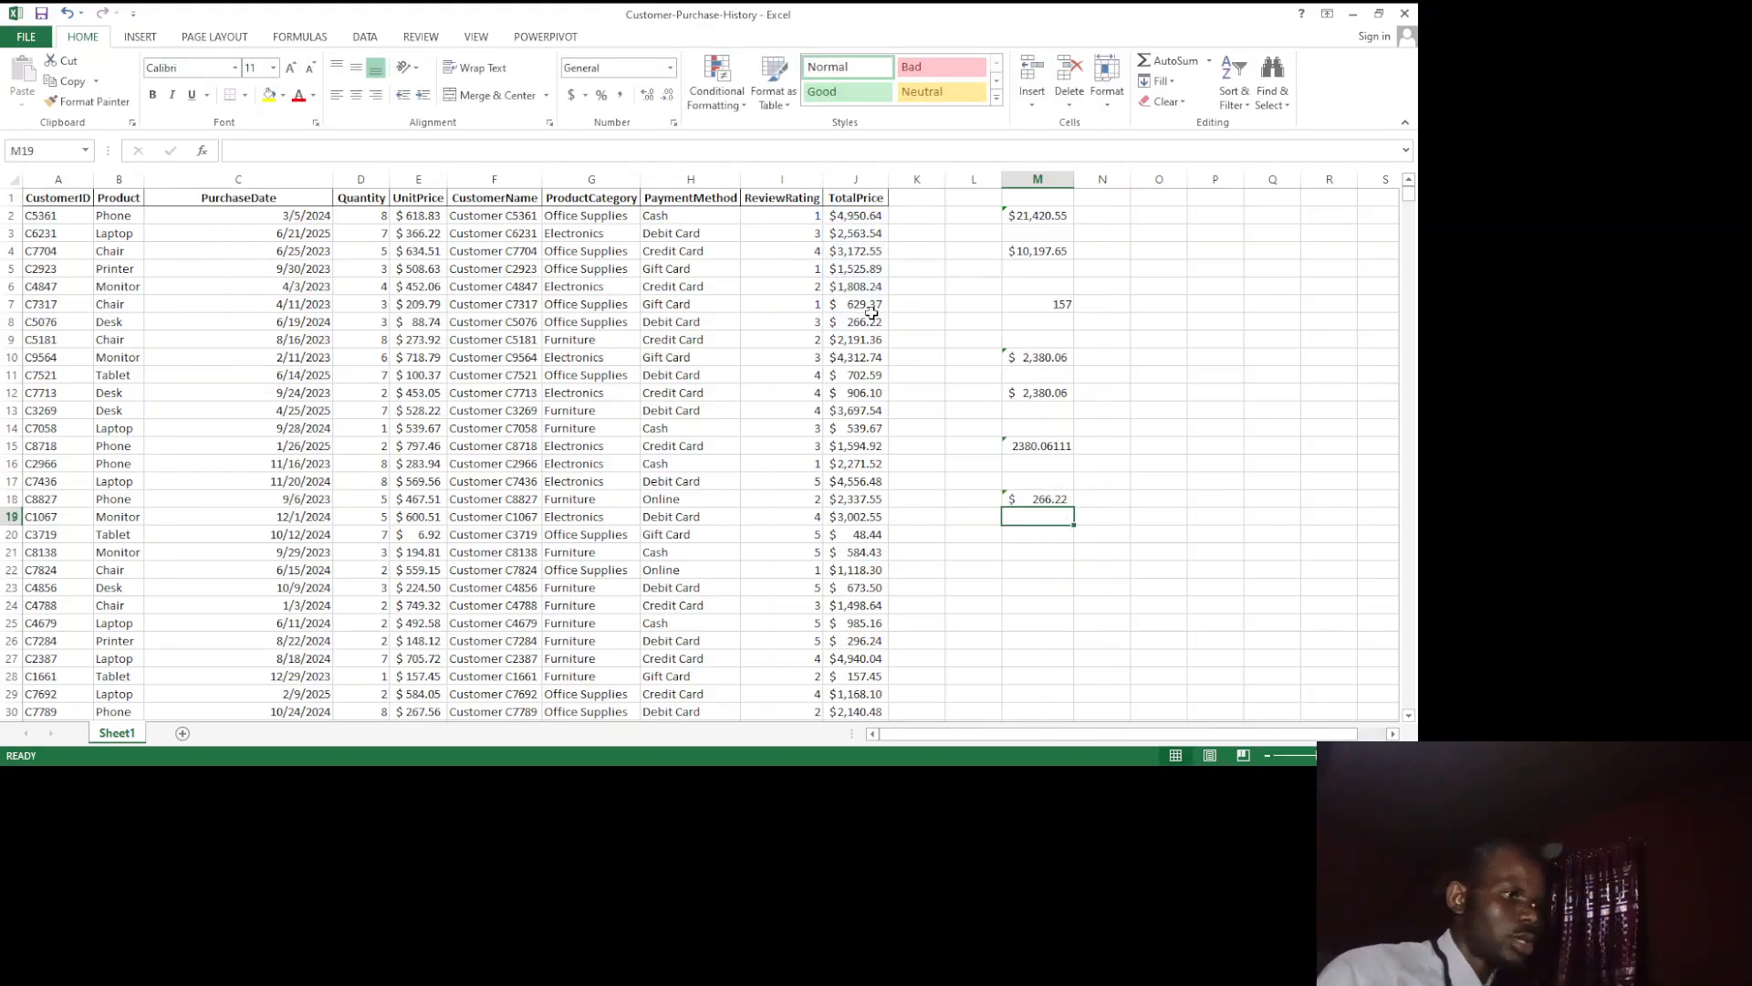
Step: Enter =MAX(J2:J6) in cell M20 to find the highest of the first five TotalPrice values
click(1038, 535)
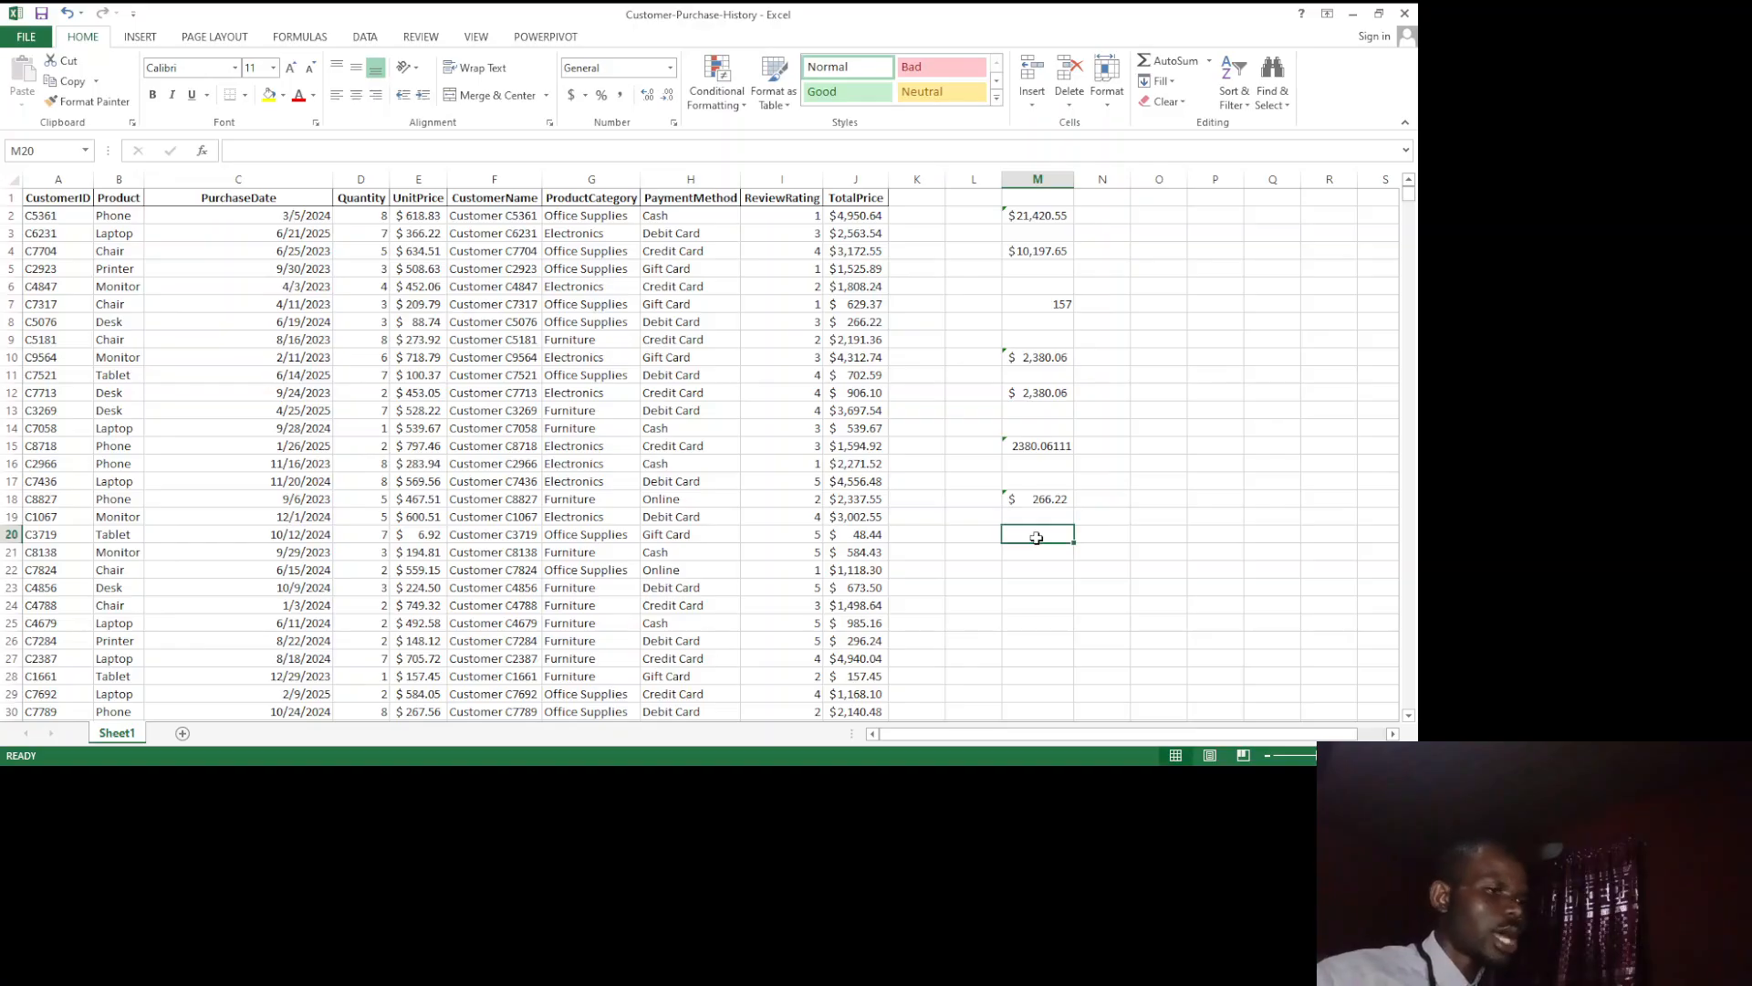
text(=MAX()
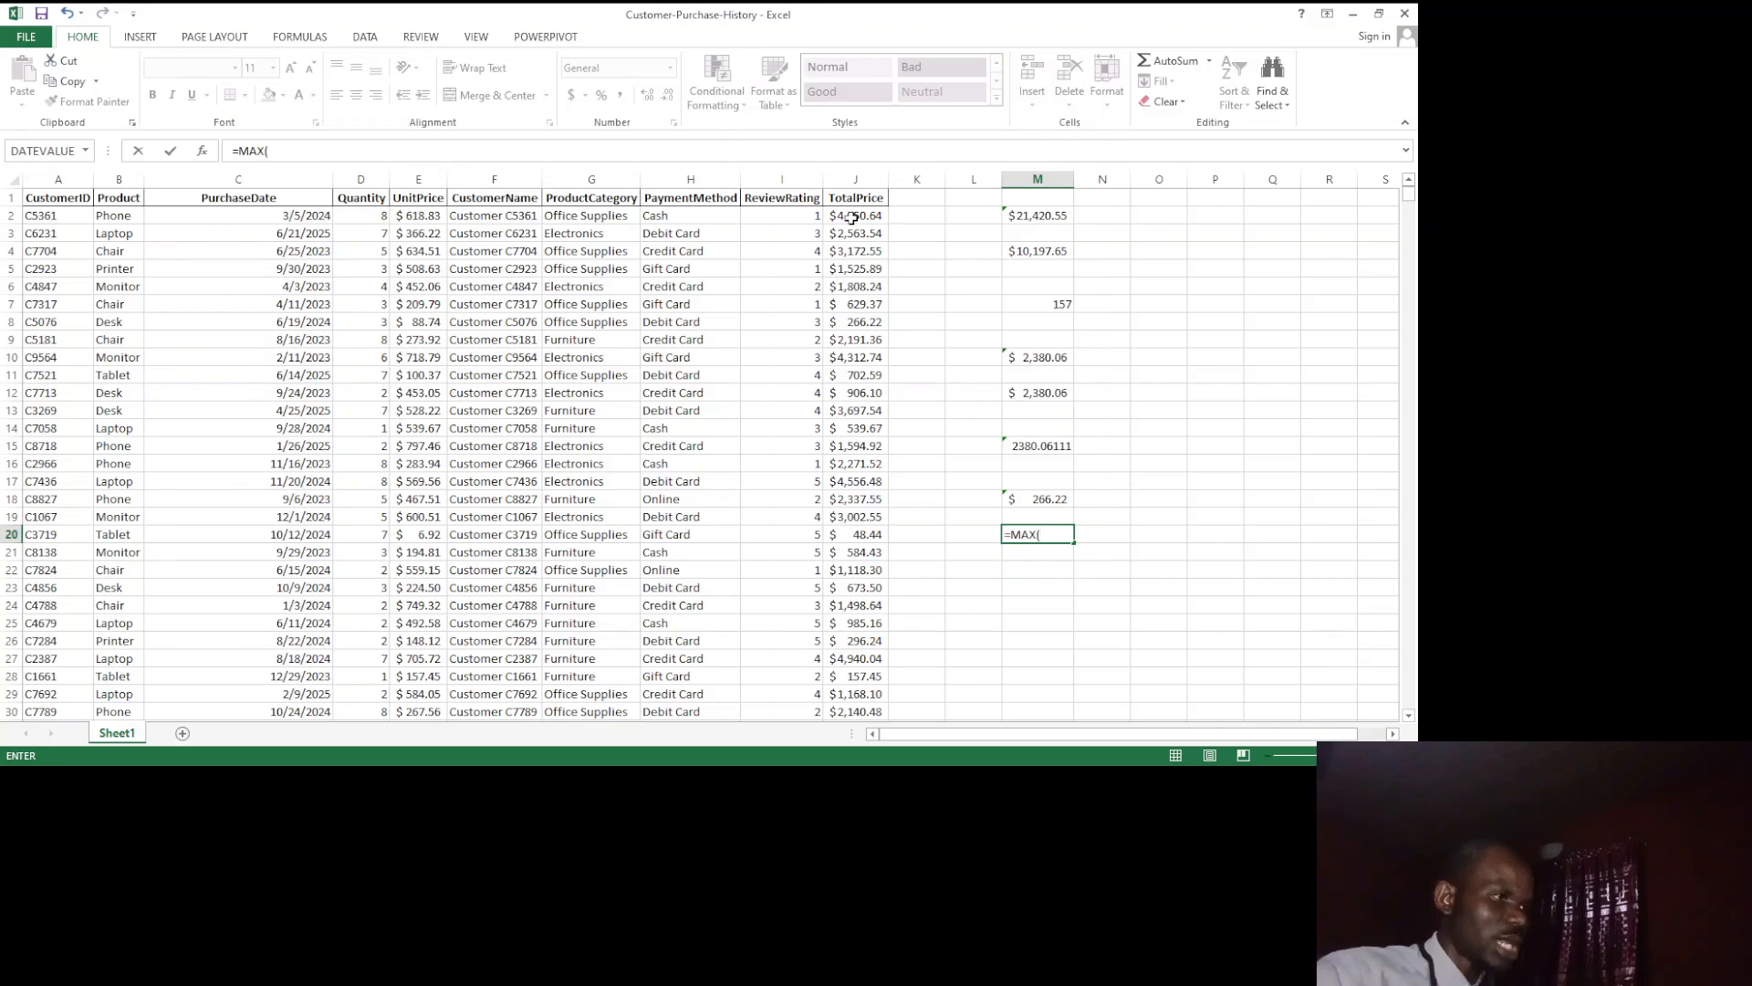
drag(851, 218, 863, 298)
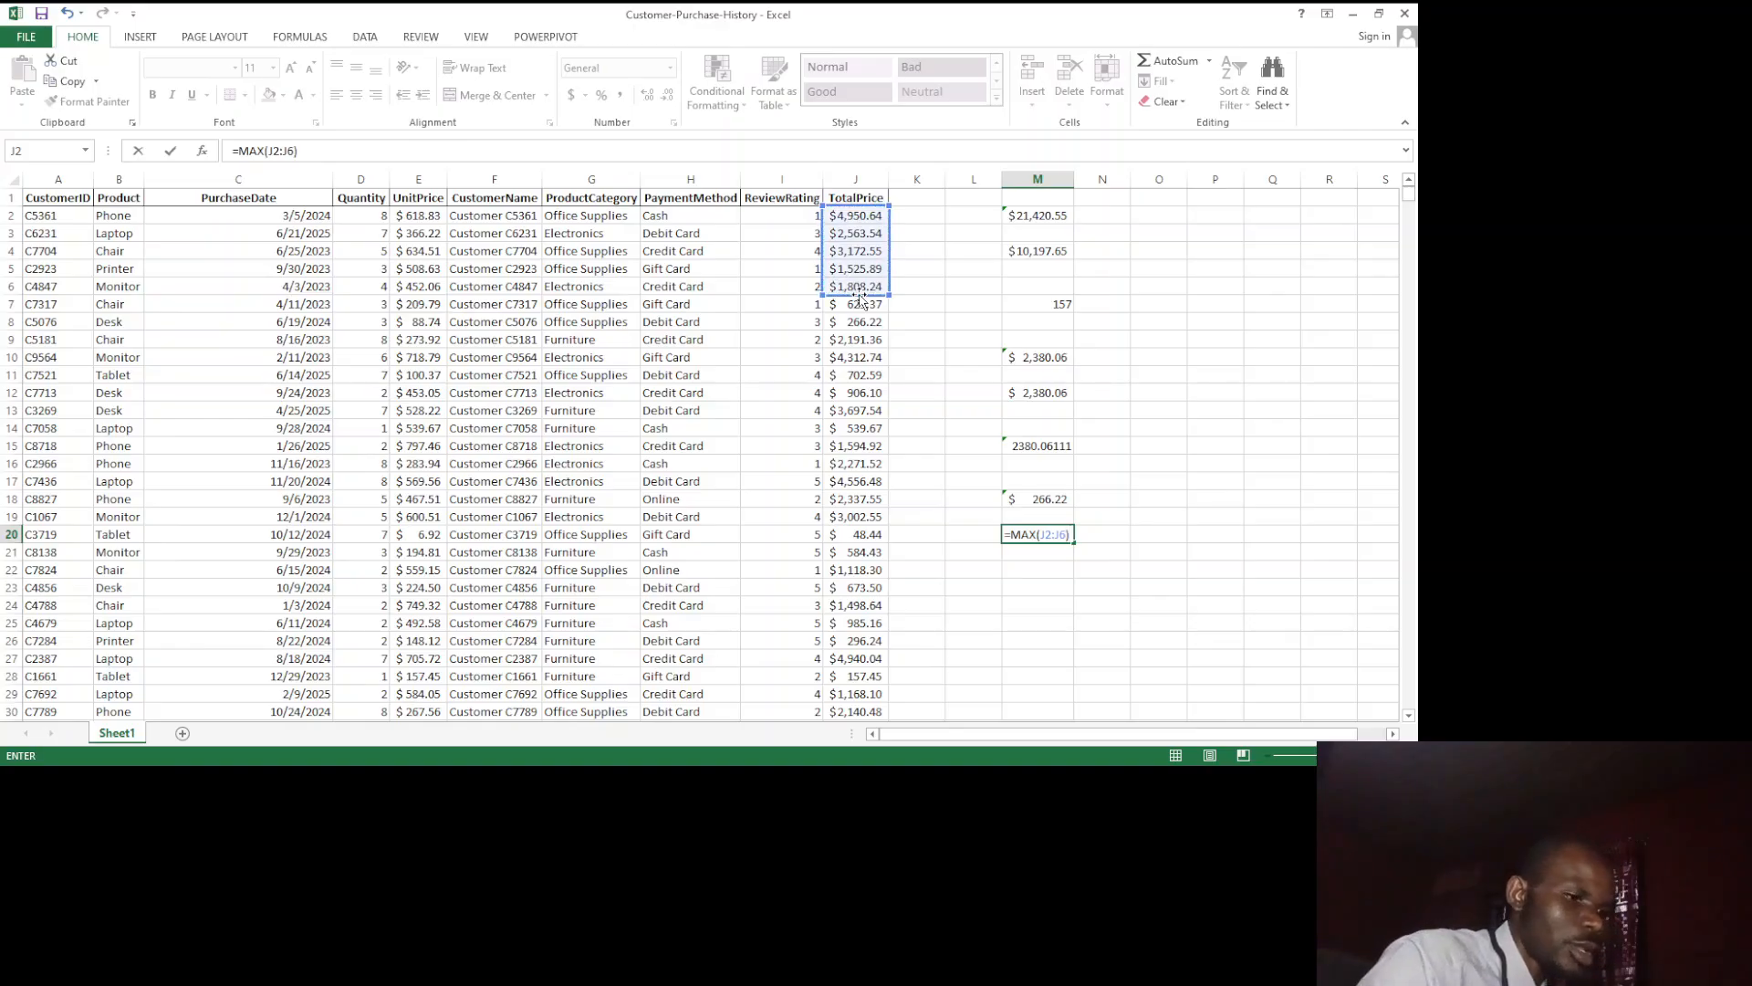
key(Return)
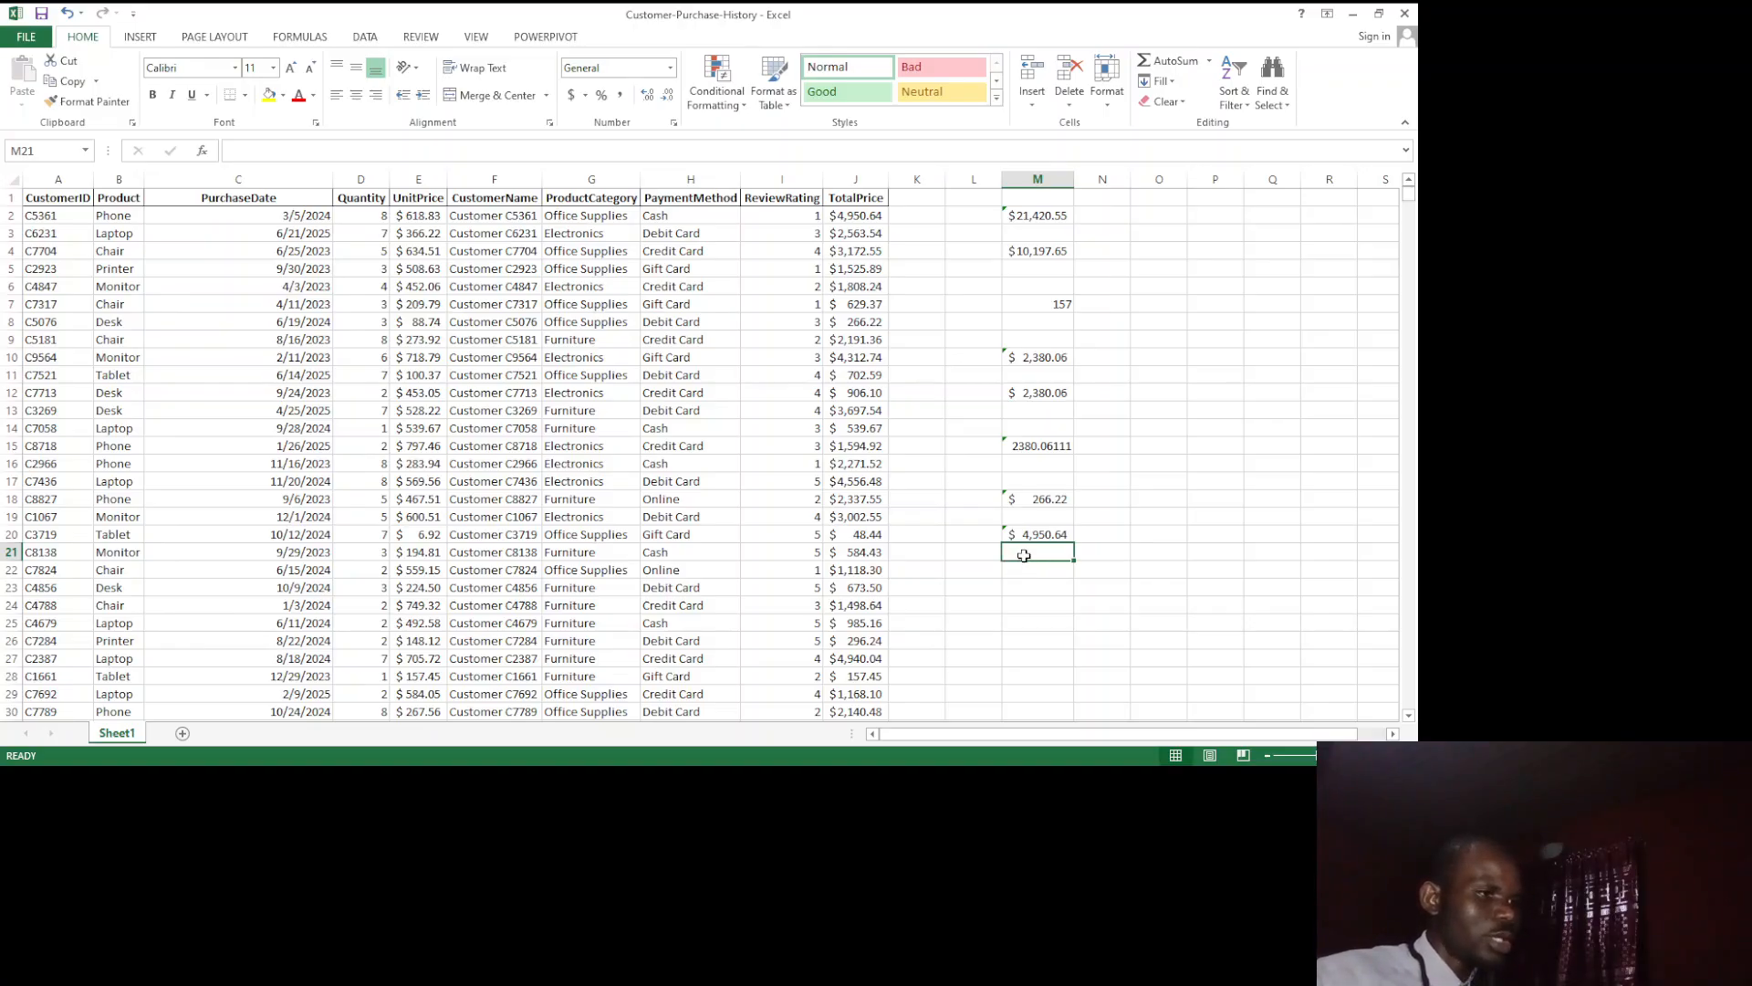
Step: Enter a COUNT formula in cell M22 to demonstrate counting entries
click(1024, 571)
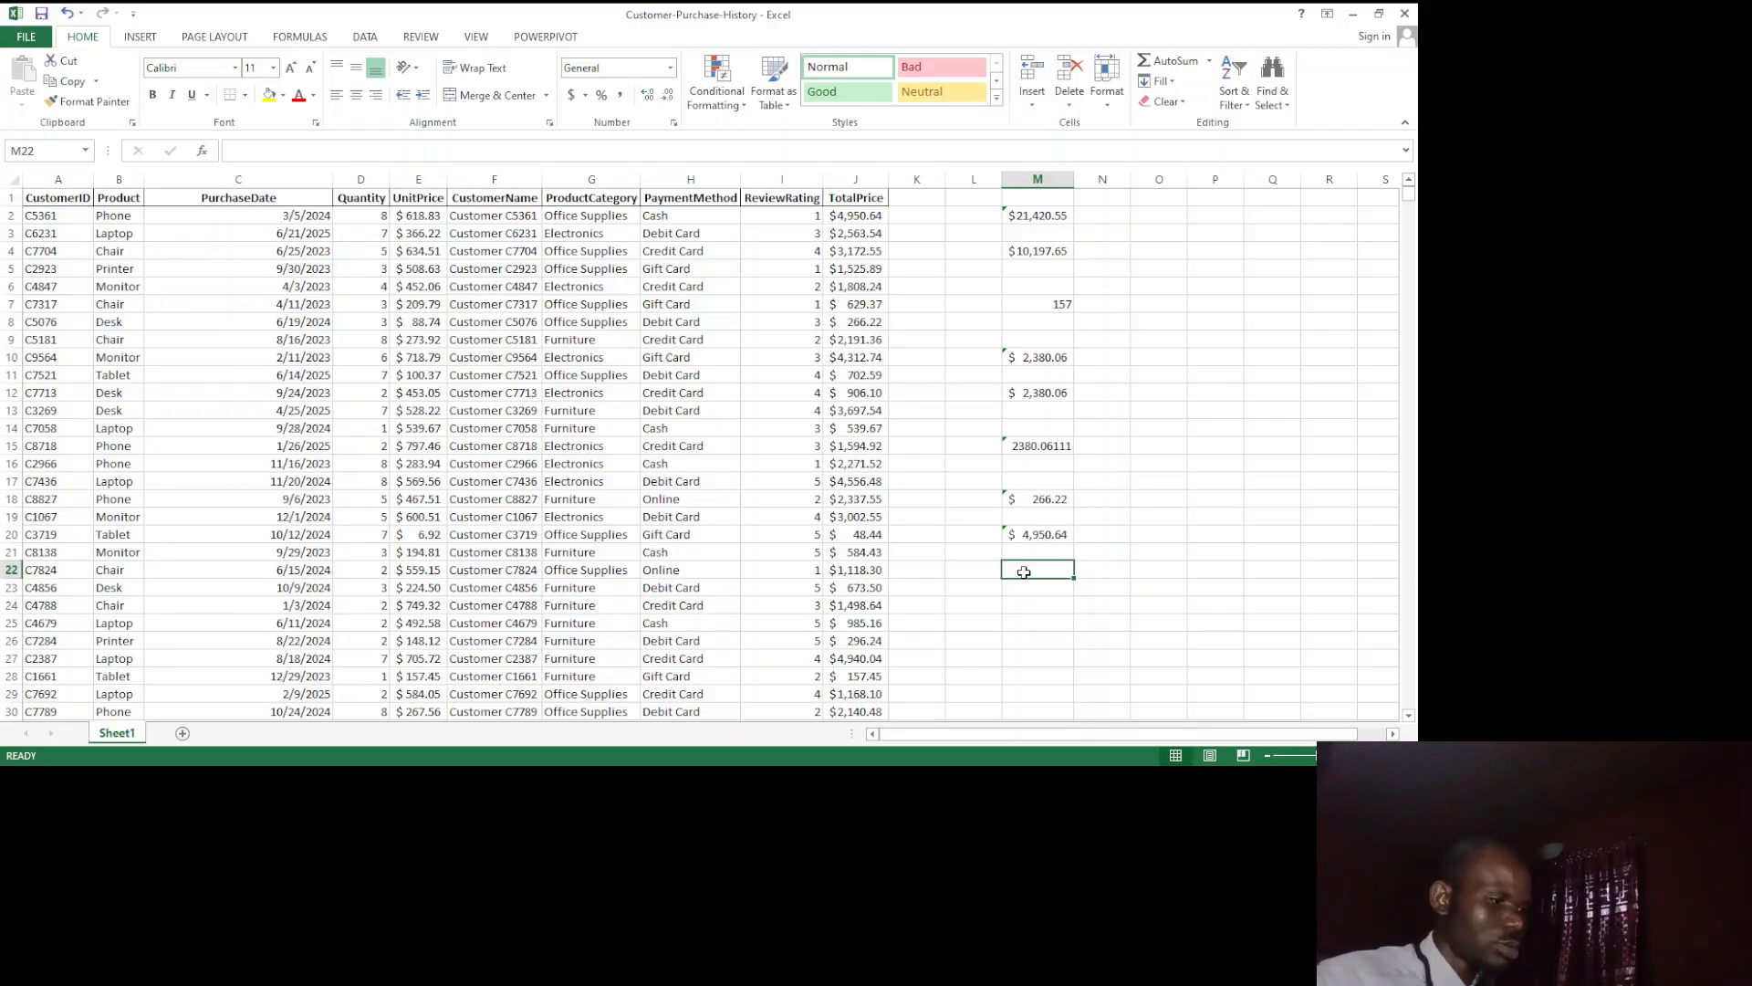
text(COUN)
key(BackSpace)
key(BackSpace)
key(BackSpace)
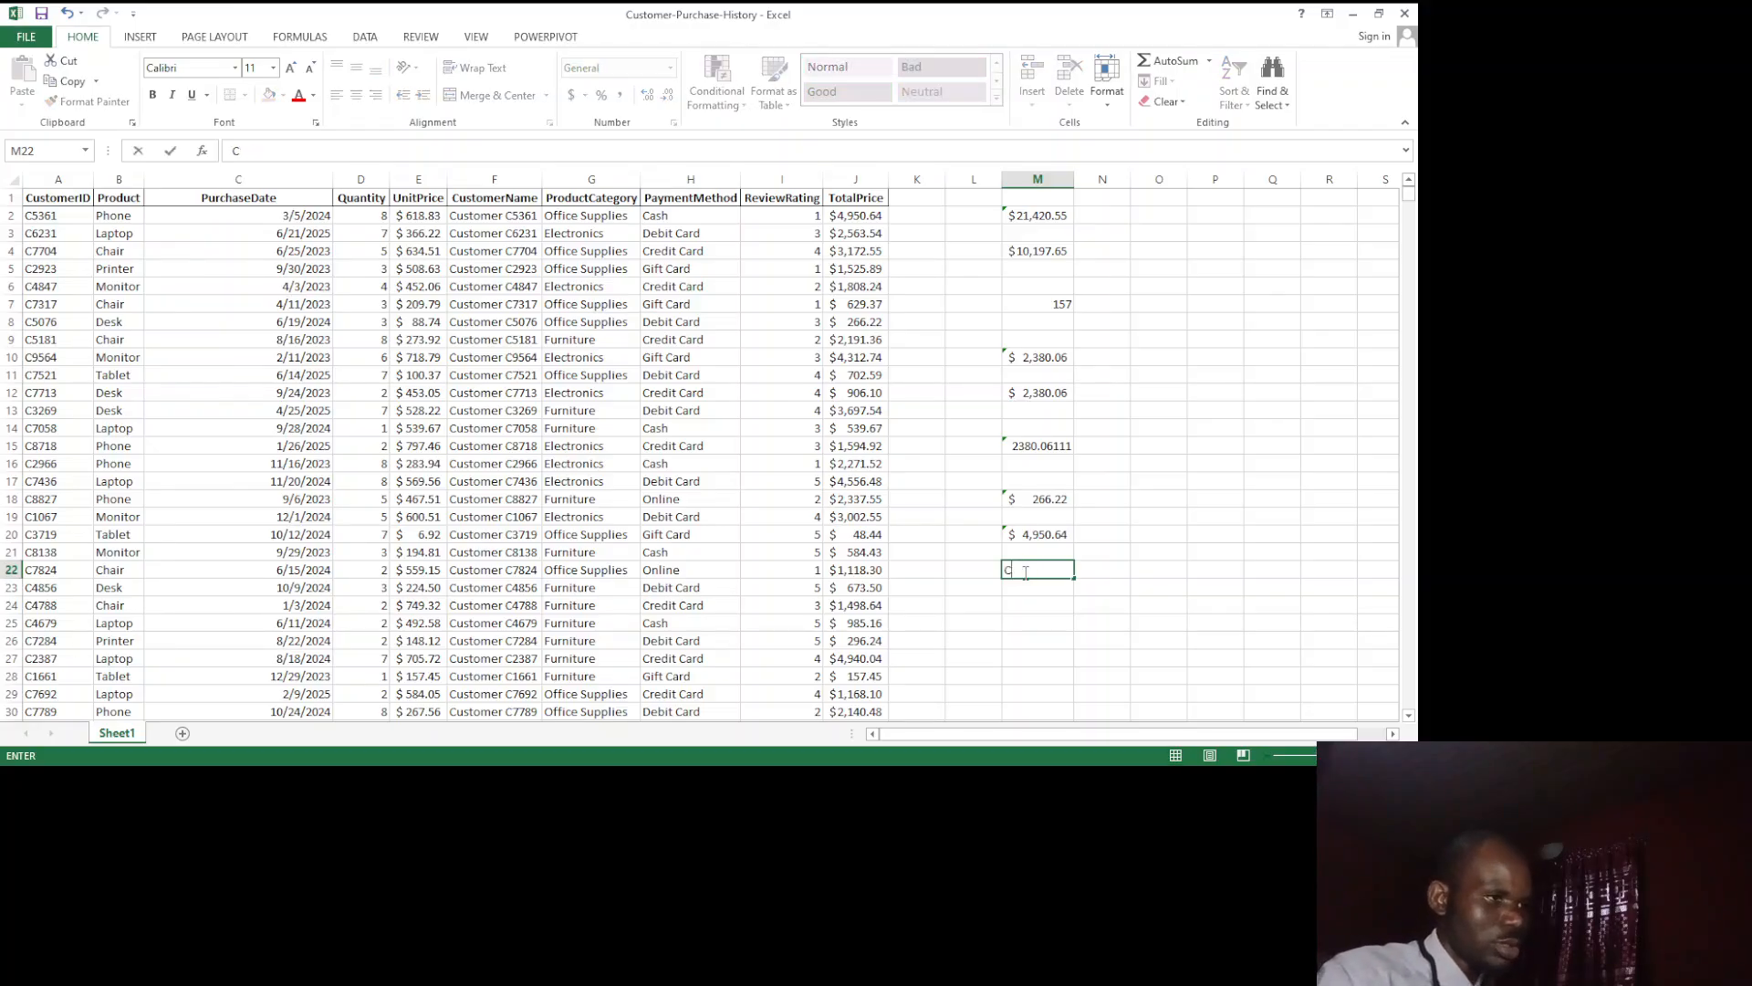
text(=COUNT)
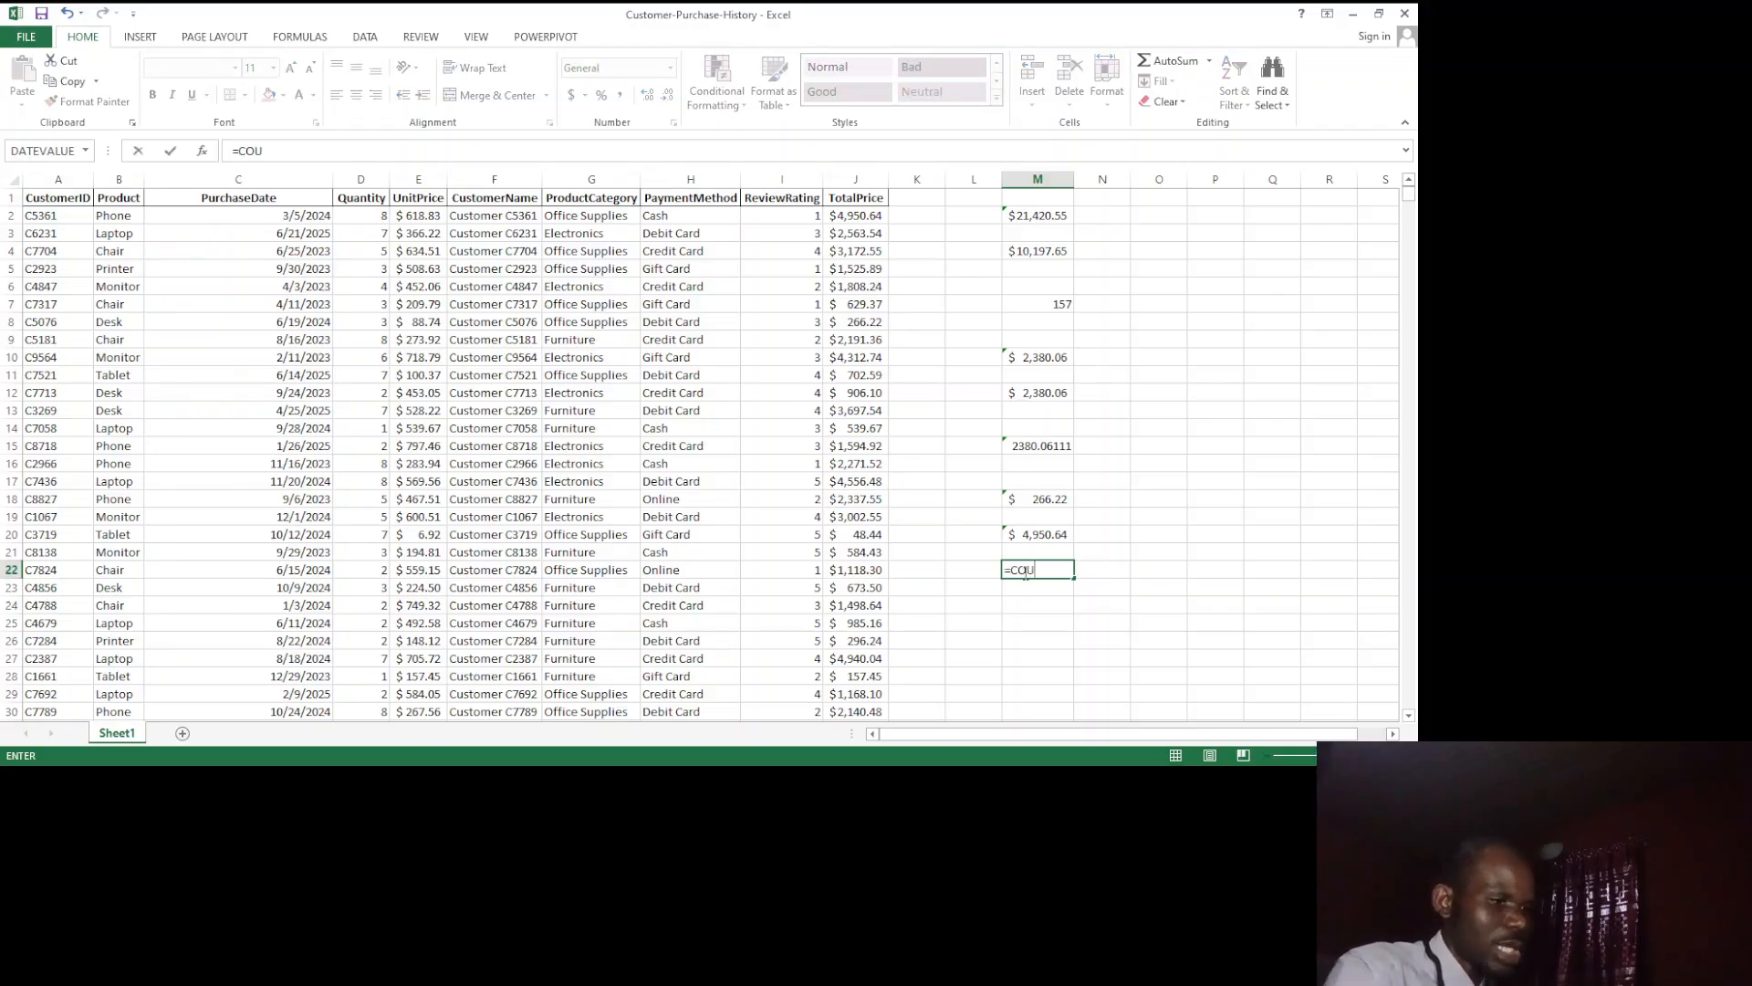
key(BackSpace)
key(BackSpace)
key(BackSpace)
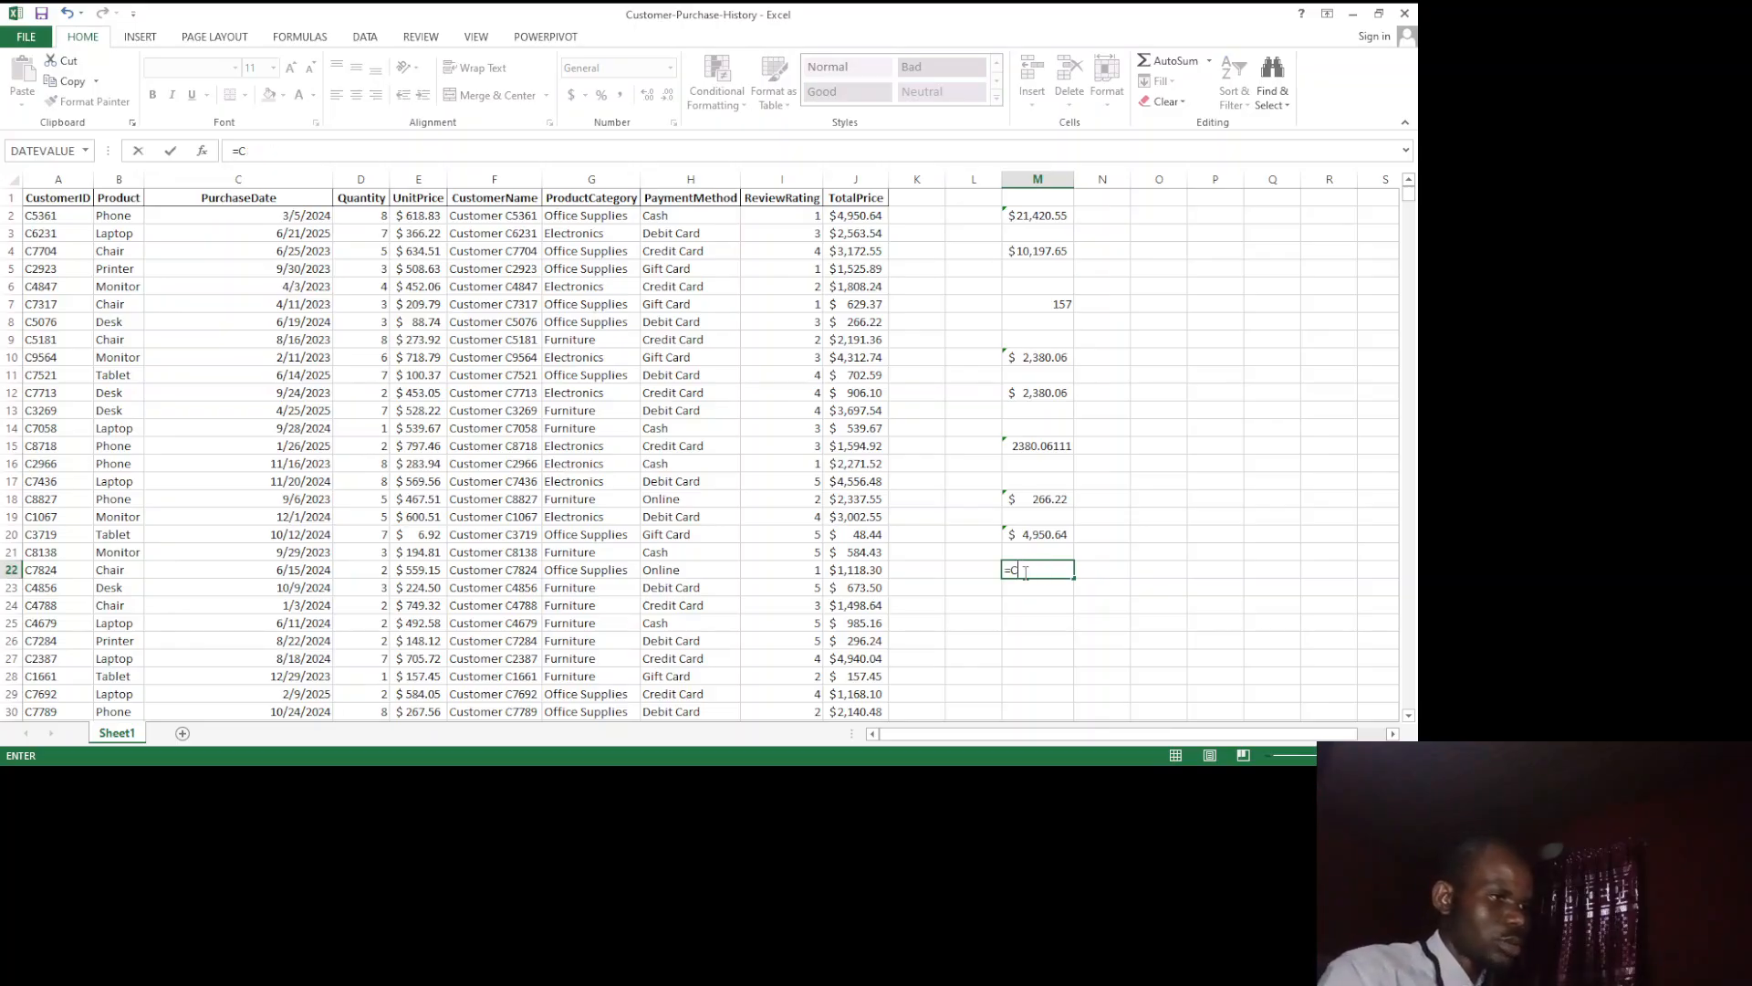
key(Return)
text(p)
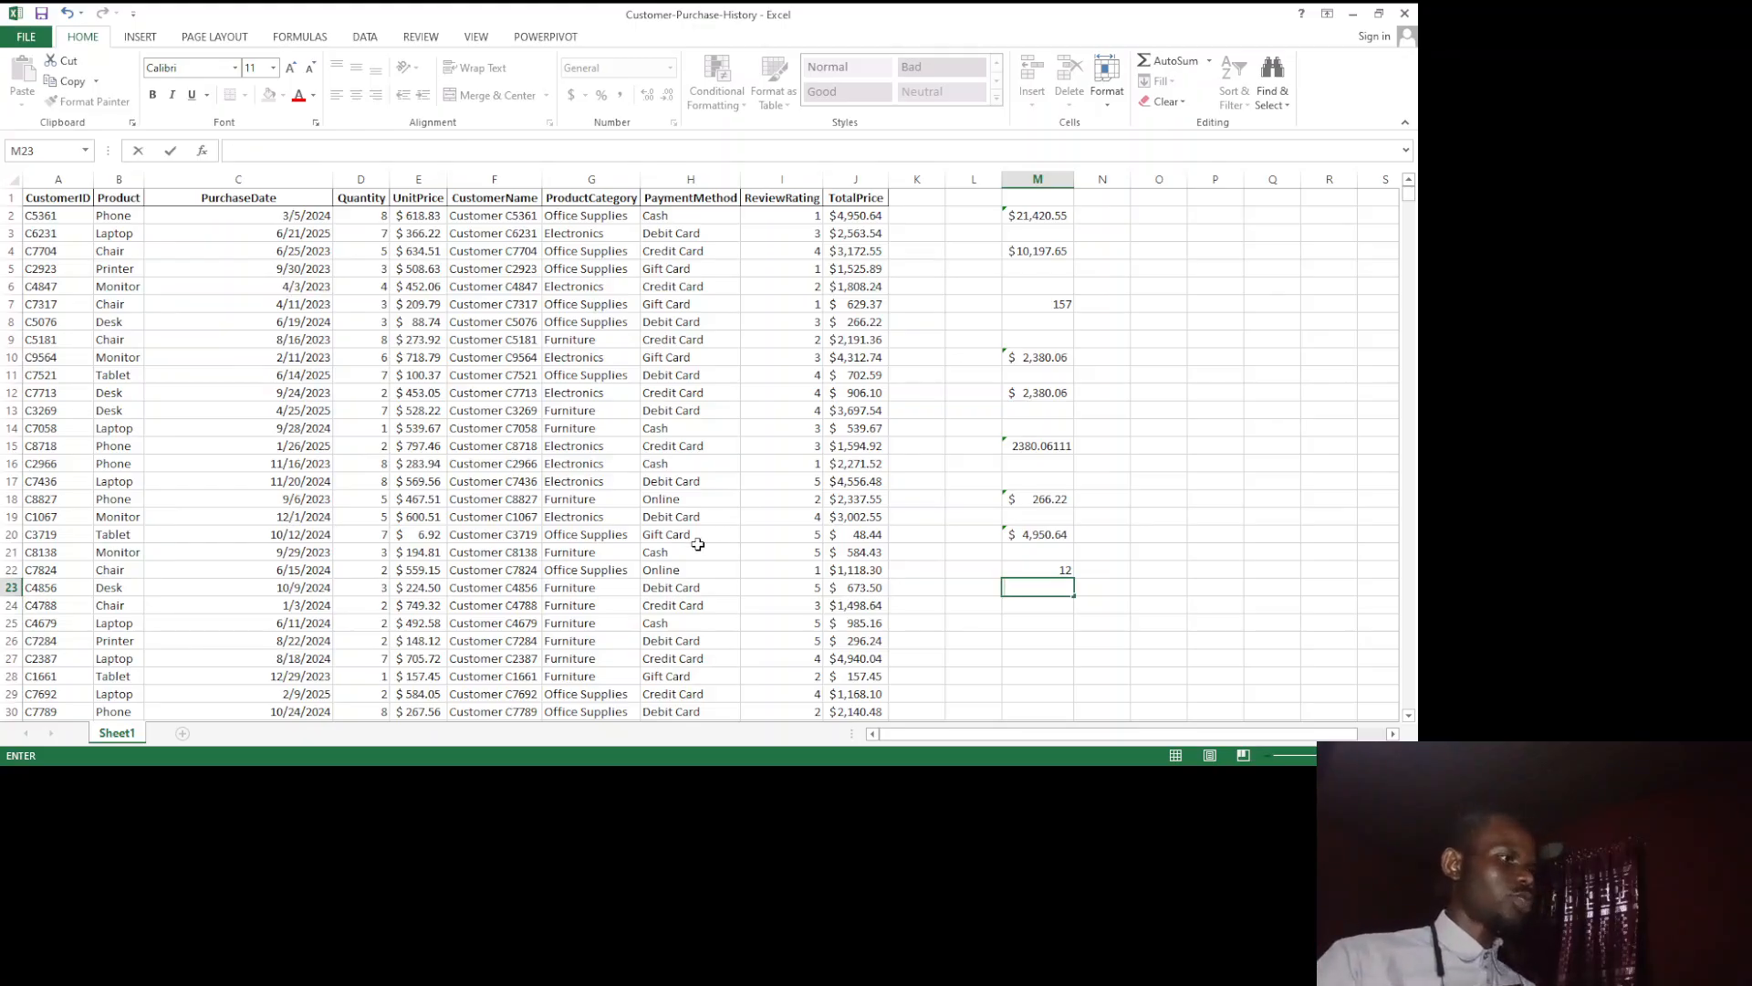
Step: Look over the function library's categories, including the financial functions
scroll(698, 545, down, 1)
scroll(698, 545, up, 1)
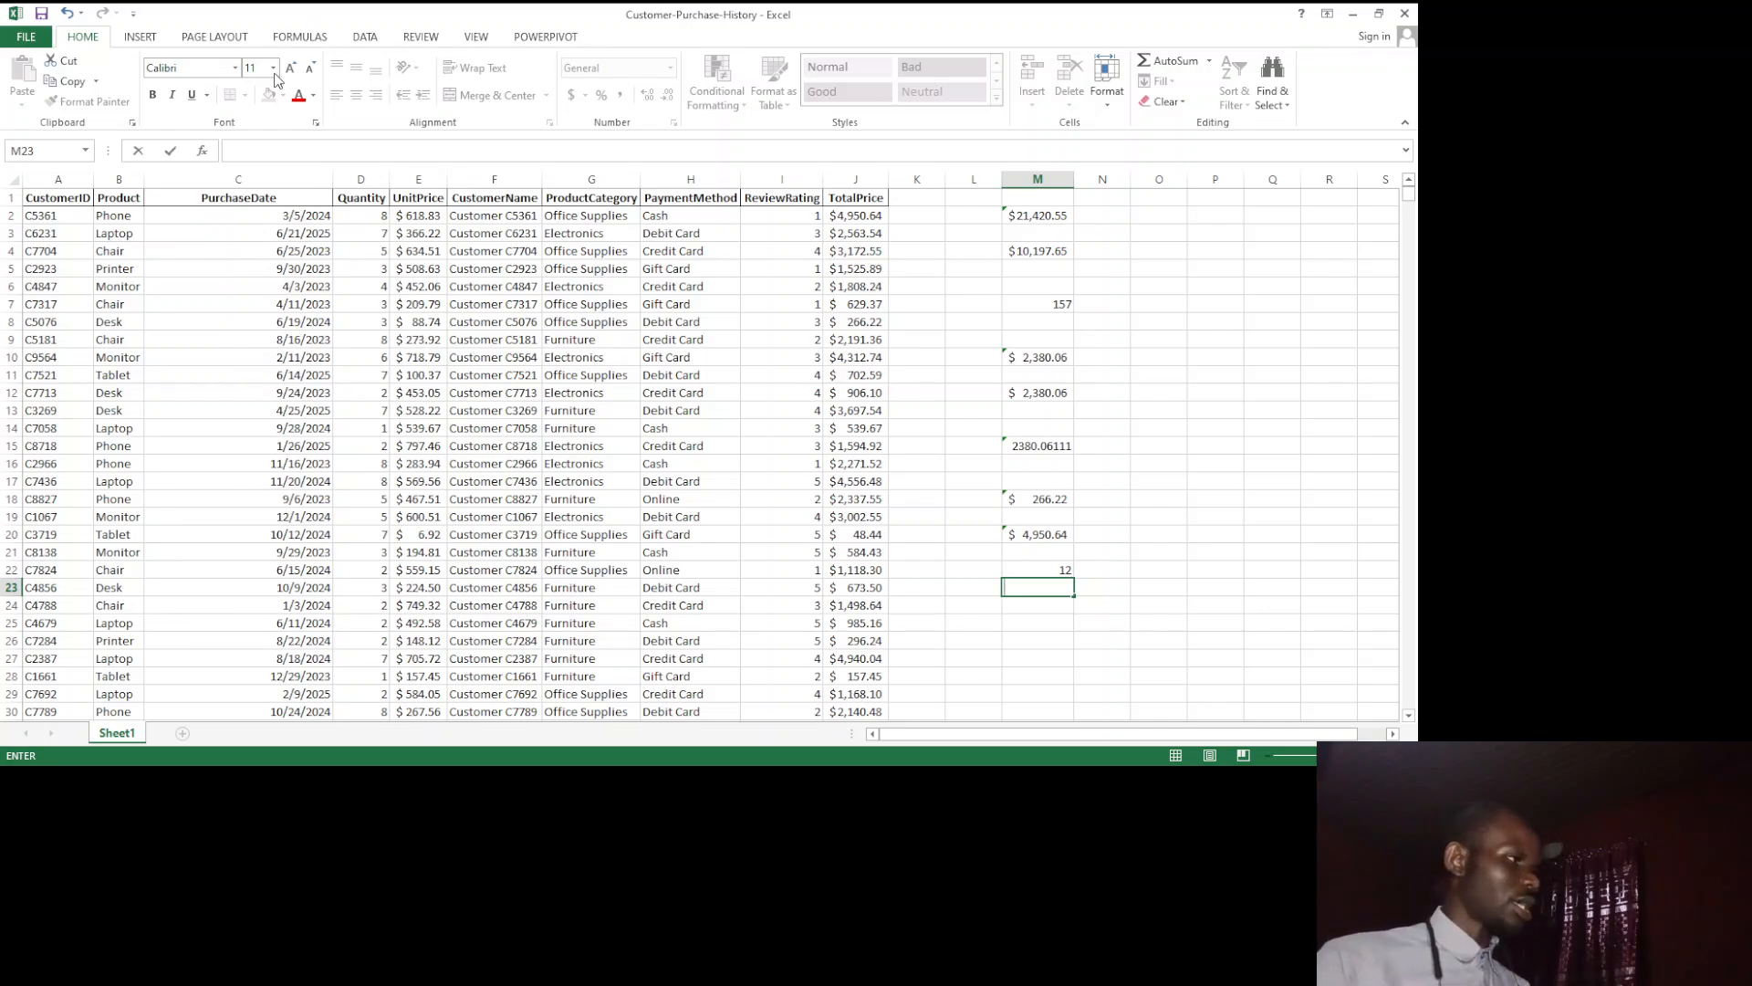
click(312, 43)
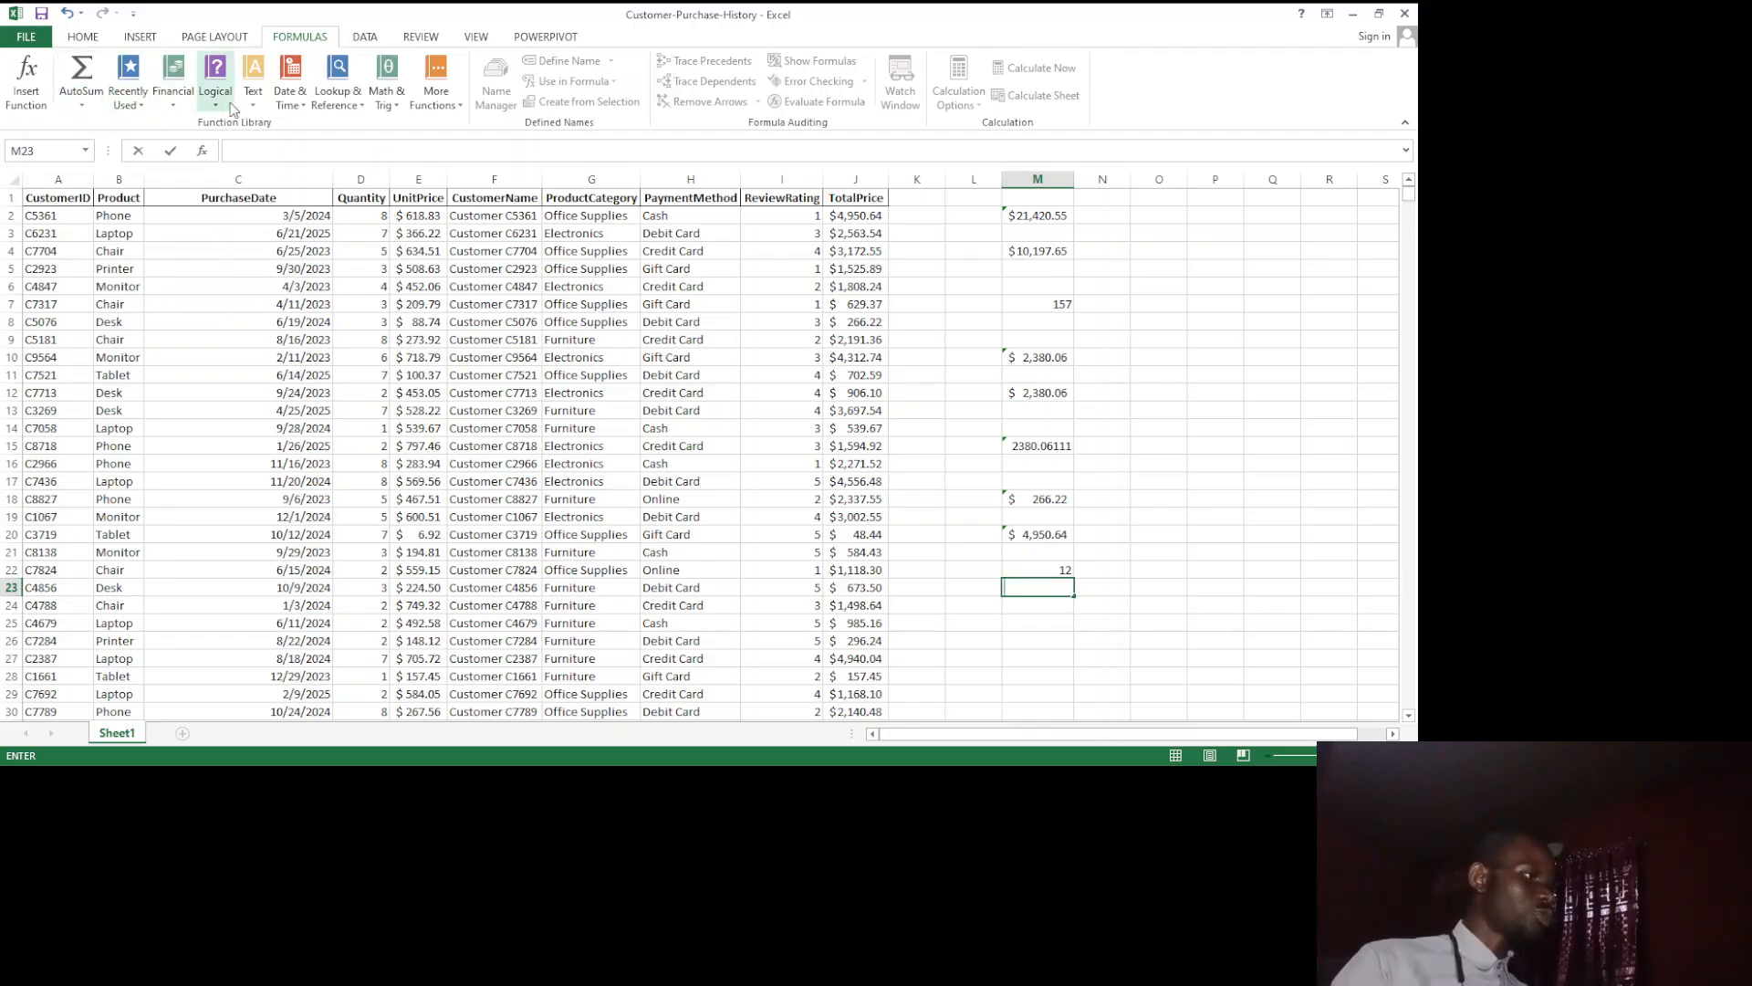
click(176, 100)
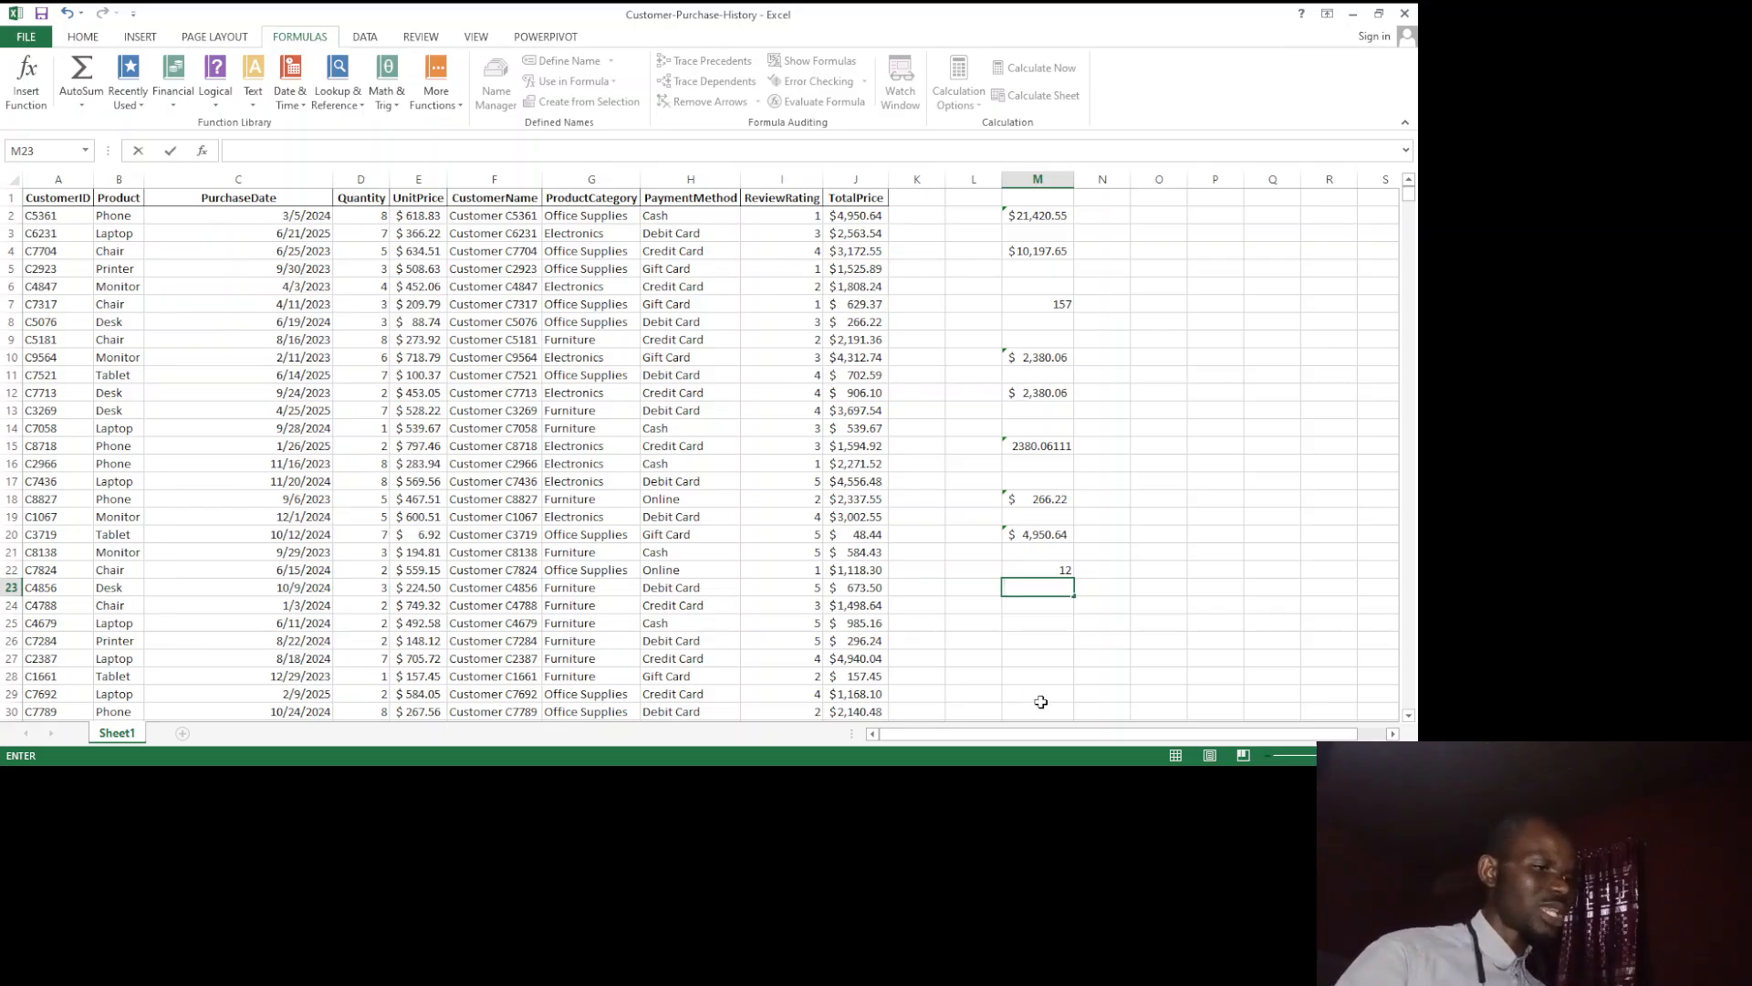
Step: Enter =SUM(2,4) in cell M24 to demonstrate adding typed numbers
click(1032, 603)
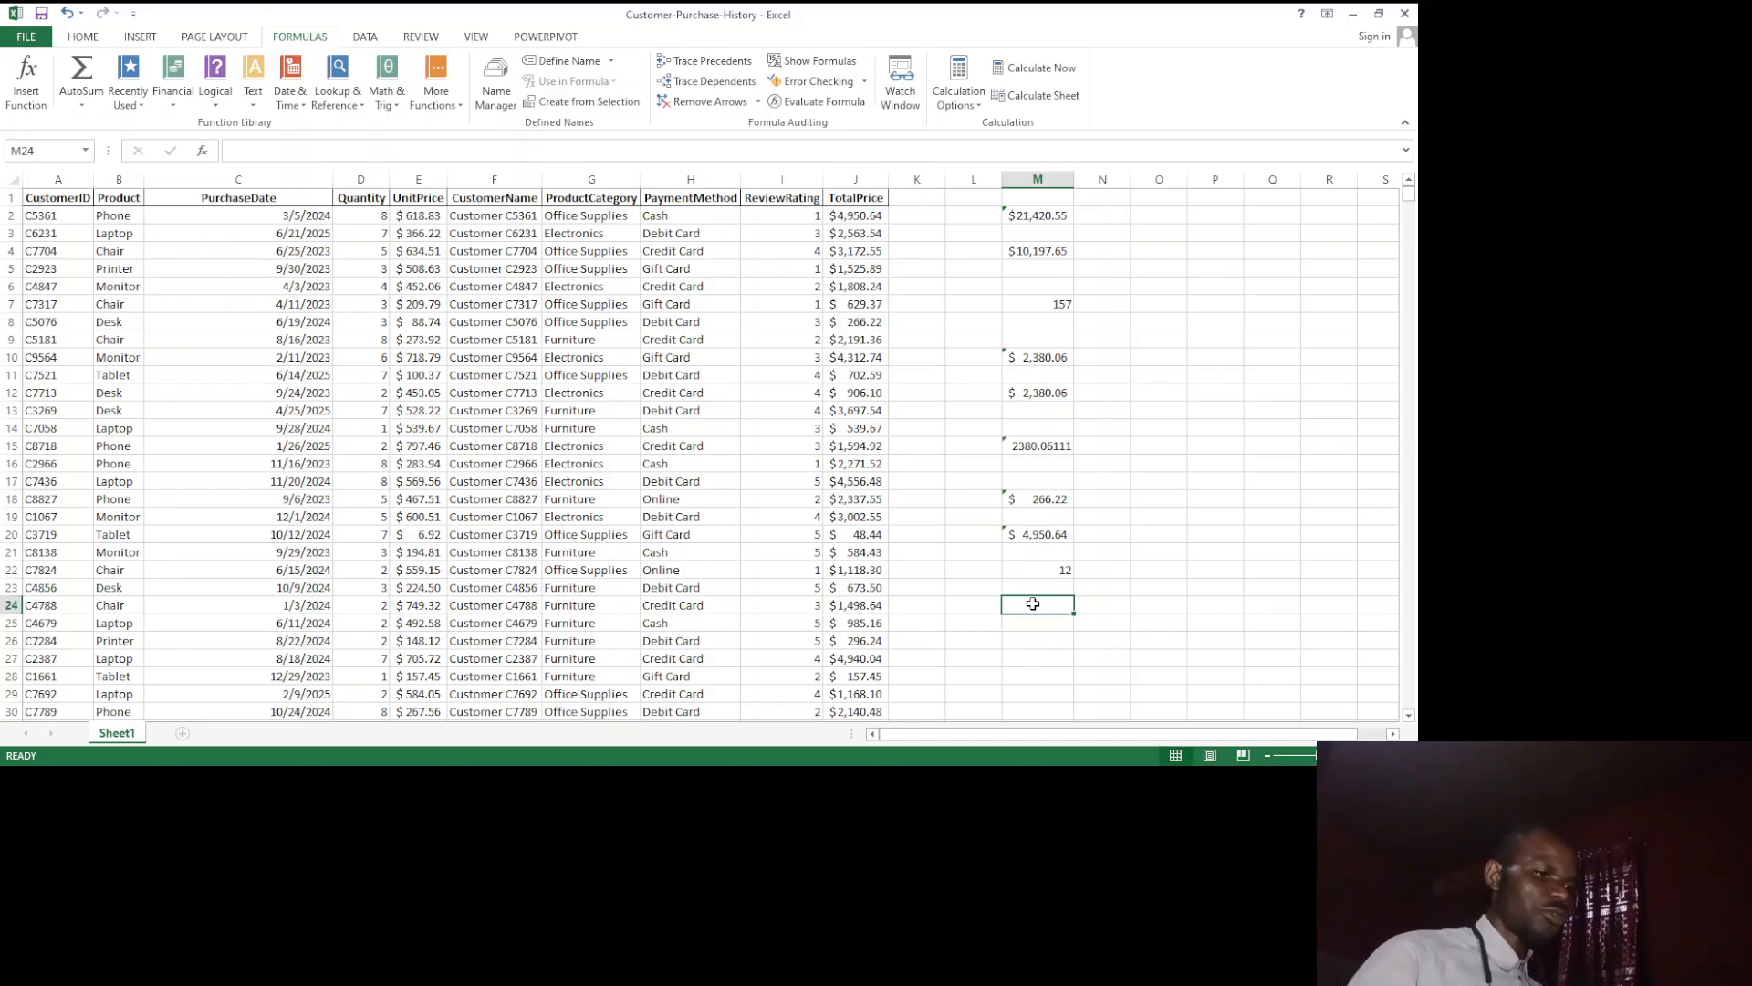
text(=)
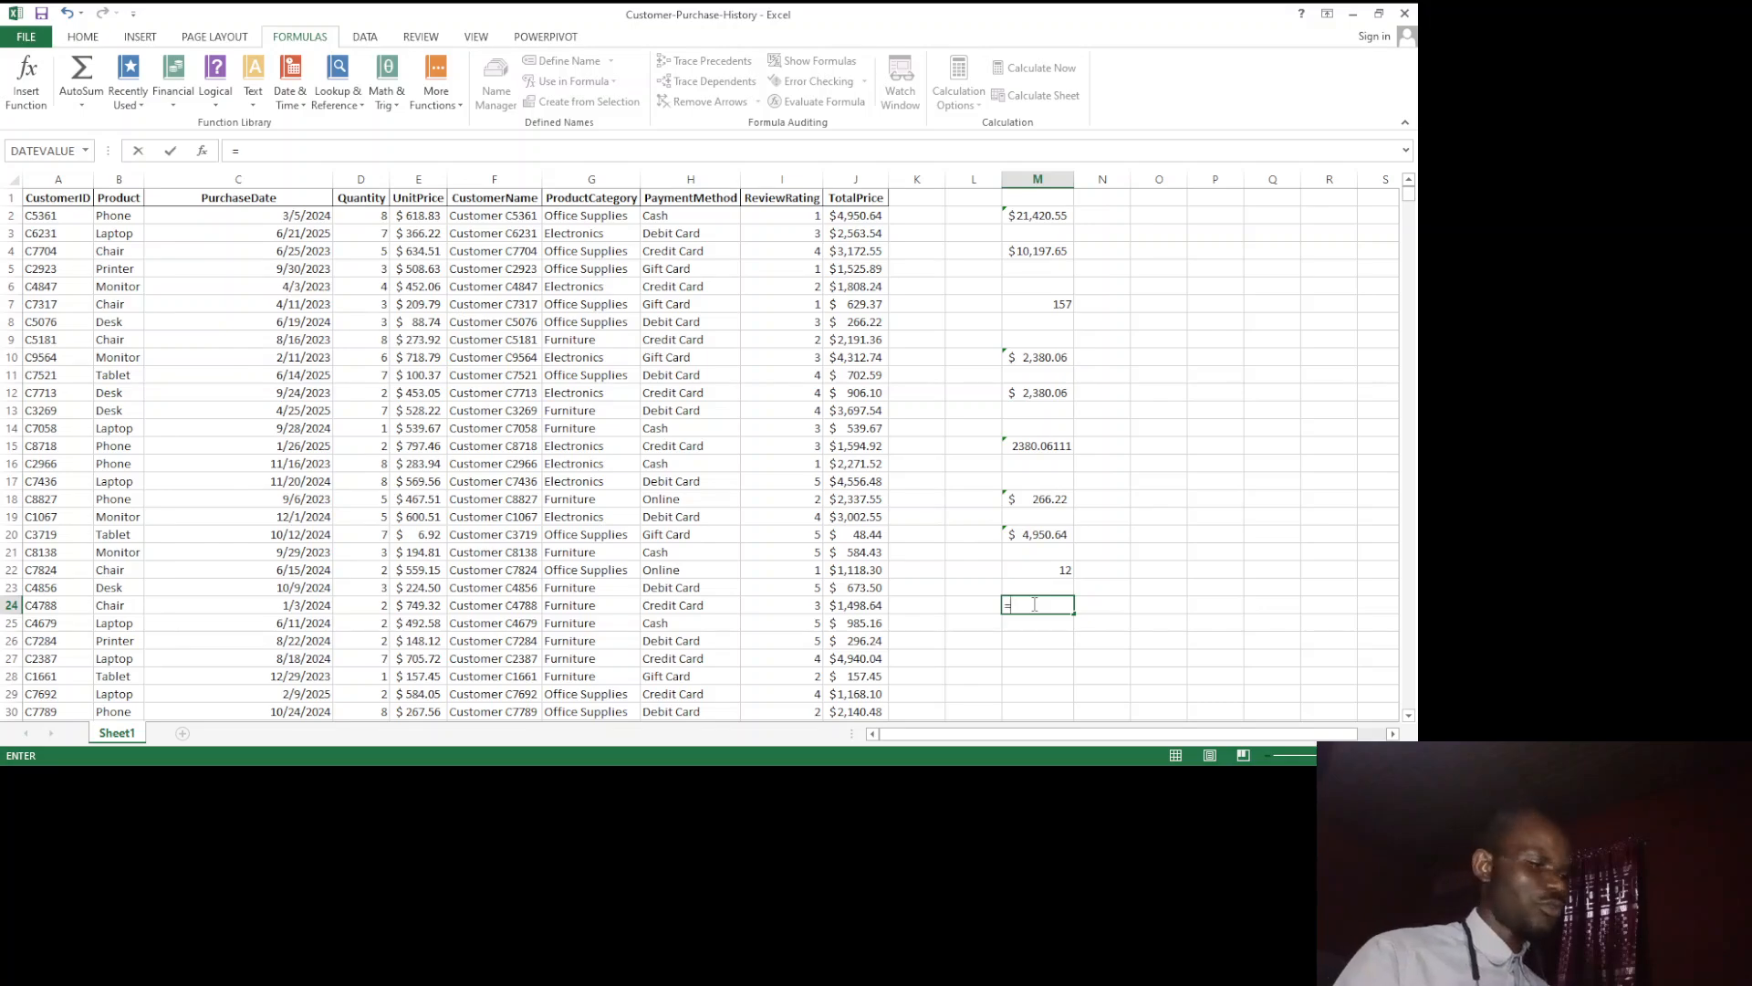
text(SUM)
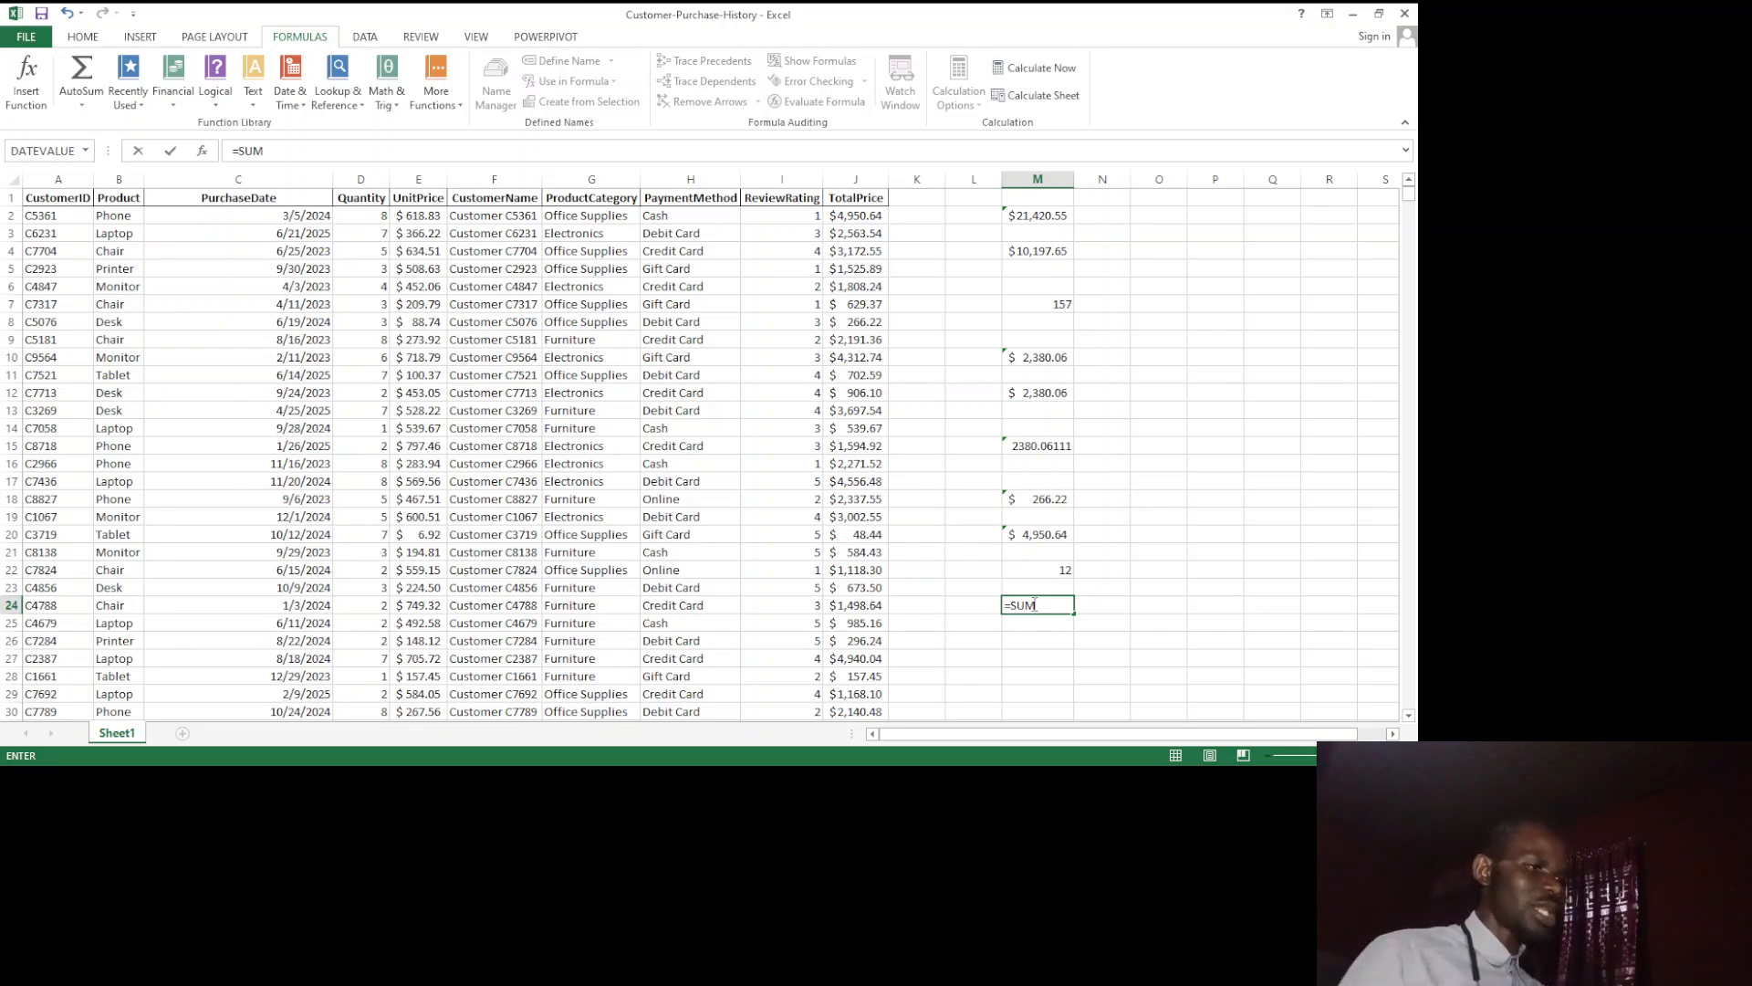
text(()
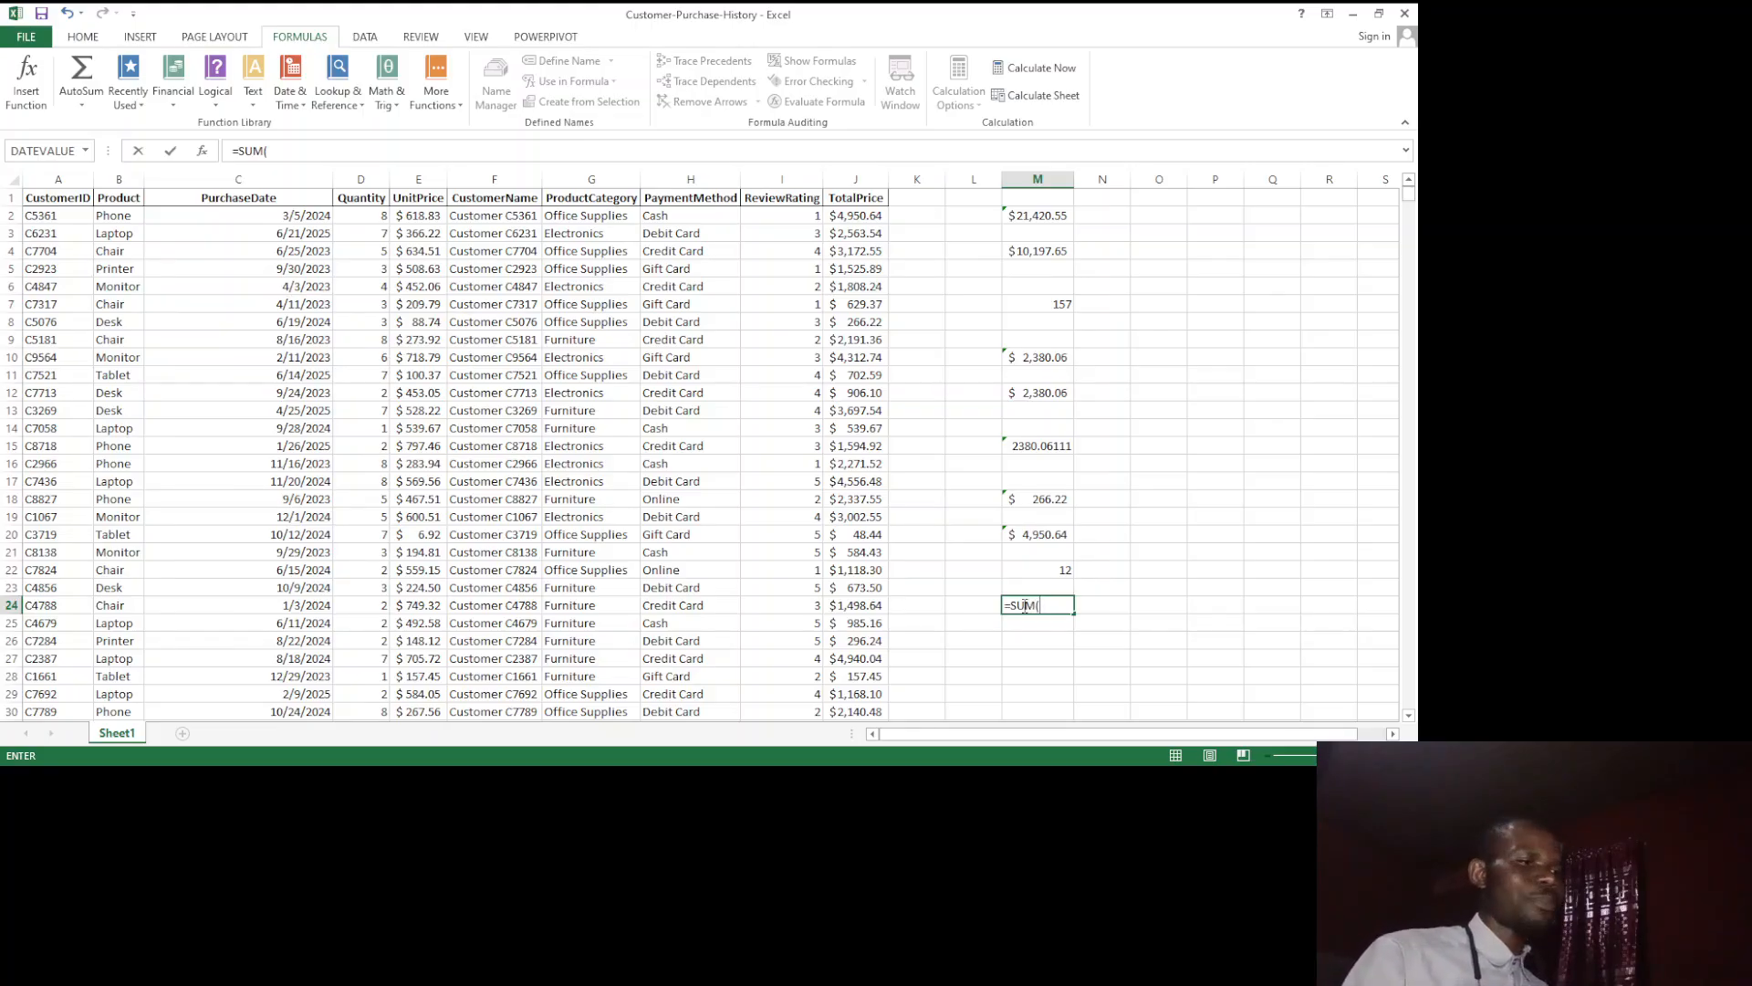
text(2,4)
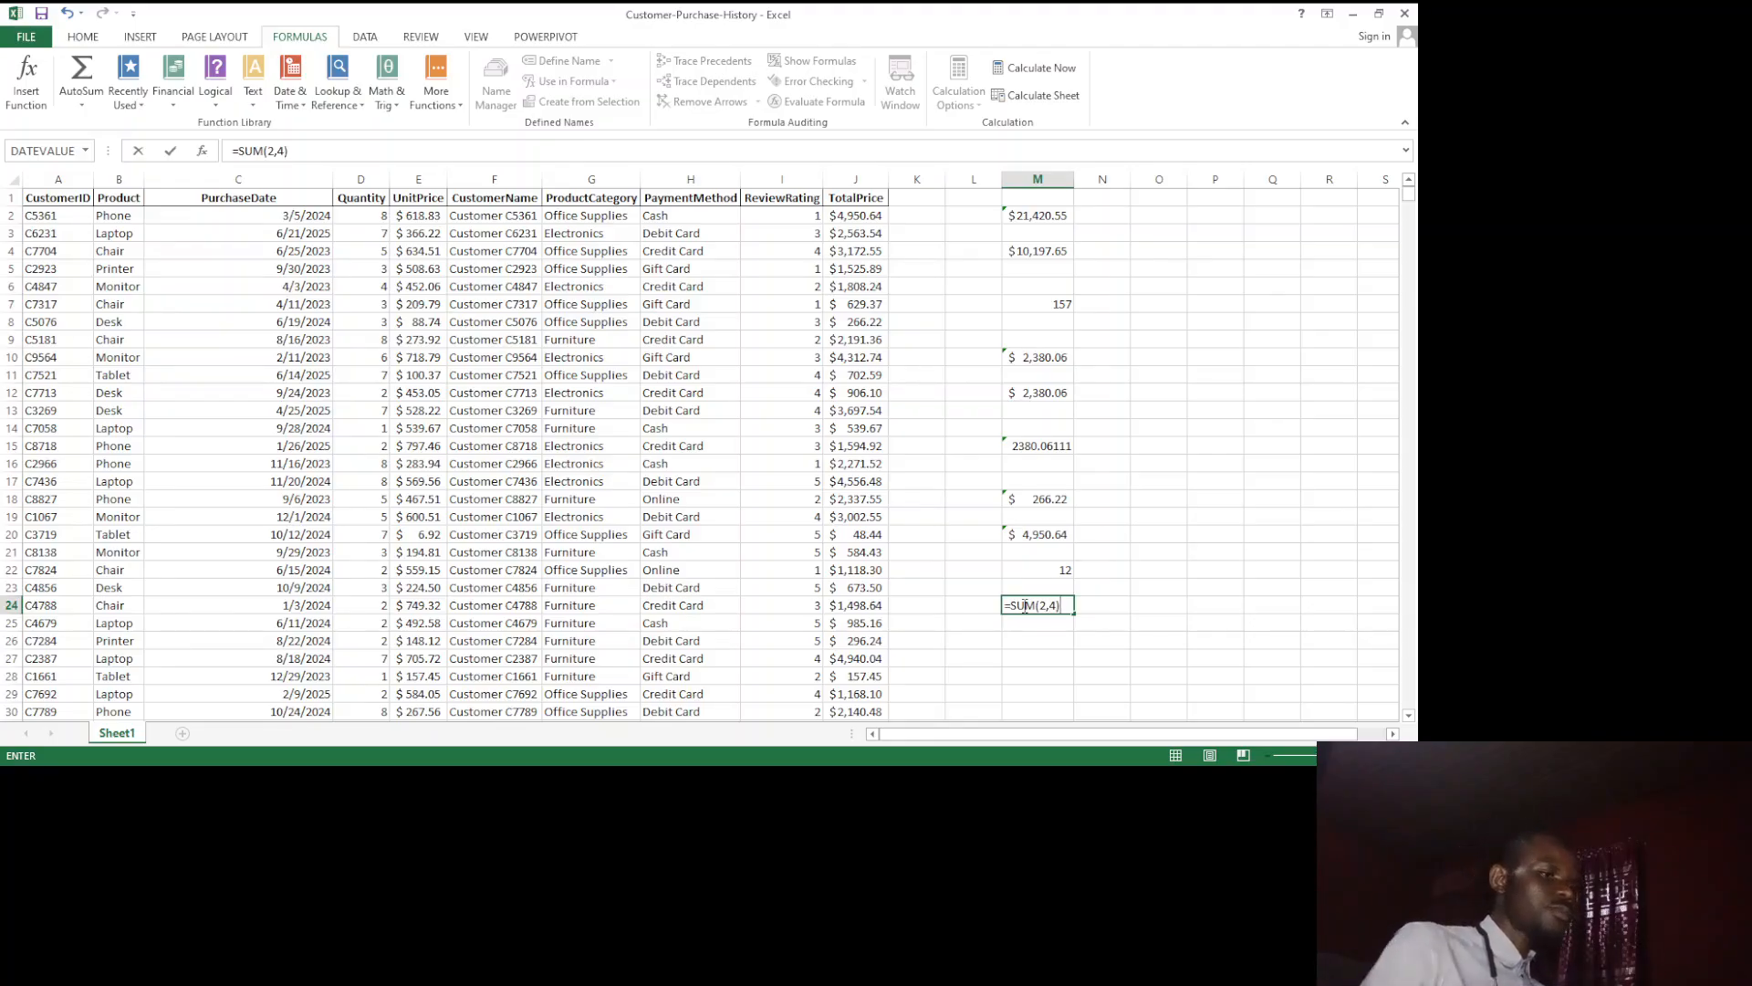
key(Return)
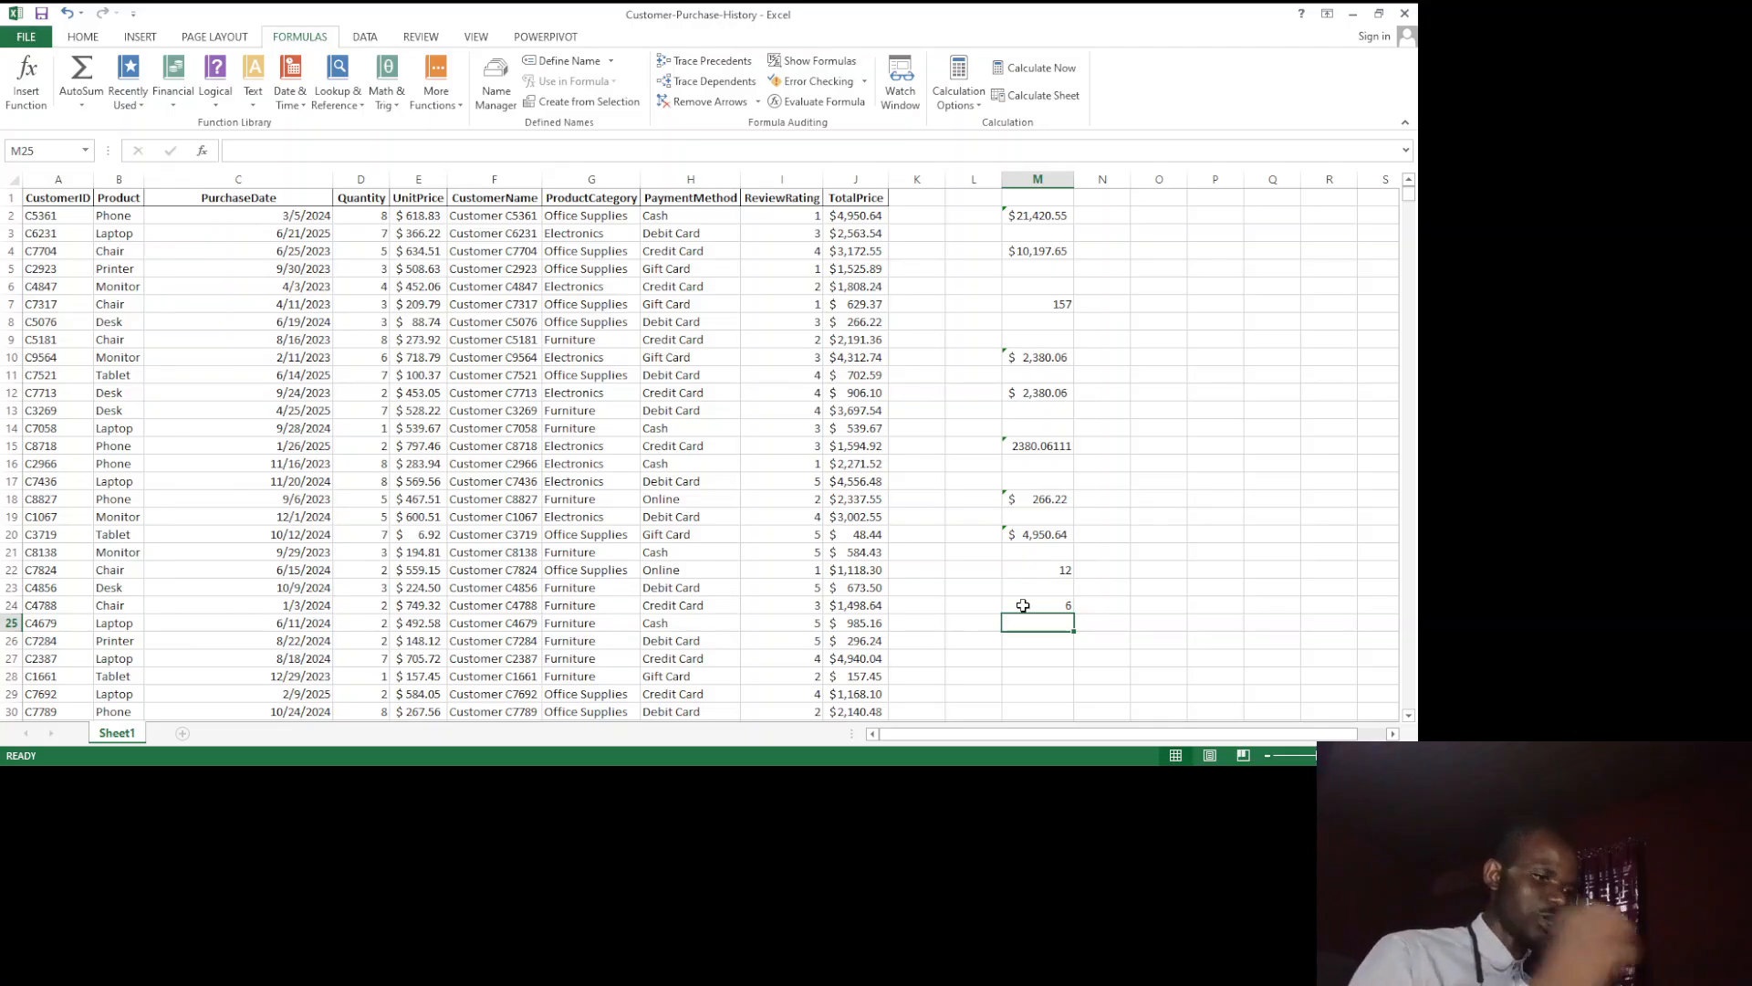
Step: Enter =TODAY() in cell M25 to insert the current date
text(=TOD)
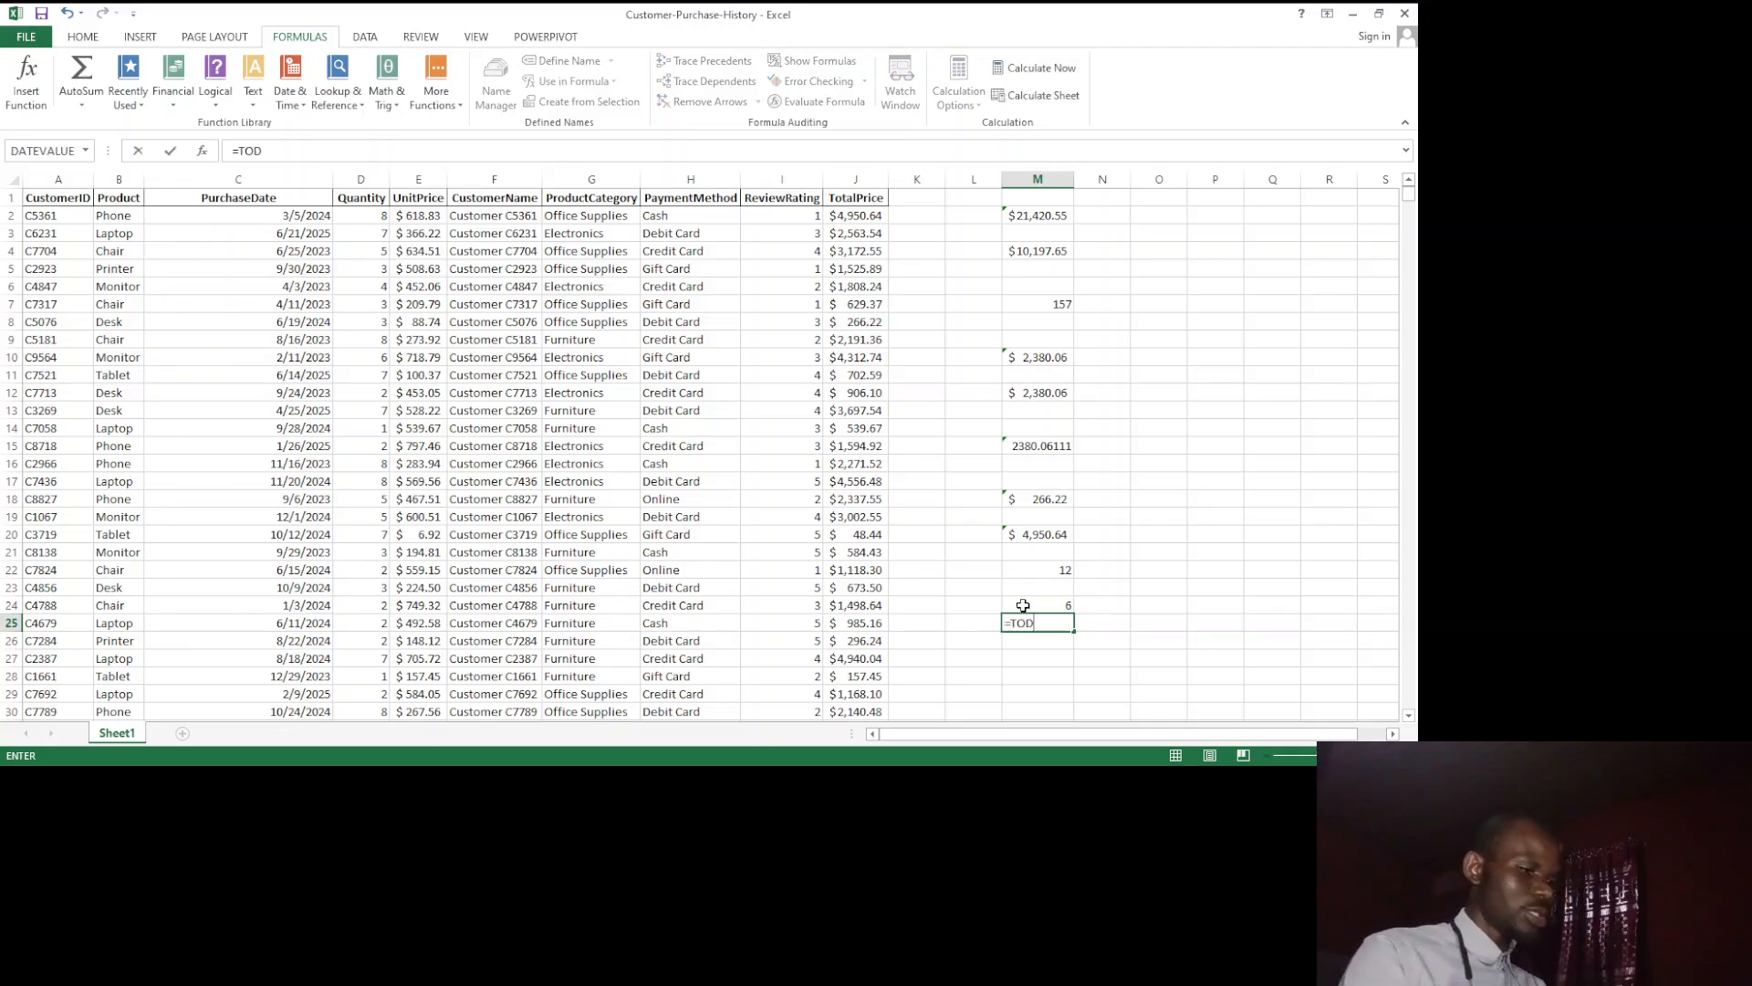
text(AY()
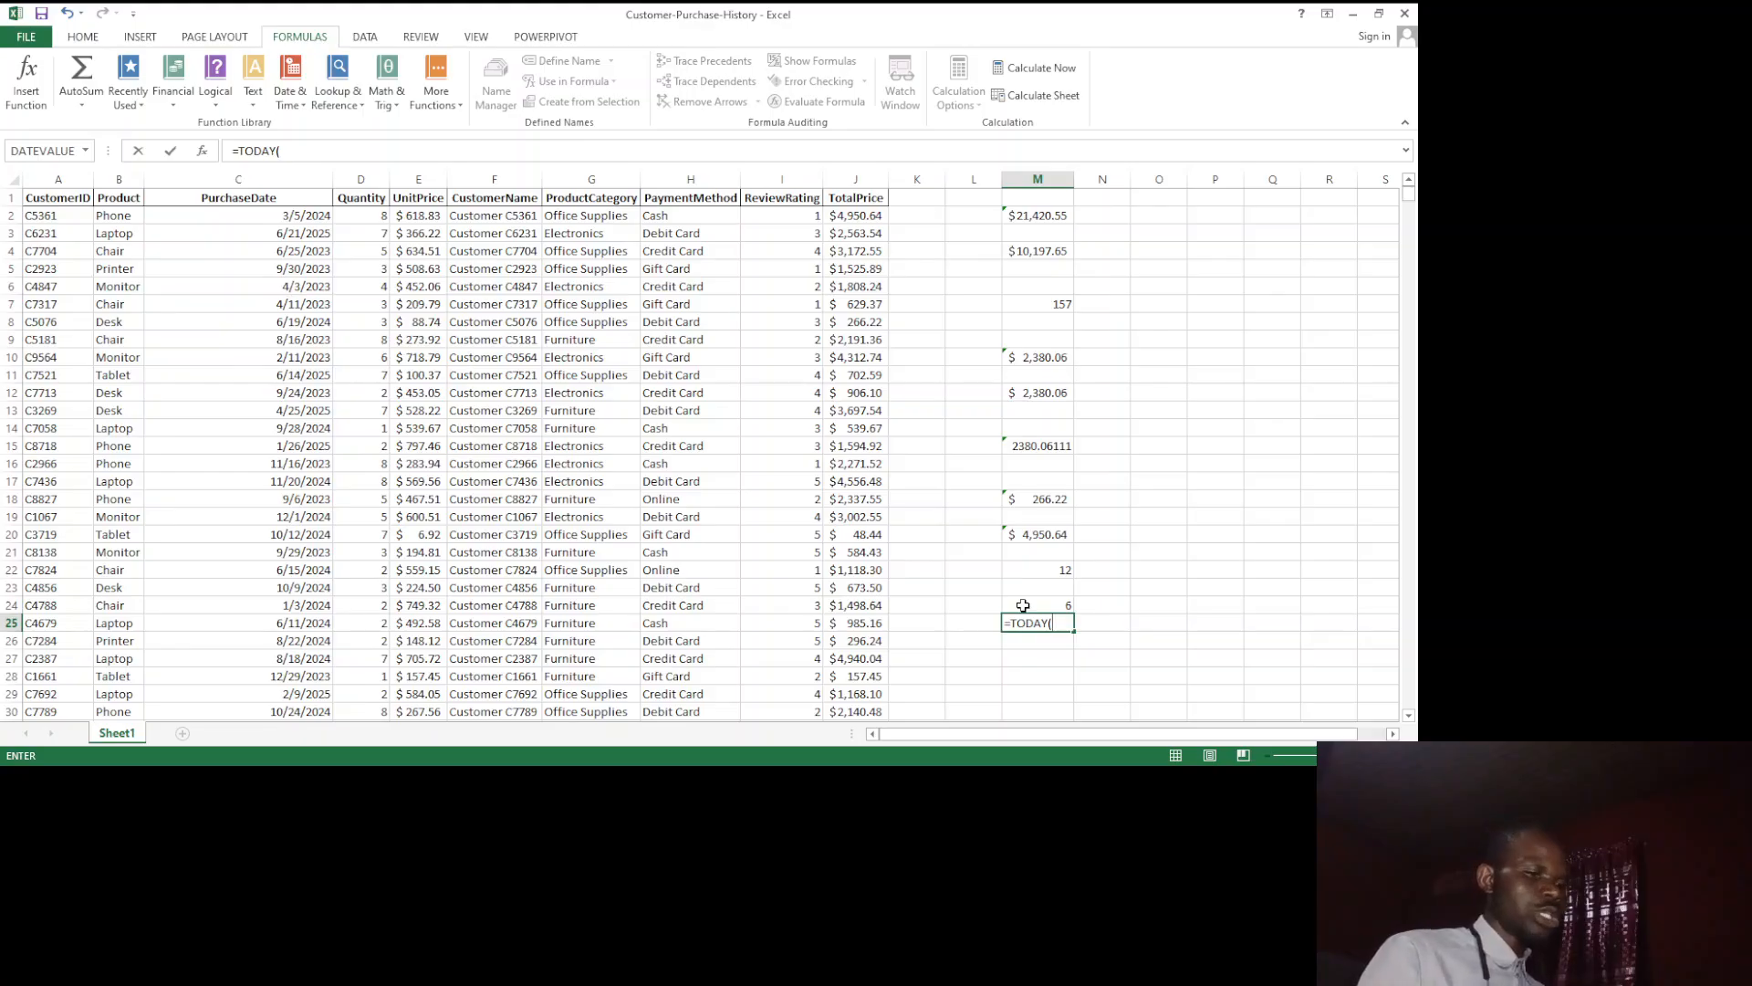
text(())
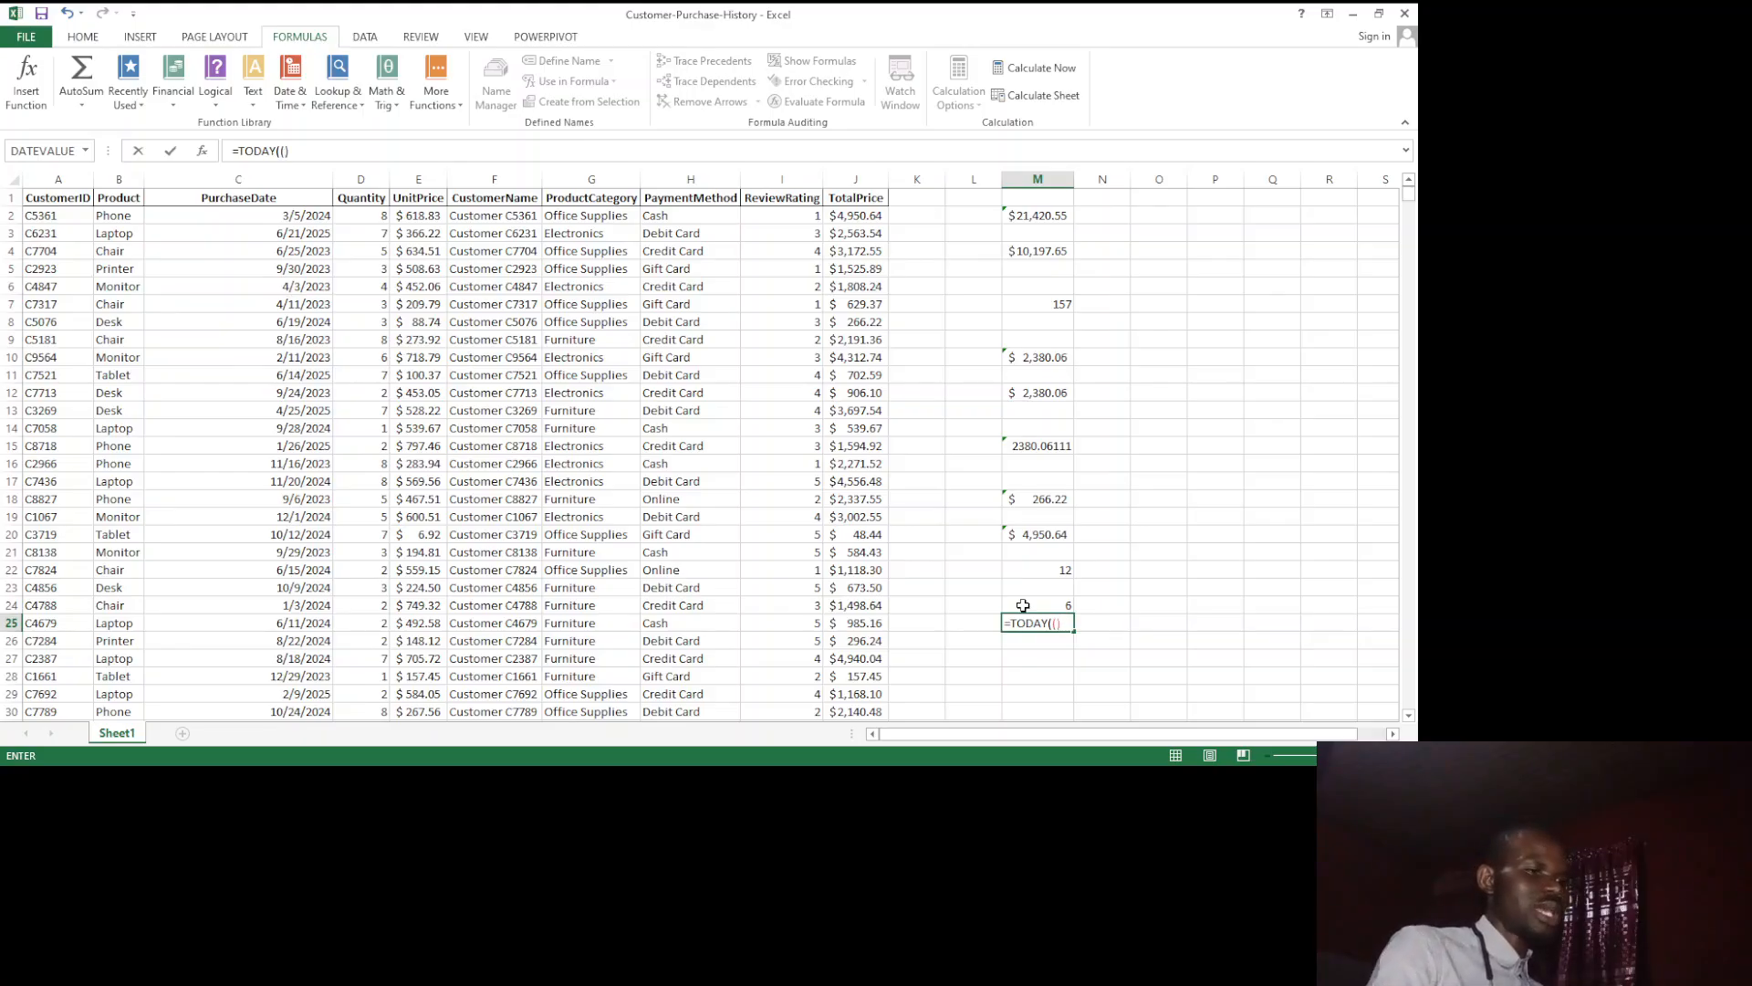
key(BackSpace)
key(BackSpace)
text())
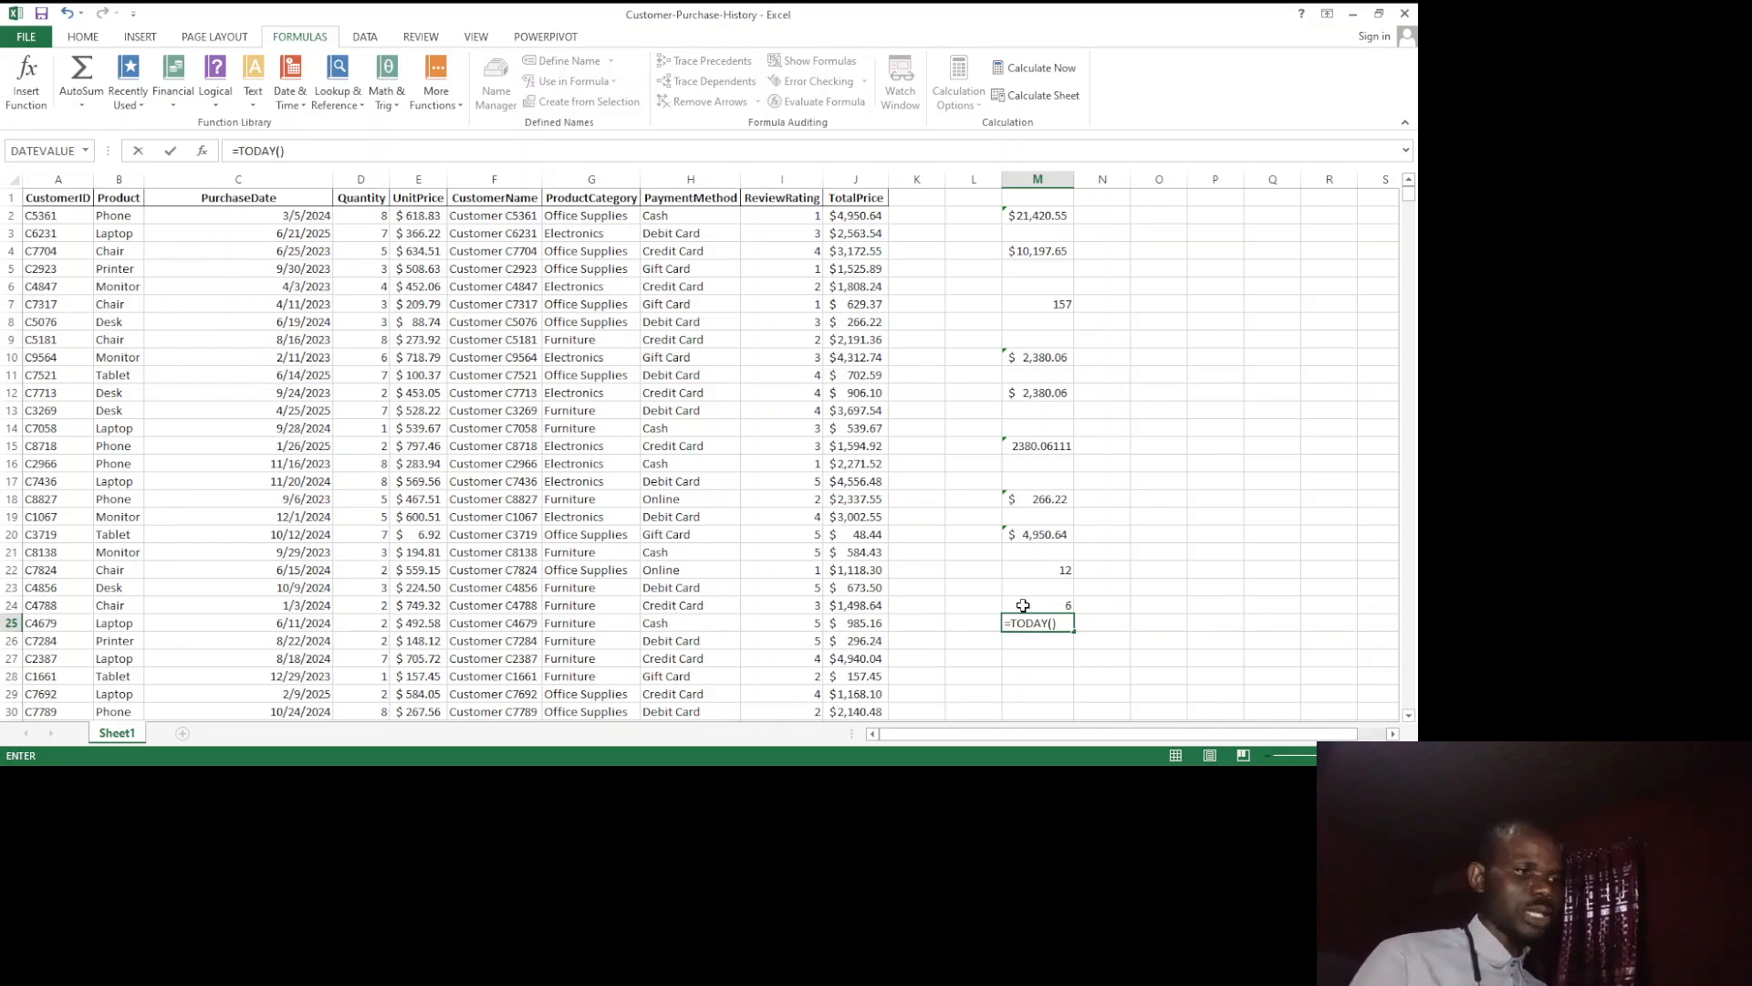
key(Return)
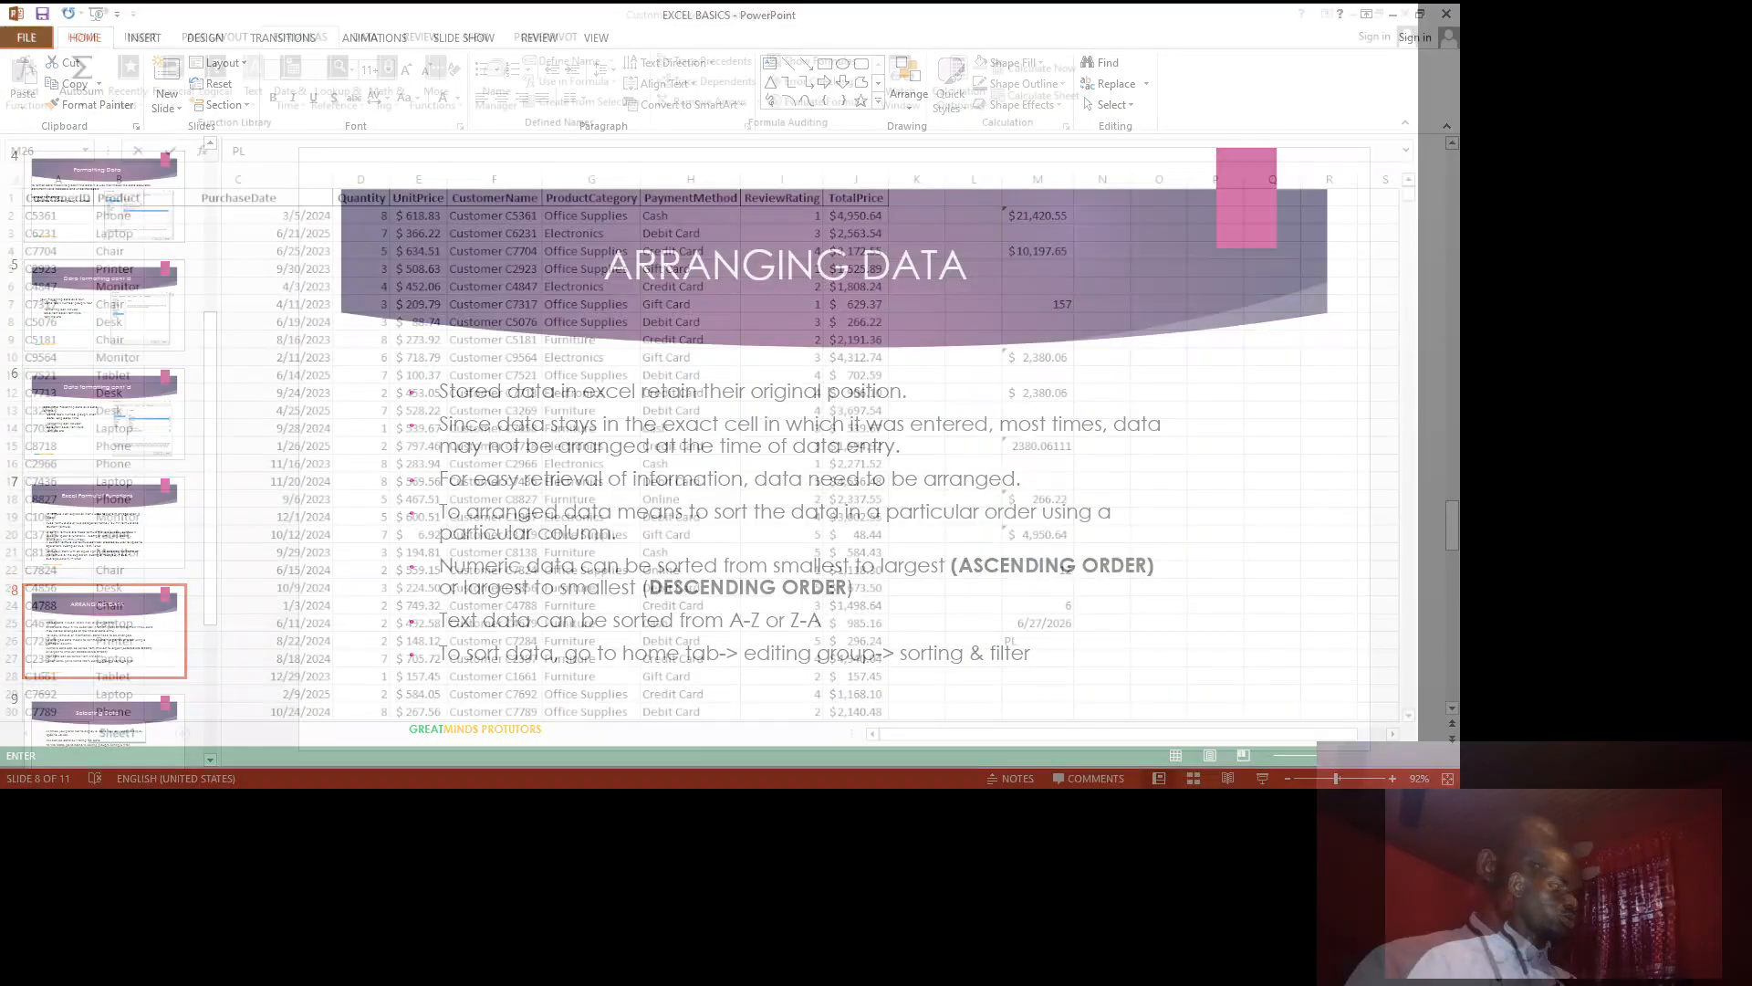
text(PL)
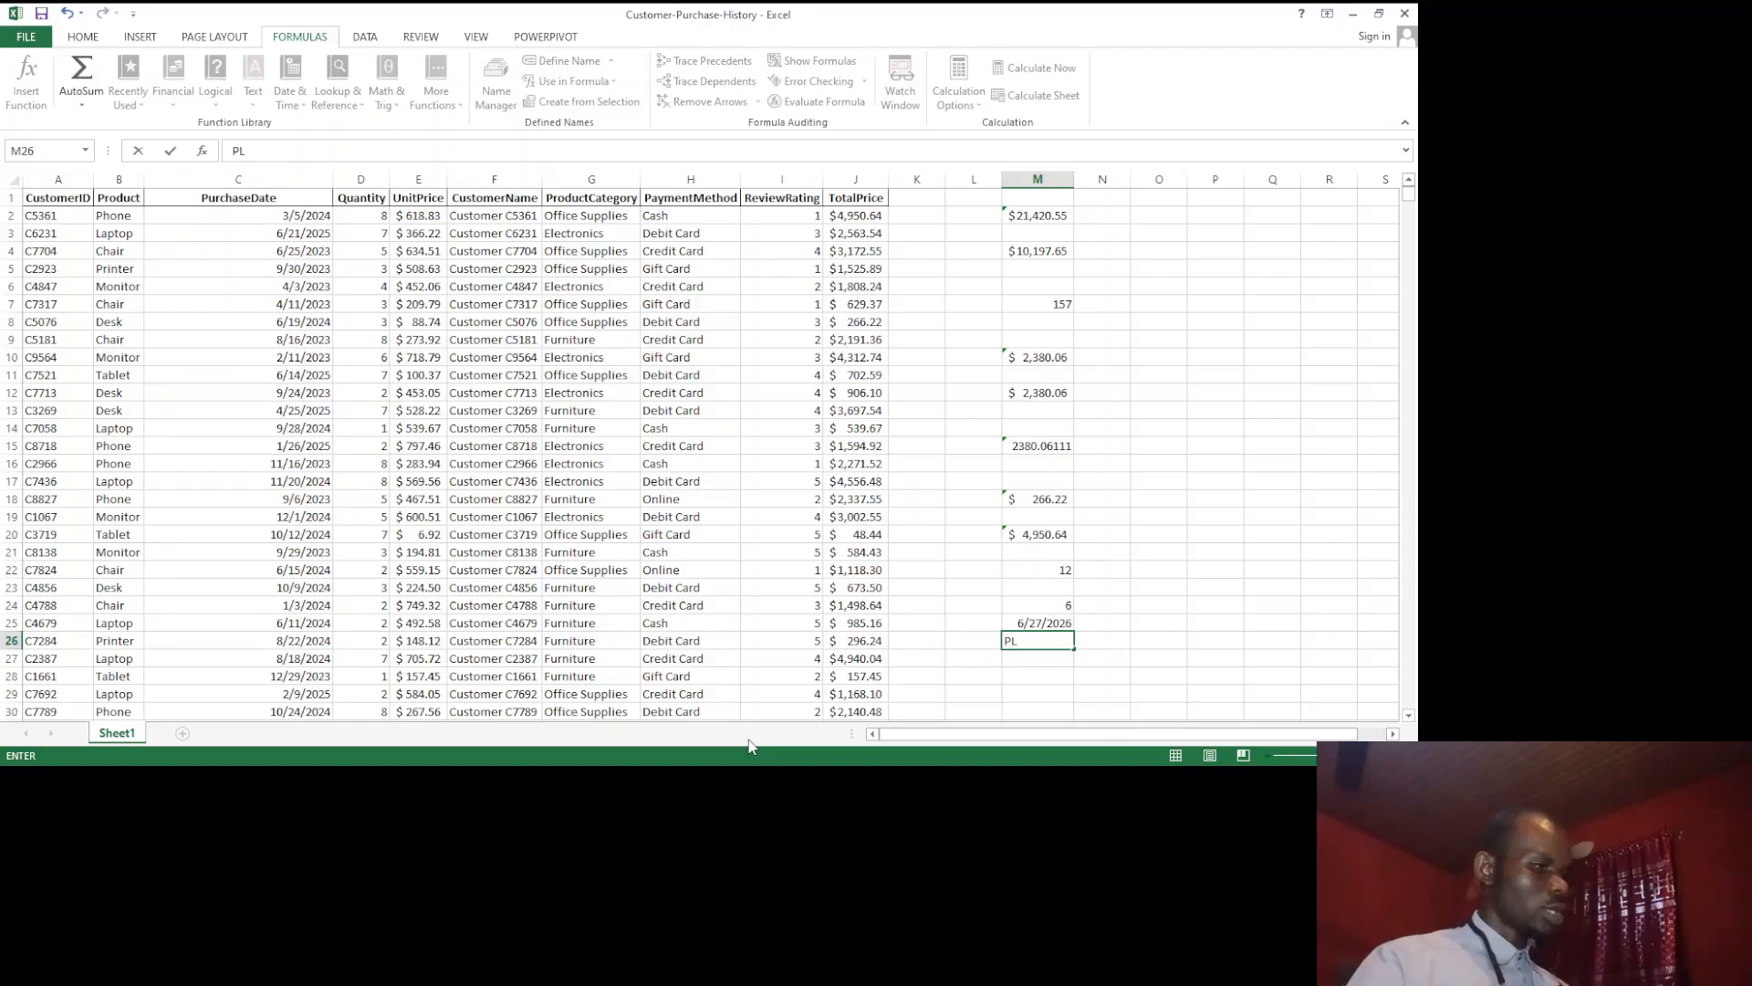
key(BackSpace)
key(BackSpace)
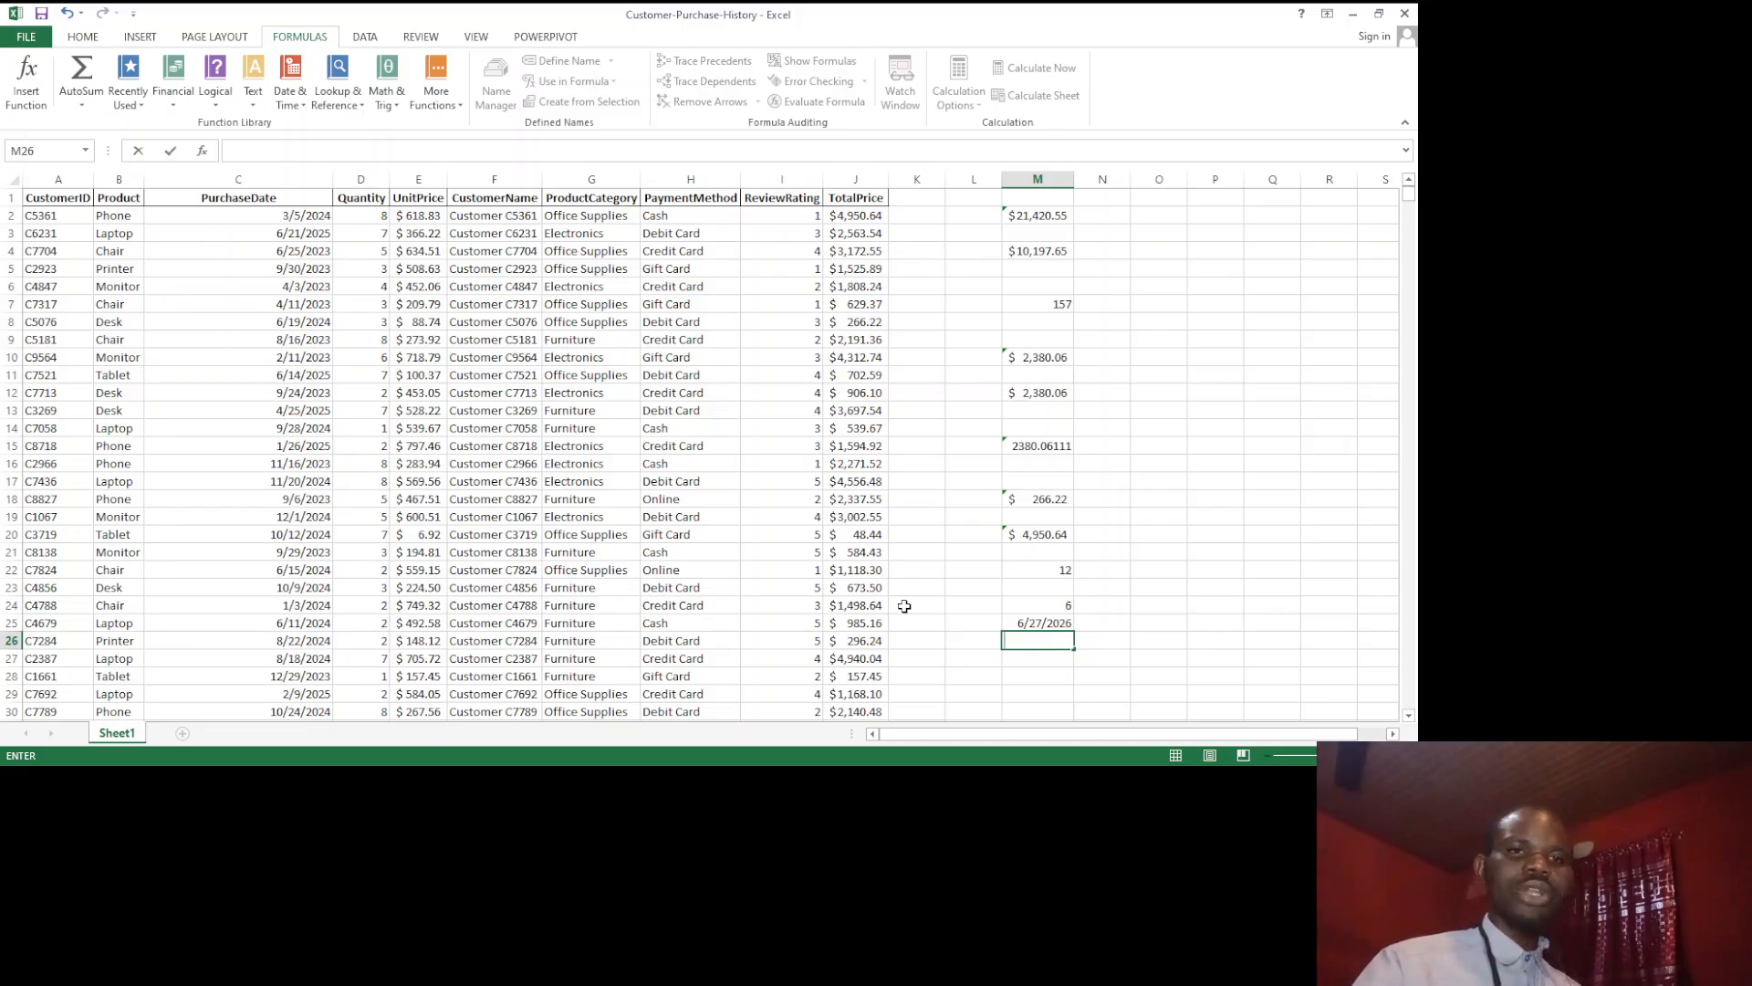
scroll(904, 605, down, 1)
scroll(905, 605, up, 1)
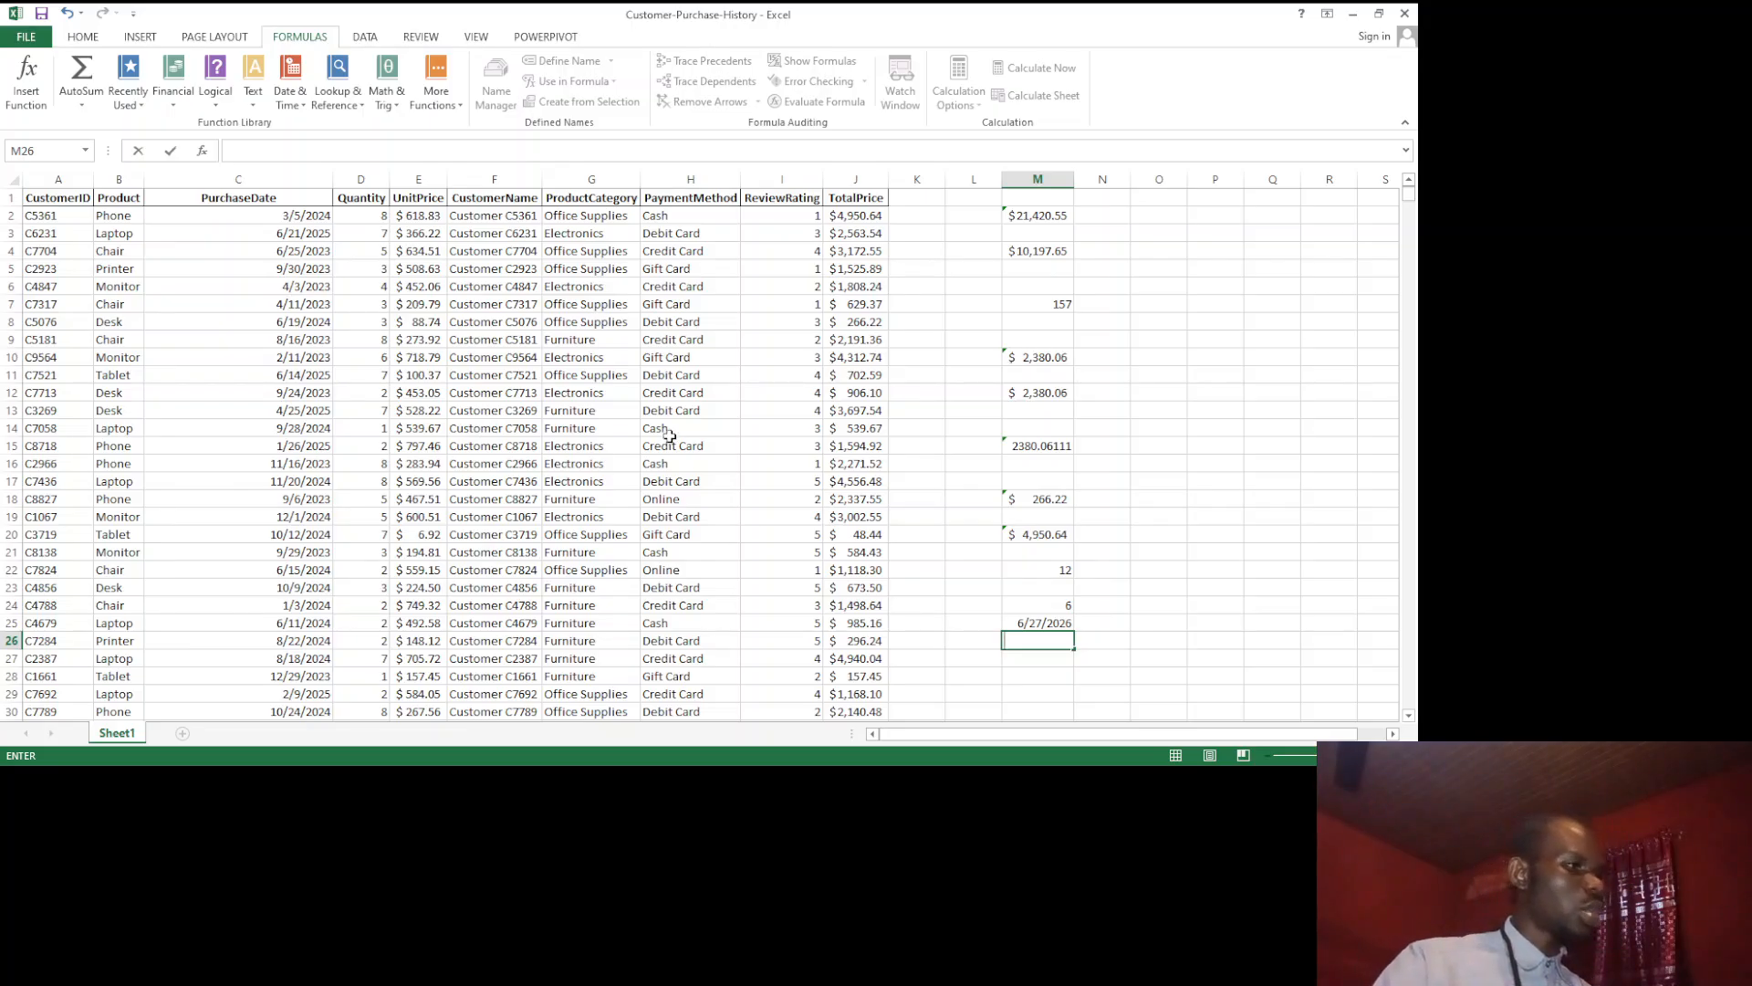
click(653, 408)
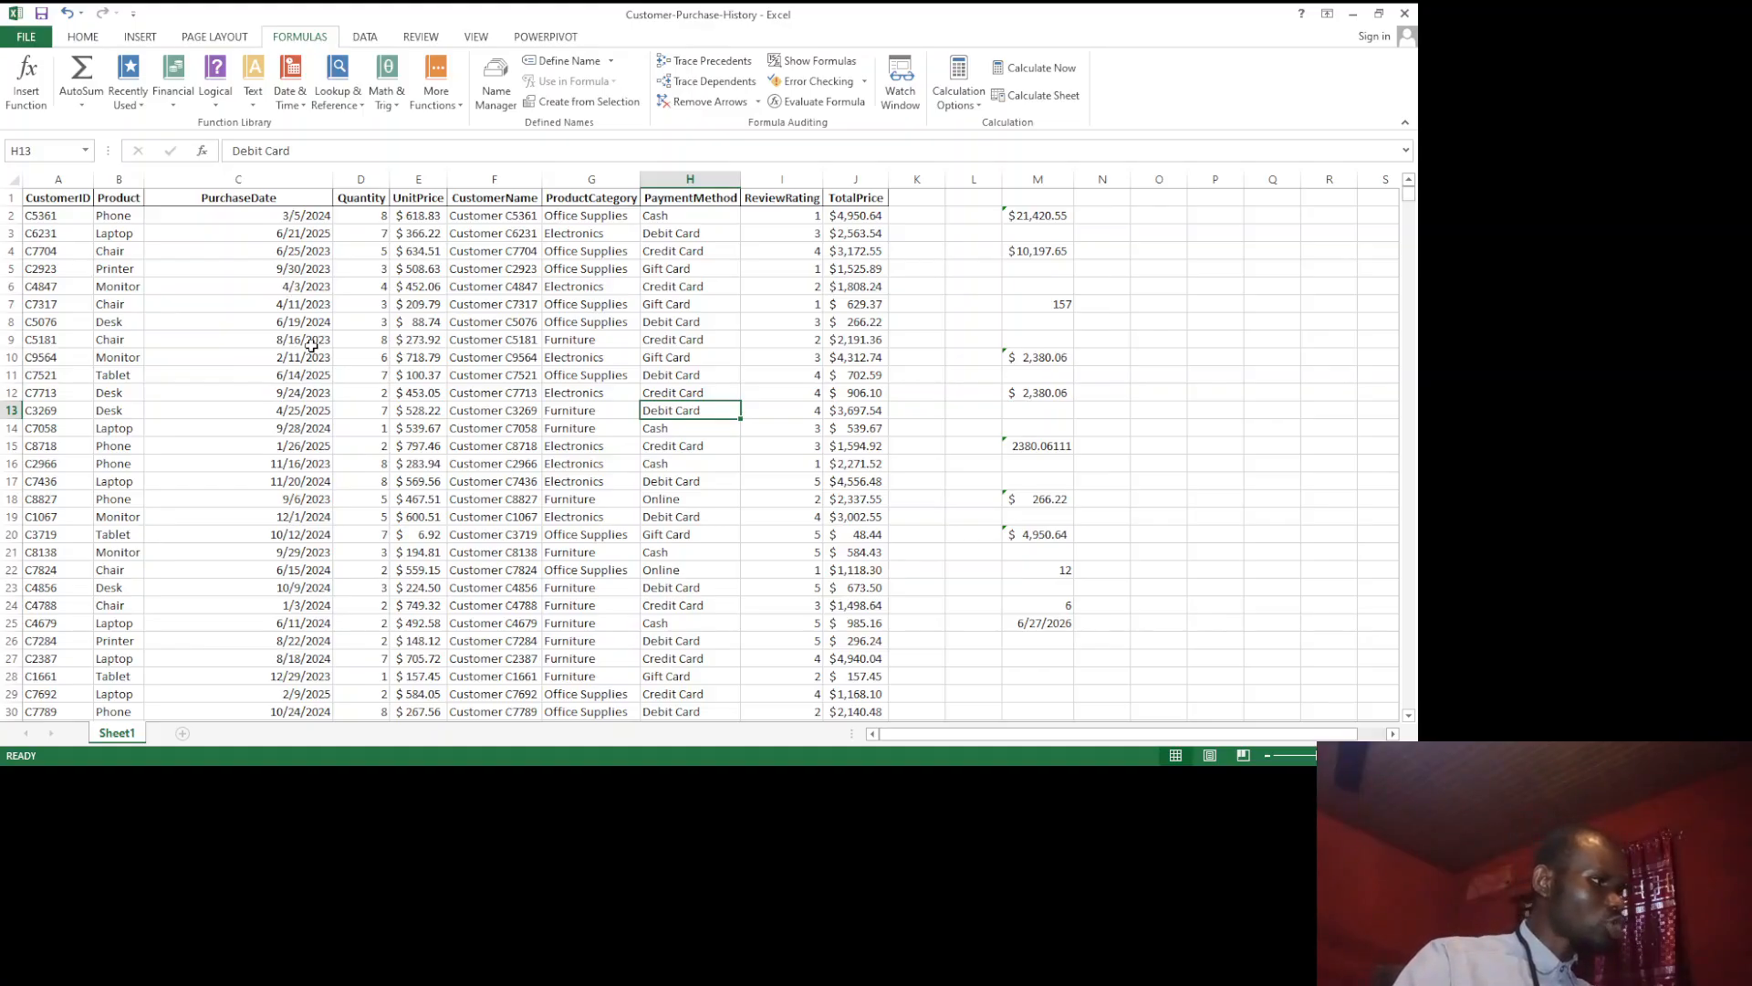
Step: Sort the whole purchase table by the CustomerID column in ascending A to Z order, expanding the selection to include the other columns
click(49, 194)
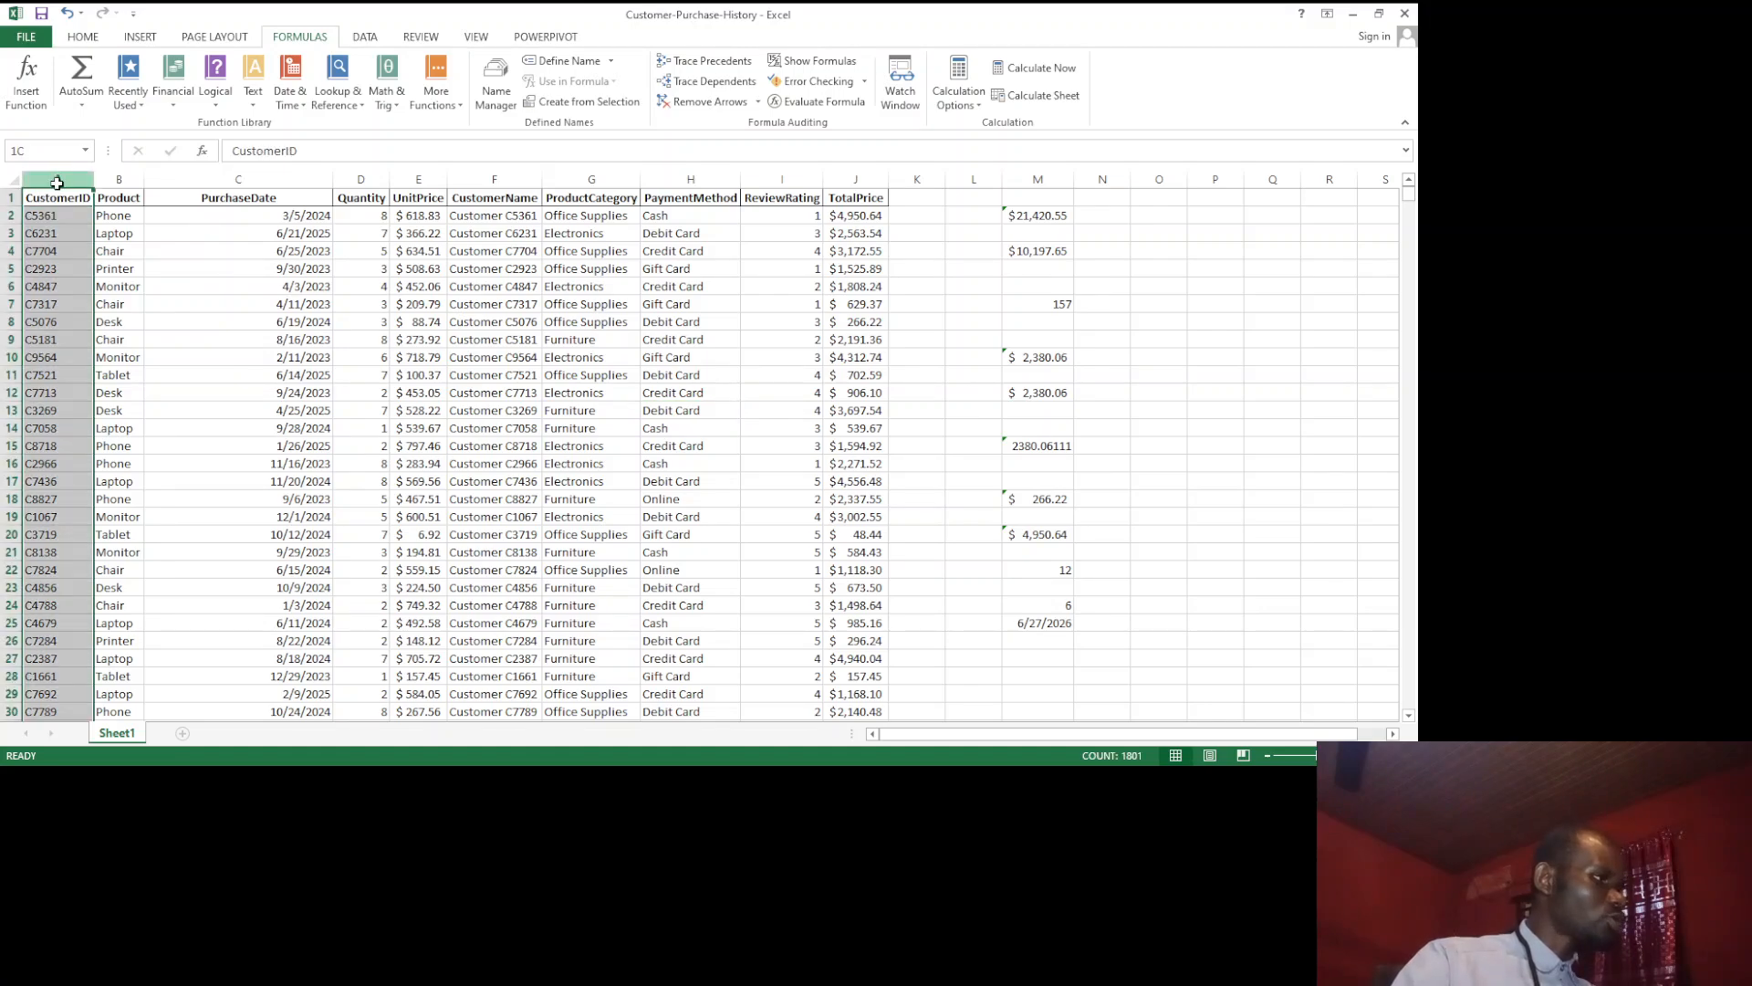
click(56, 179)
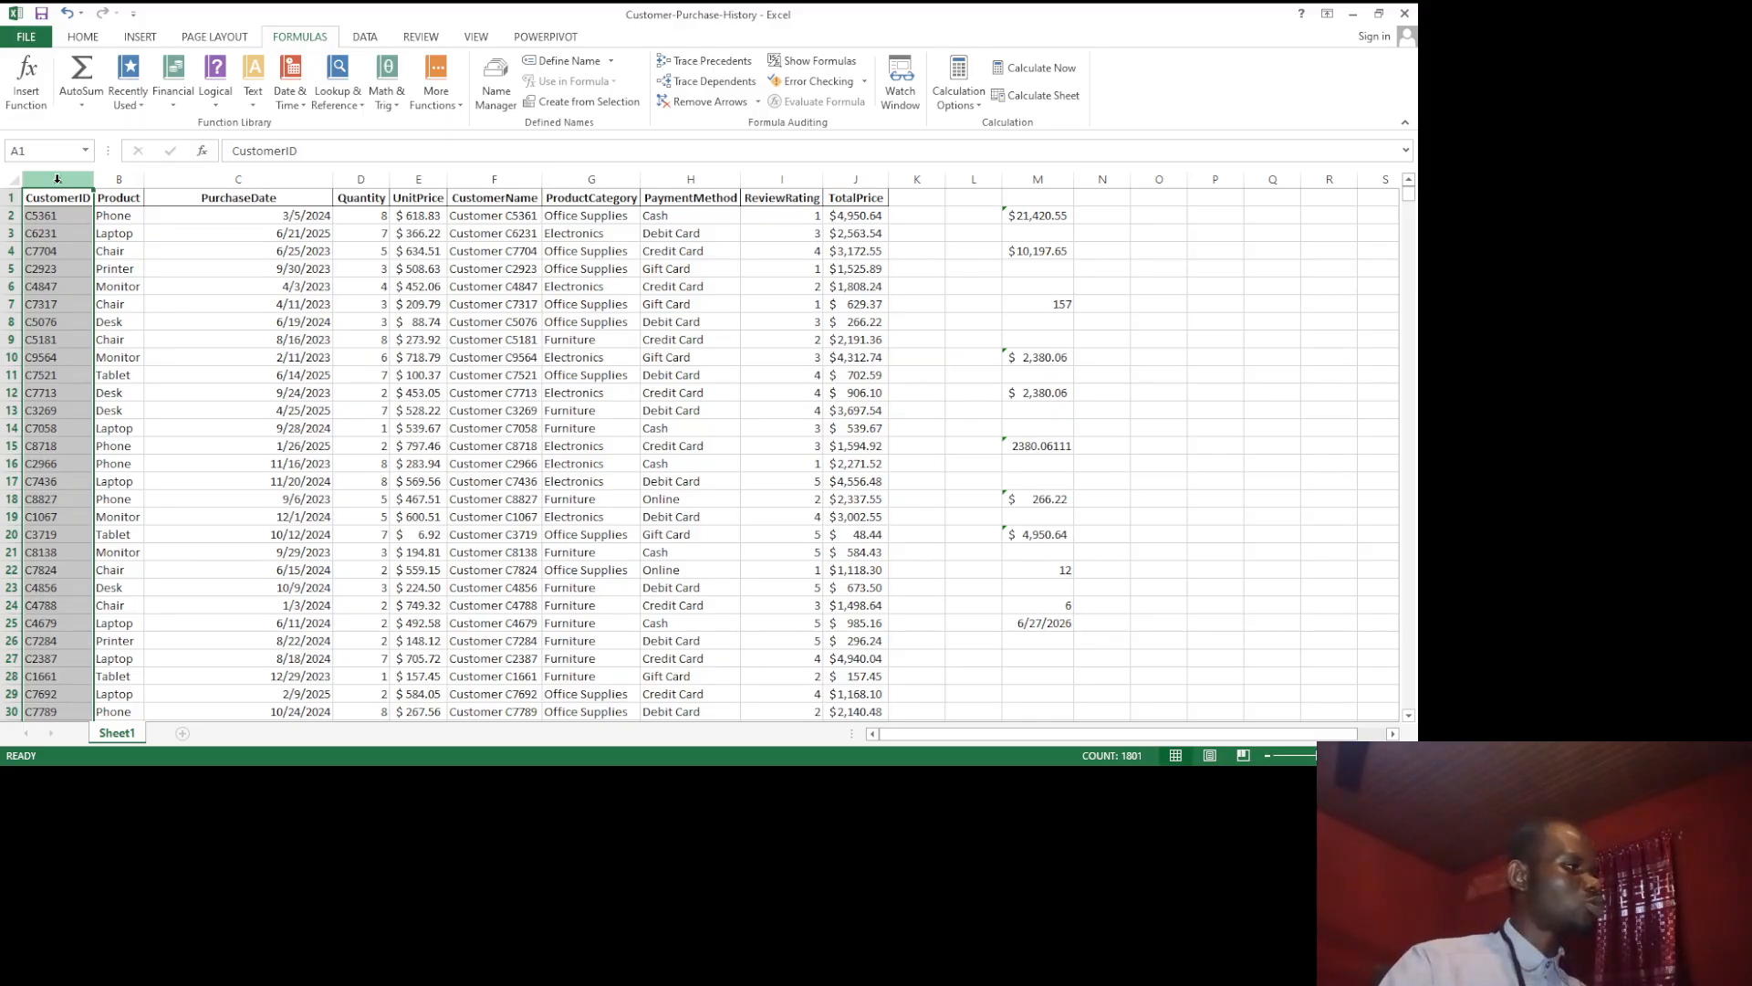
click(190, 284)
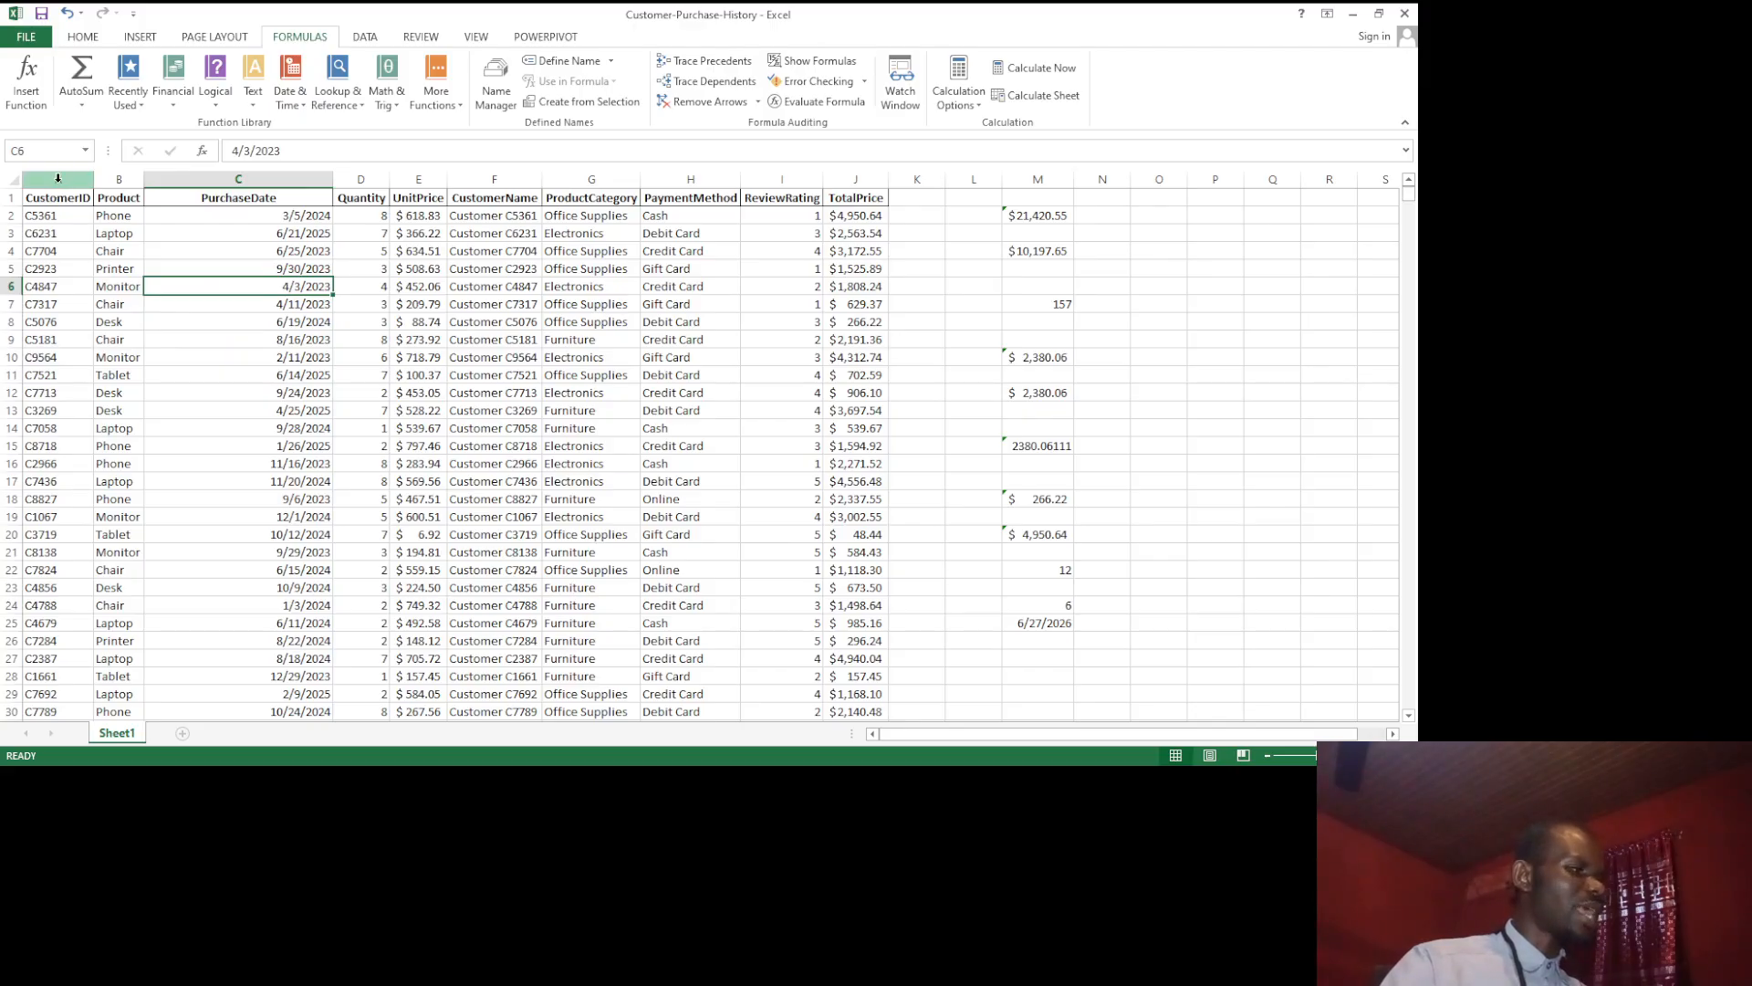
click(57, 178)
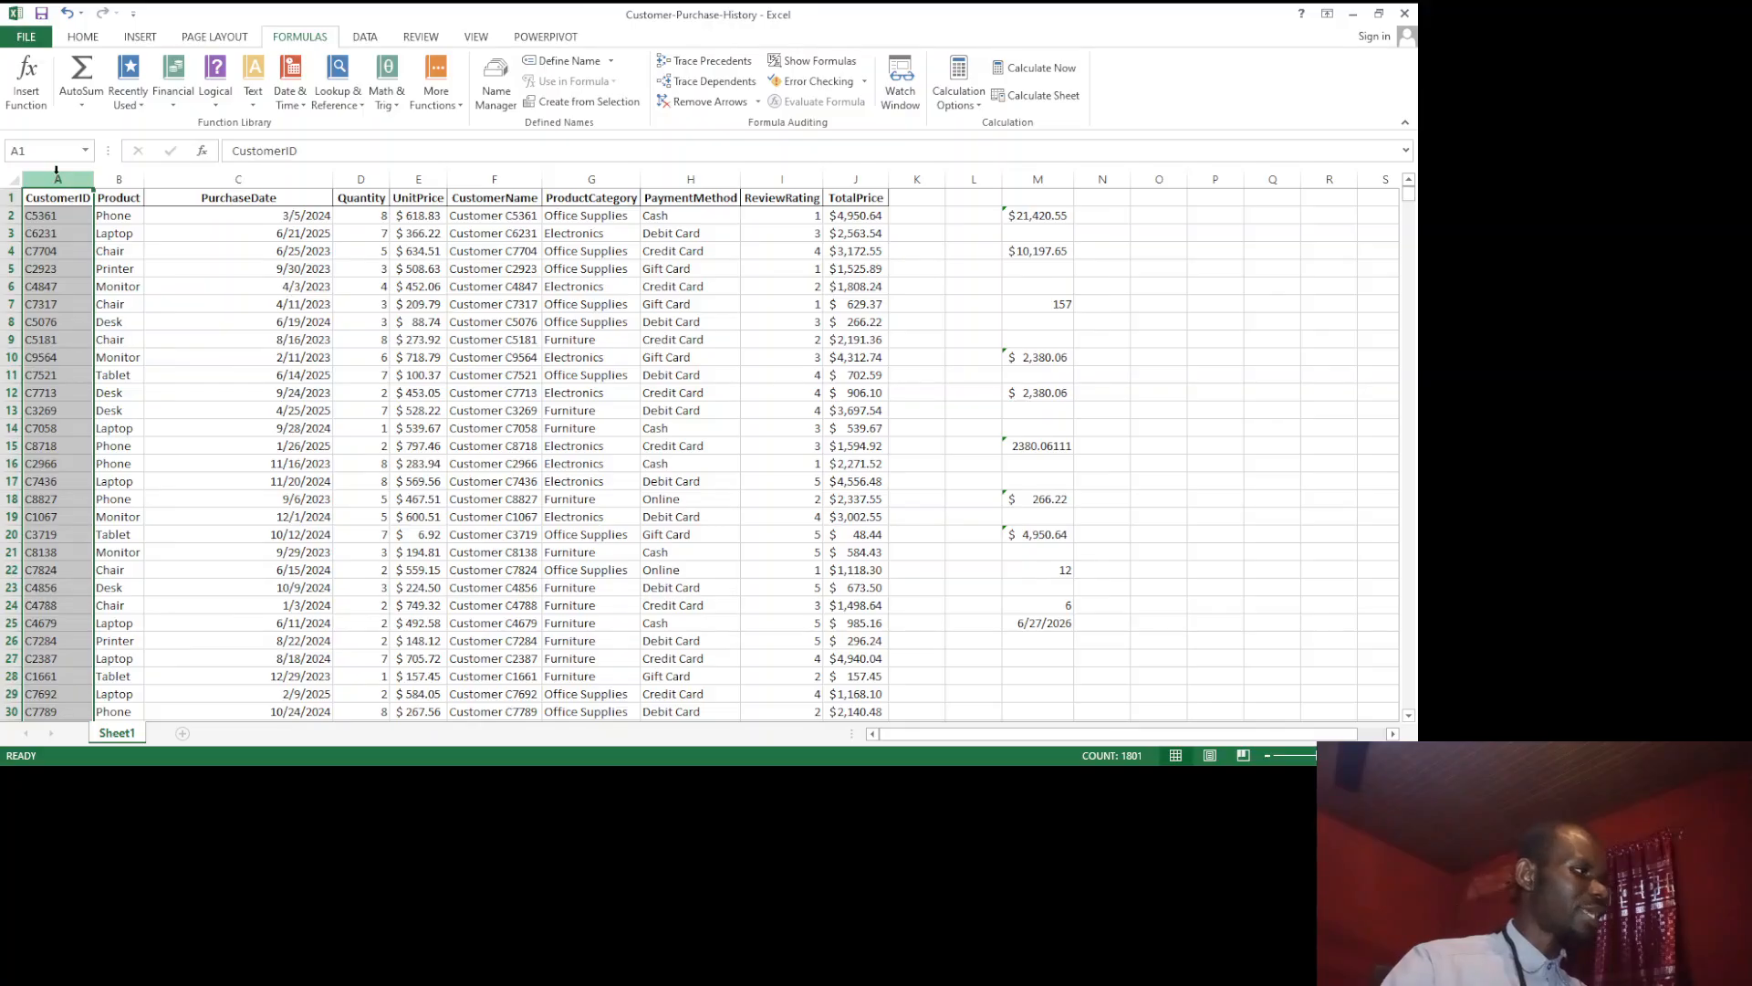
click(83, 47)
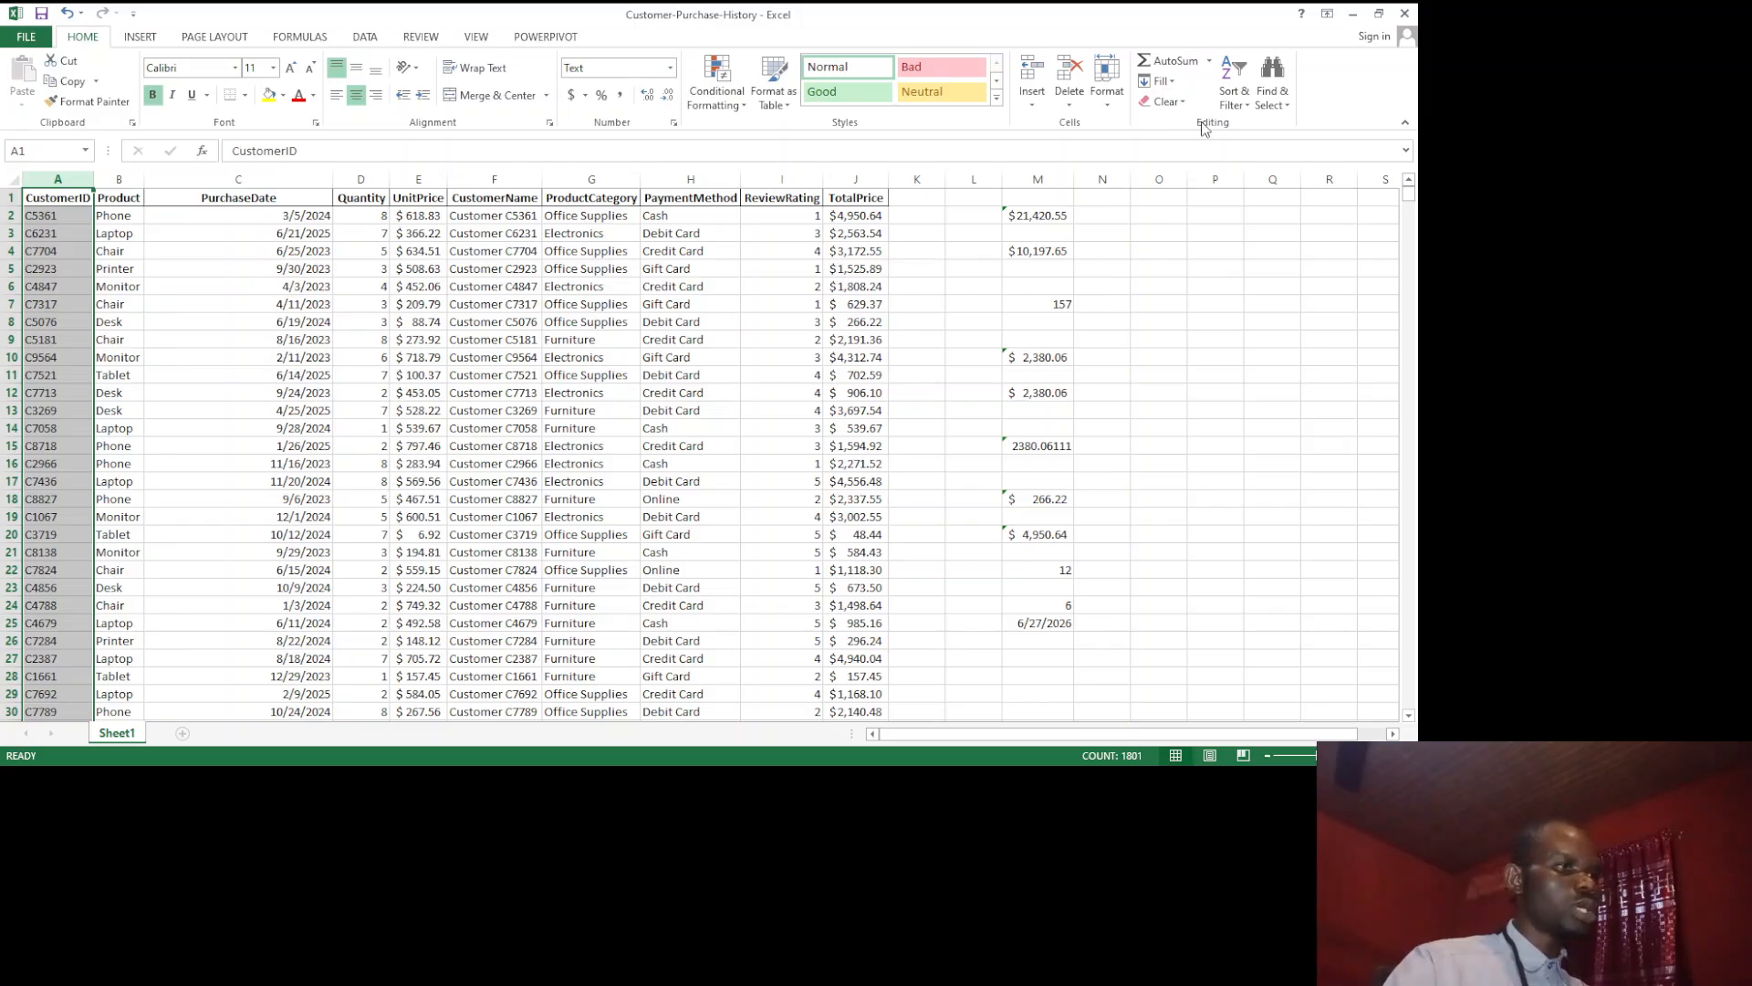
click(1249, 109)
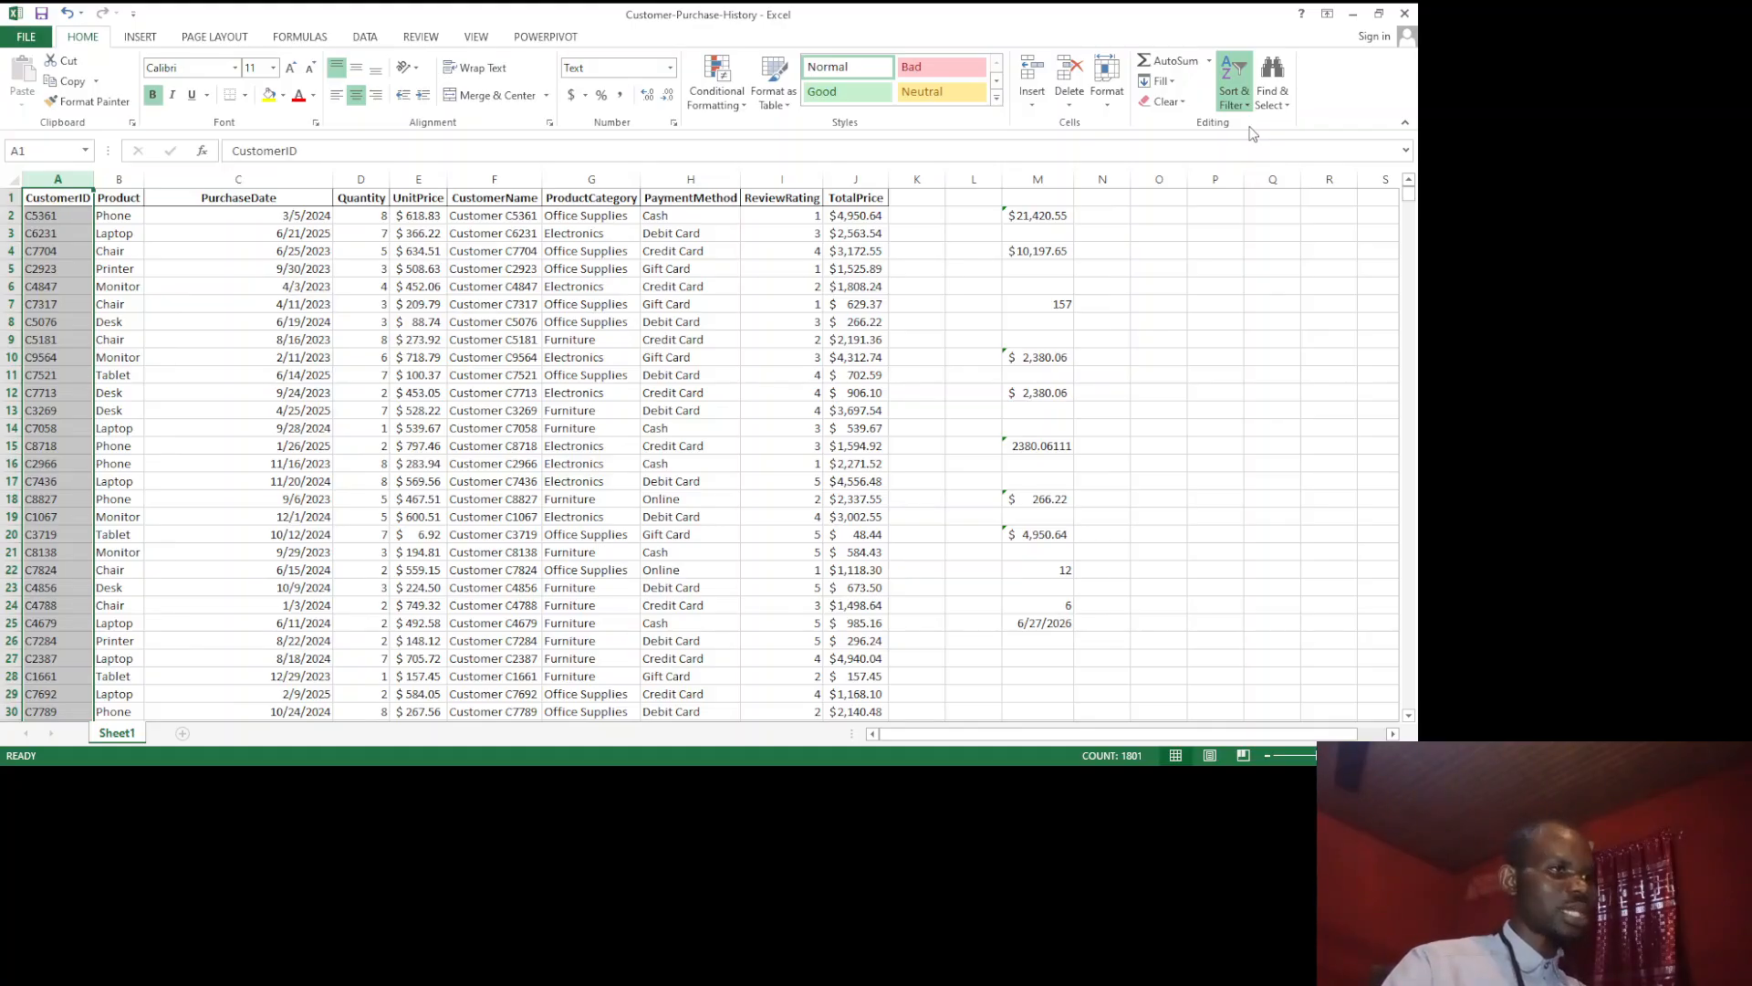
click(1253, 135)
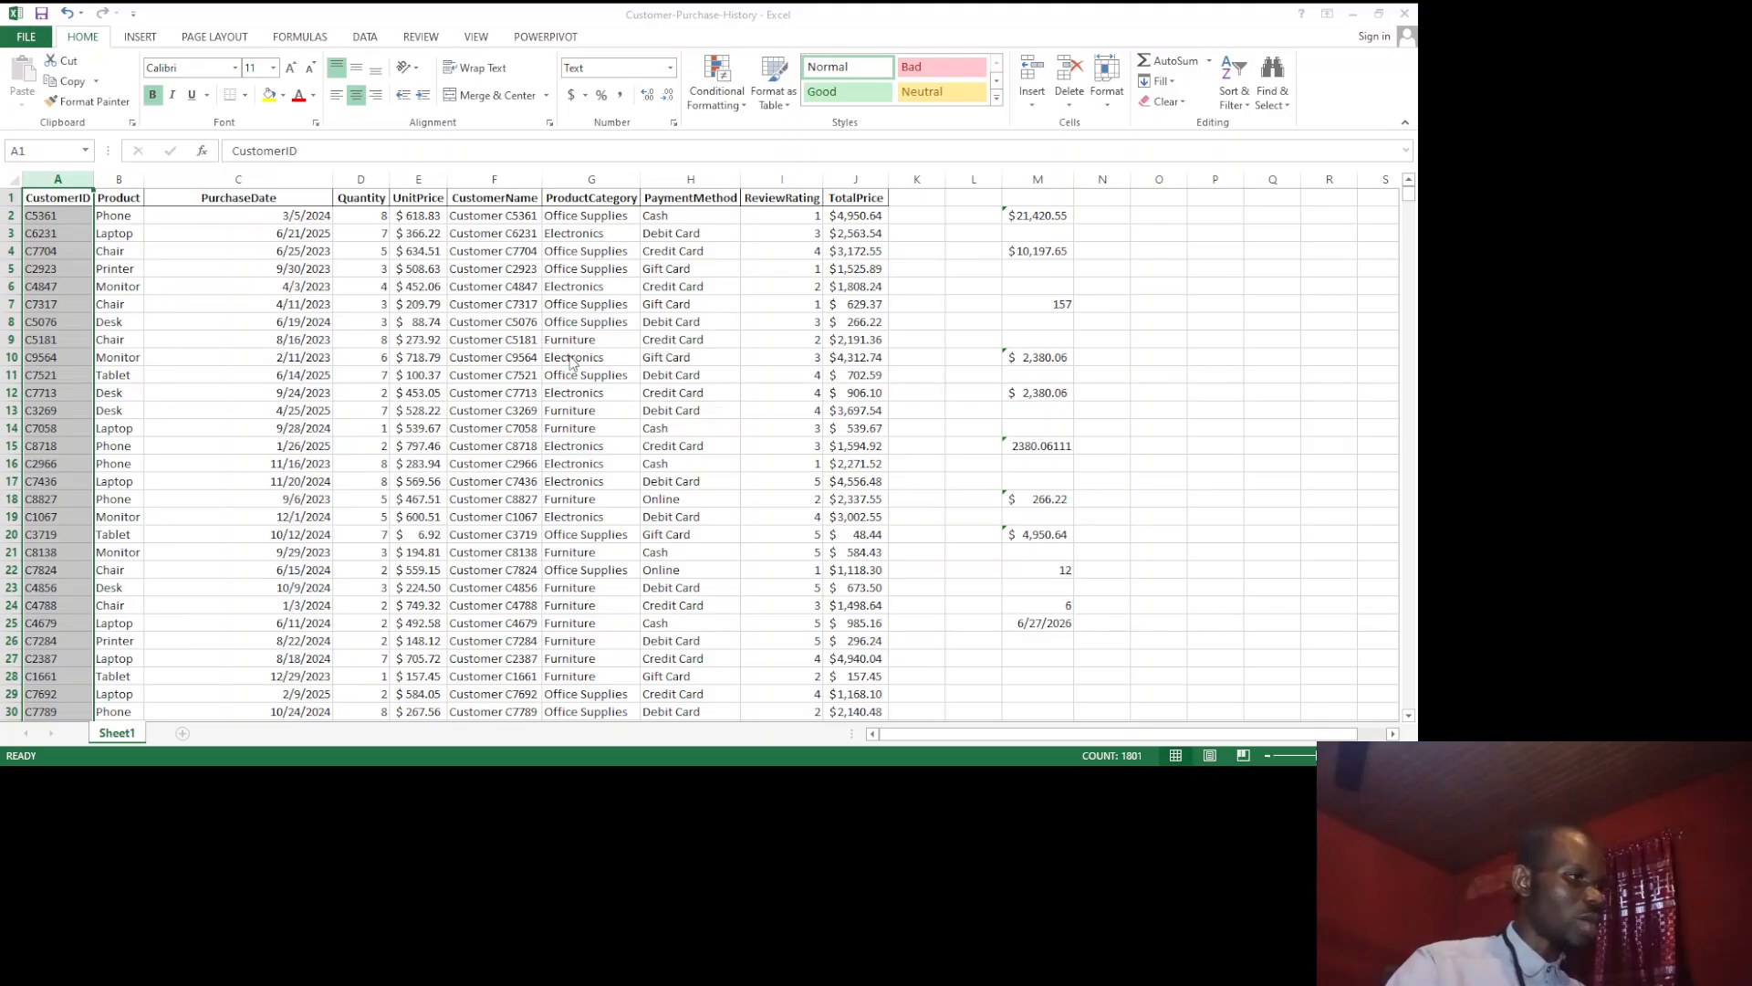
click(760, 411)
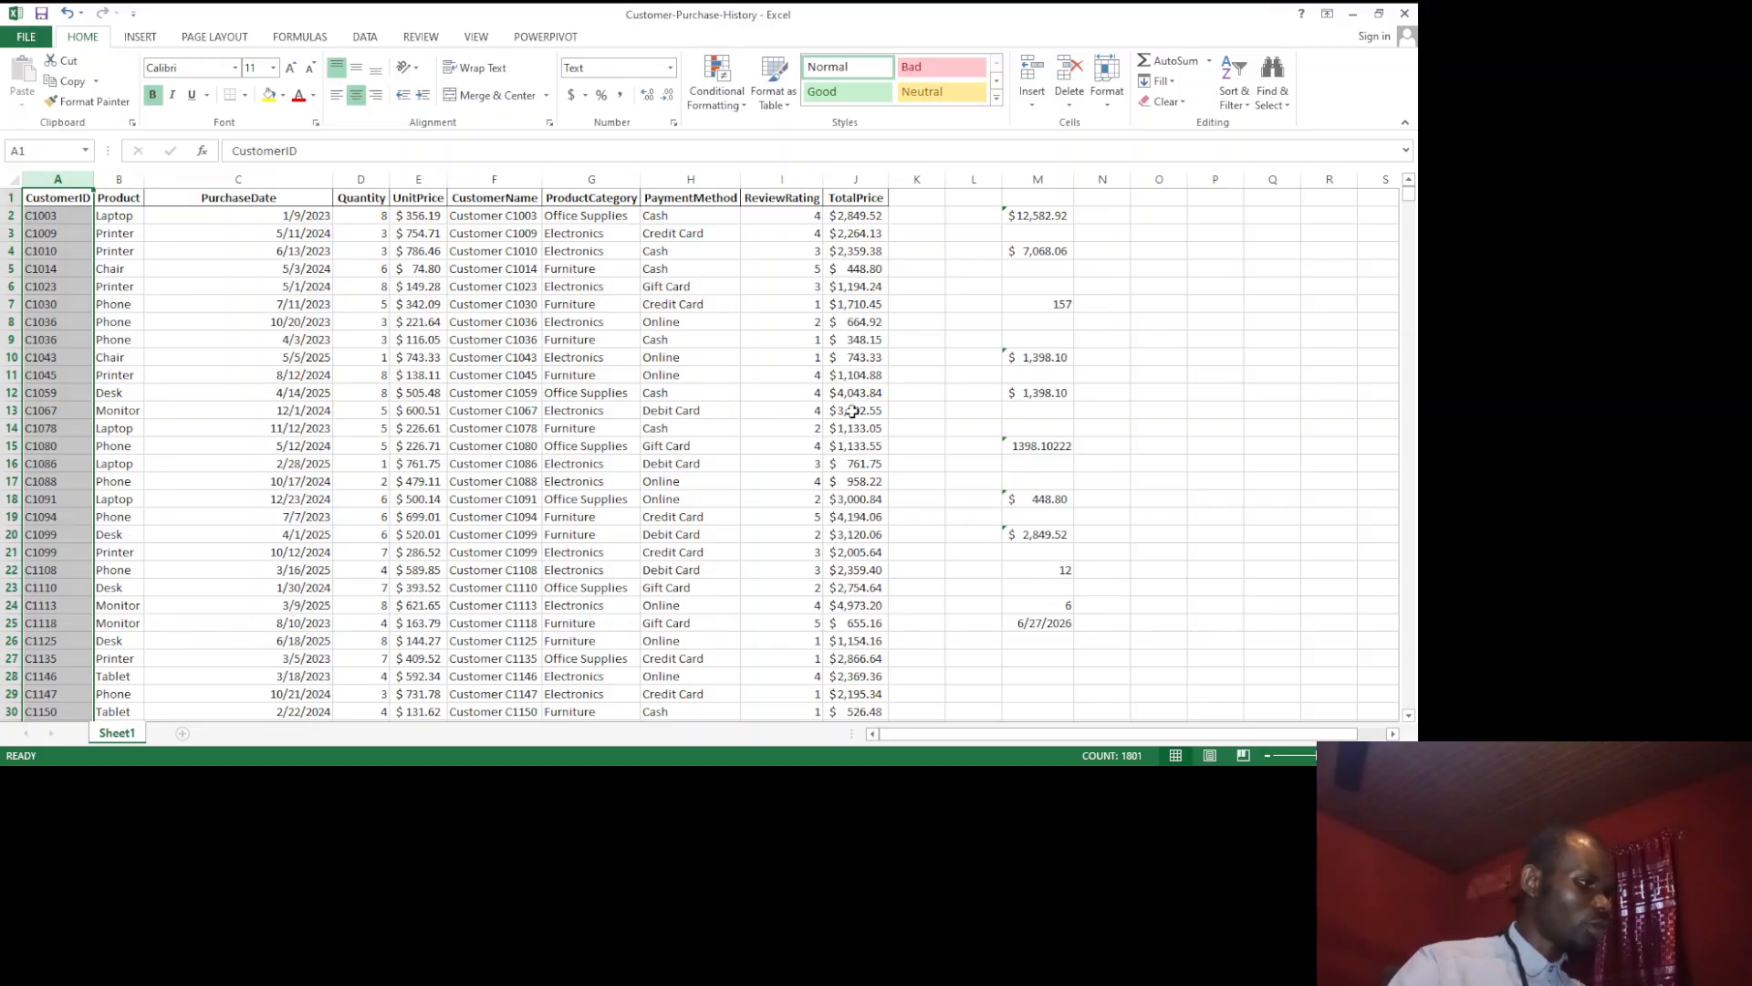
click(1135, 310)
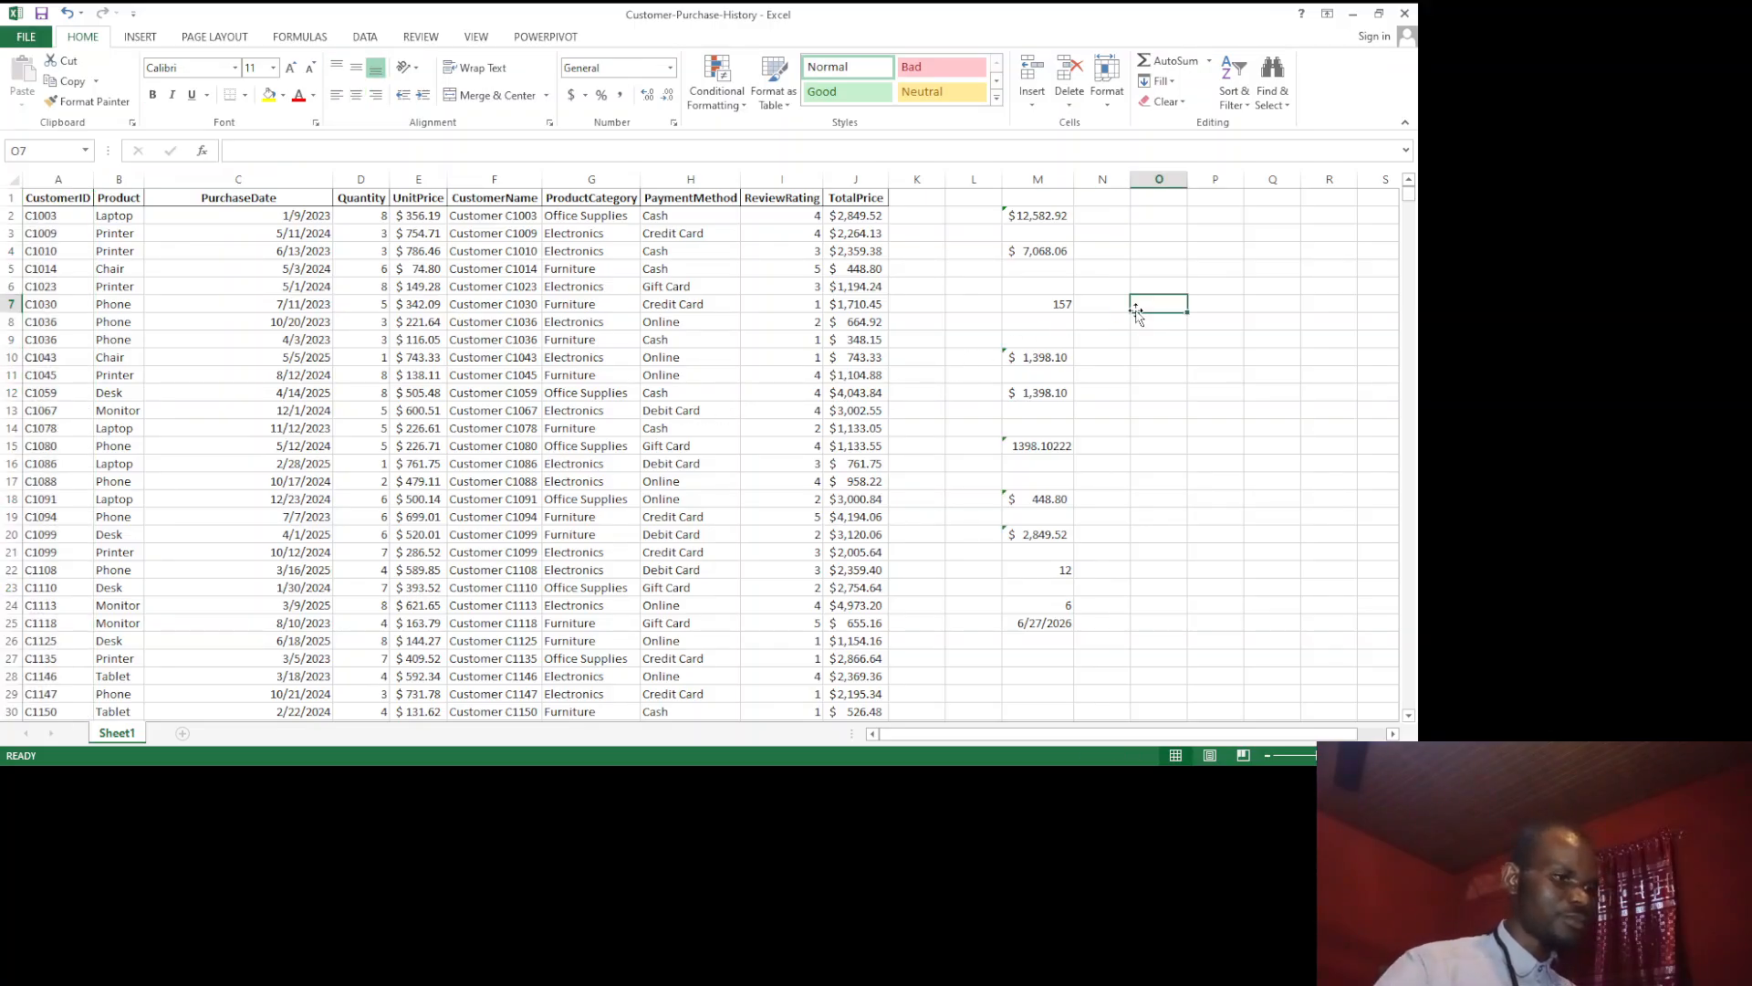
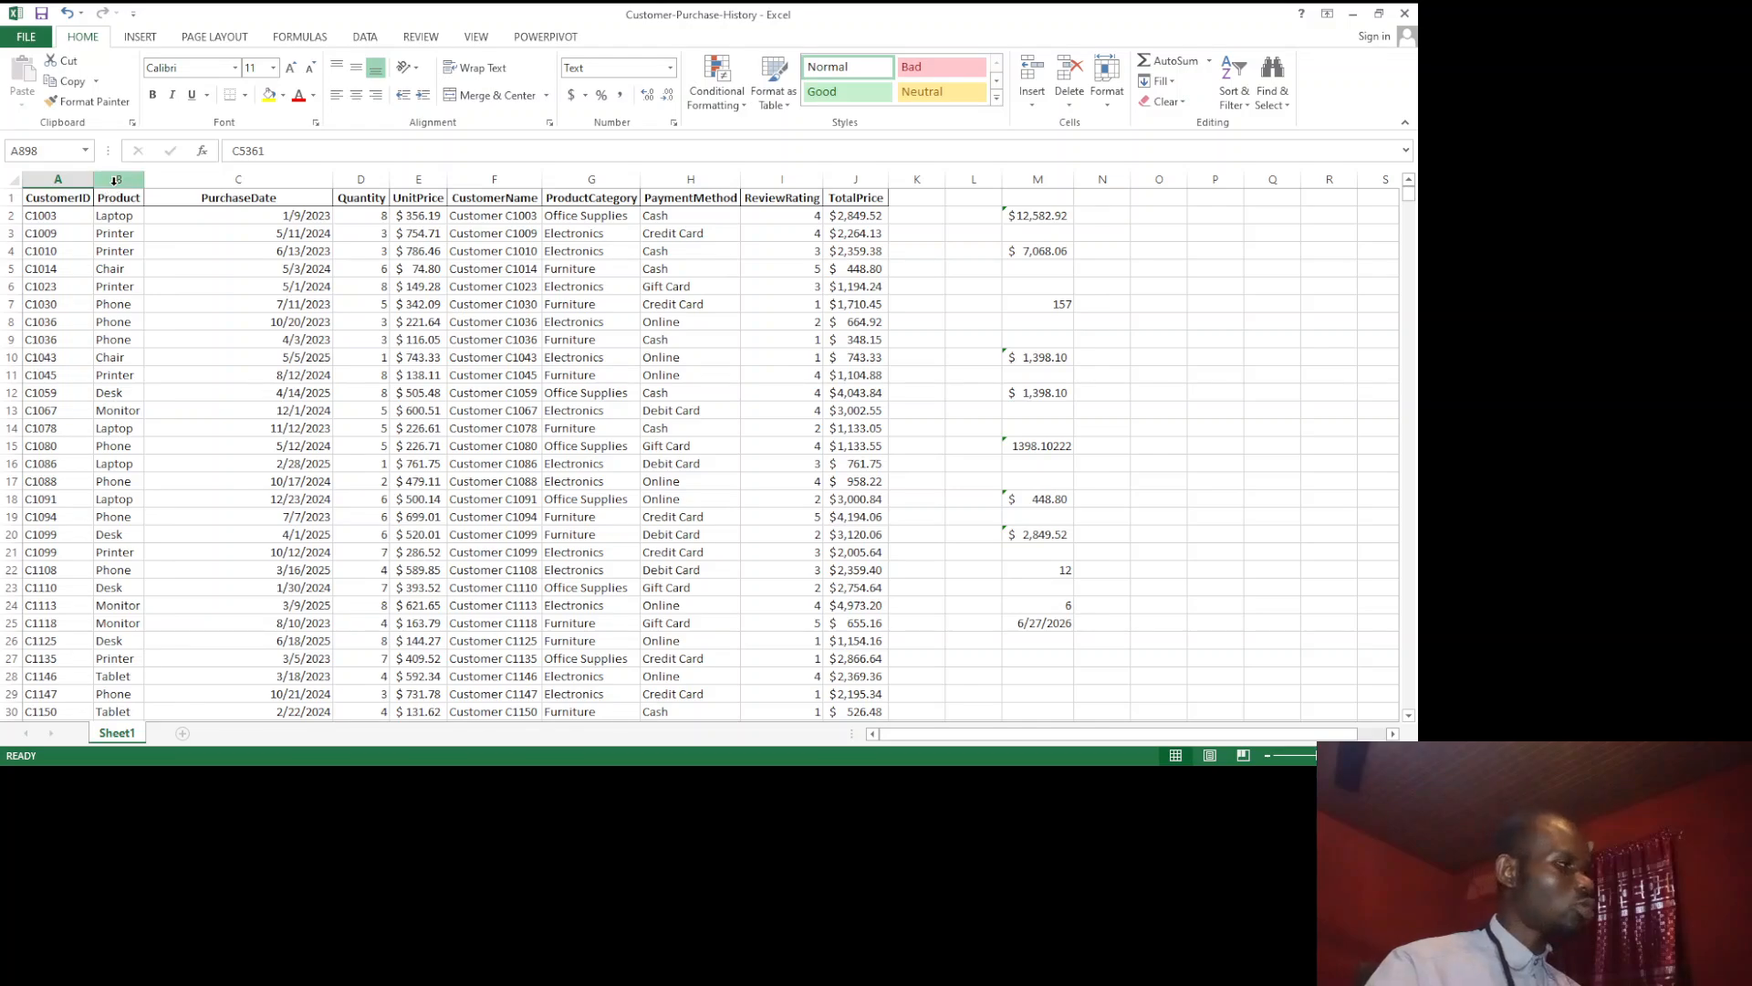
Step: Filter the Product column to only the Chair and Laptop rows, and look through the filtered records
click(116, 180)
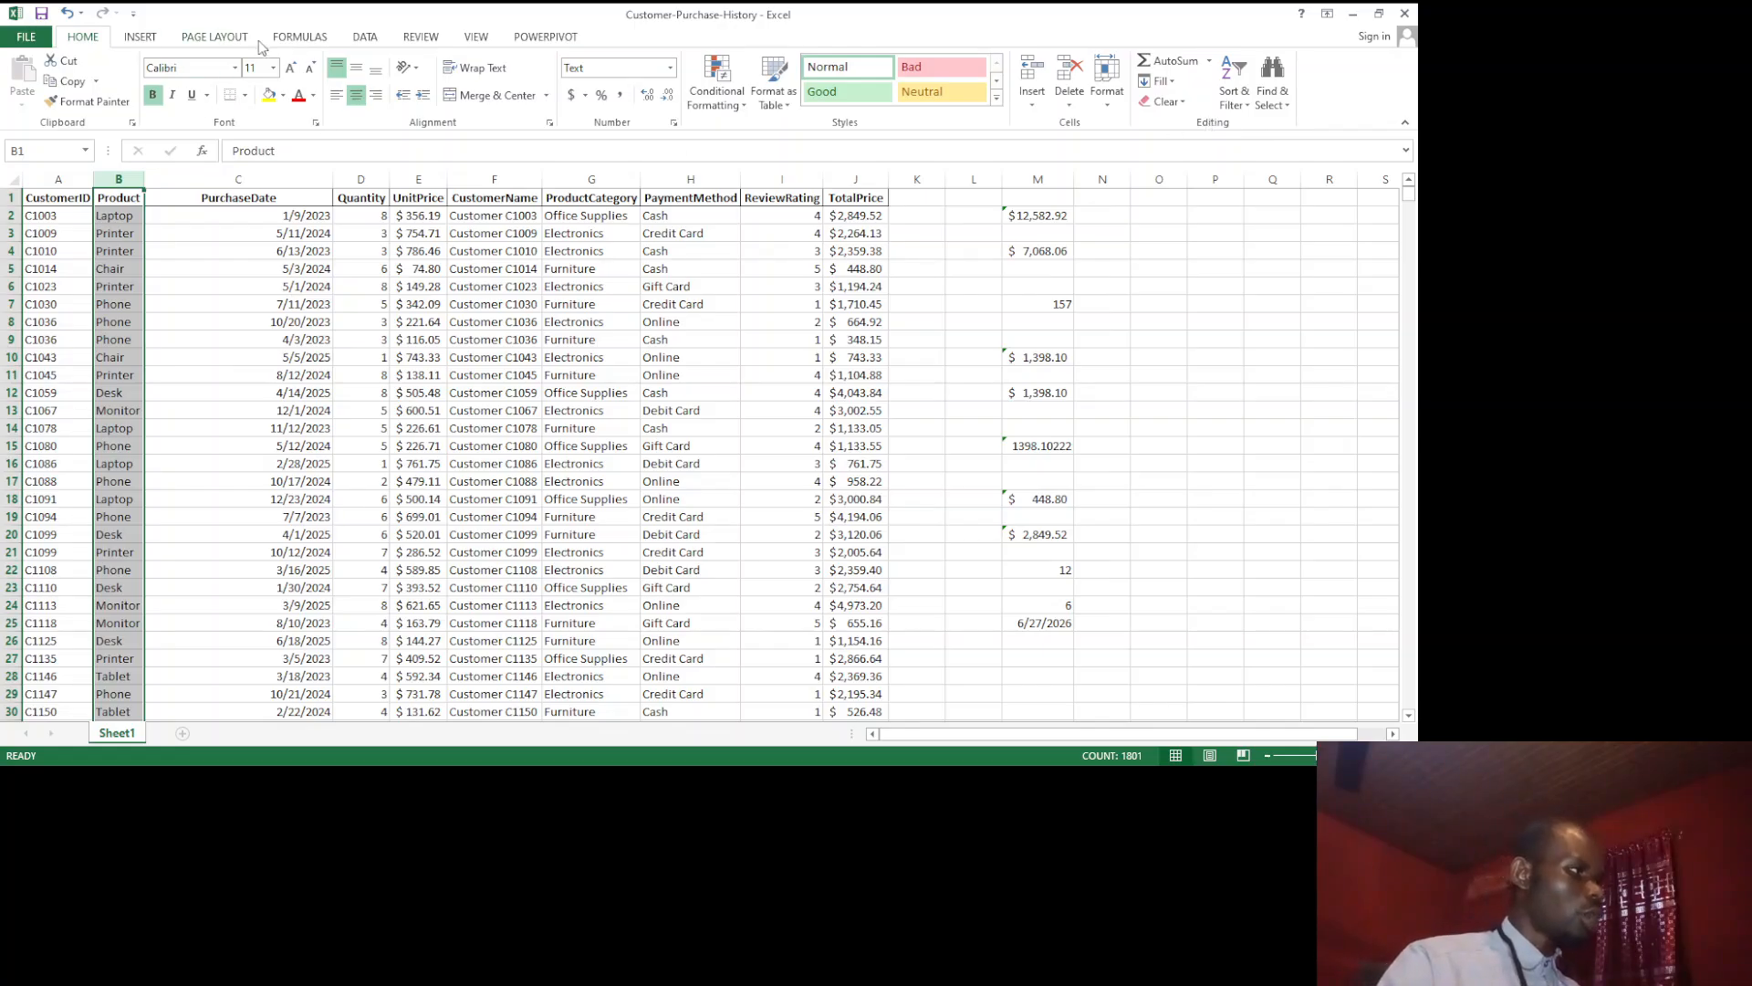
click(365, 37)
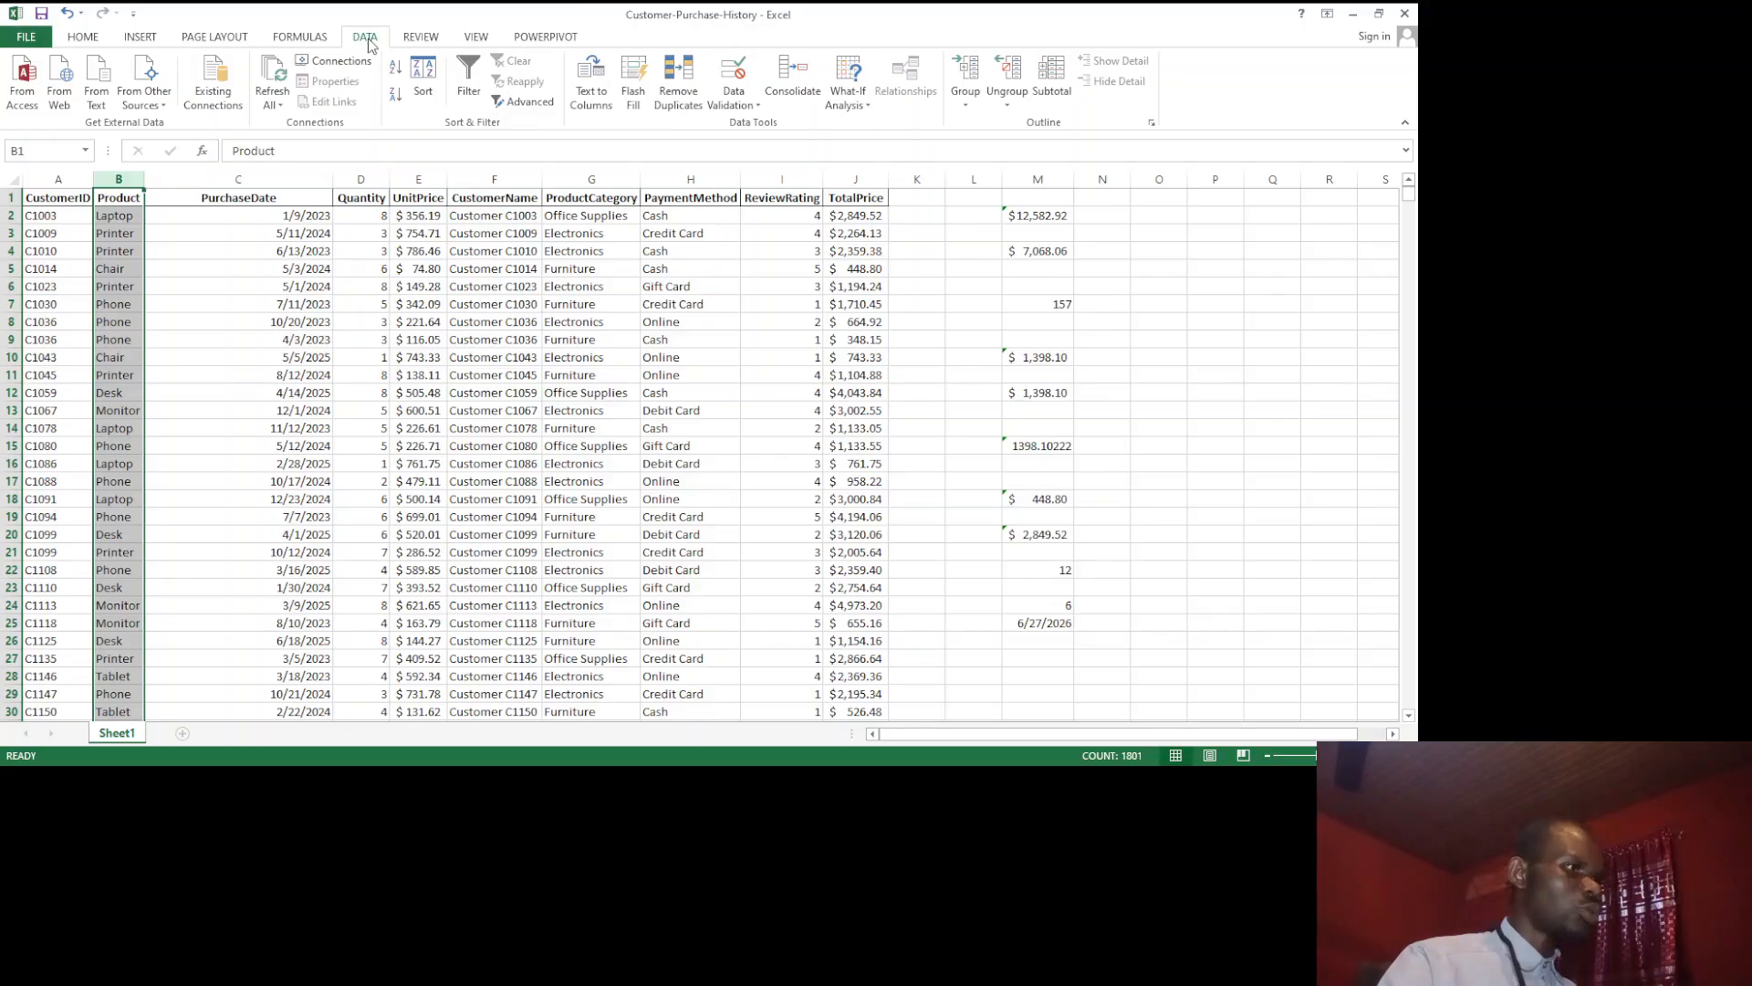
click(463, 101)
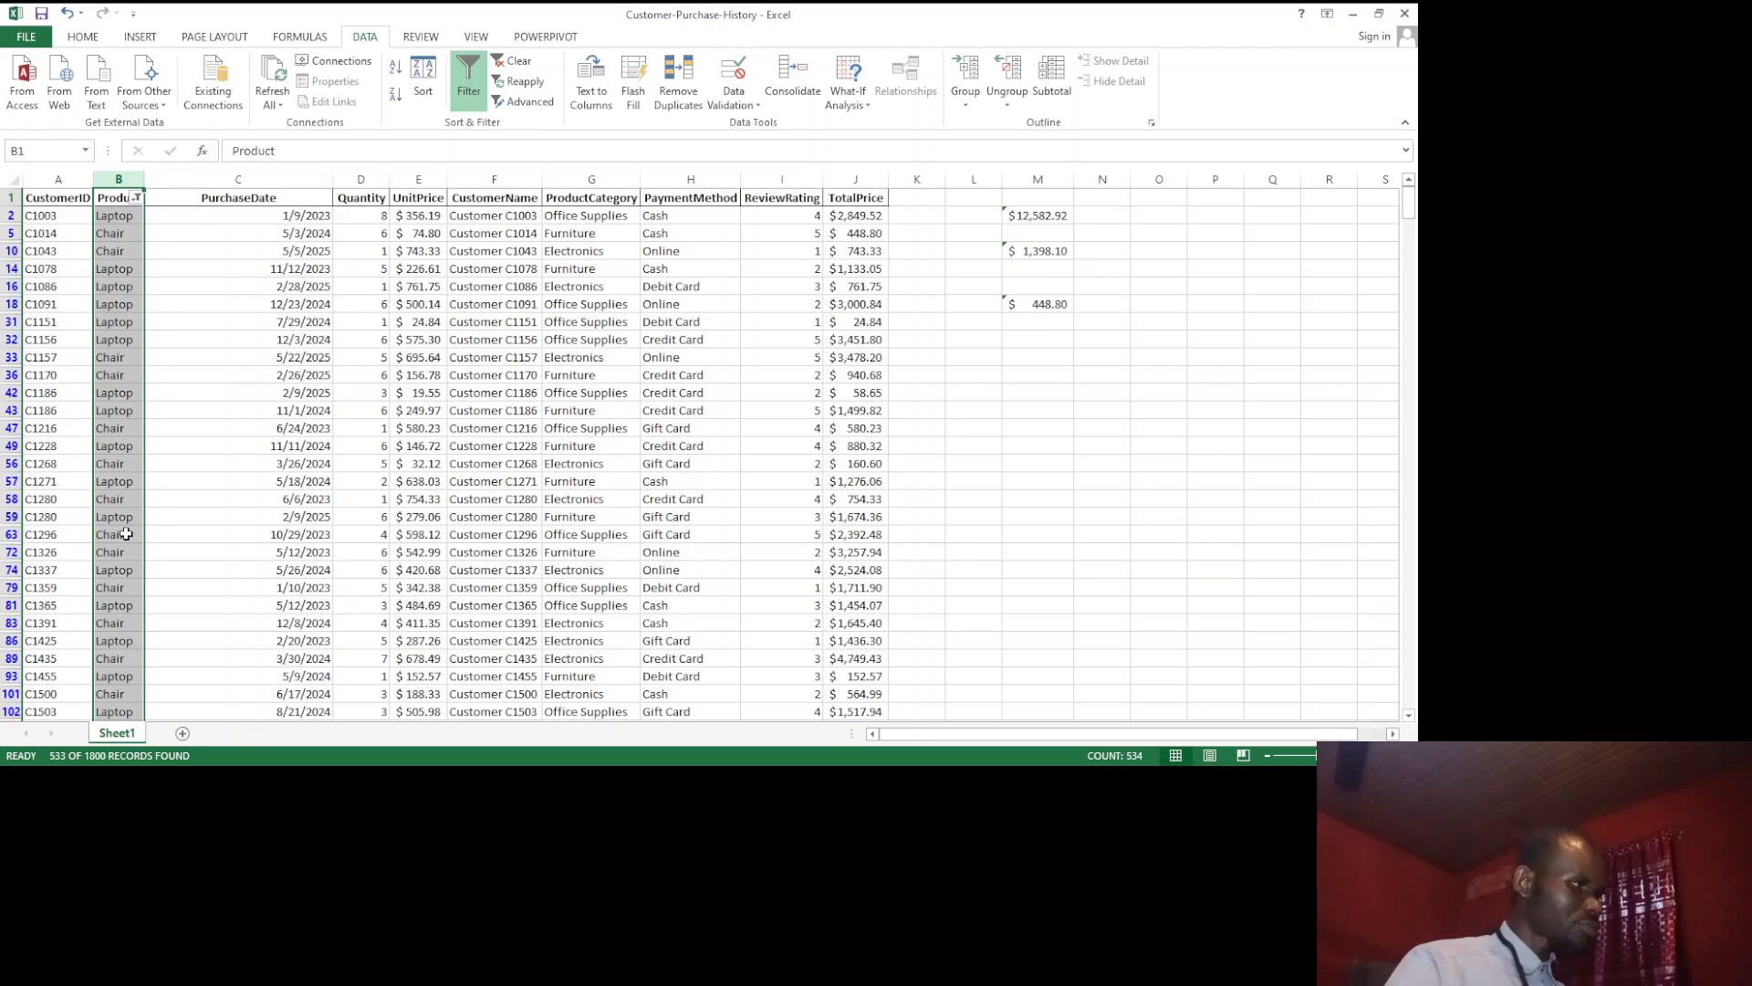
scroll(348, 453, down, 1)
scroll(349, 454, down, 9)
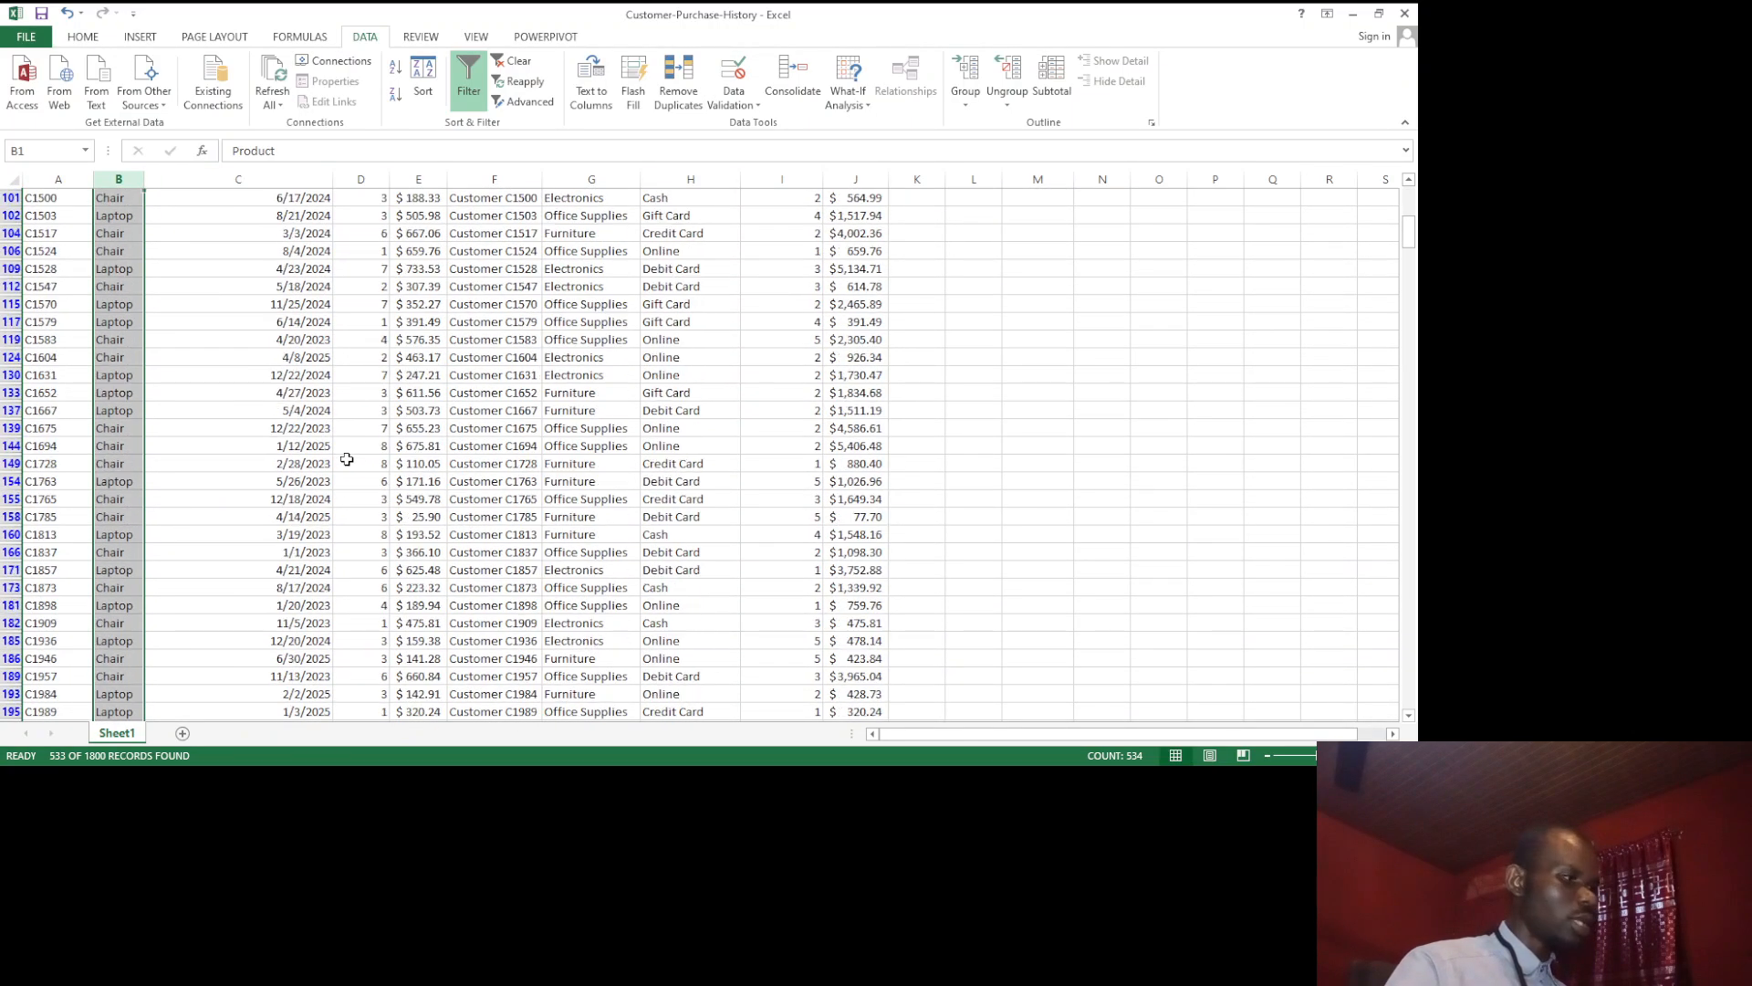
scroll(347, 459, down, 5)
scroll(347, 459, up, 10)
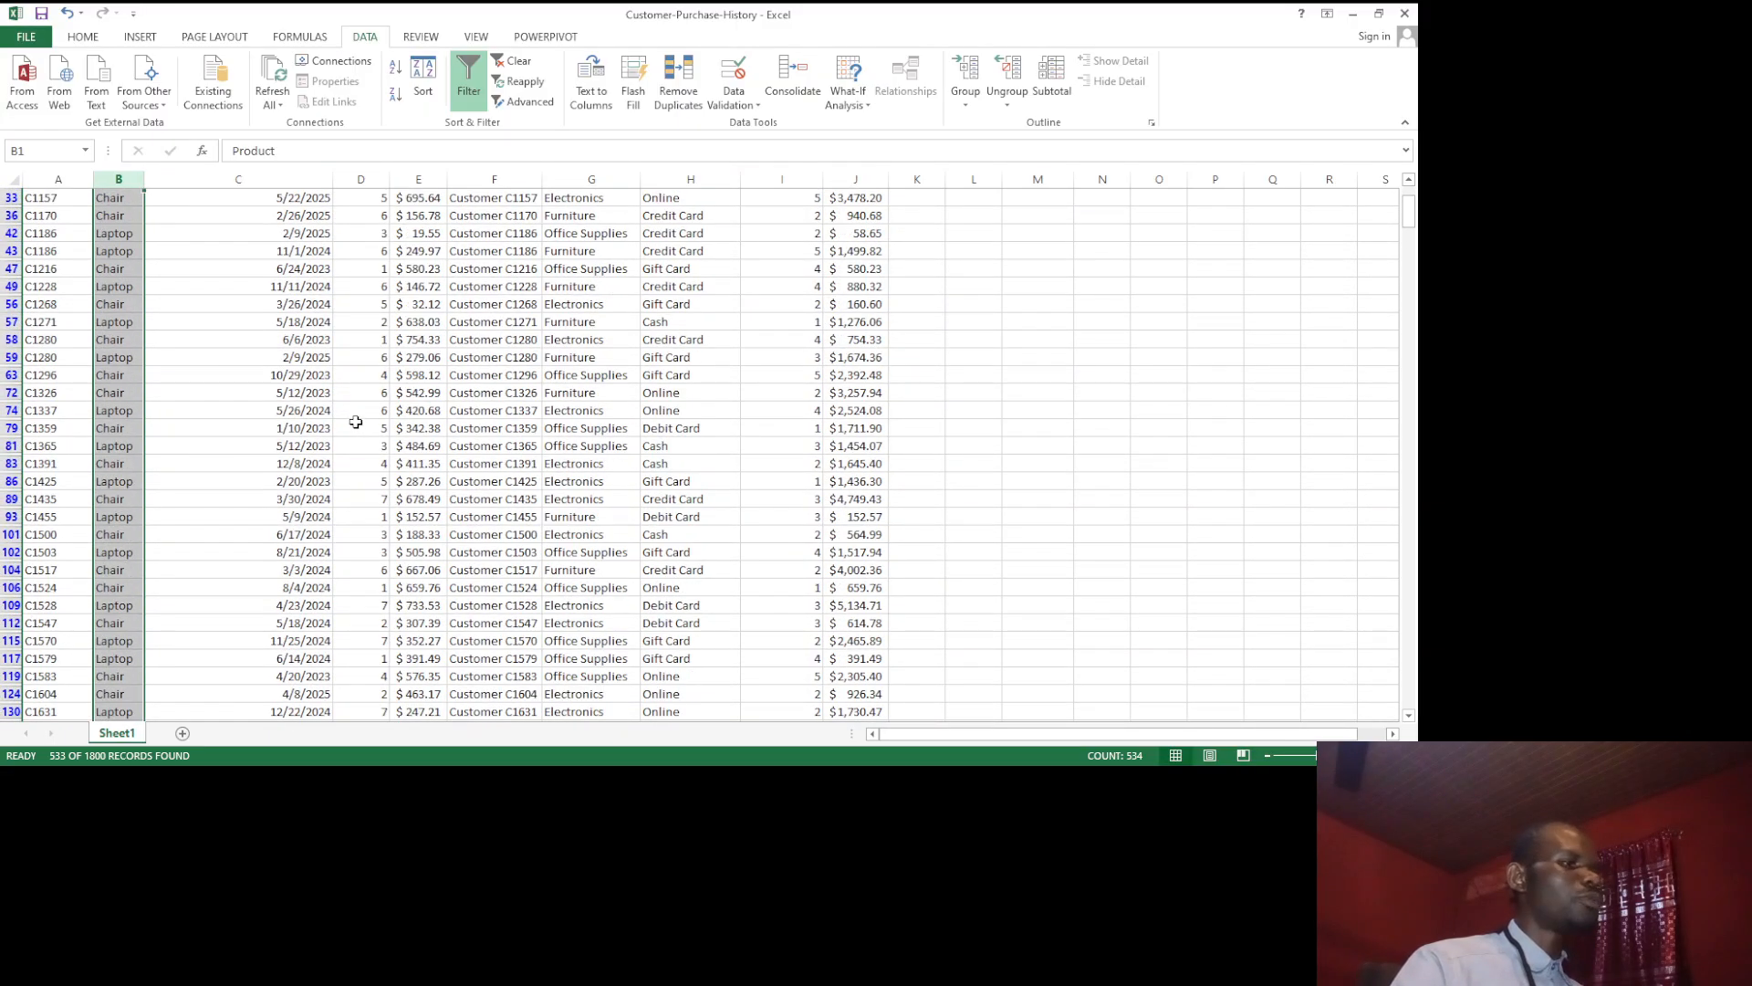
scroll(356, 421, up, 3)
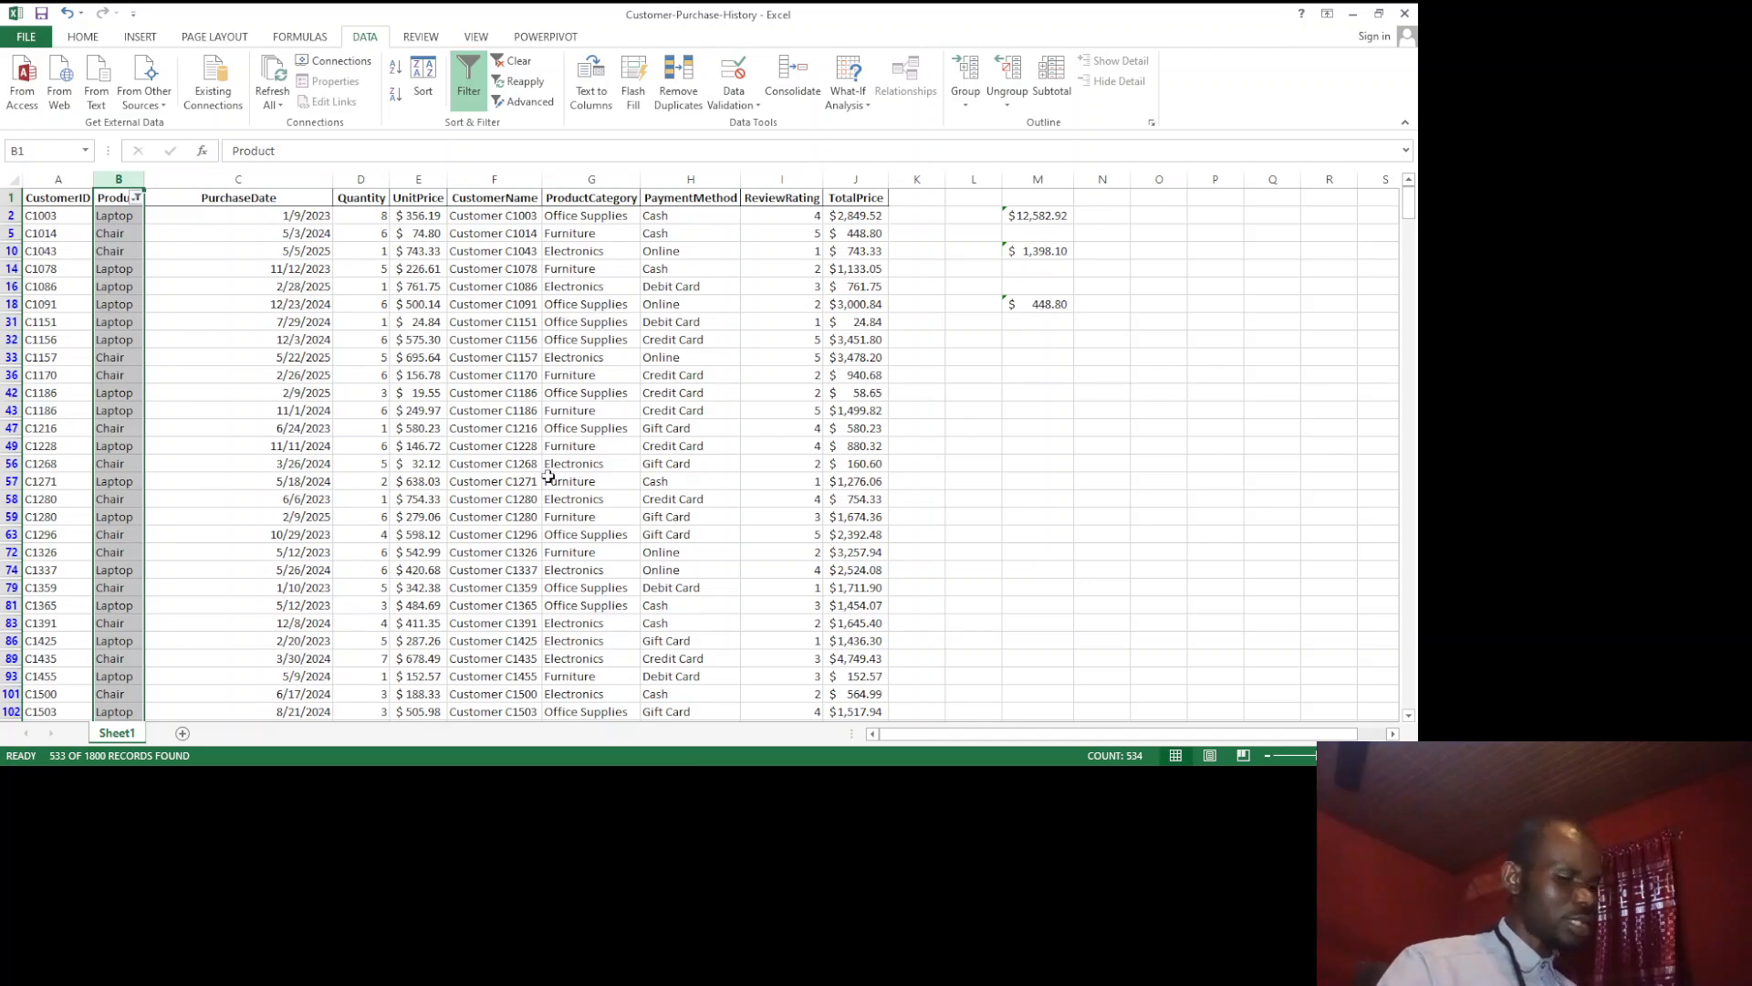
Step: Replace the Product column header in cell B1 with P
text(P)
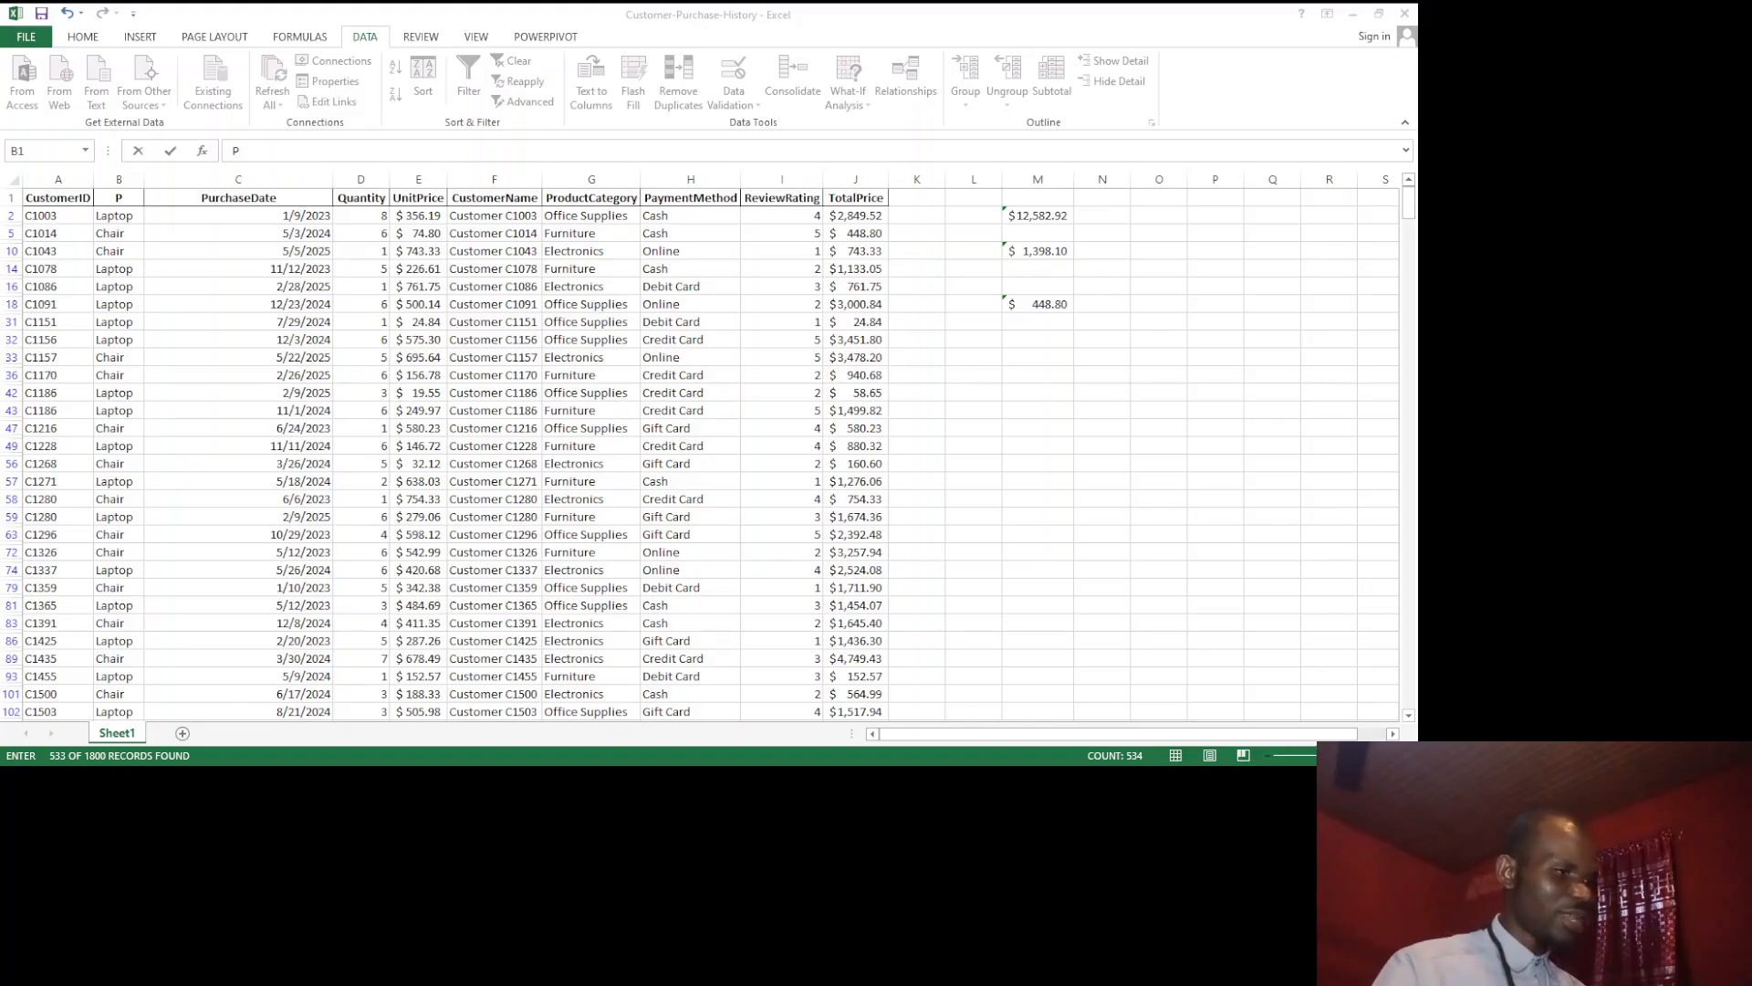
key(alt+Tab)
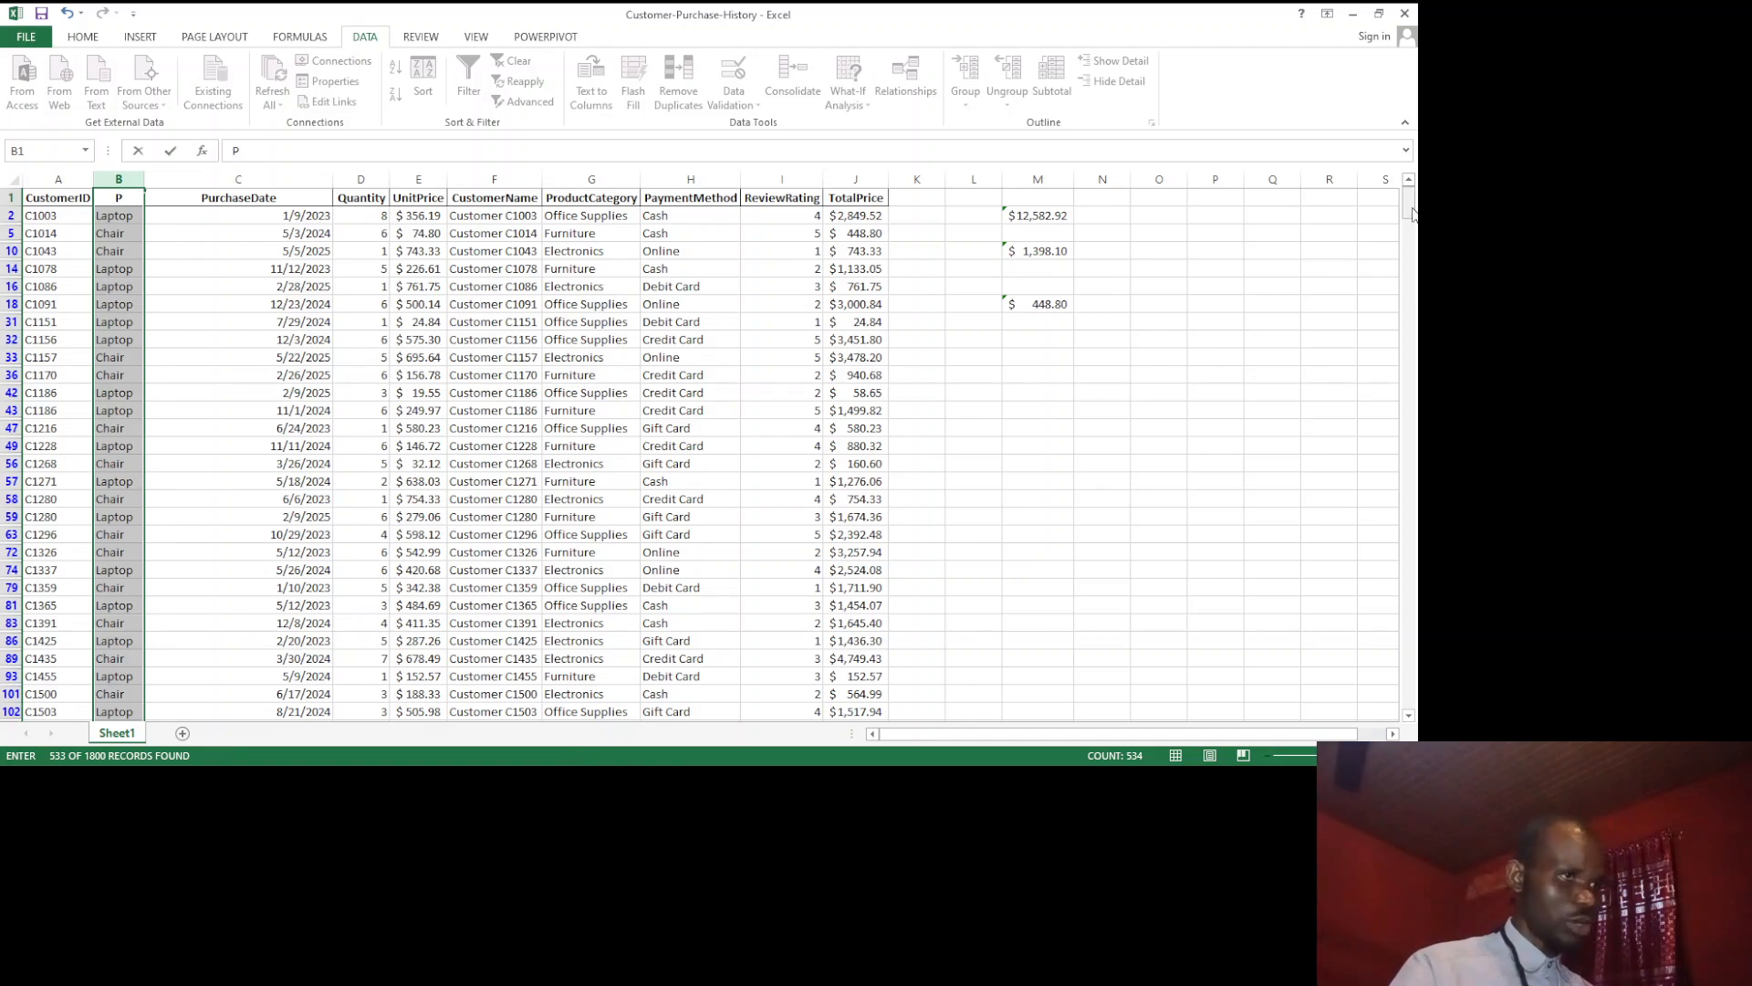
click(491, 464)
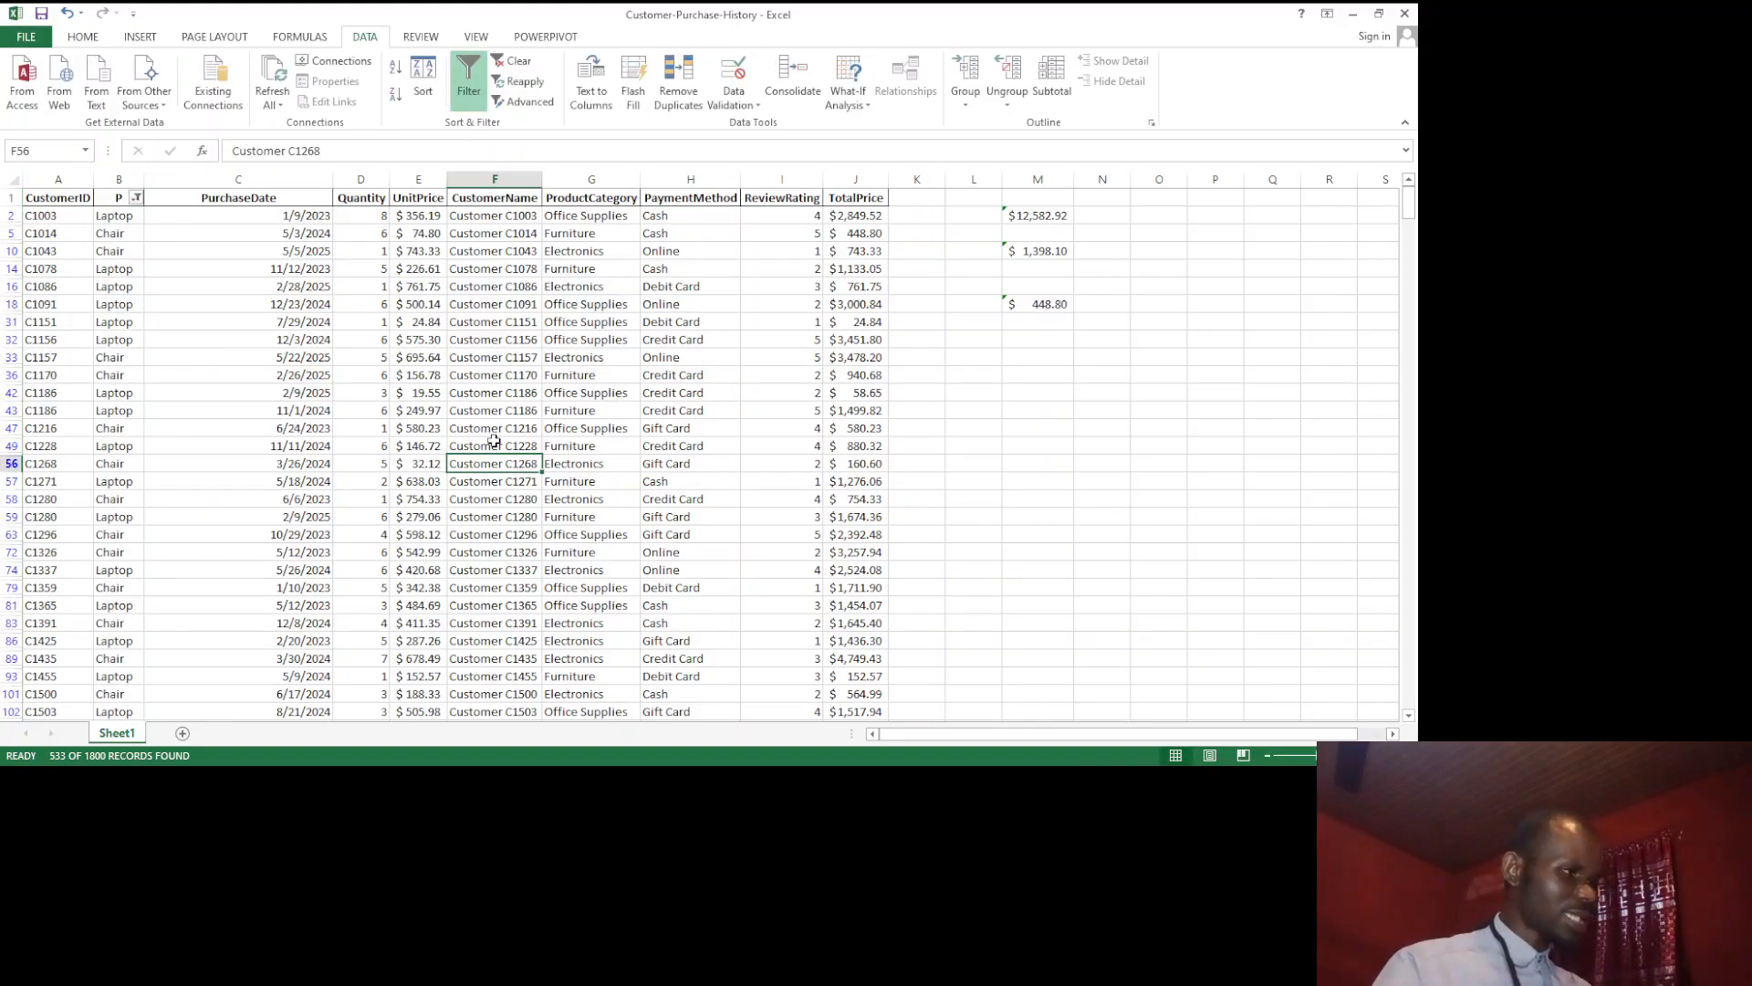
Step: Convert the whole purchase data range into an Excel table, keeping the first row as headers
key(ctrl+a)
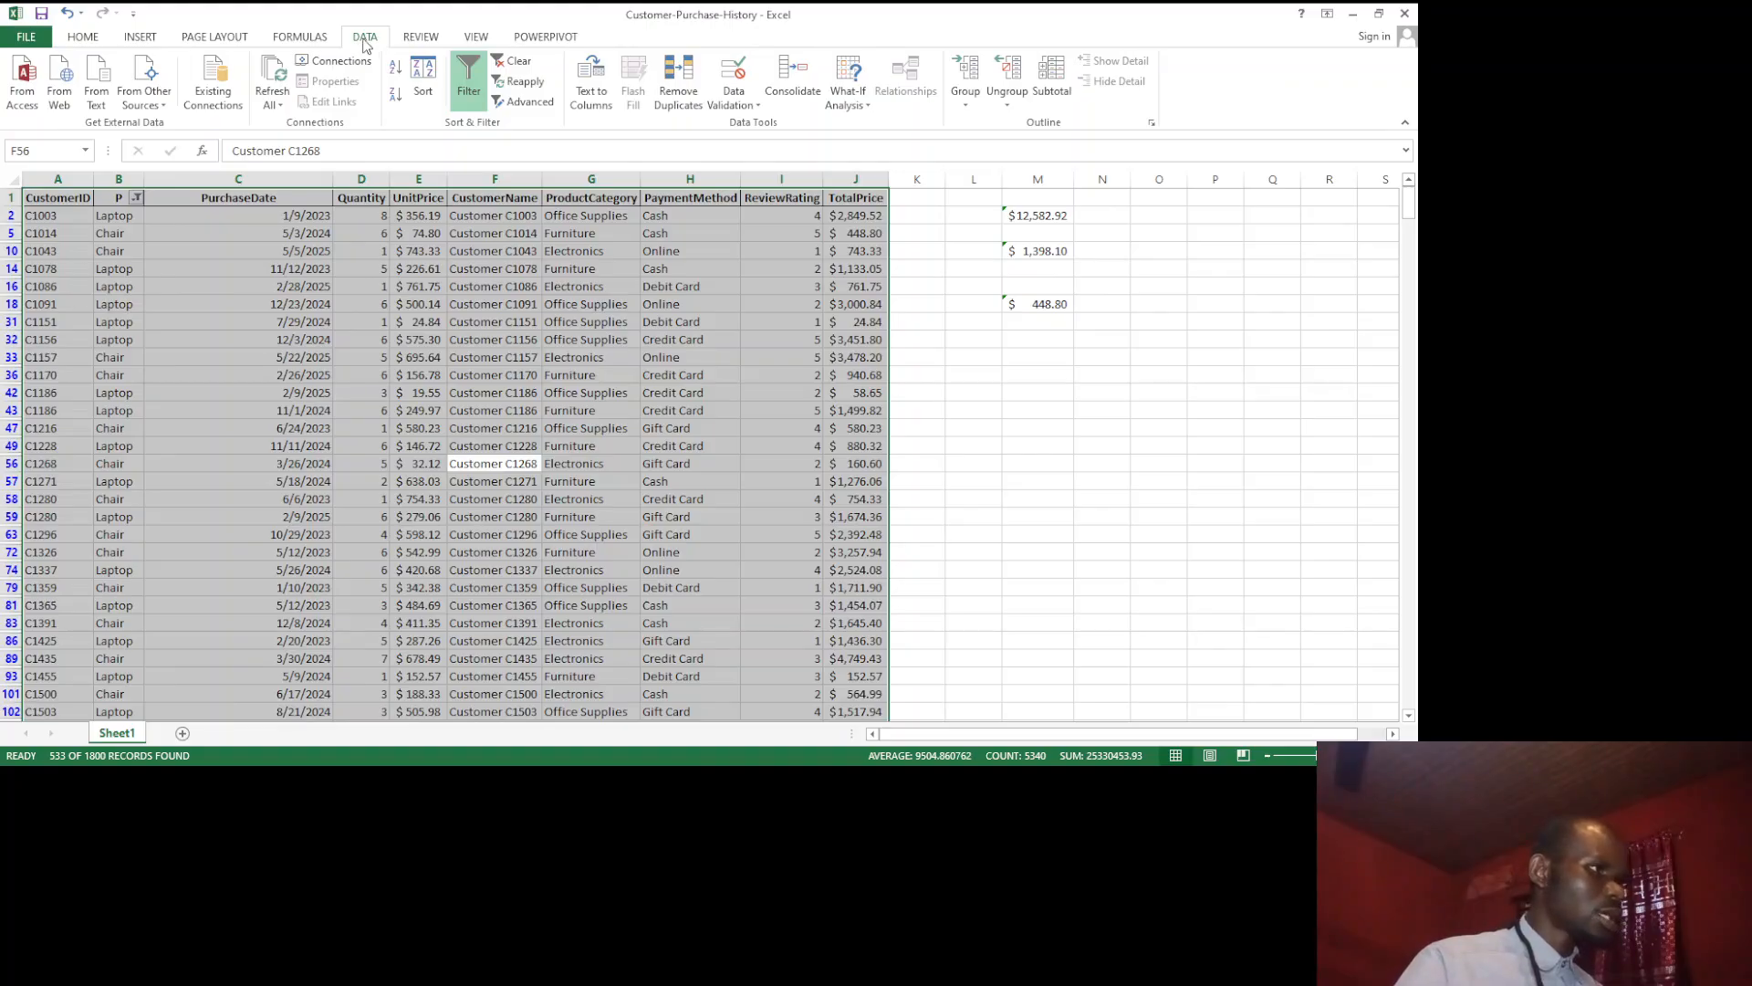
click(141, 37)
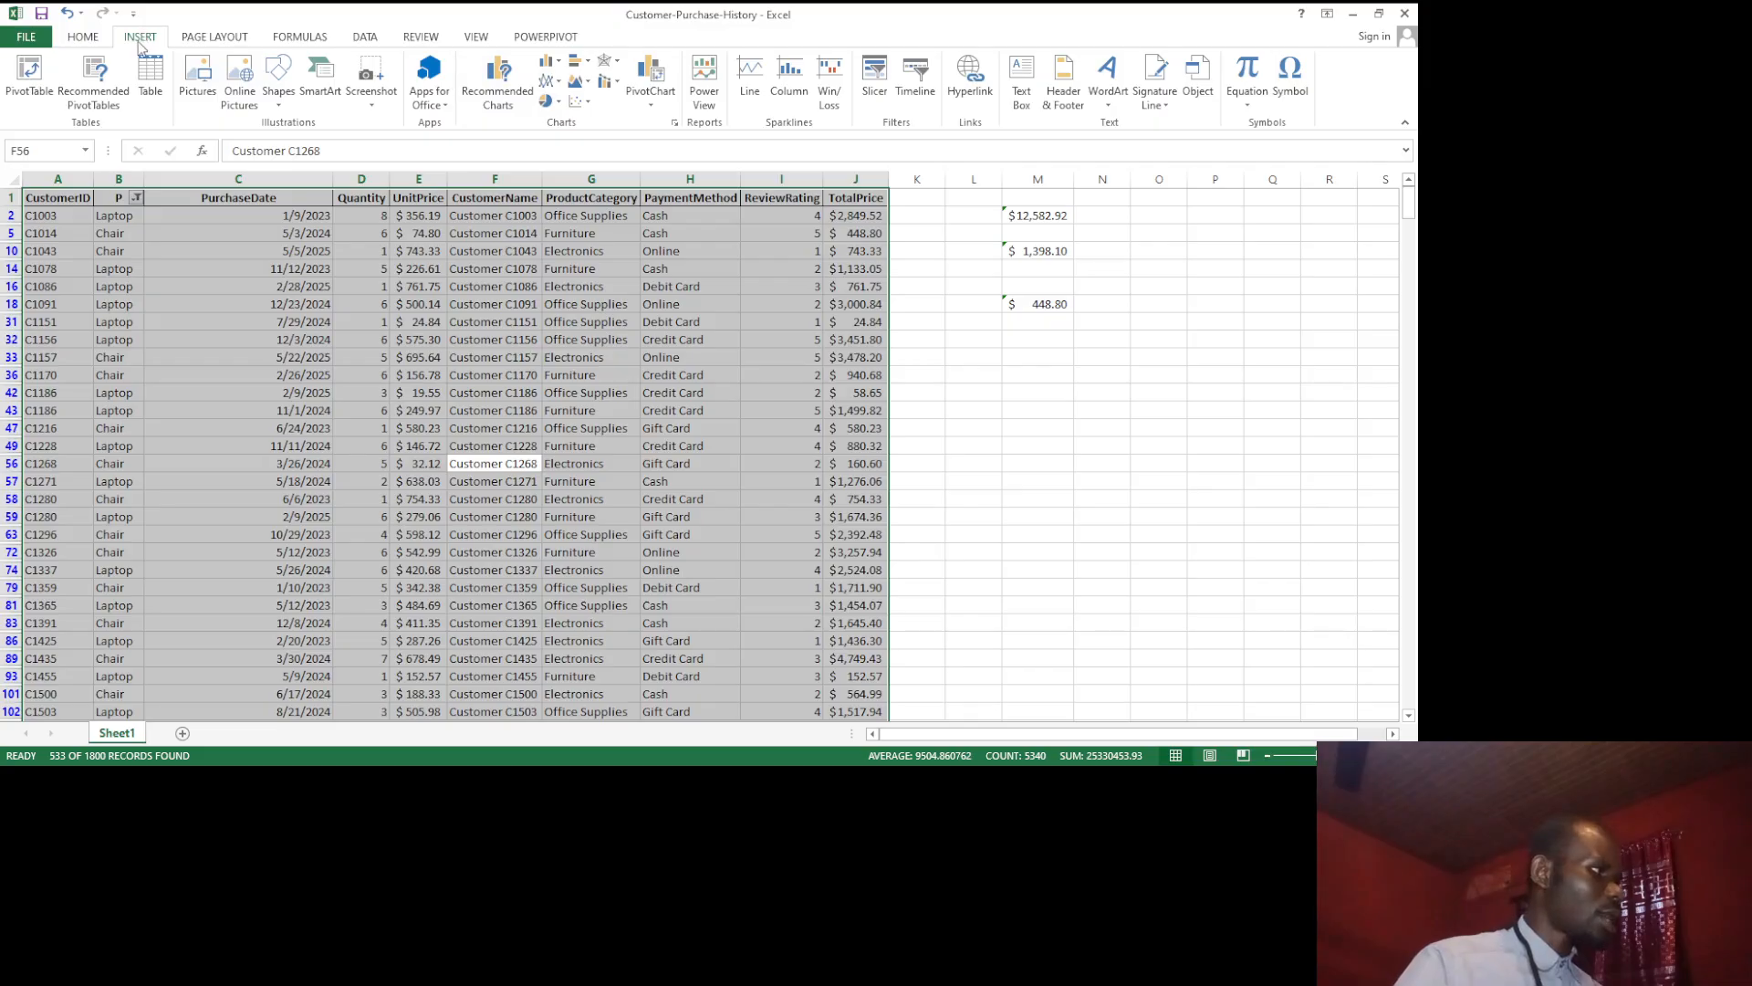
click(151, 87)
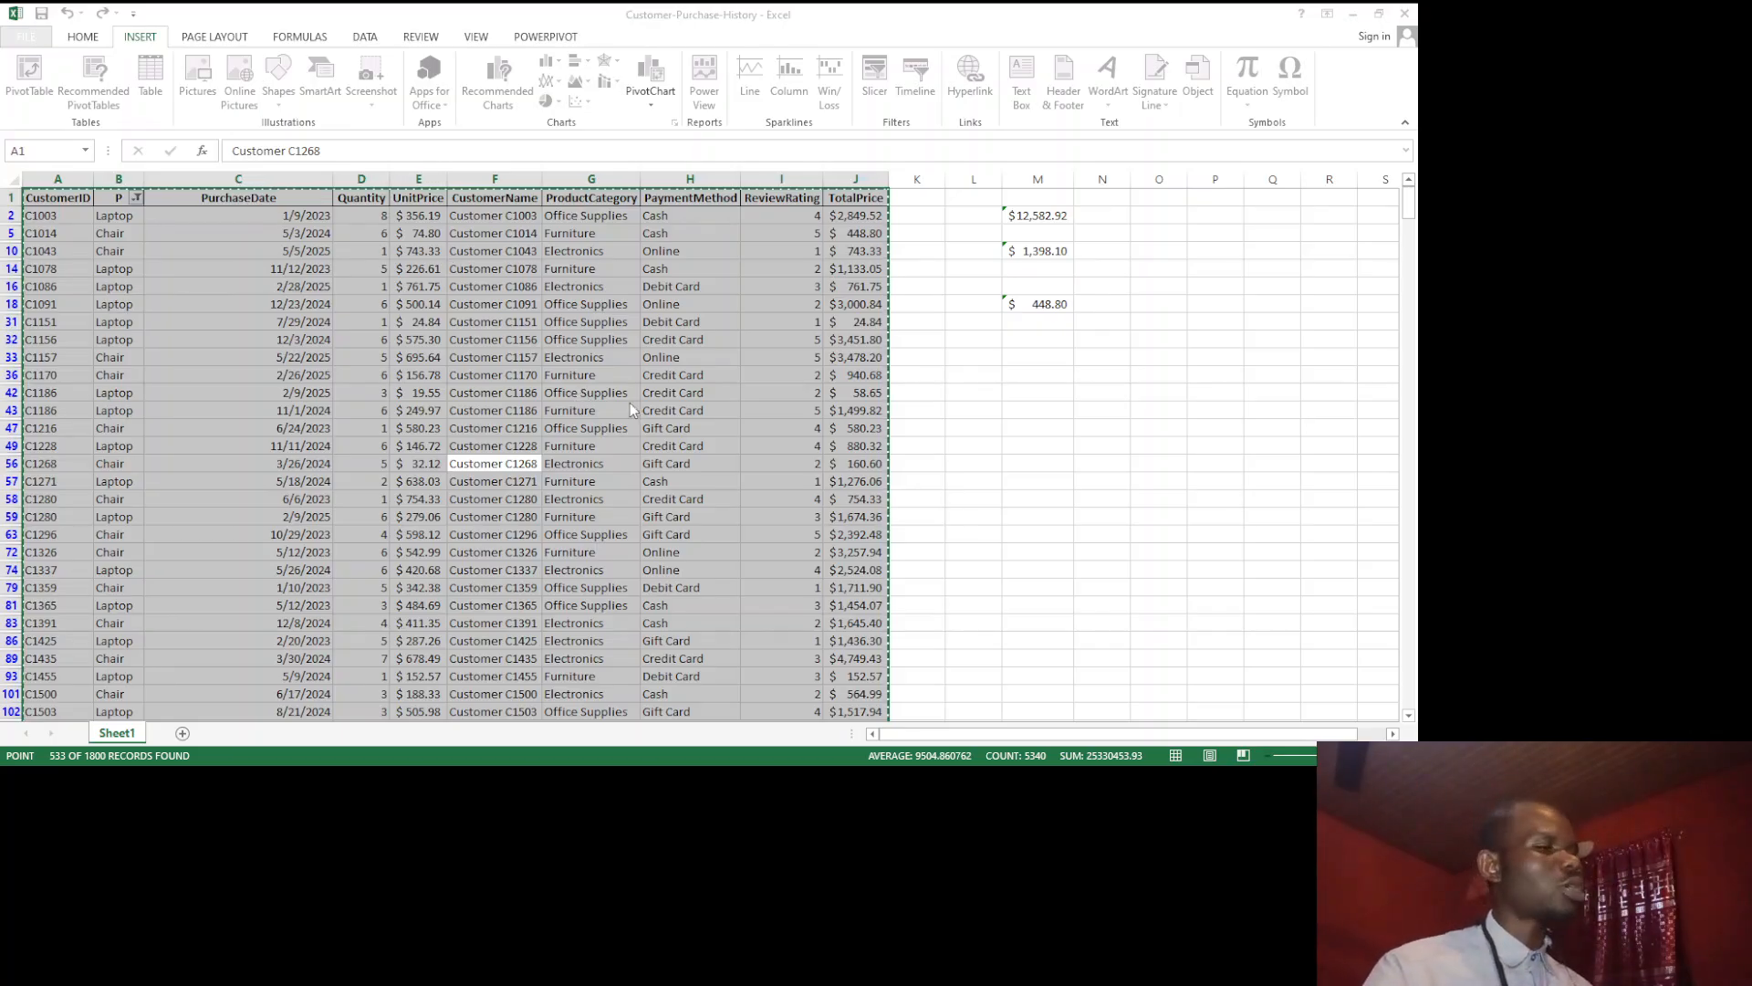
click(699, 403)
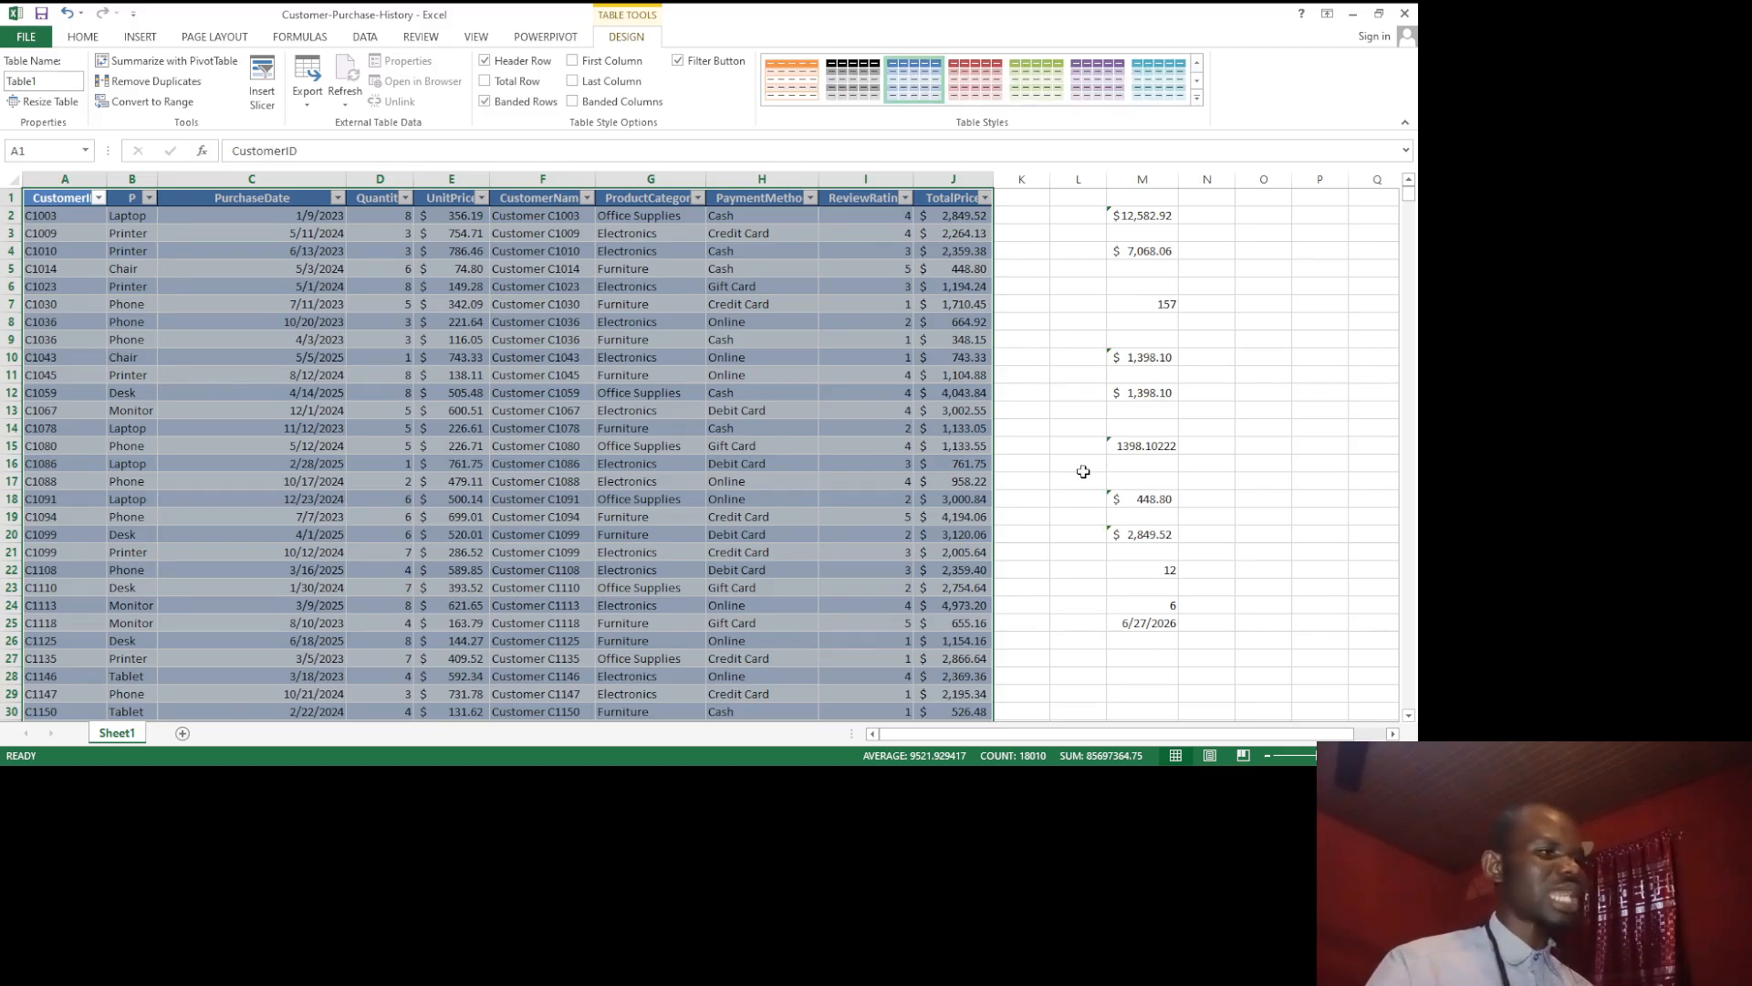
click(521, 371)
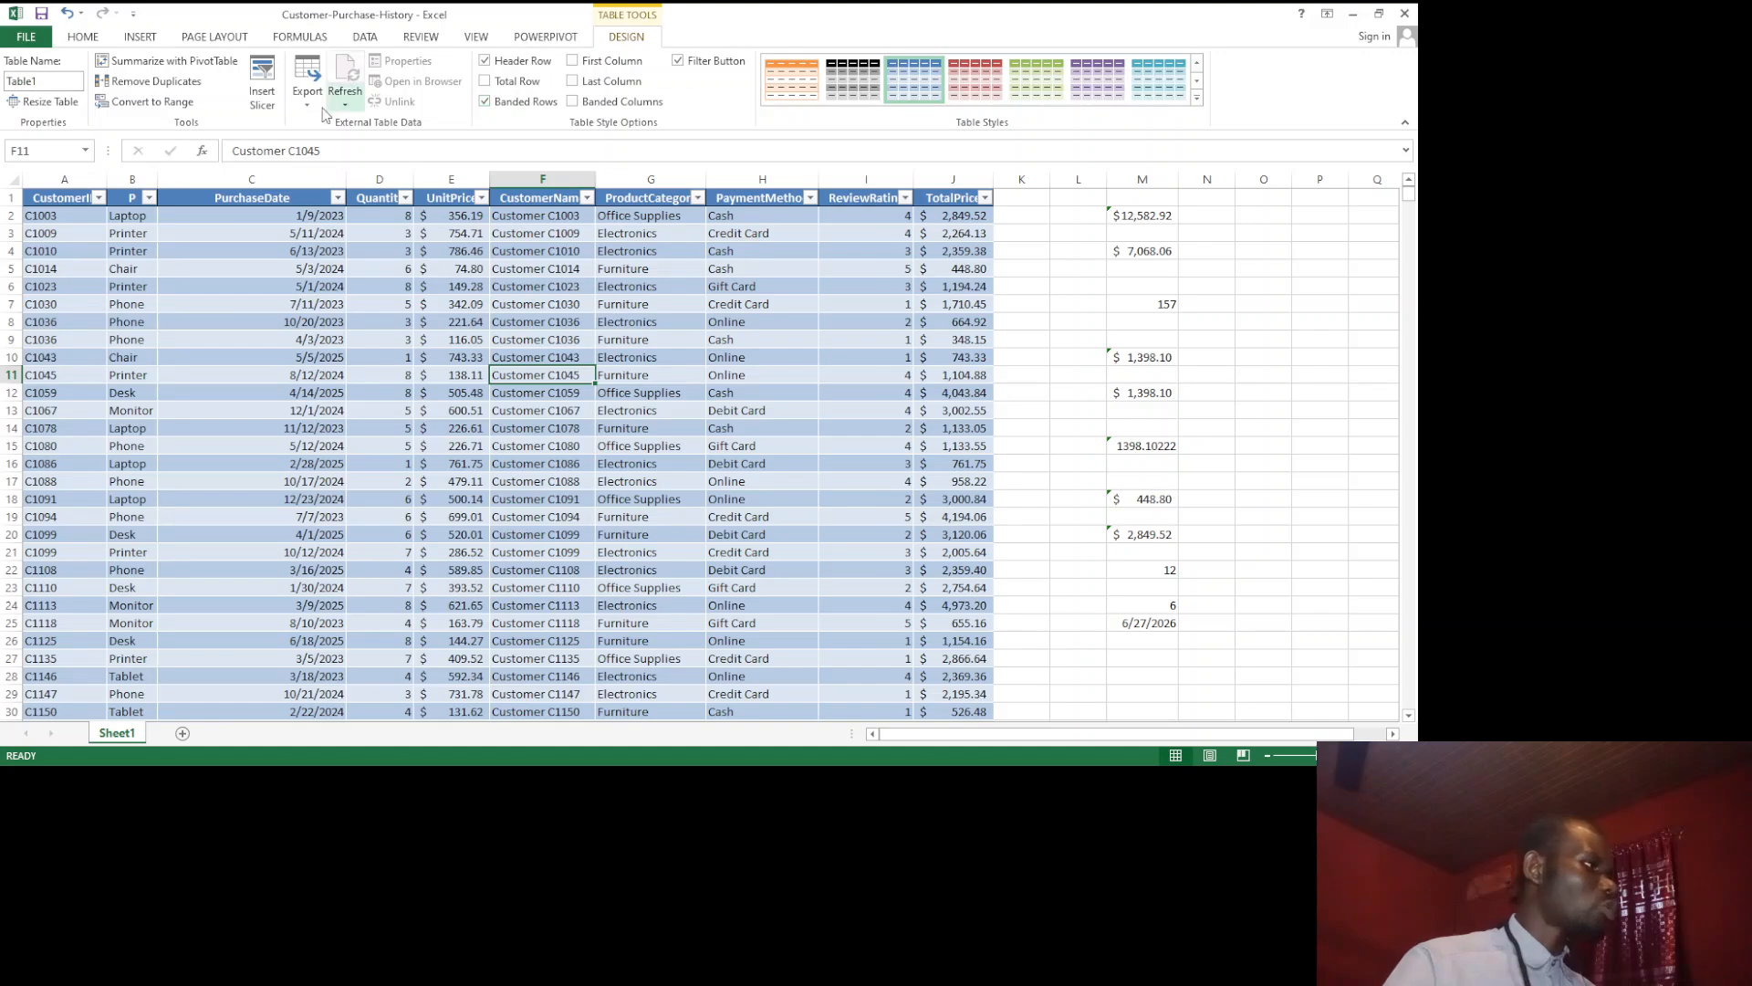
Step: Rename the new table as Sales
click(39, 83)
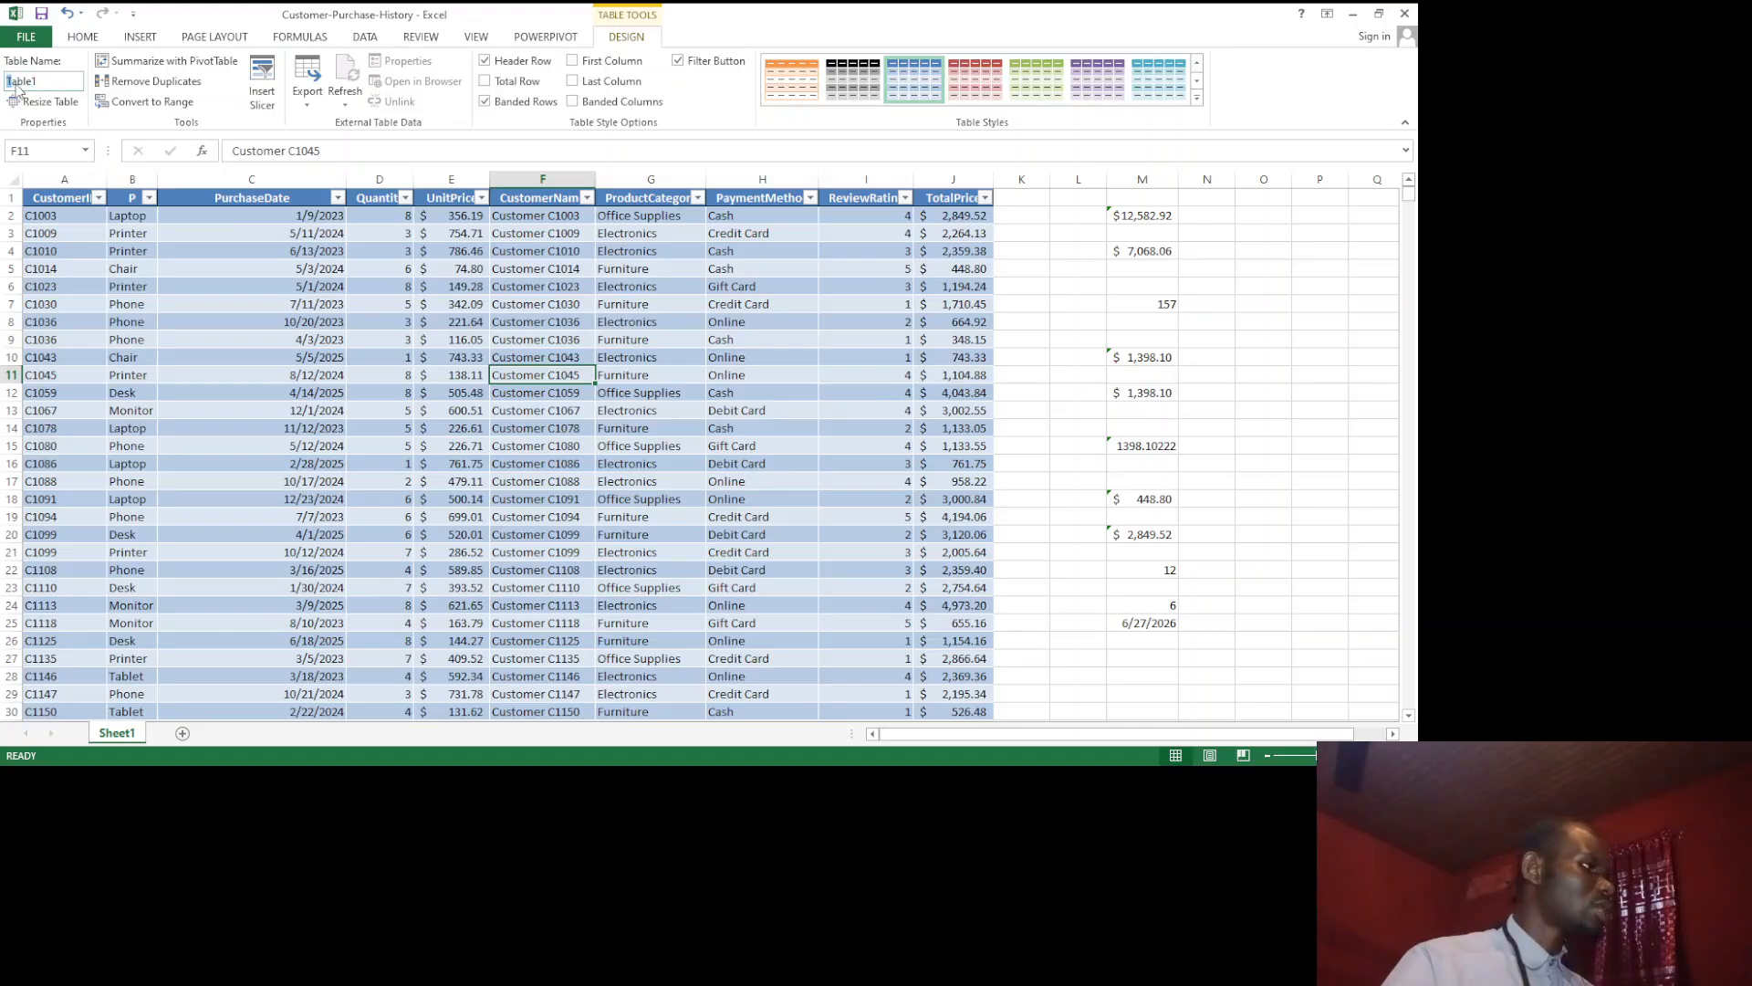
text(sALES)
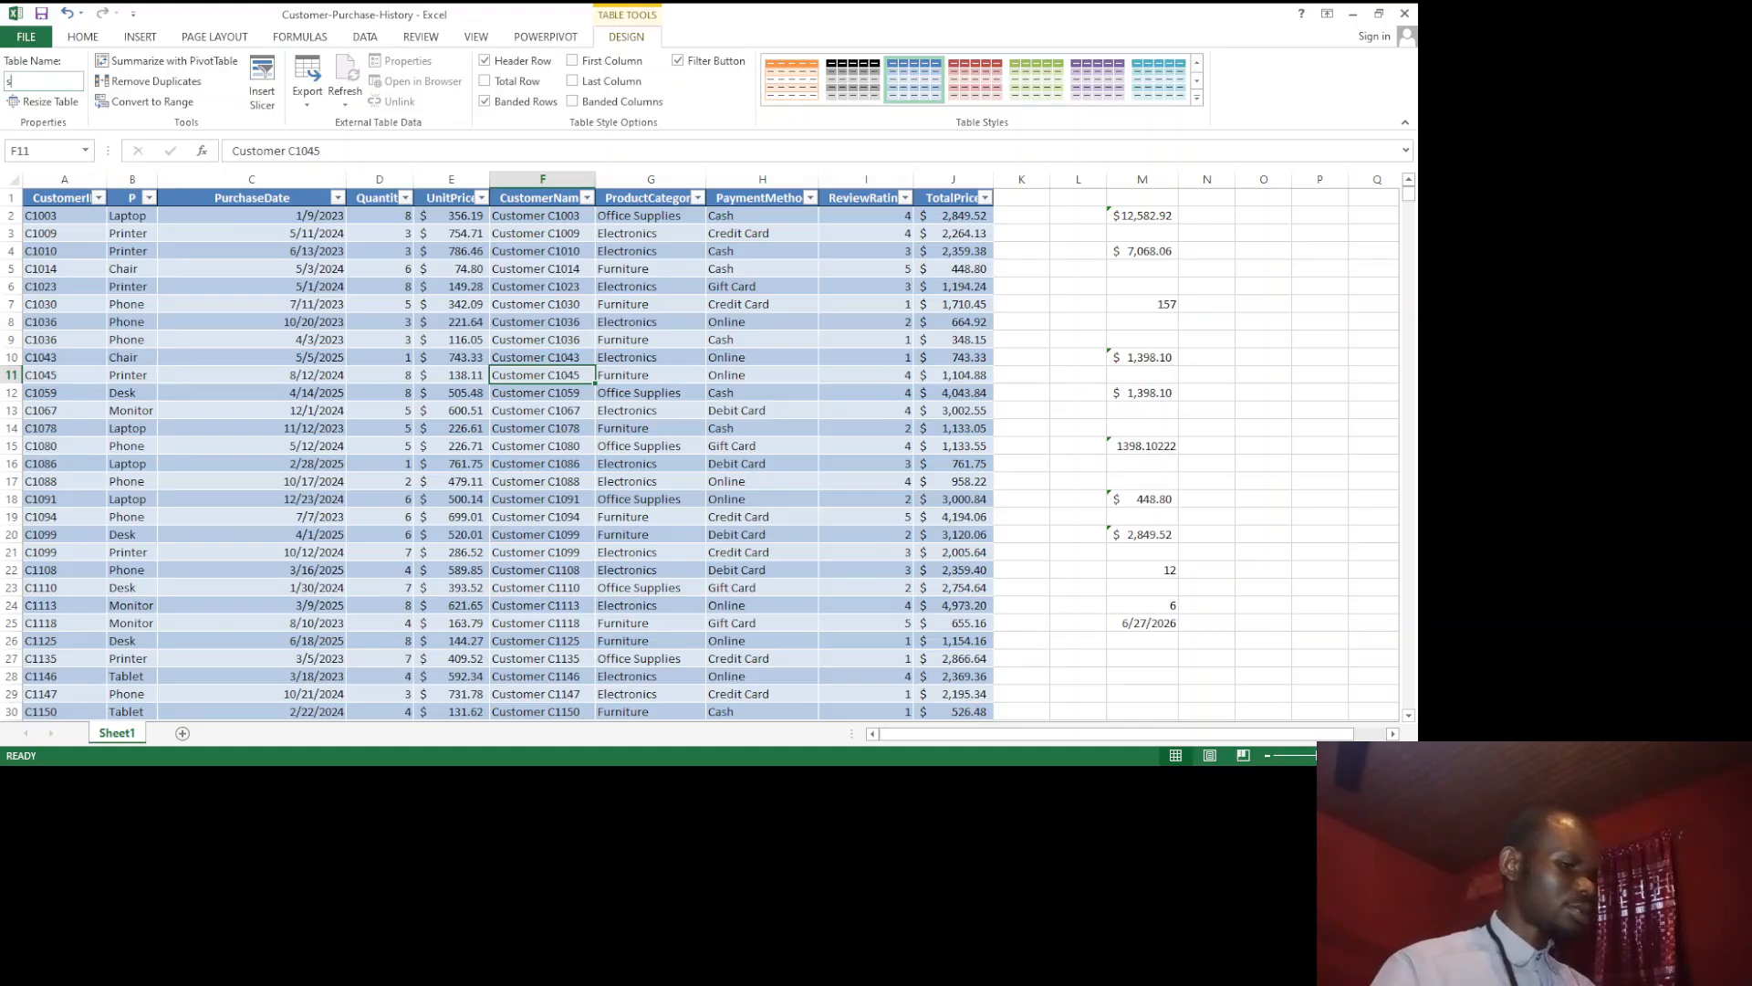
key(BackSpace)
key(BackSpace)
key(BackSpace)
key(BackSpace)
key(BackSpace)
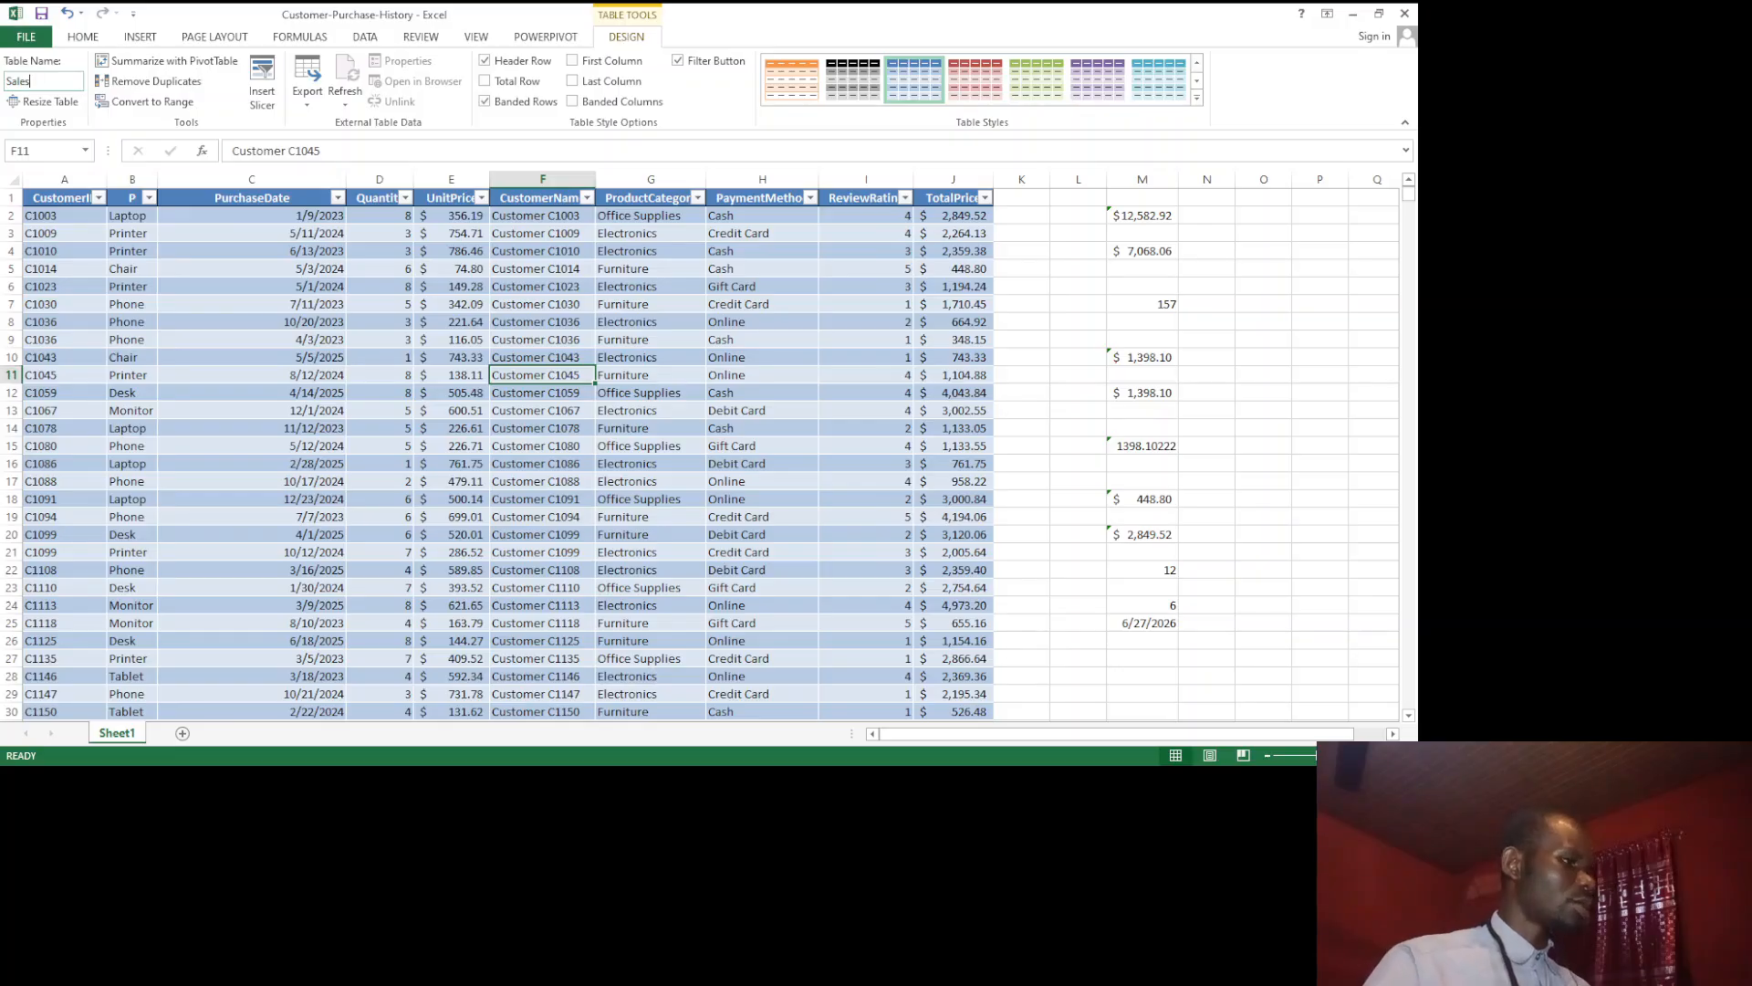
text(Sales)
click(345, 307)
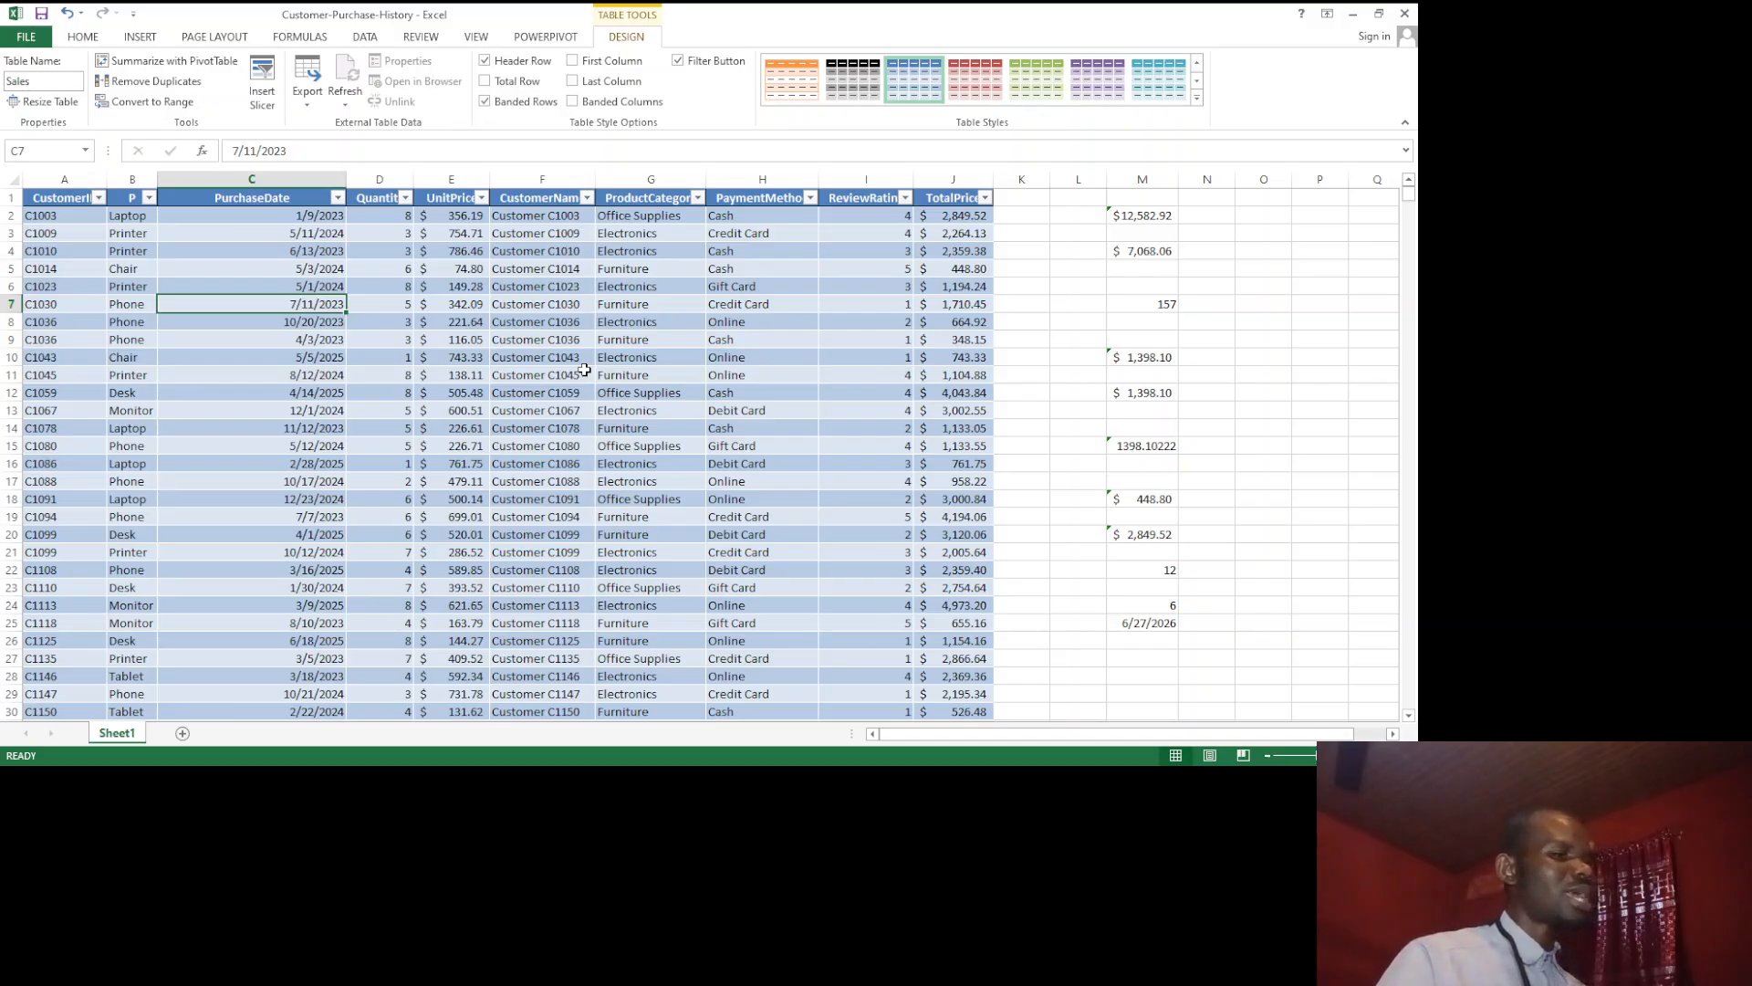
click(1030, 214)
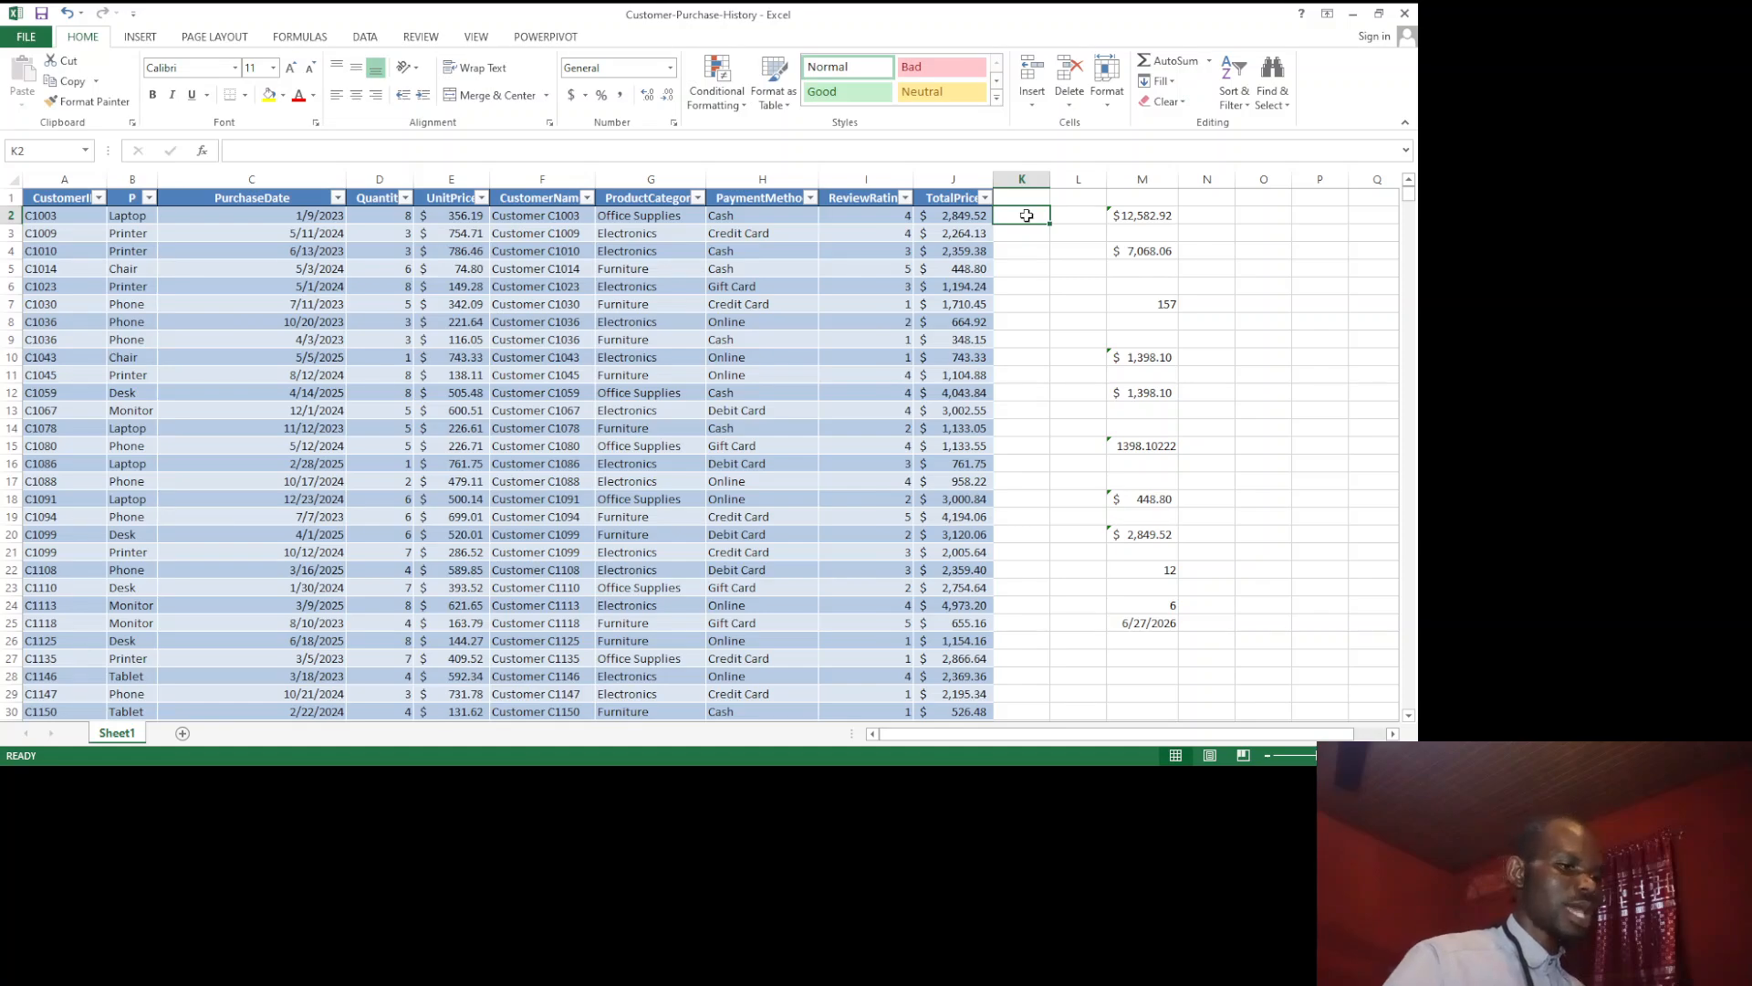
text(=)
click(881, 213)
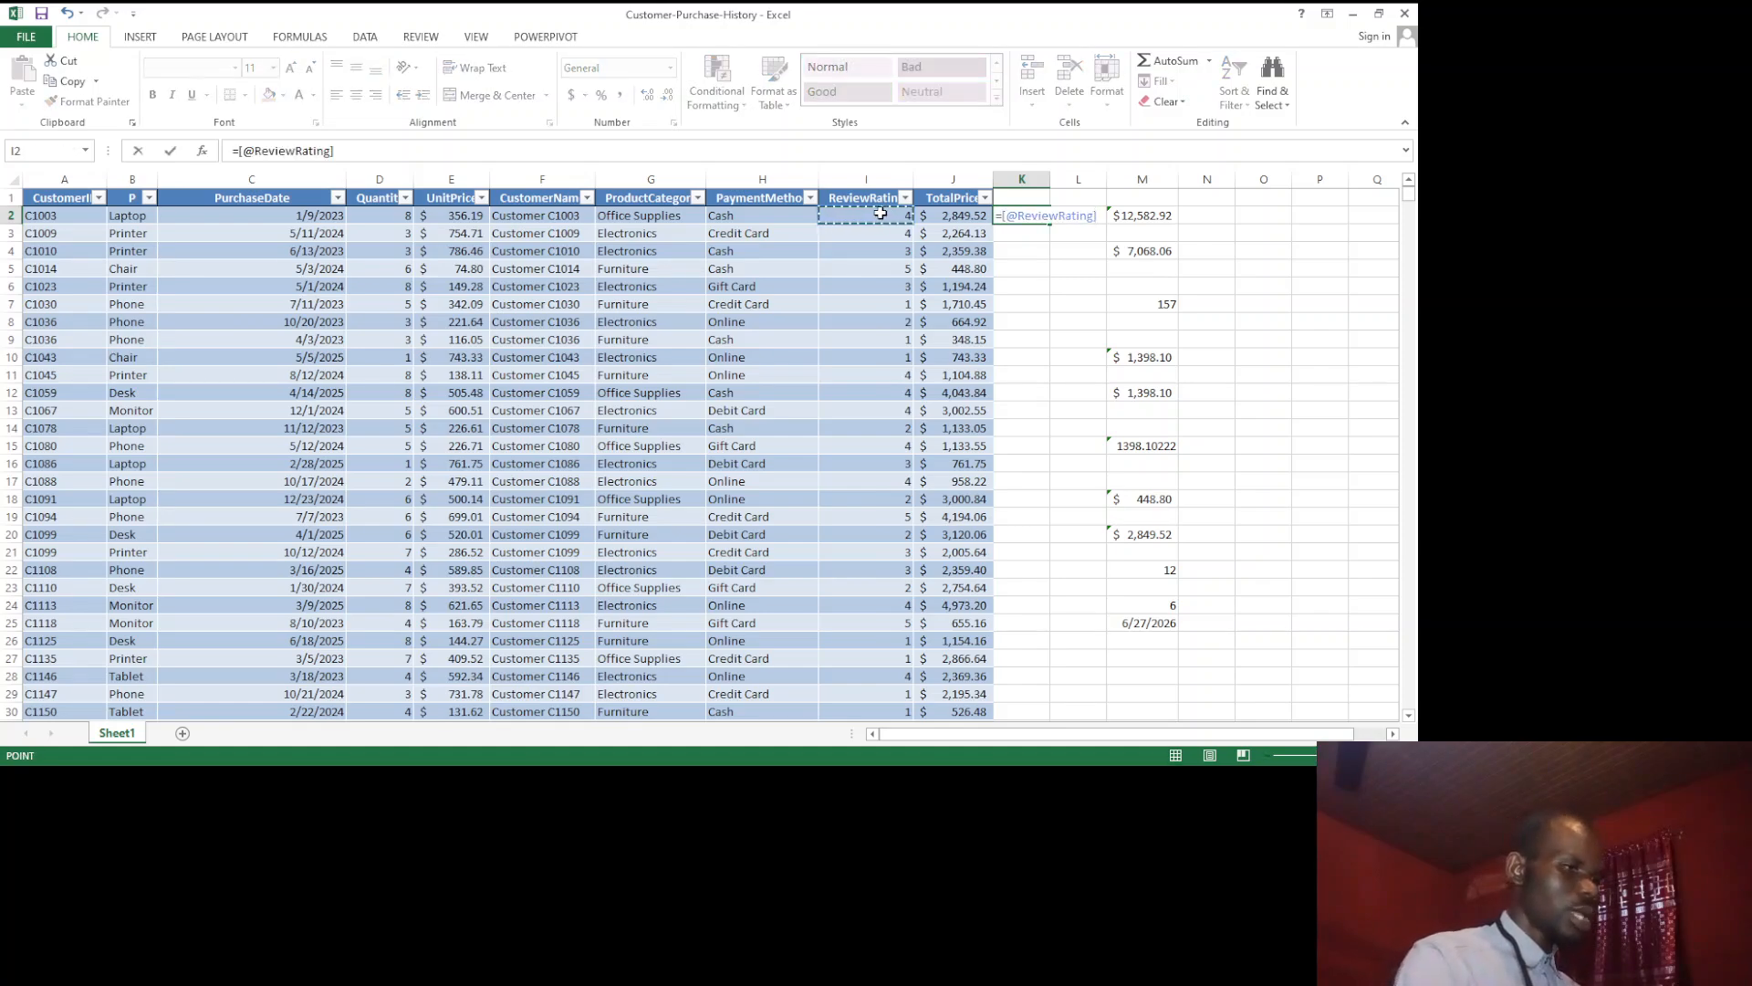
text(*)
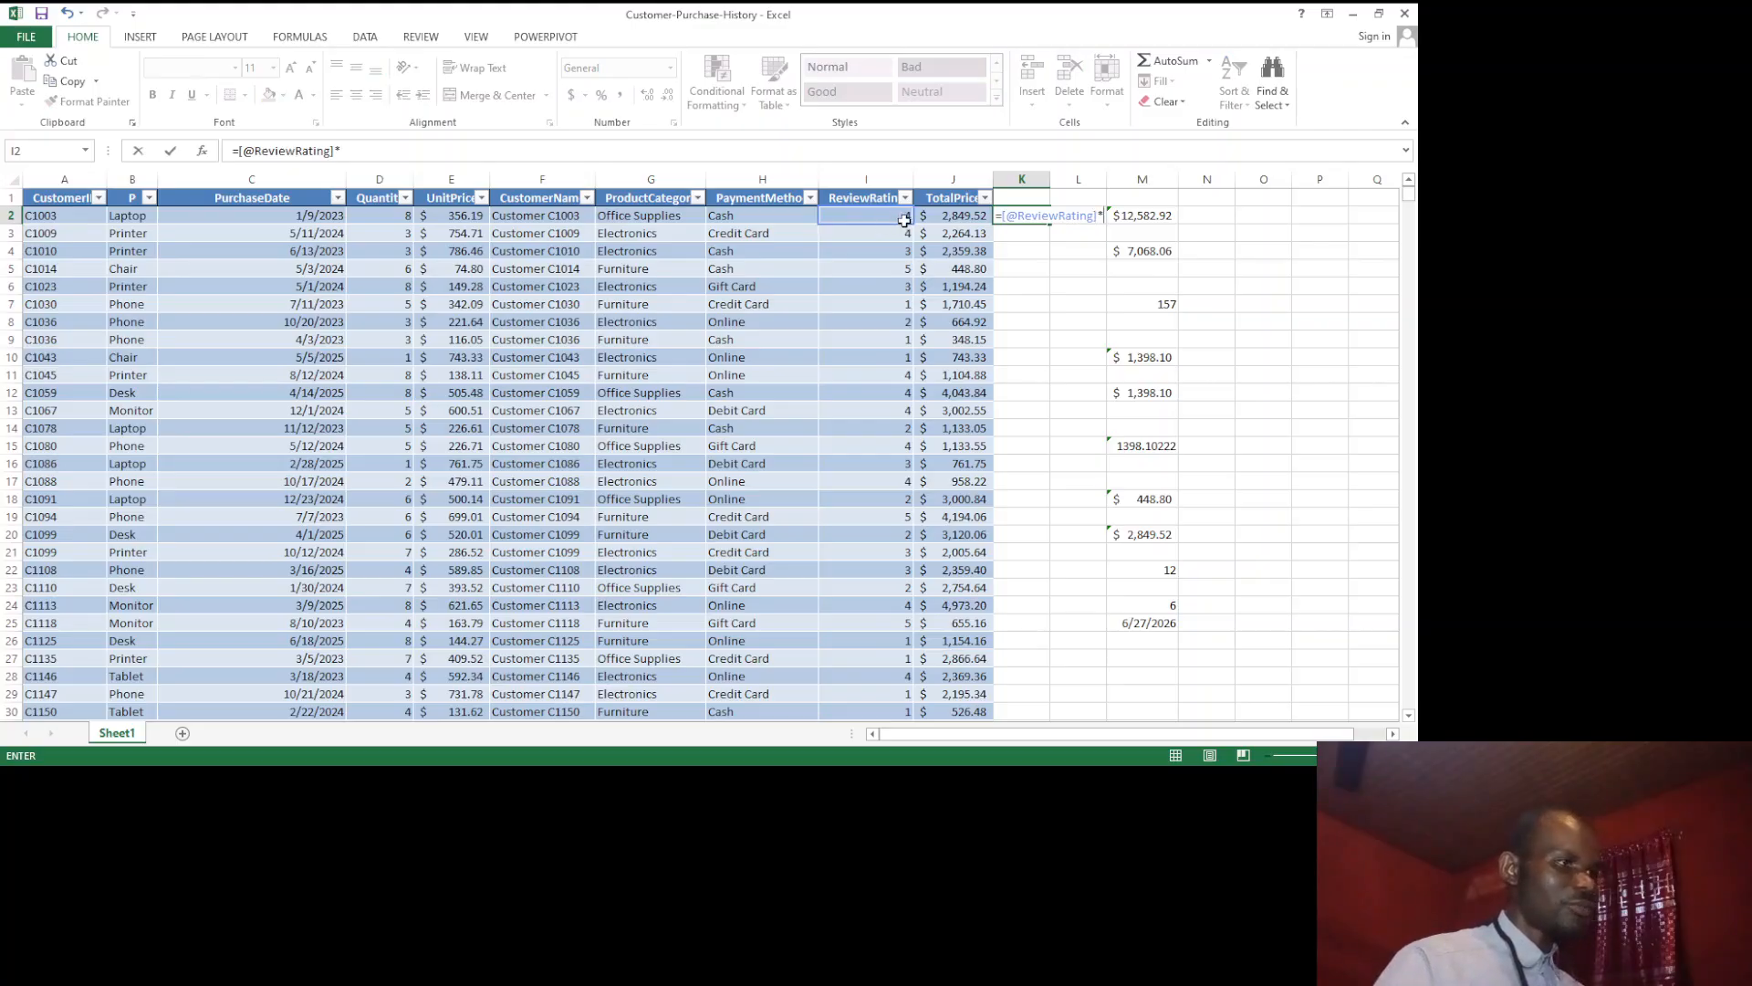
click(927, 217)
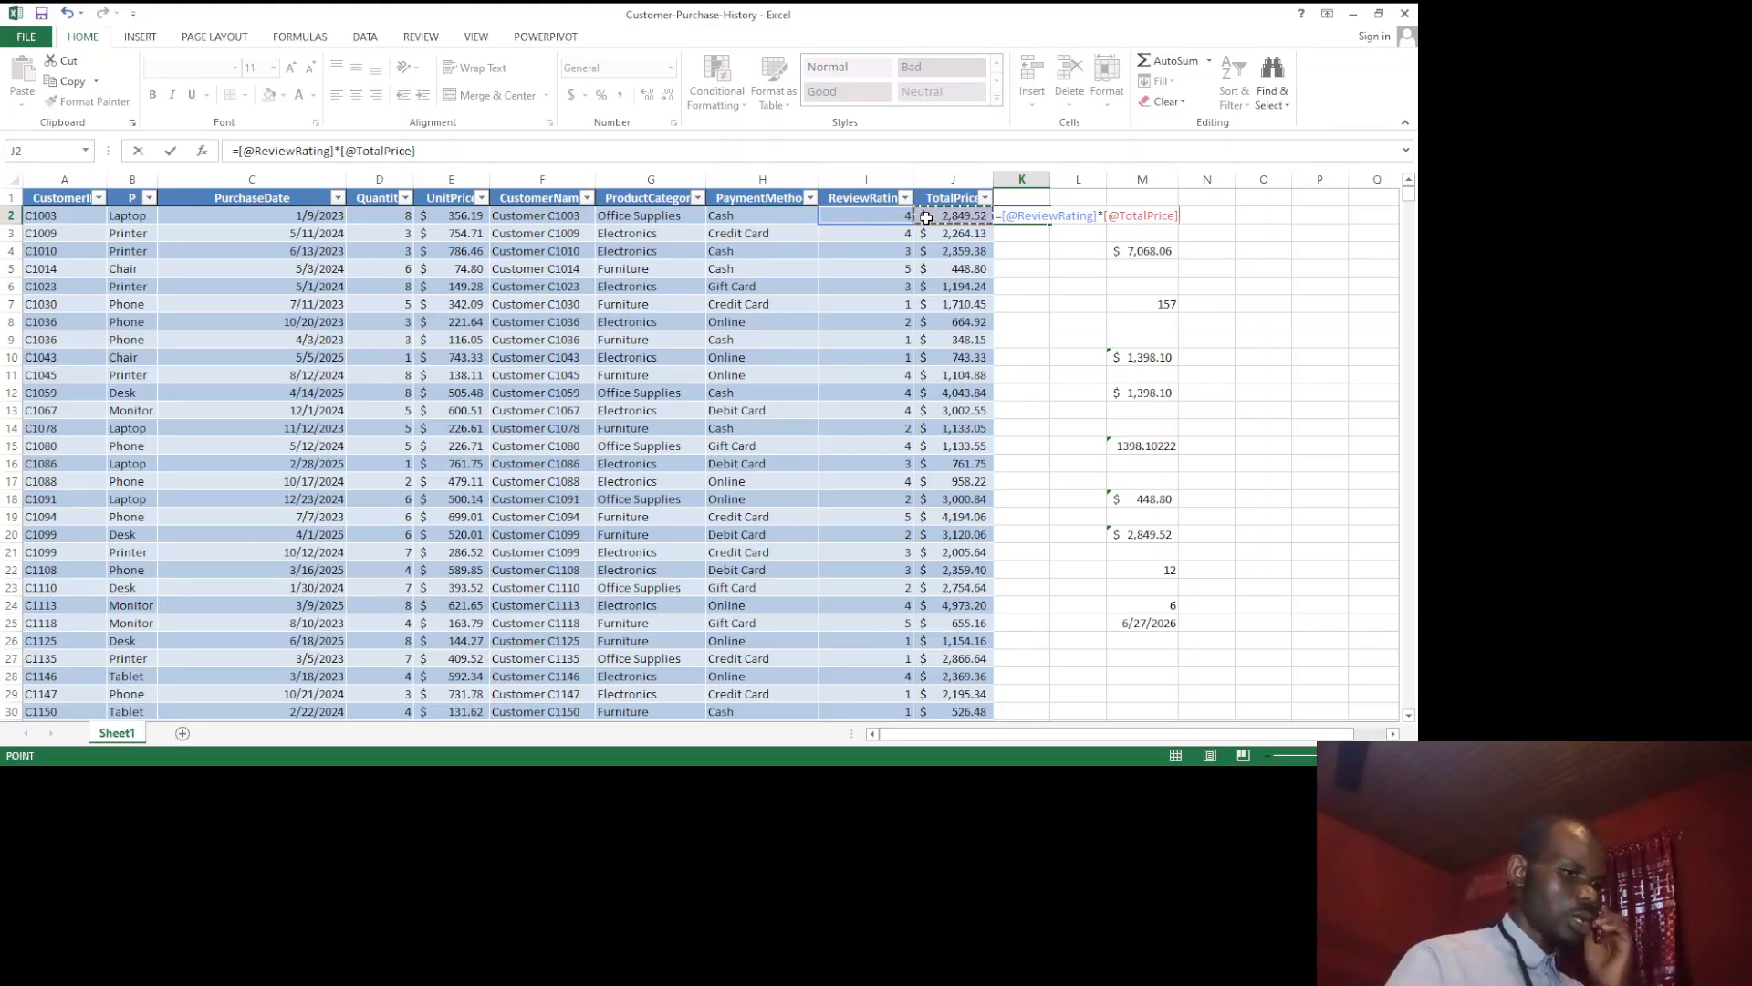
key(Return)
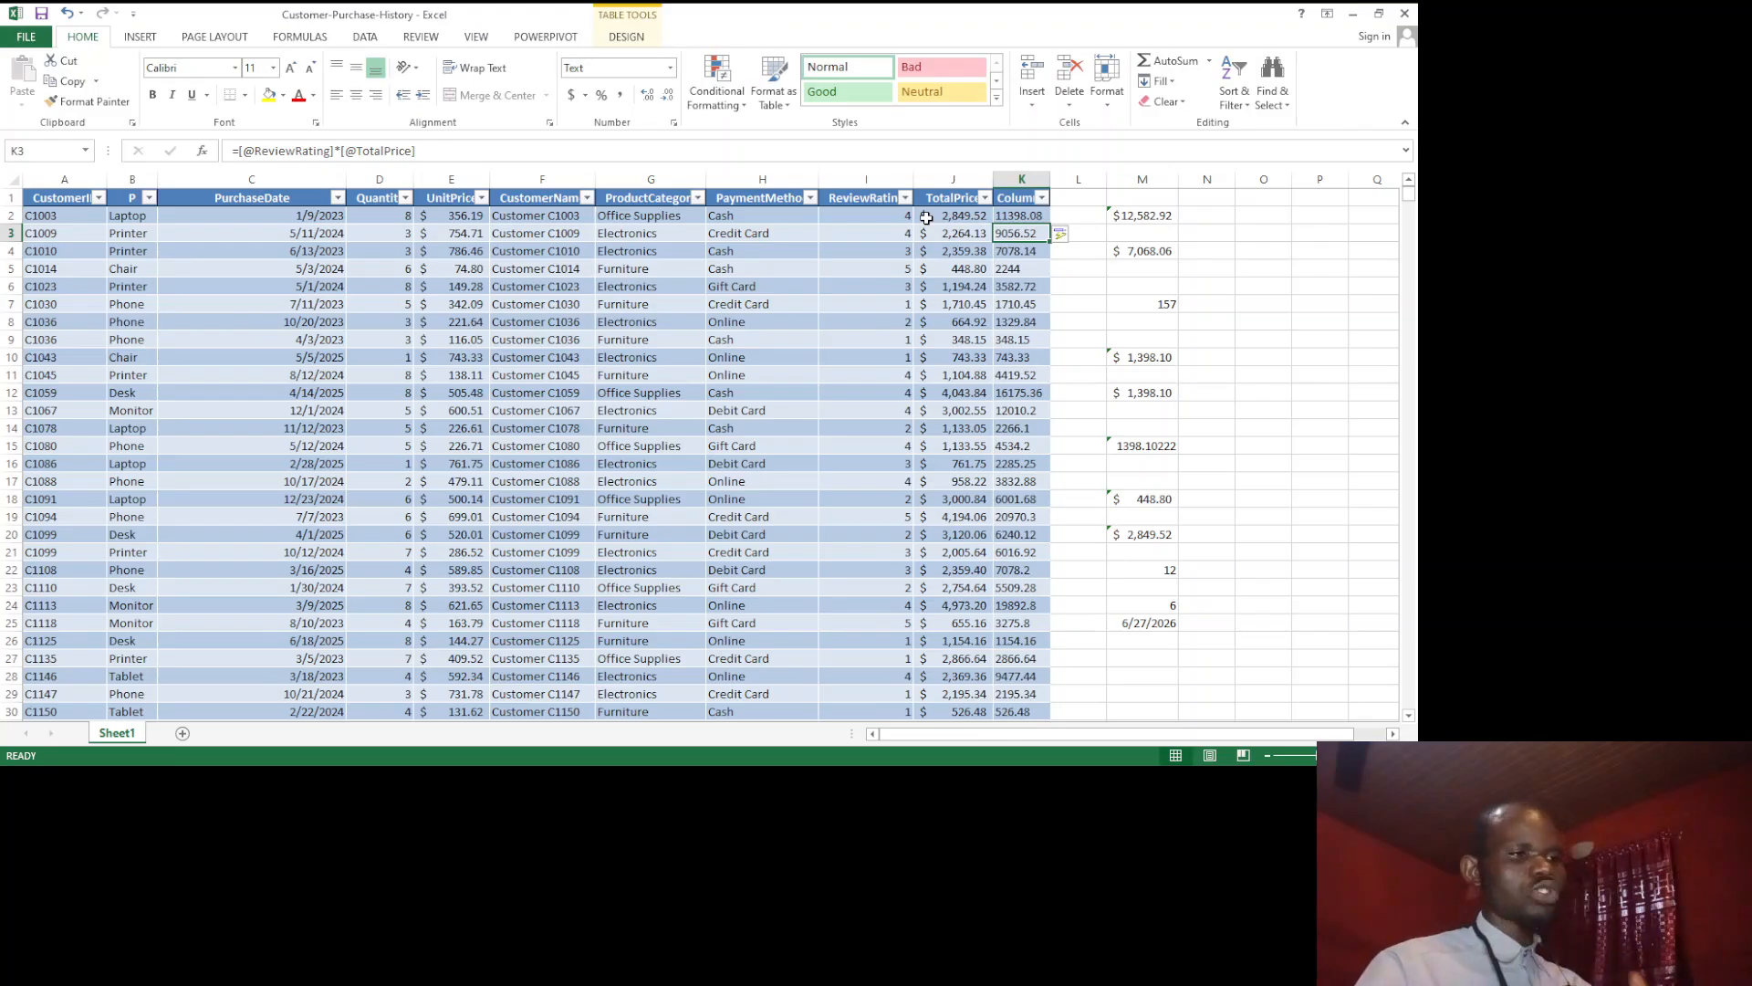
Step: Enter =M2*M4 in cell N2 outside the table and fill the formula down through N20
click(1203, 213)
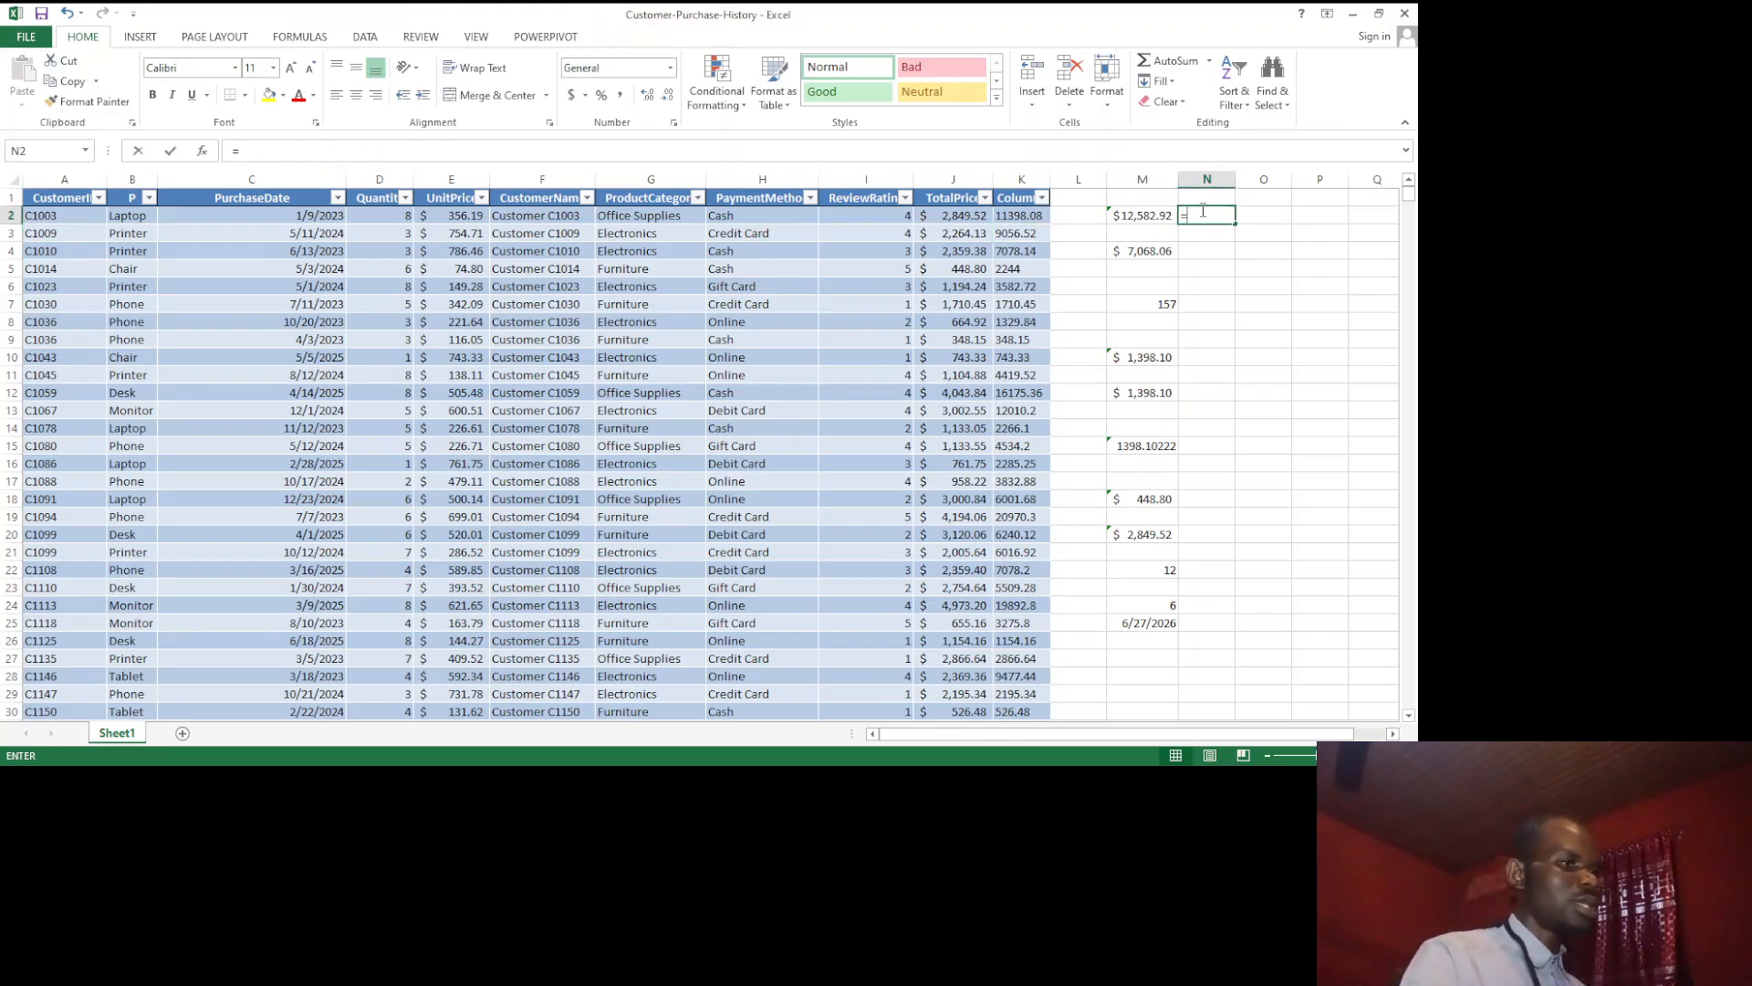
text(=)
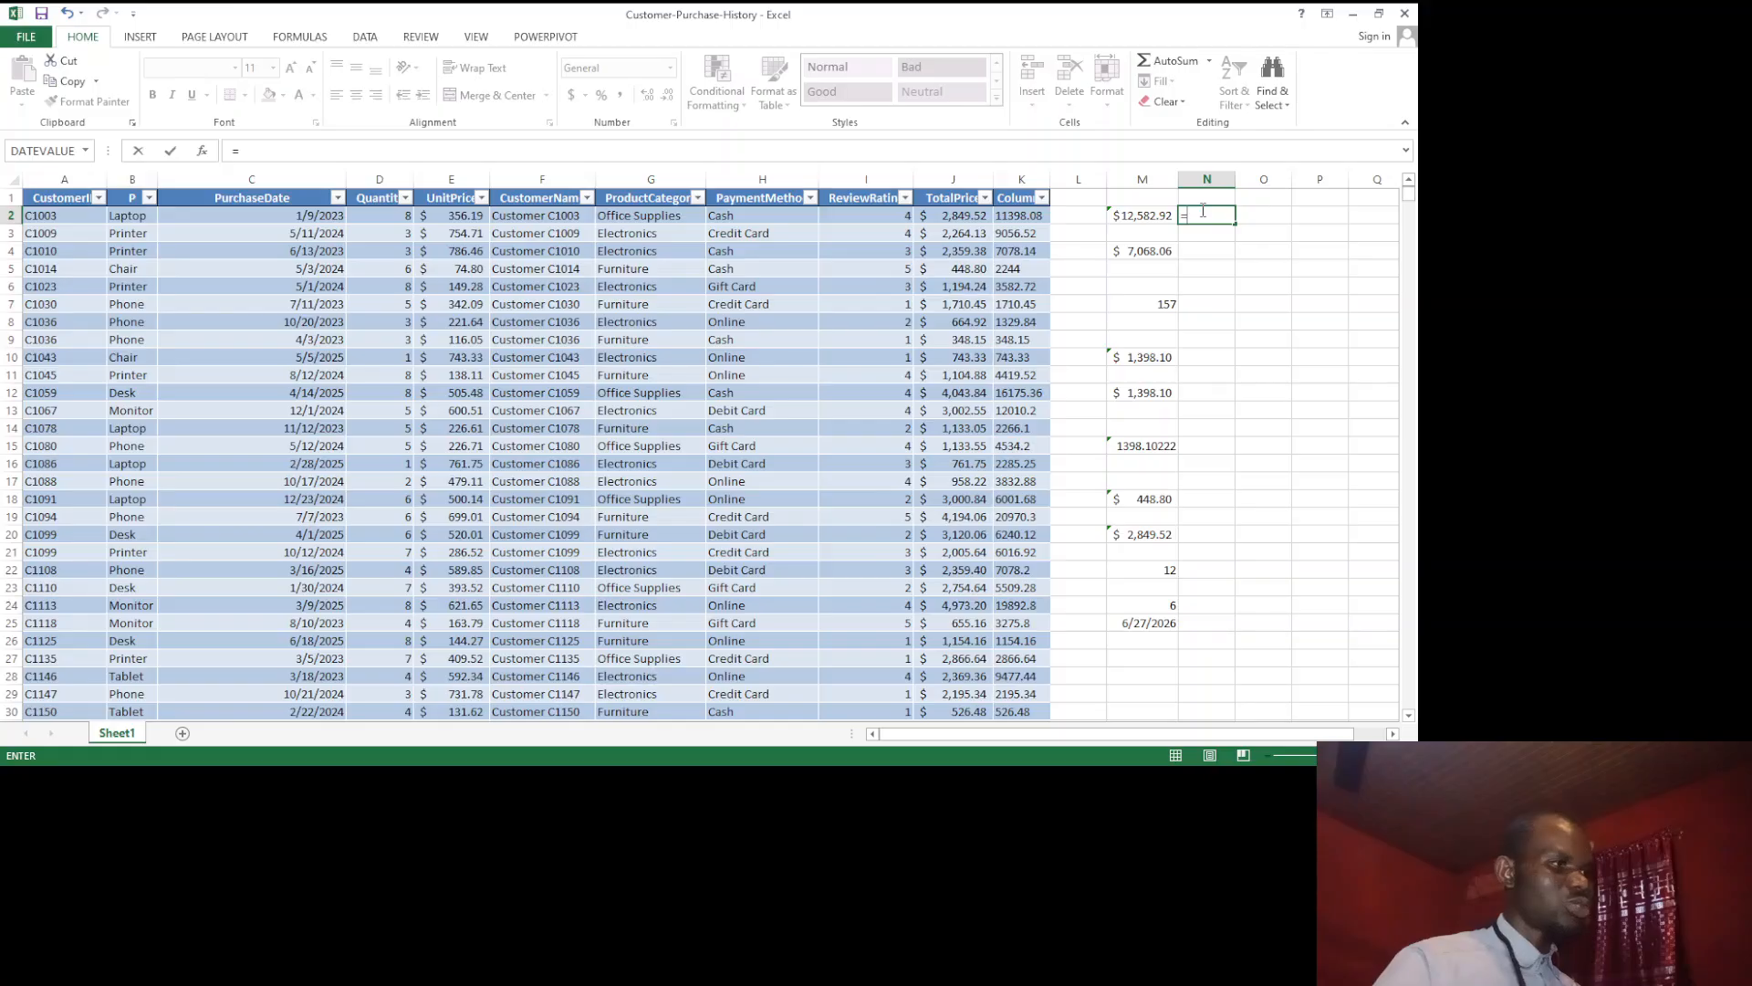
click(1130, 216)
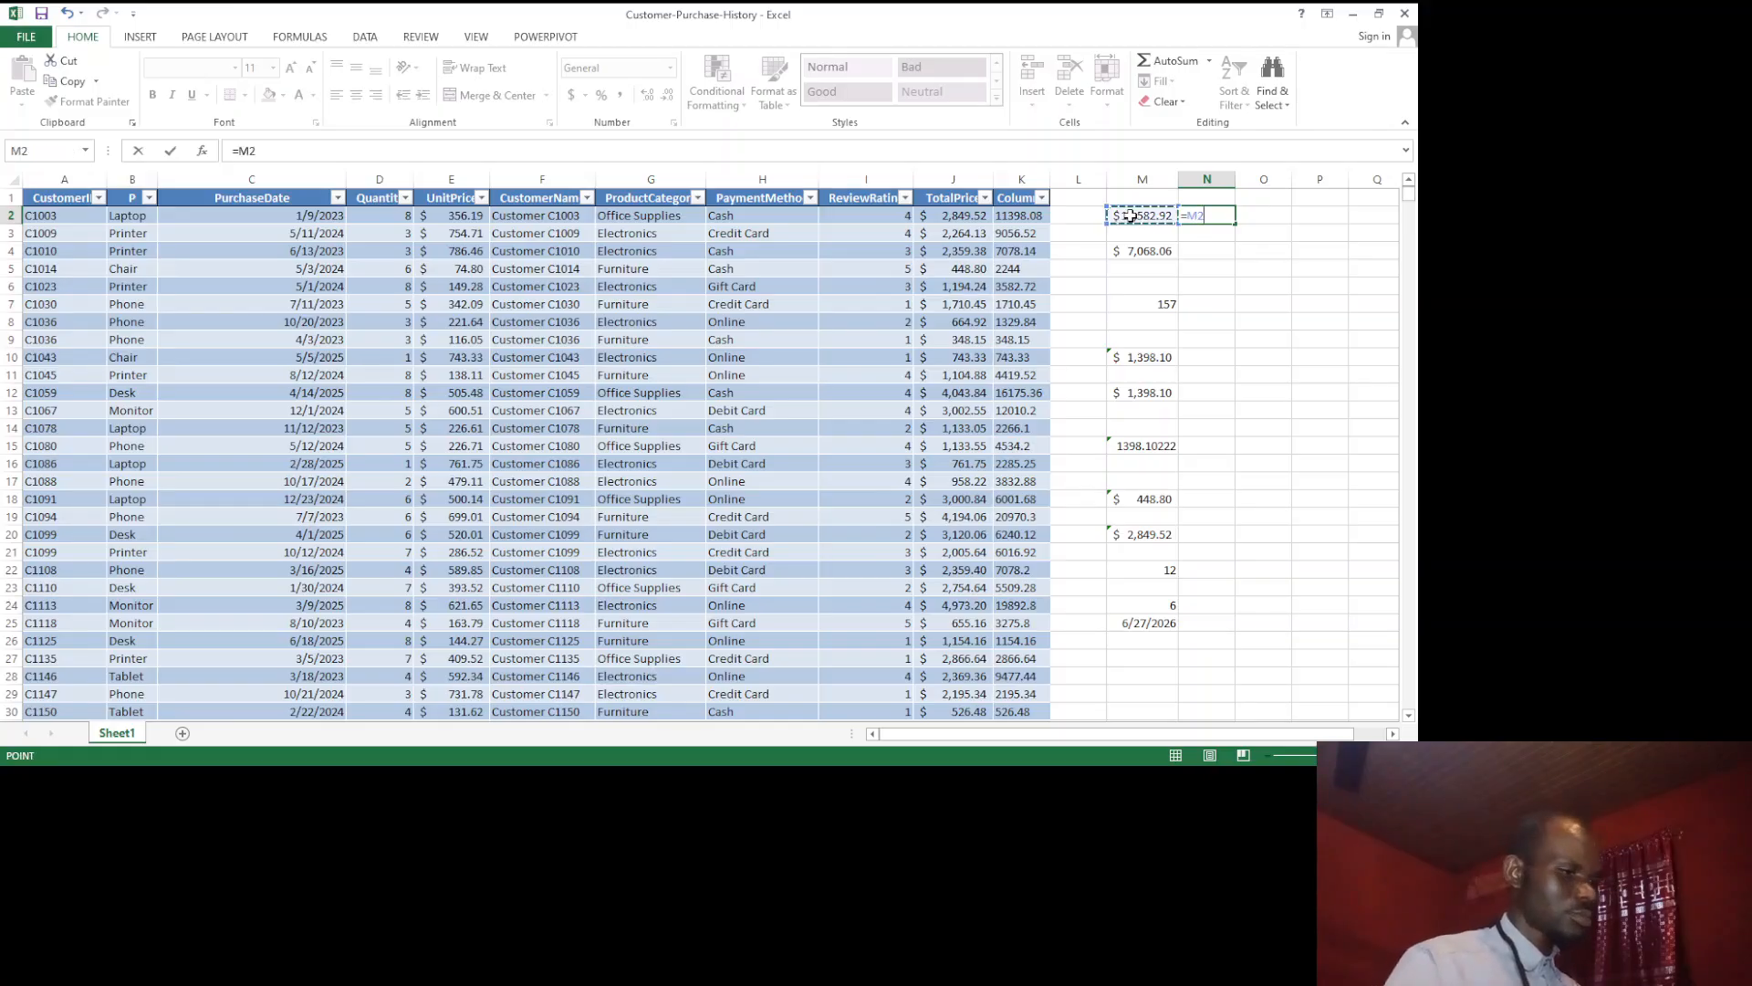
text(*)
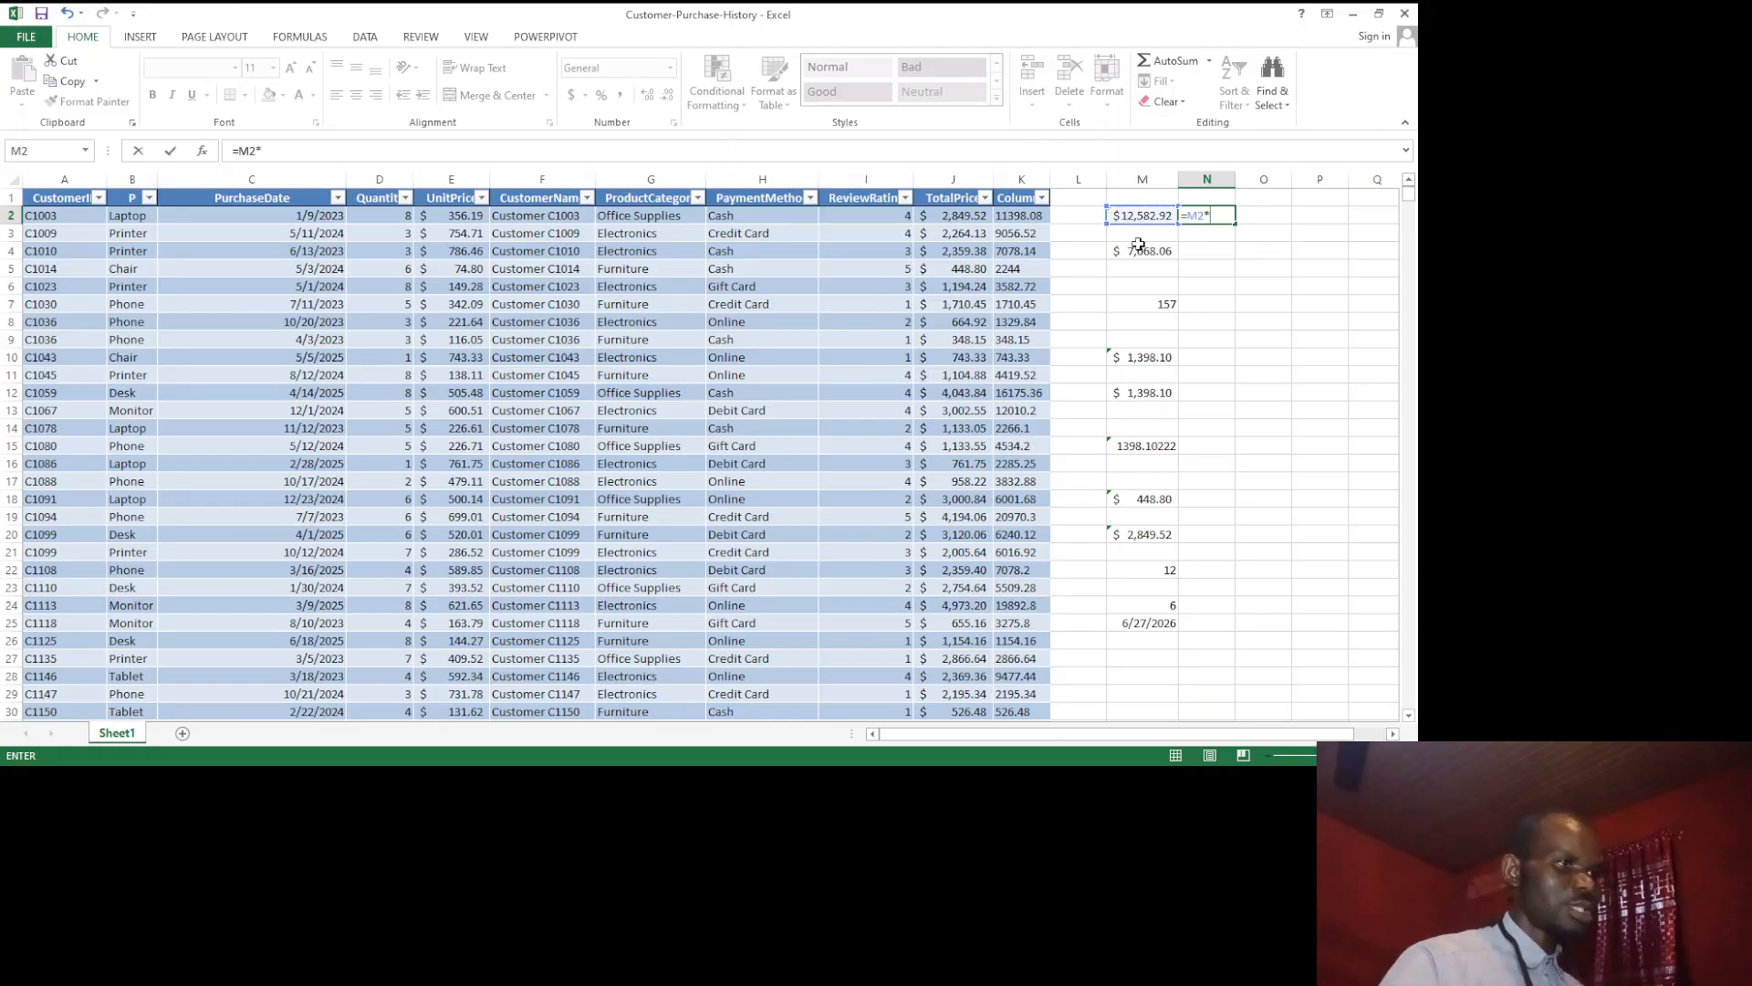
click(1139, 251)
key(ctrl+Return)
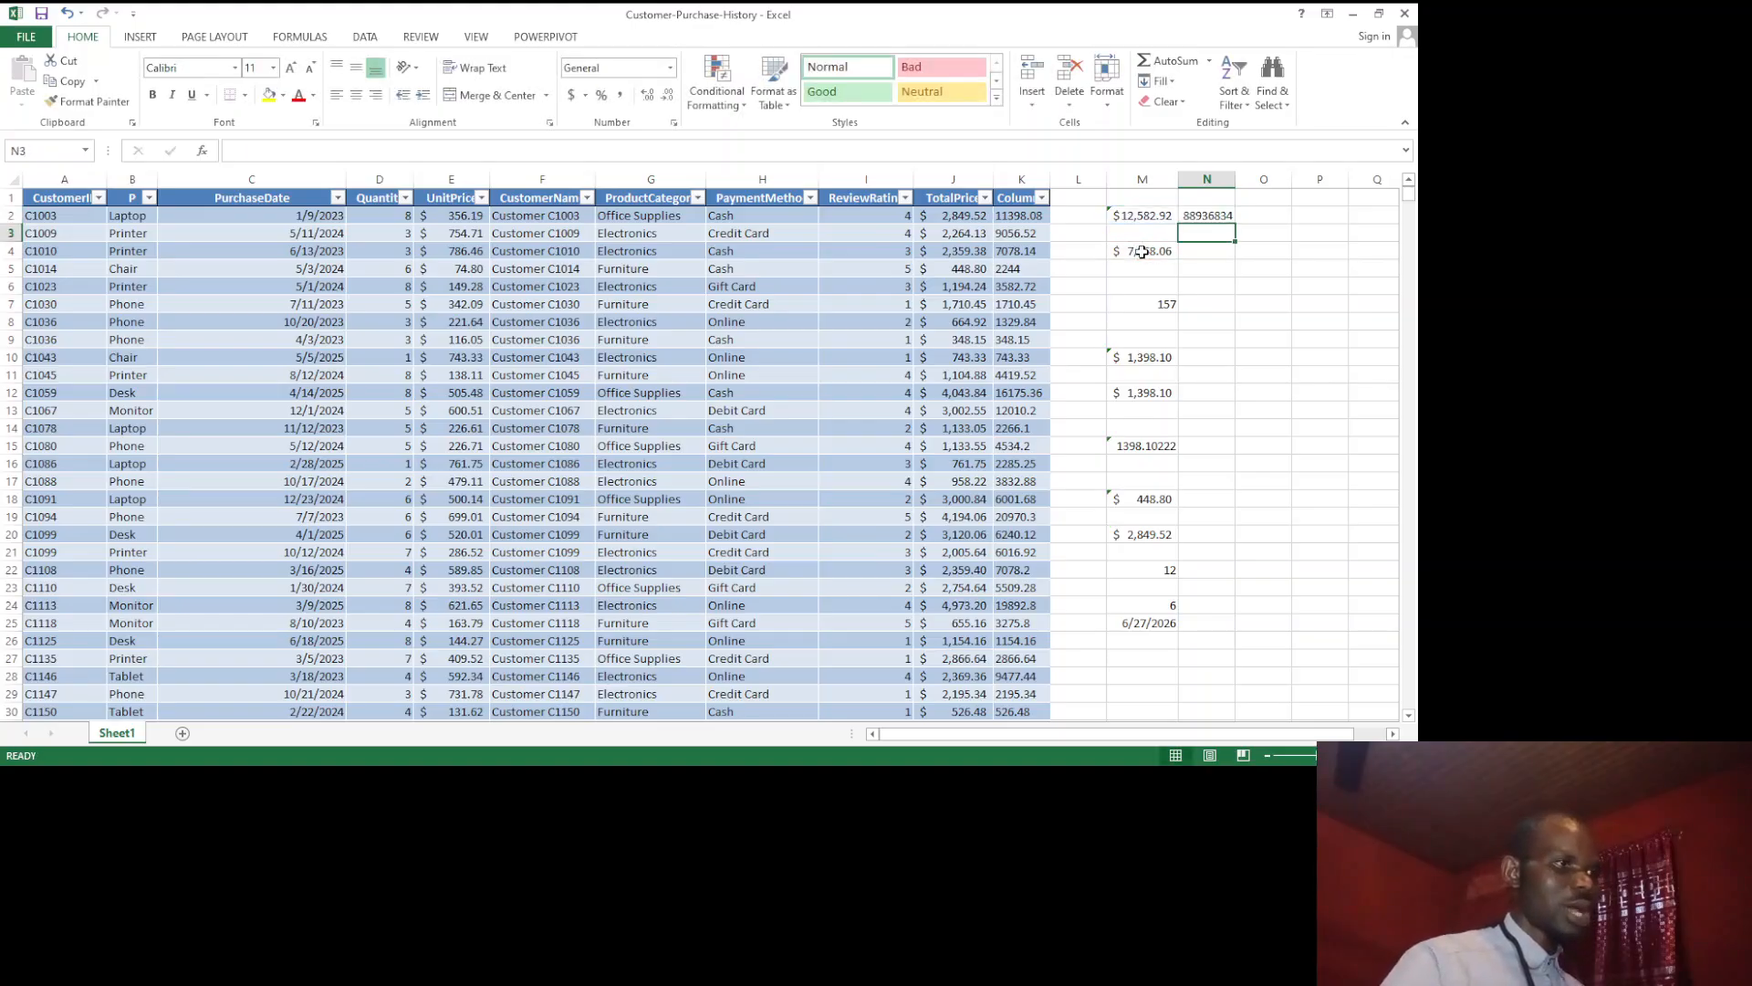
drag(1232, 220, 1238, 538)
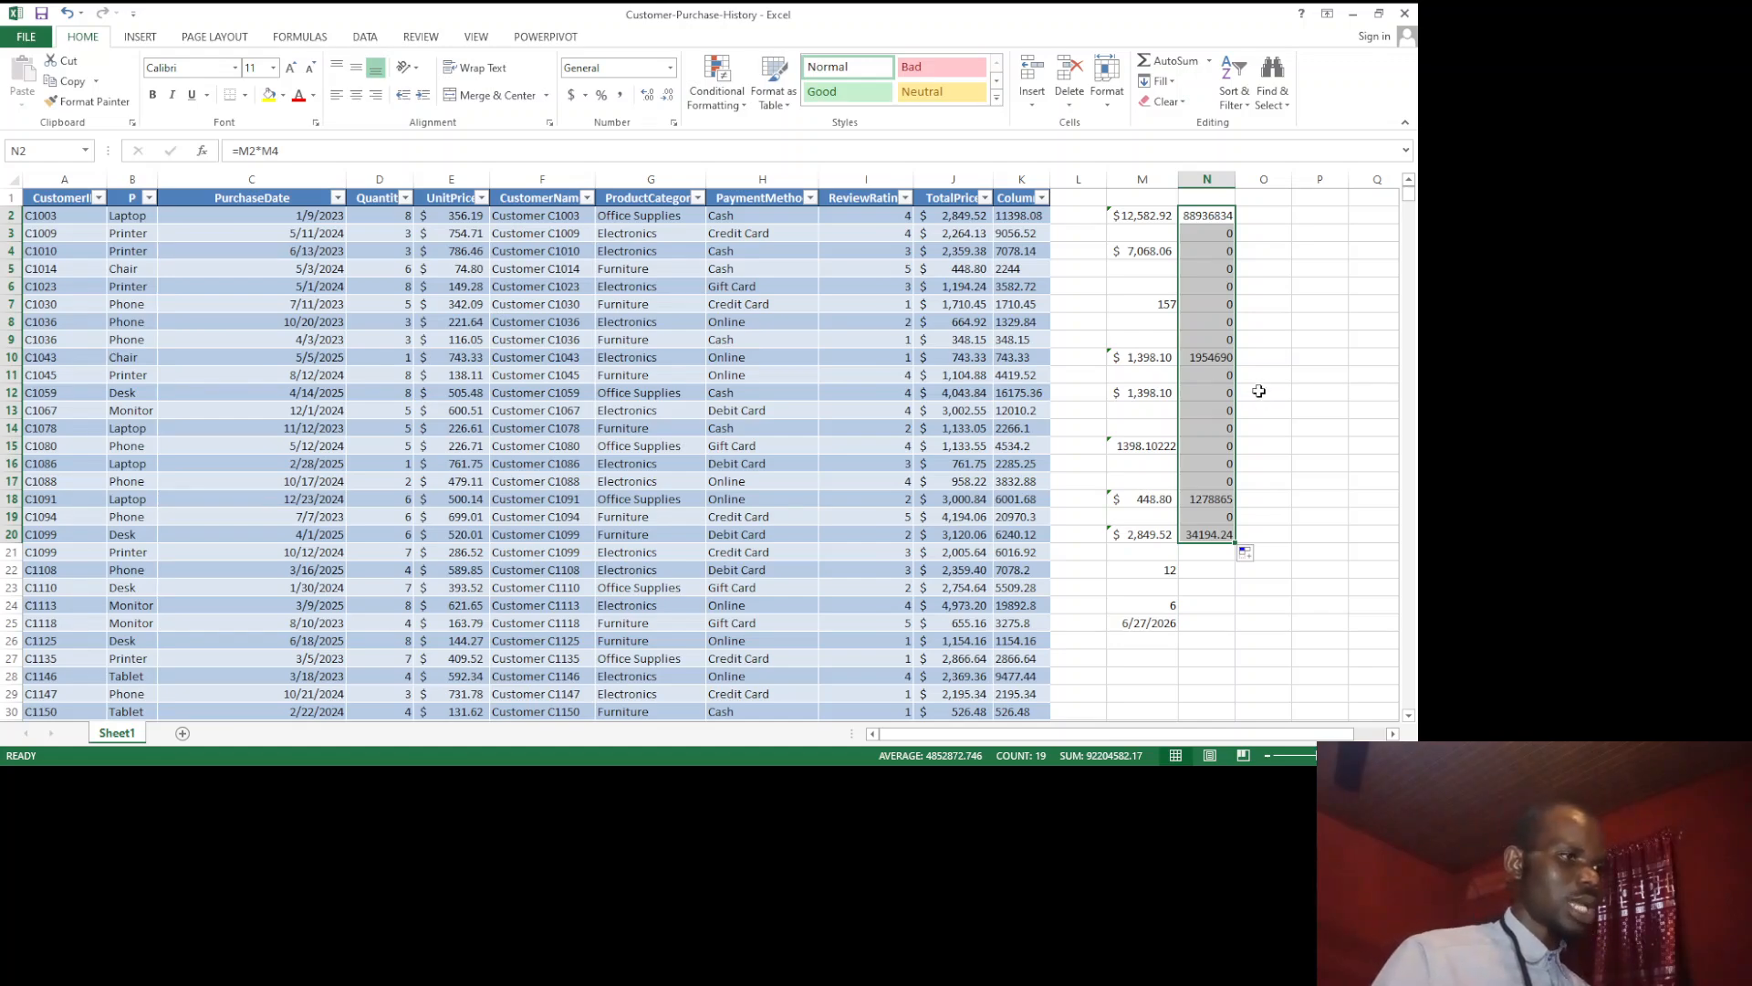
Step: Consult the Why Use Tables? slide in PowerPoint and return to the Excel workbook
click(1261, 389)
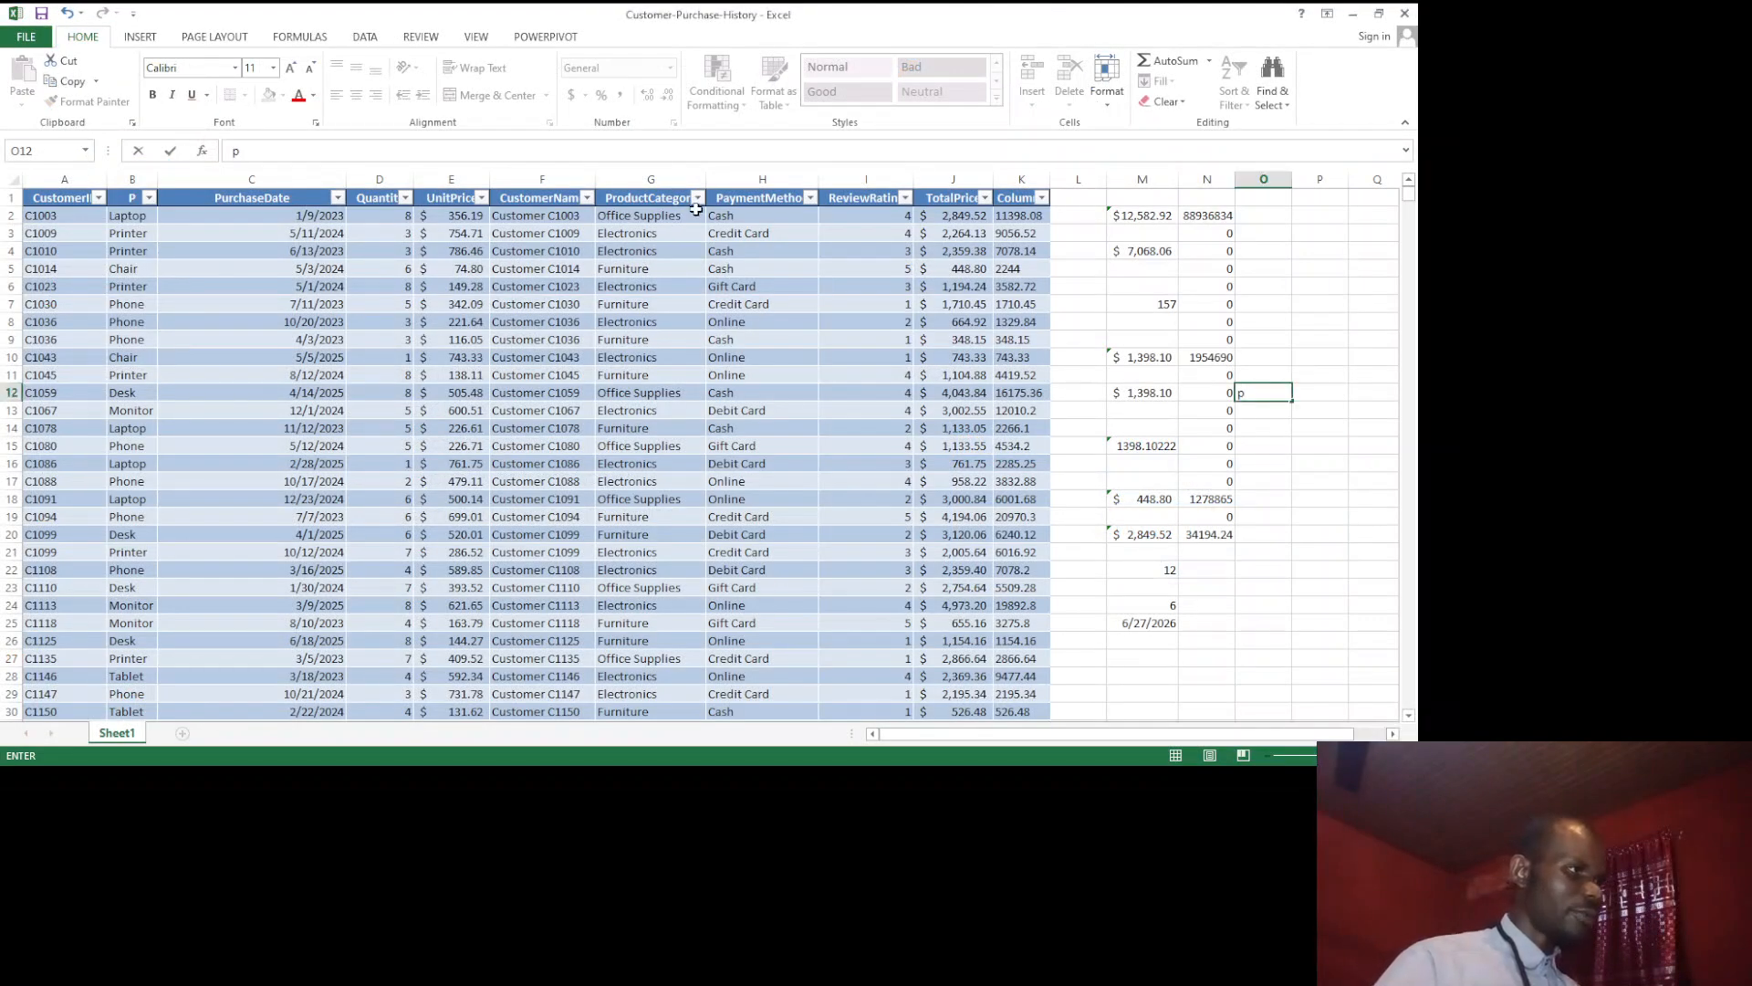
click(699, 200)
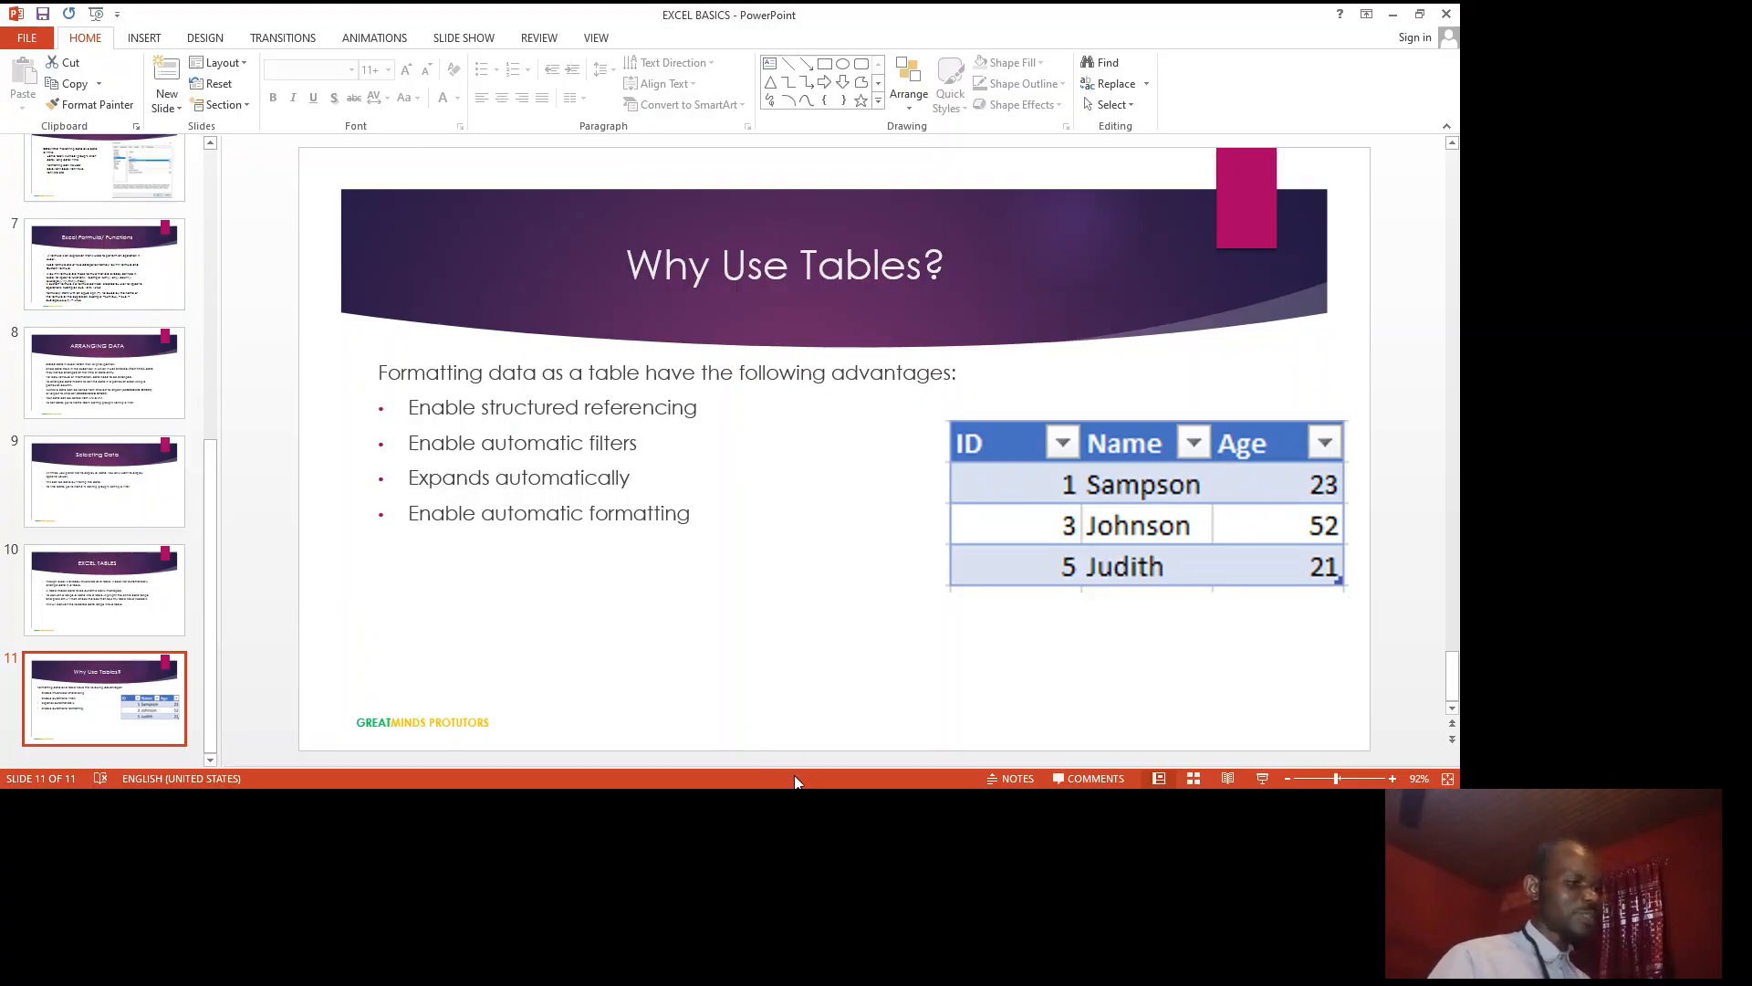
key(alt+Tab)
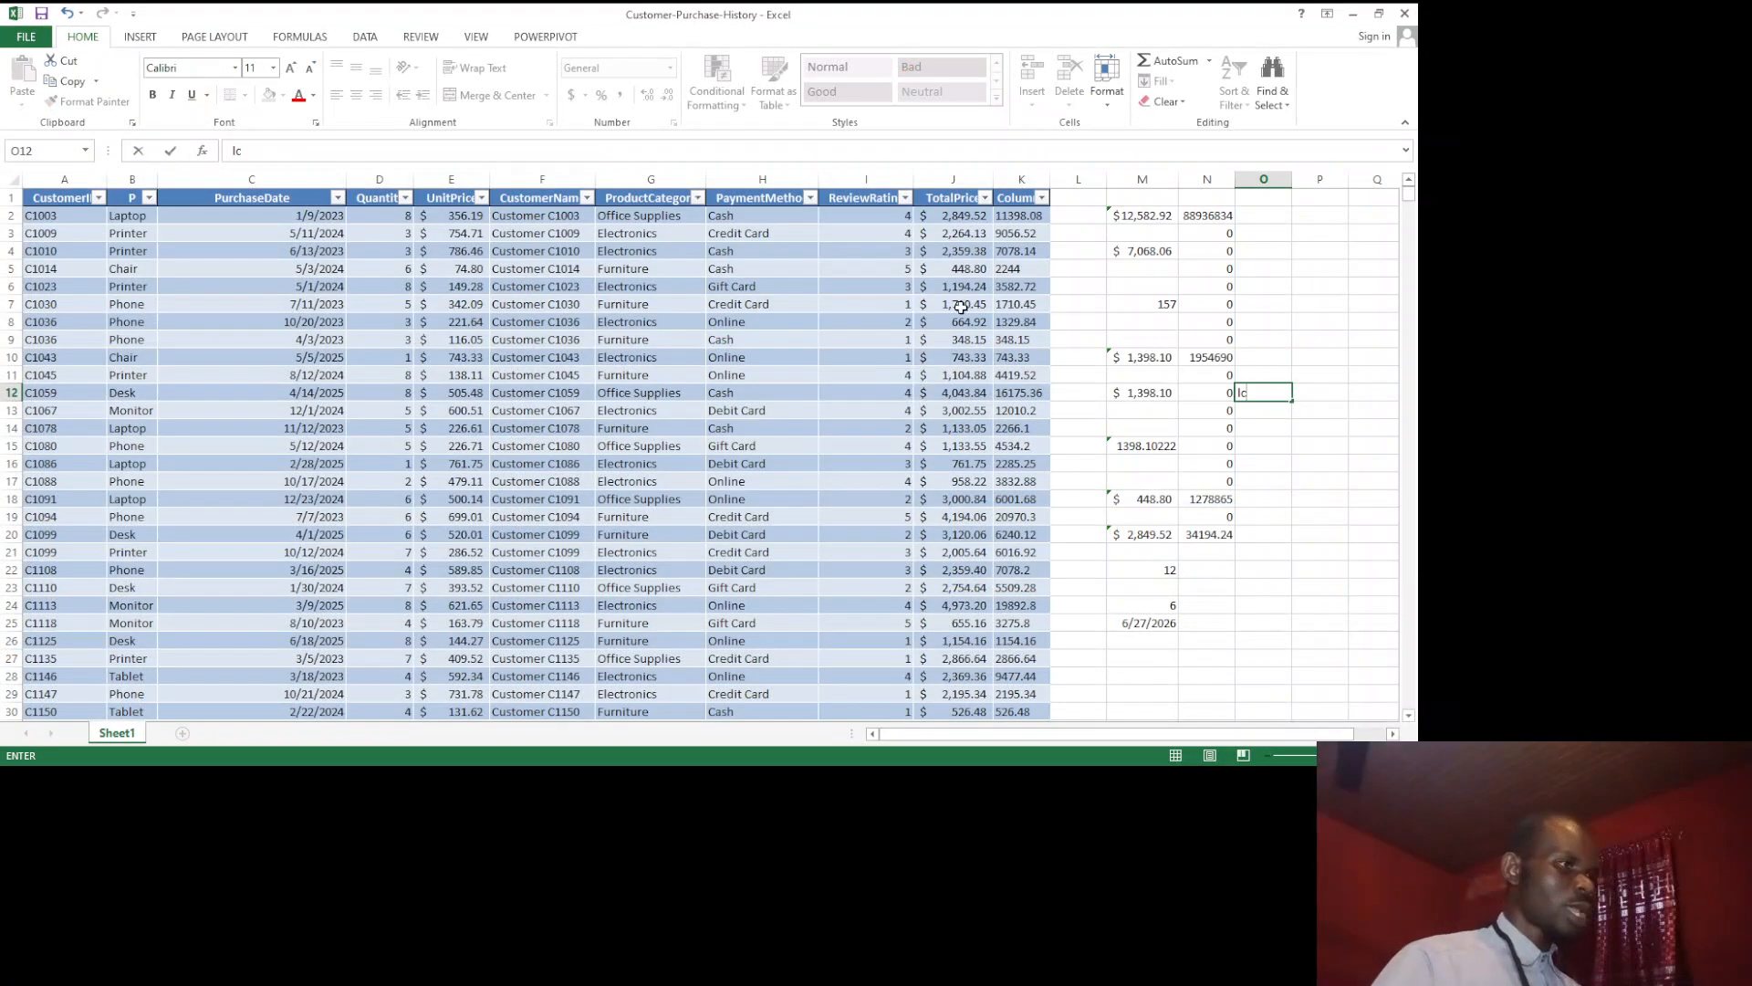
Step: Rename the calculated column's header in cell K1 as Totals
click(1010, 199)
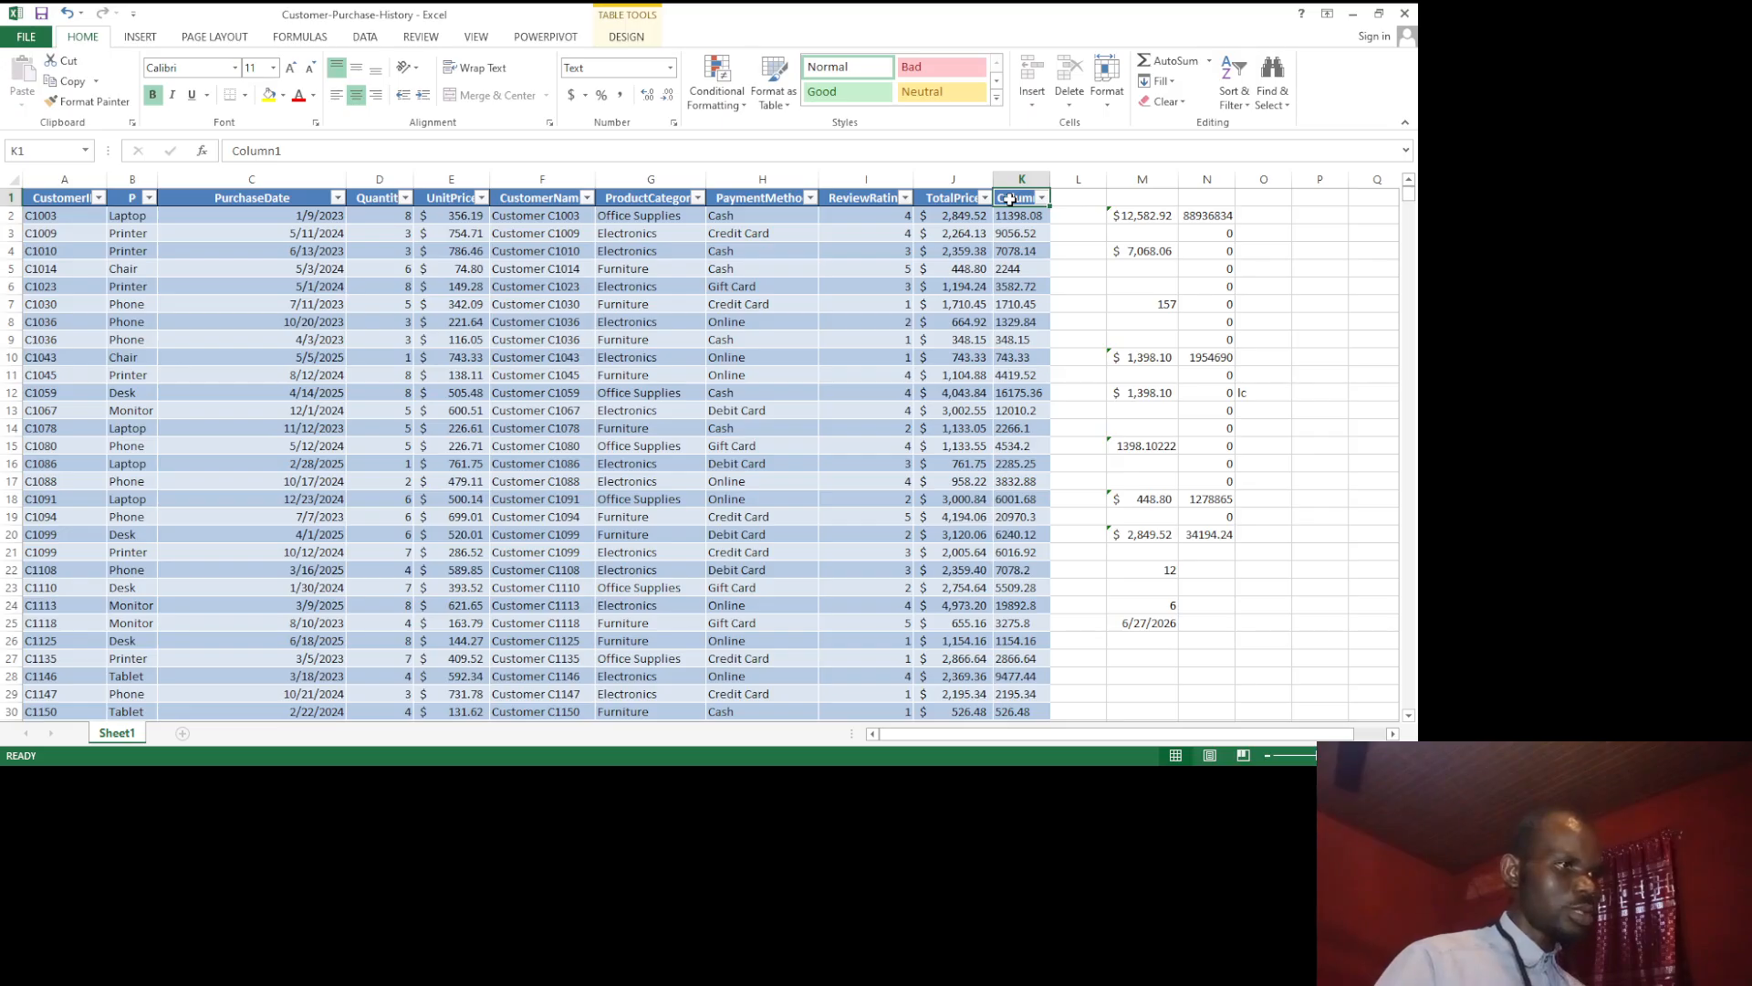
double_click(1011, 199)
double_click(1010, 199)
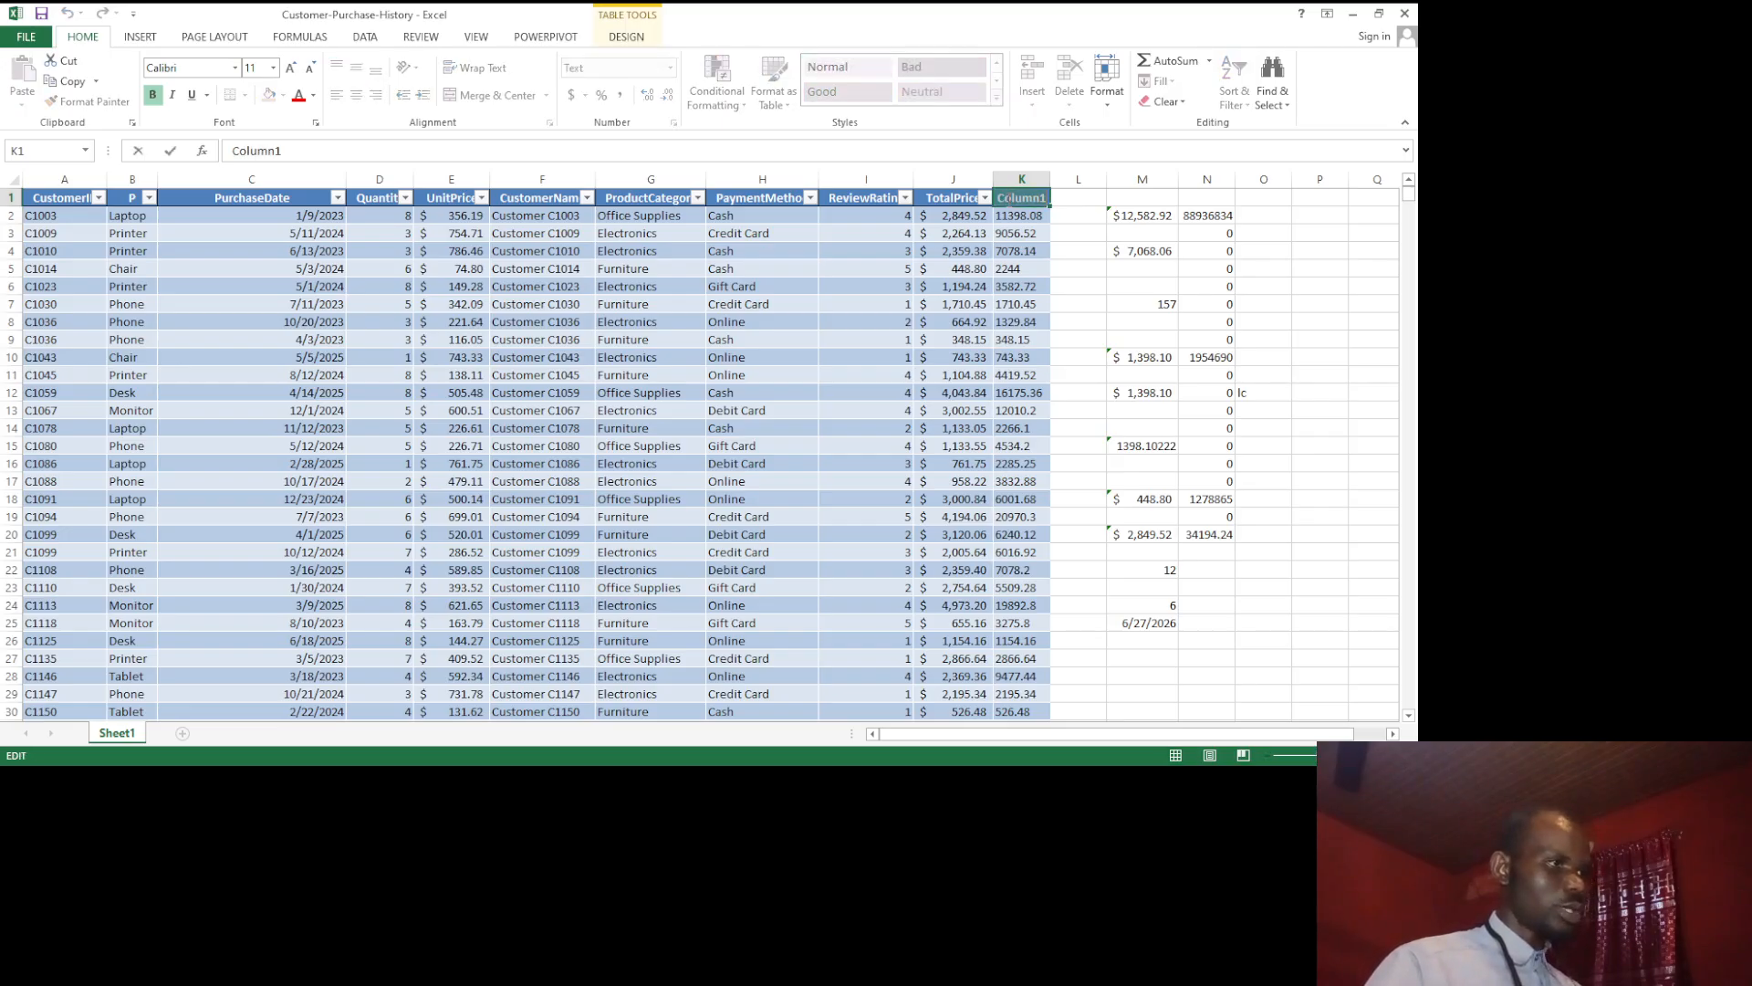
text(Tota)
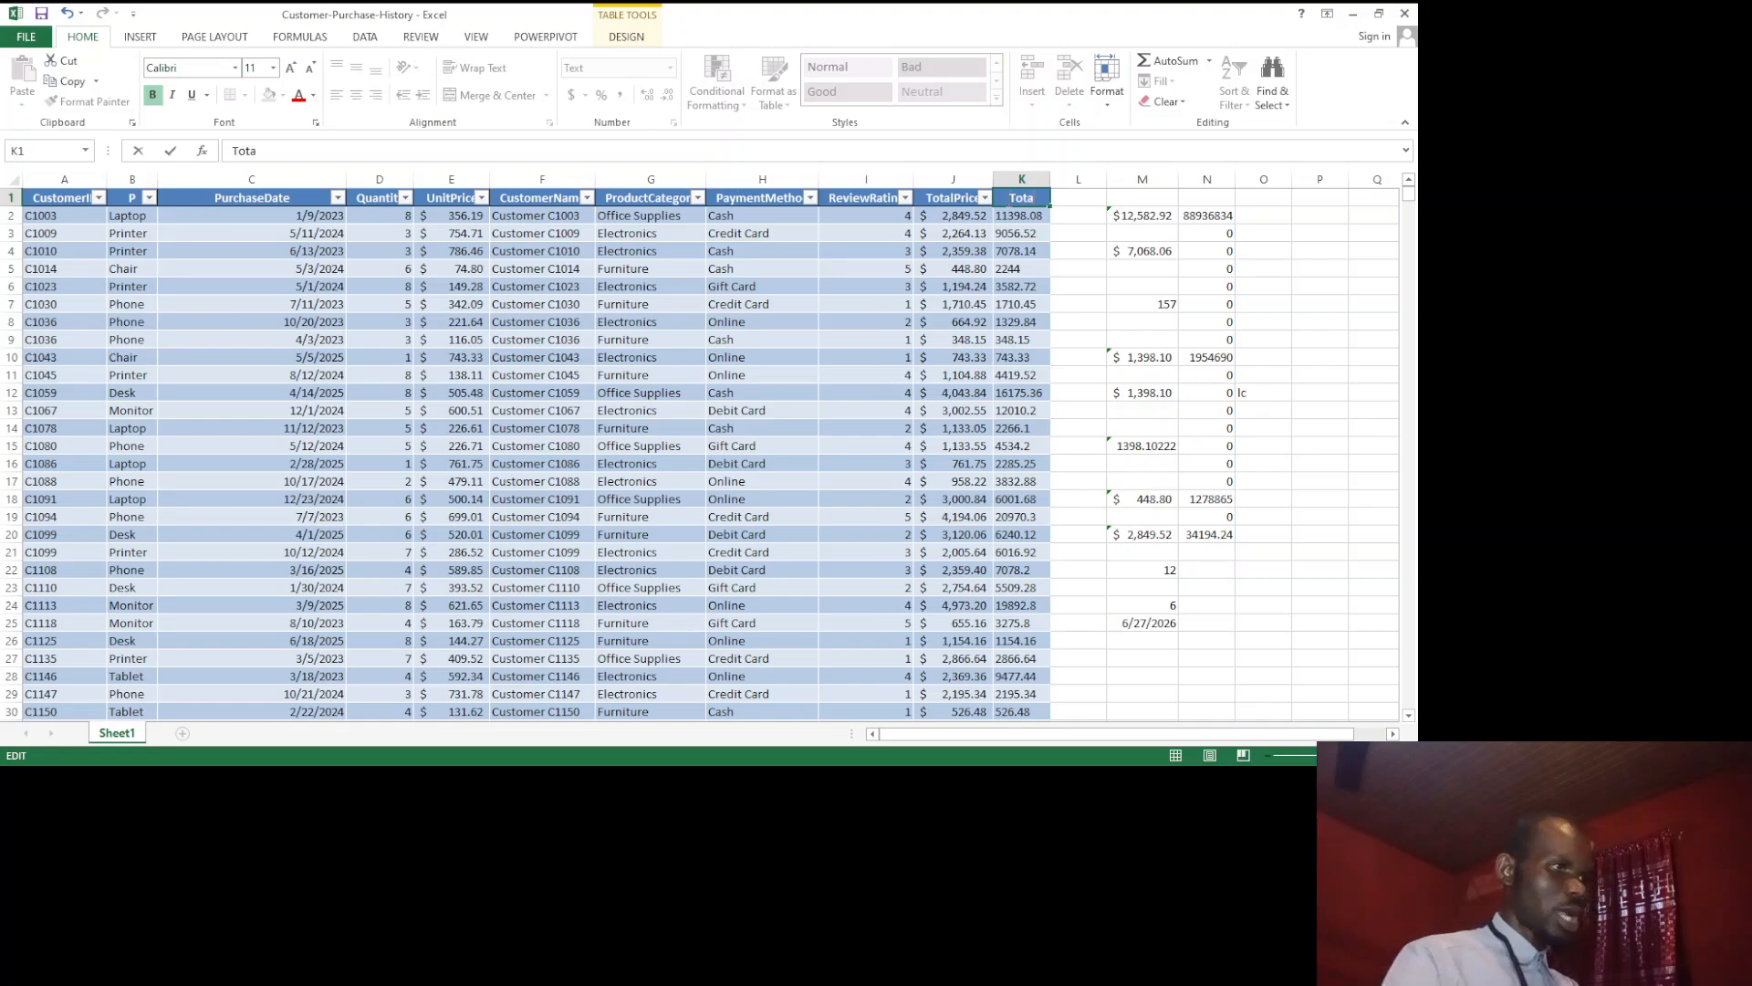
text(ls)
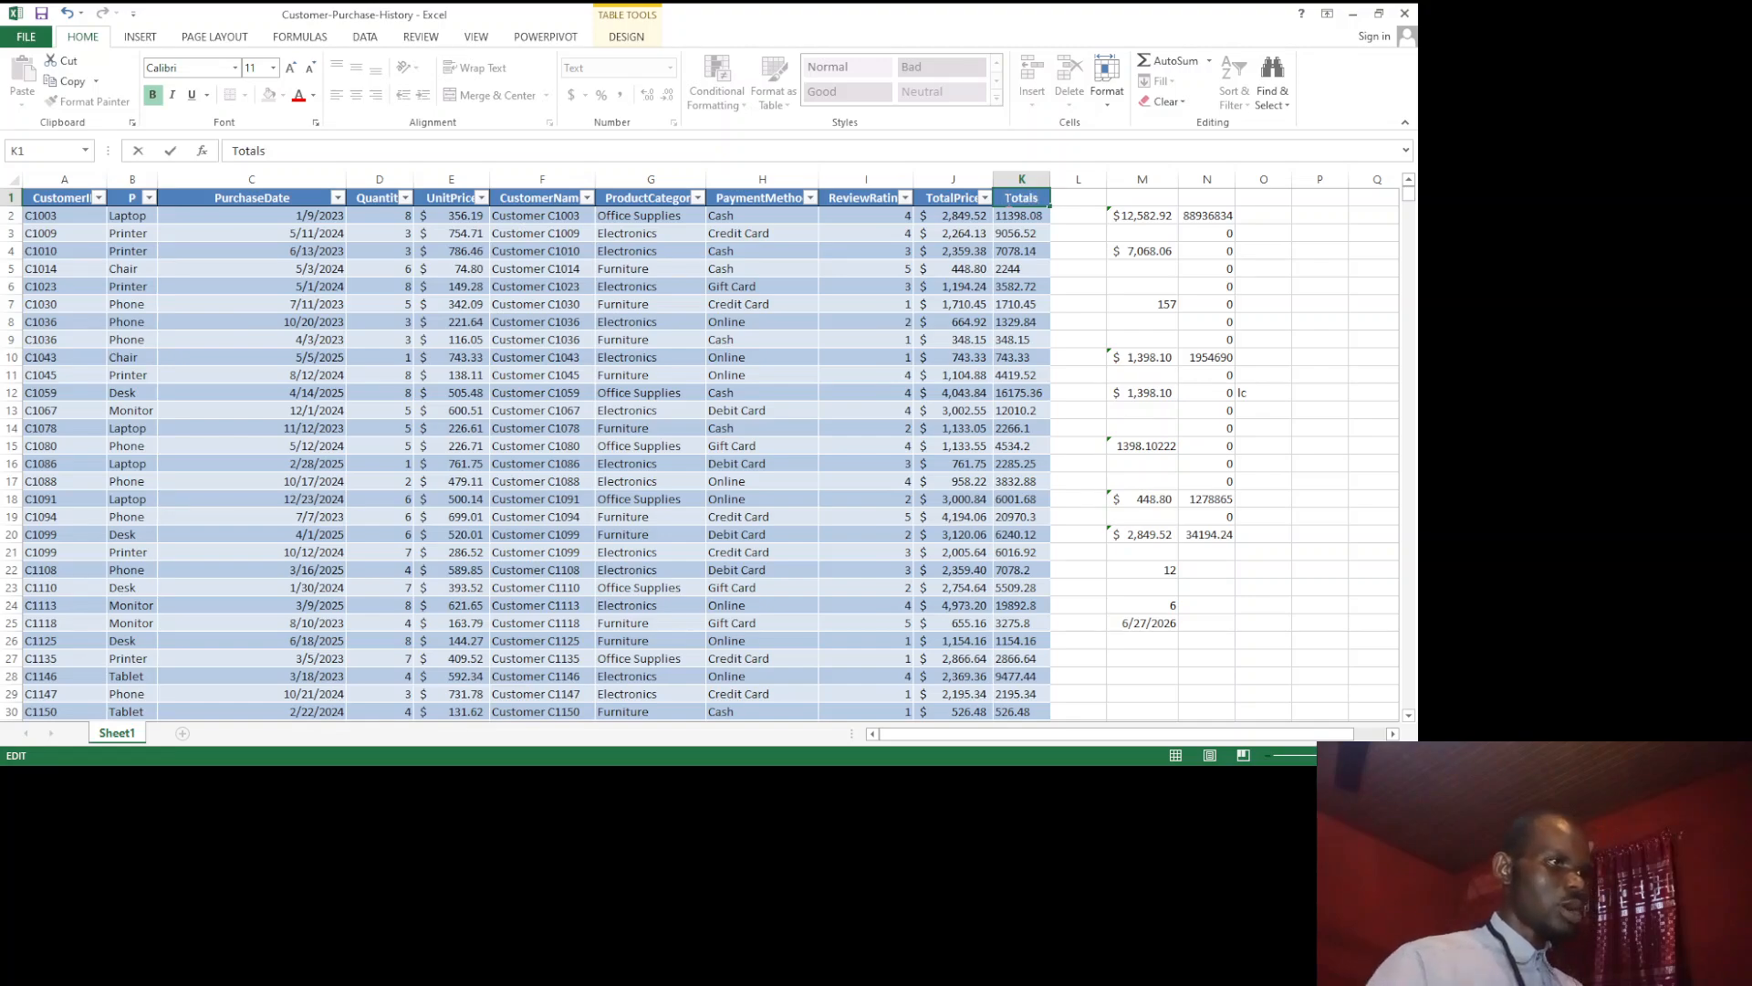
Step: Enter Cals as a header in cell L1 beside the table, and switch to the Why Use Tables? slide in PowerPoint
click(1061, 194)
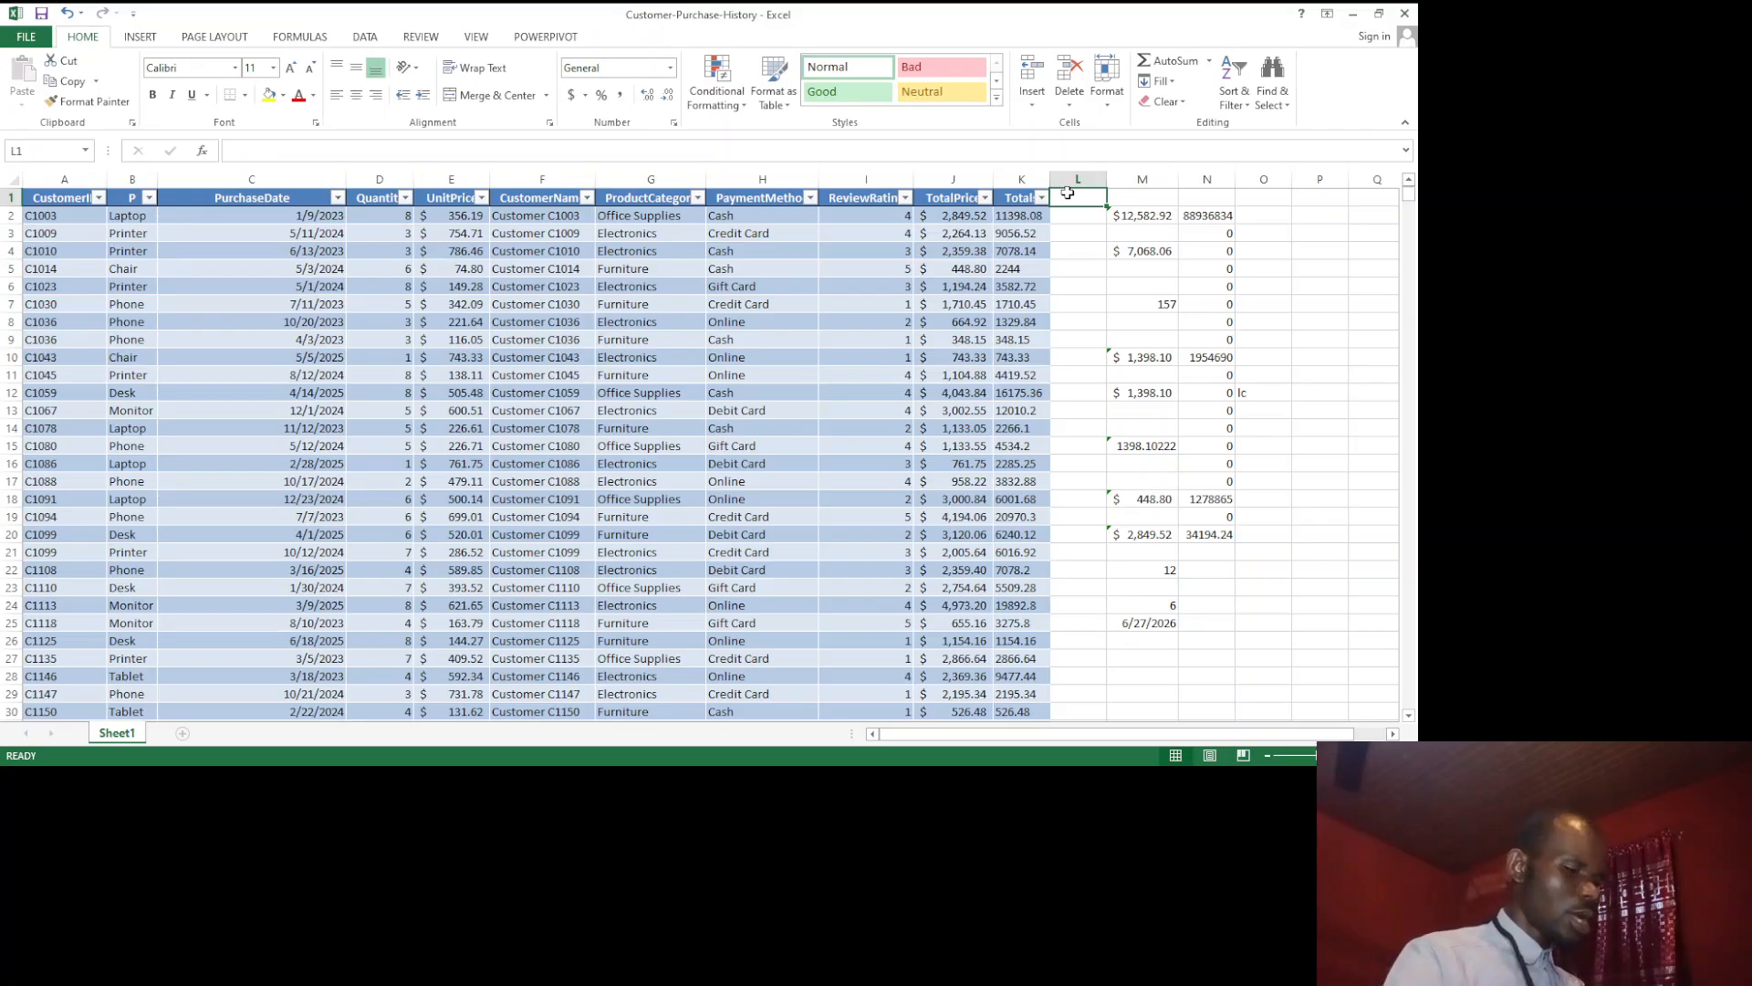
text(Cals)
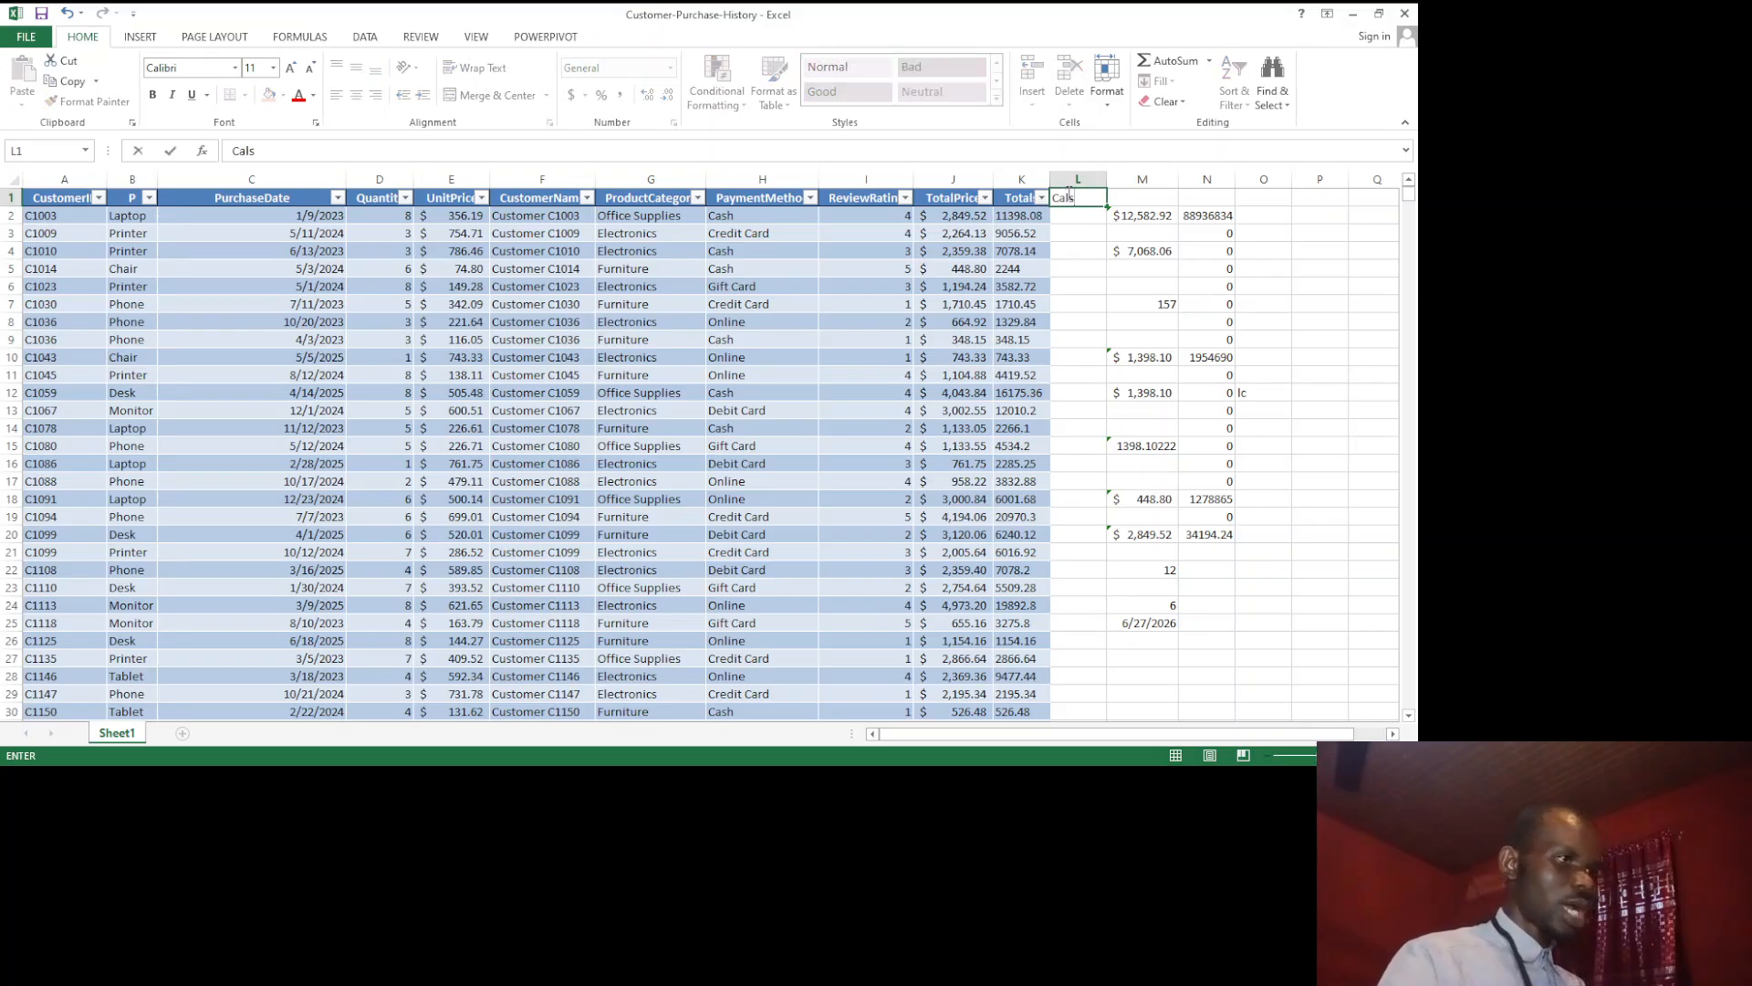
key(Return)
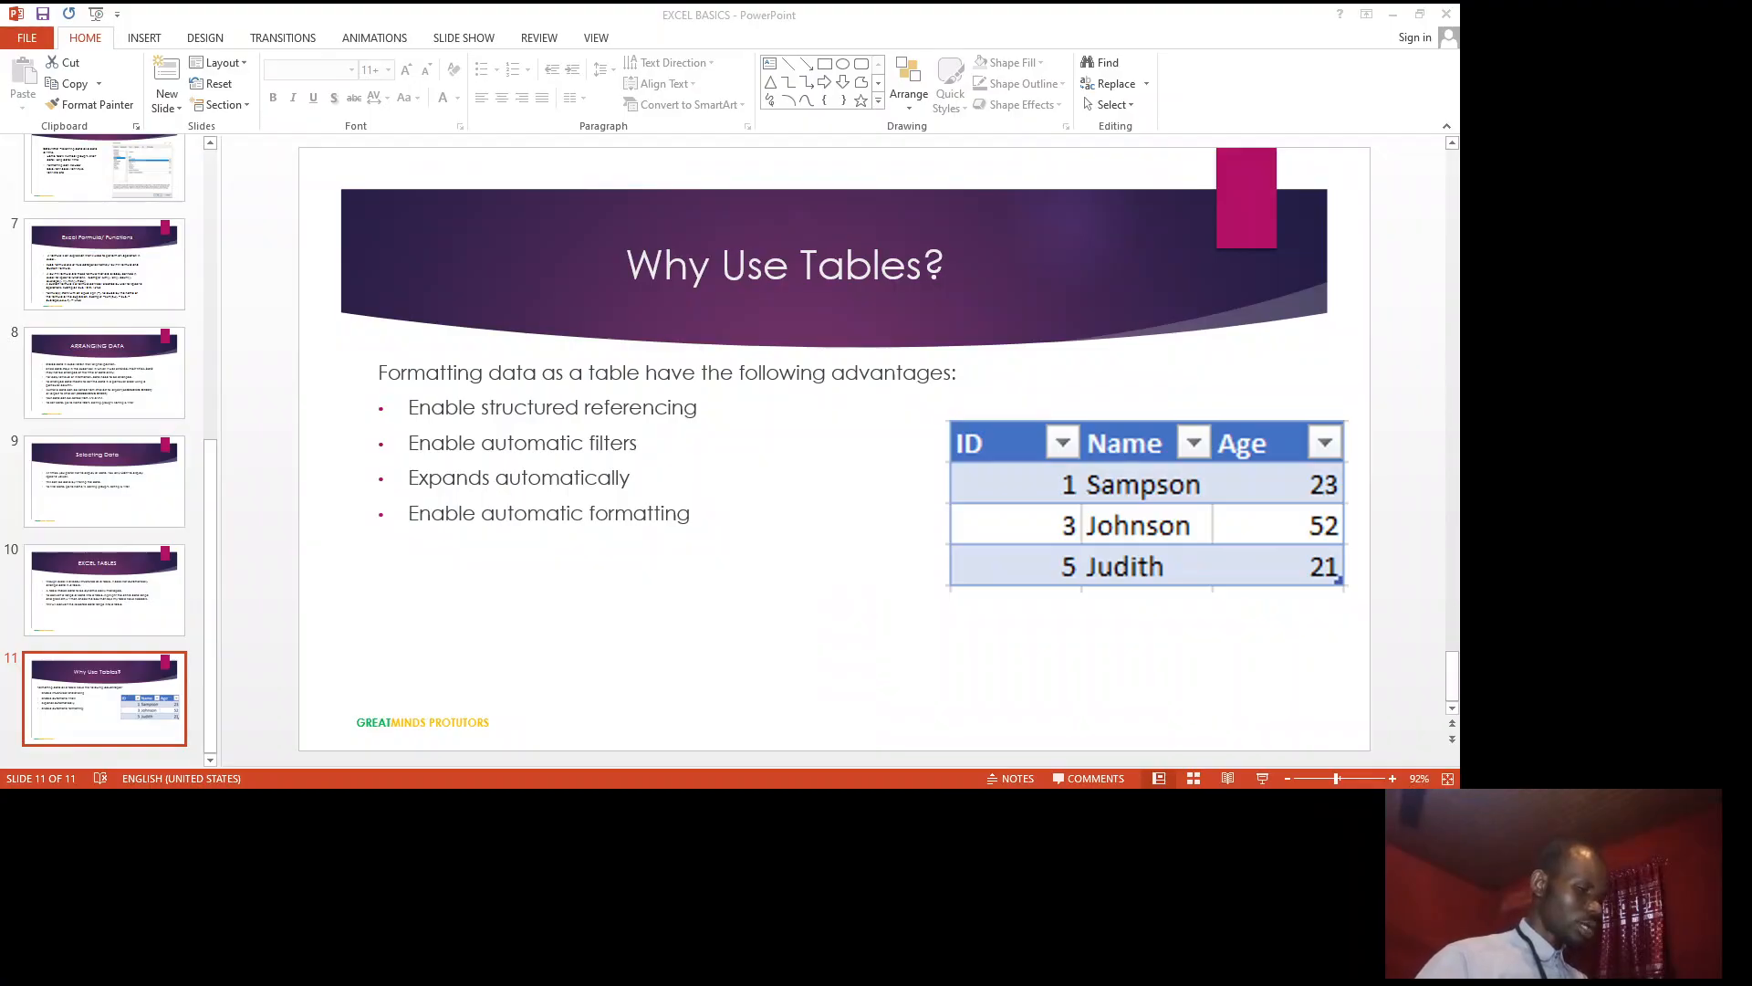
click(741, 734)
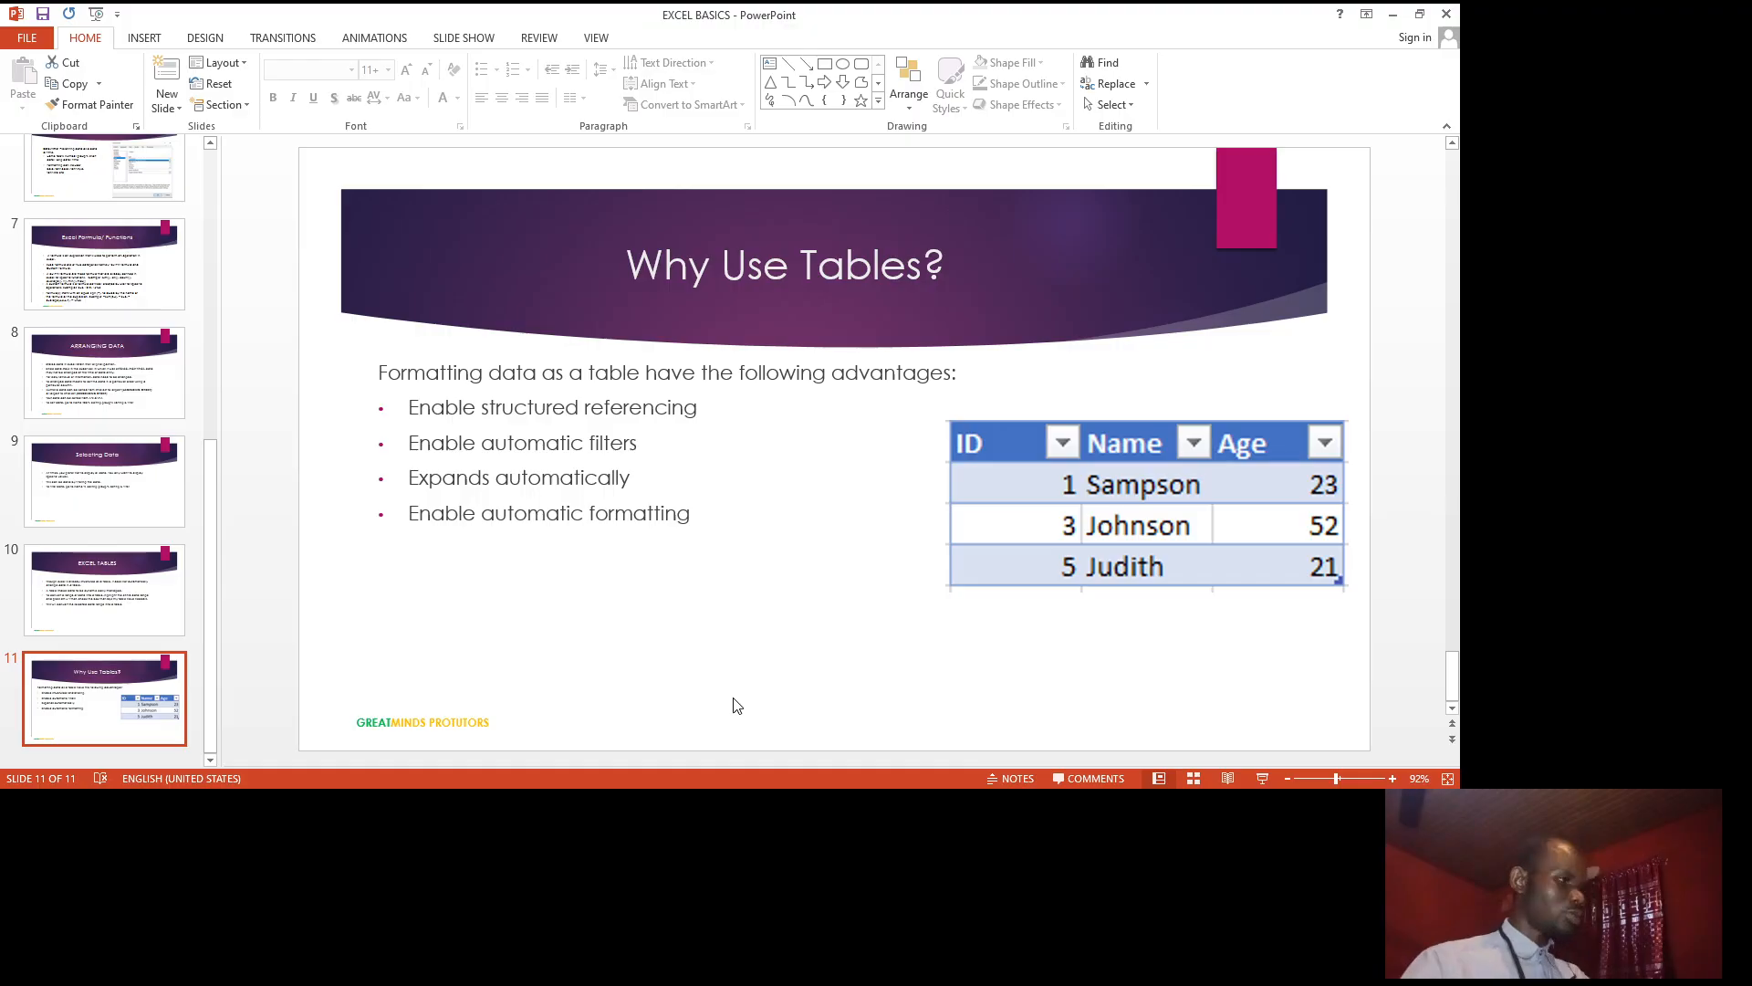